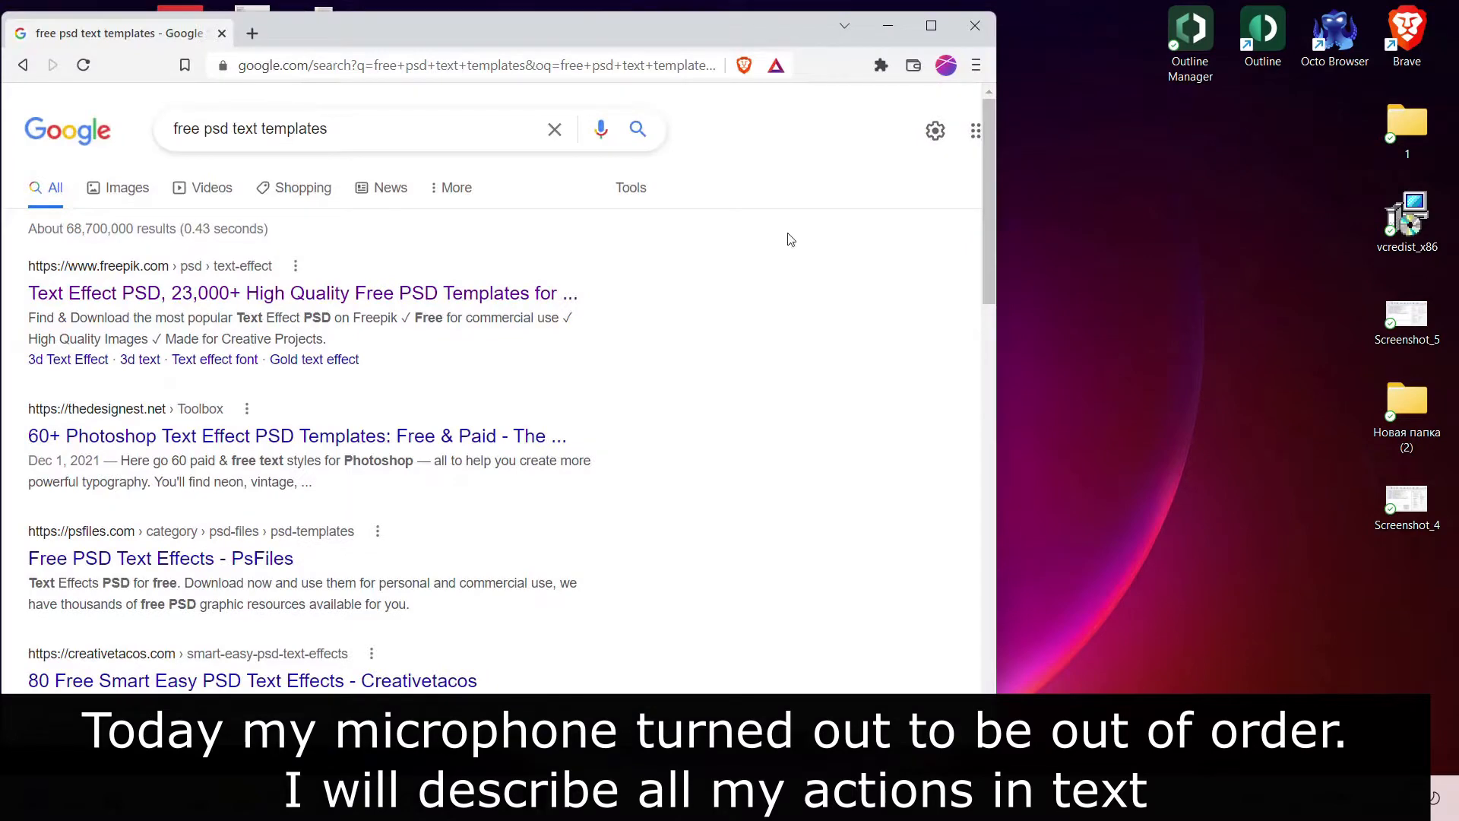
- Widen the browser window and open the Freepik Text Effect PSD search result in a new tab
left_click_drag(1000, 304, 1415, 365)
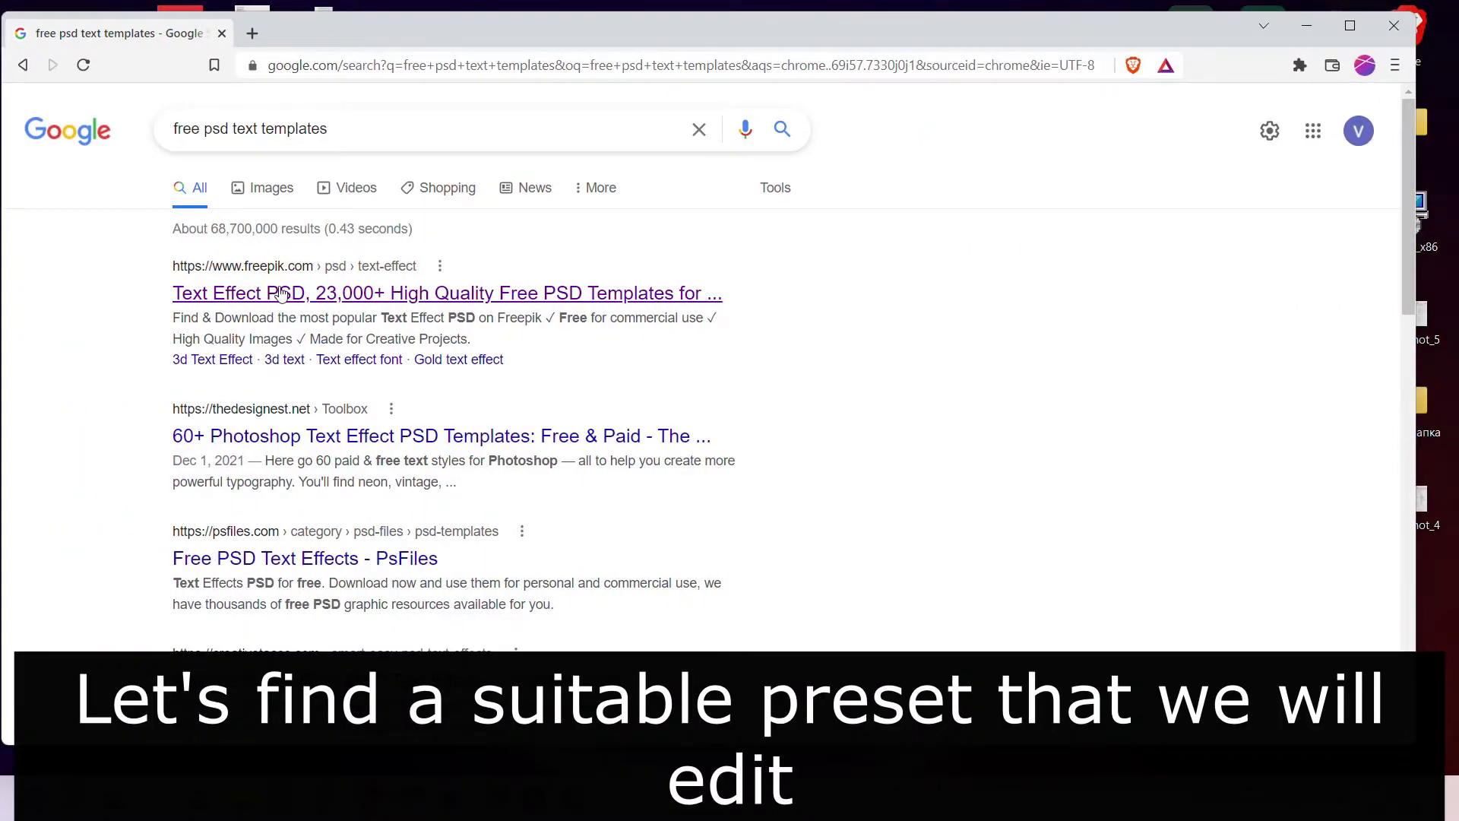
left_click_drag(356, 127, 106, 136)
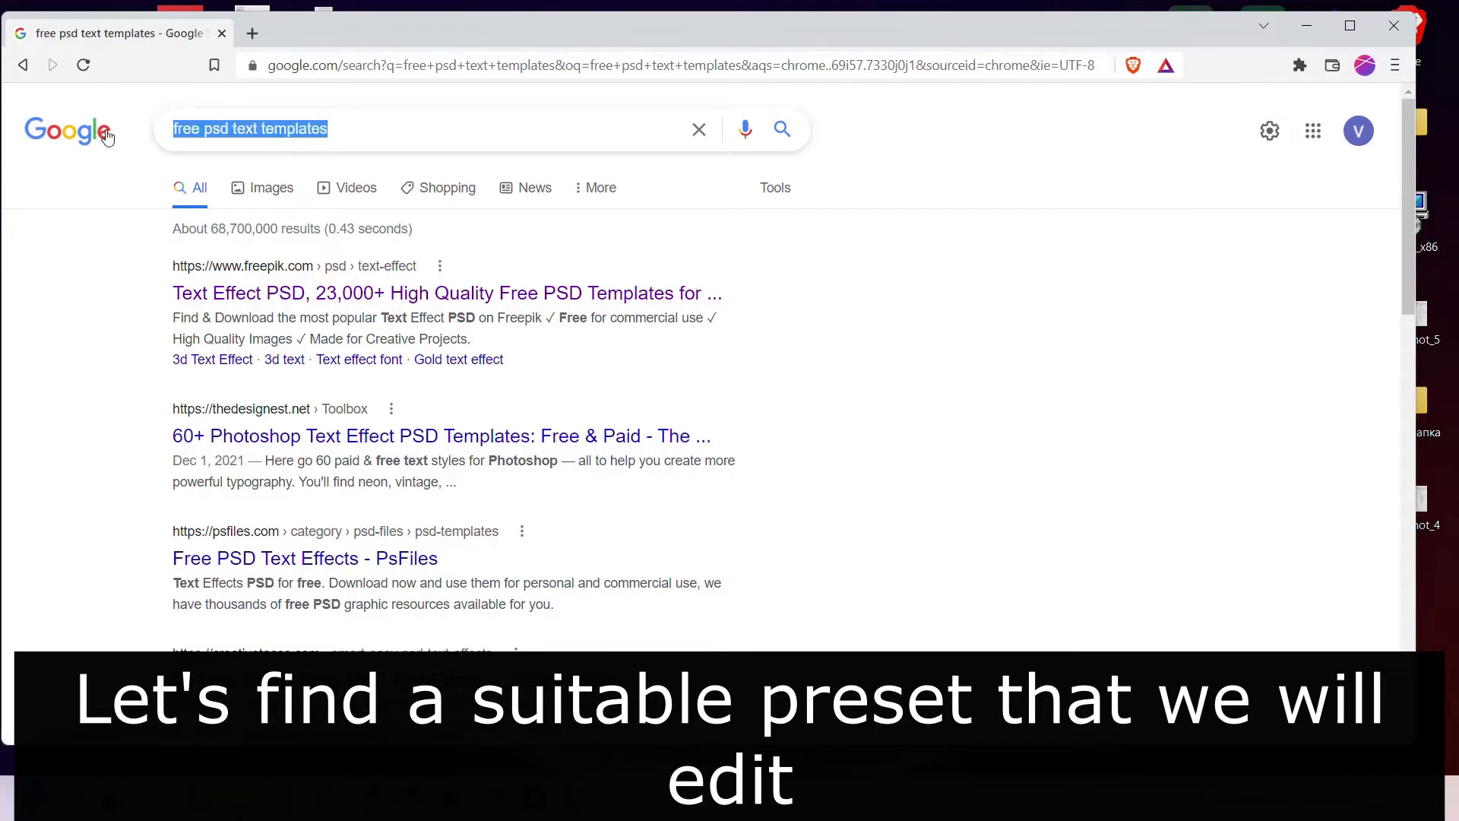
right_click(275, 287)
left_click(327, 299)
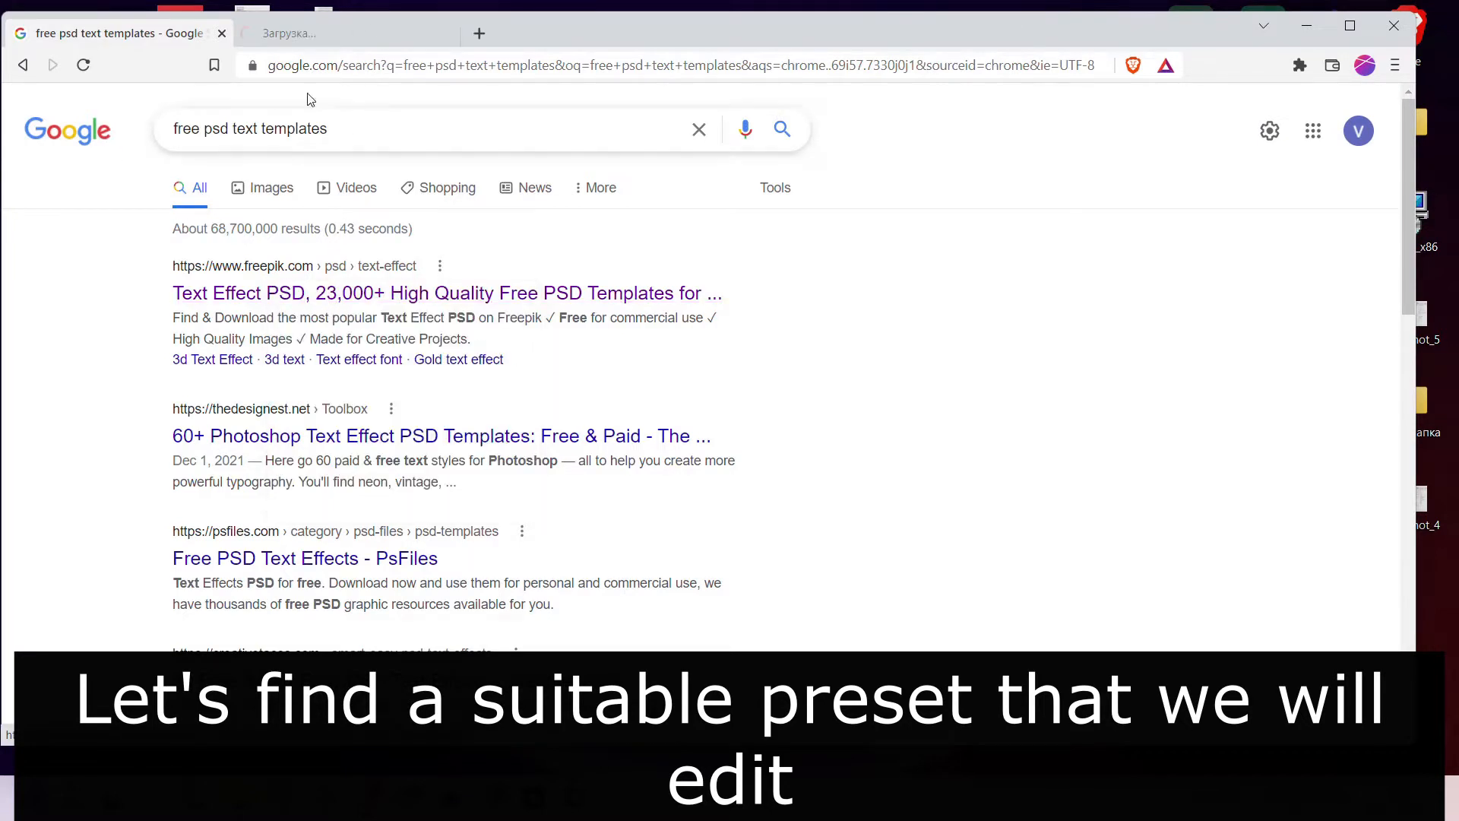
key("ctrl+Tab")
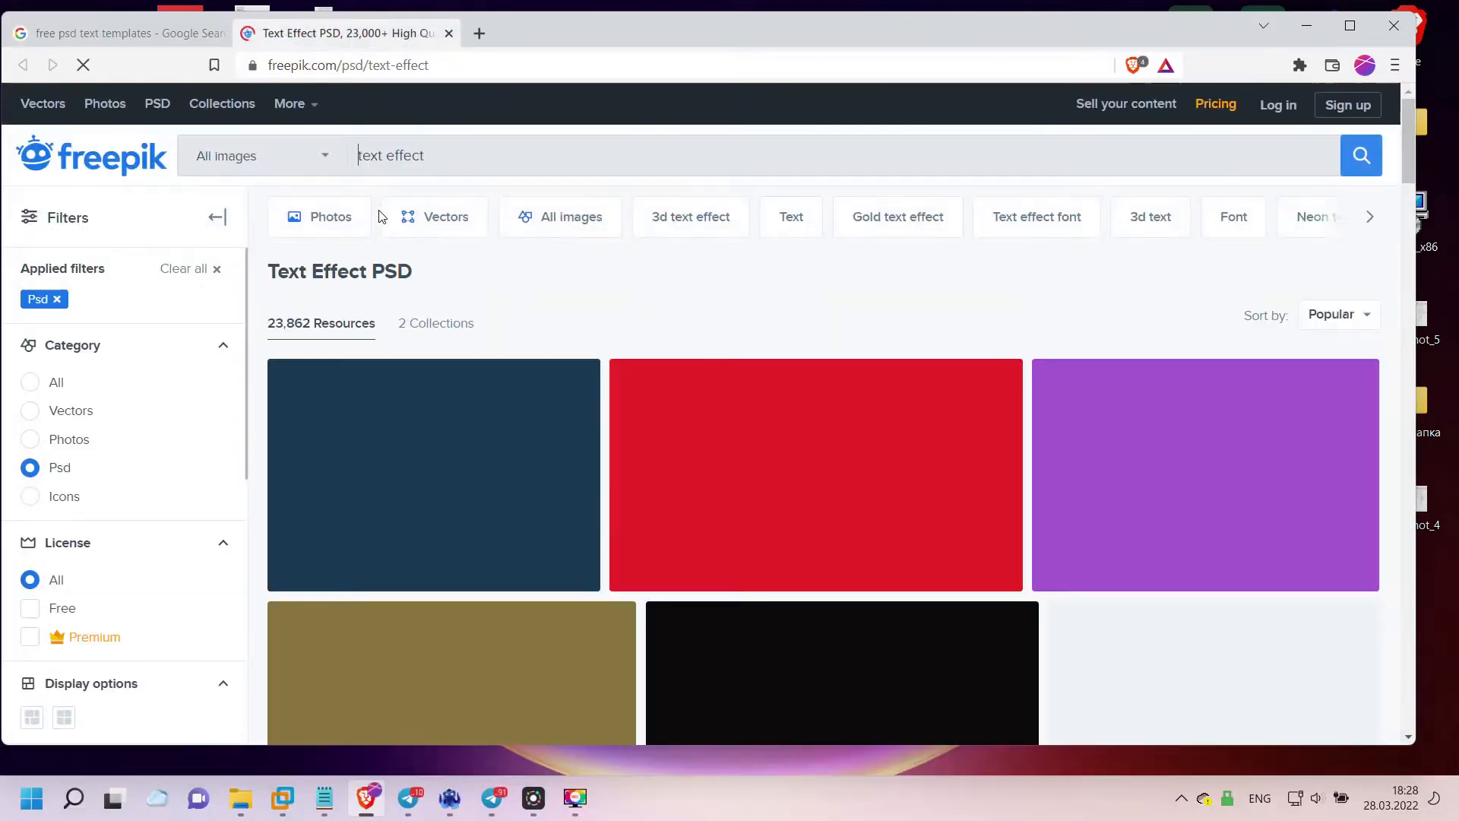
- Dismiss the prompt to sign in to Freepik with Google
scroll(472, 414, "down", 3)
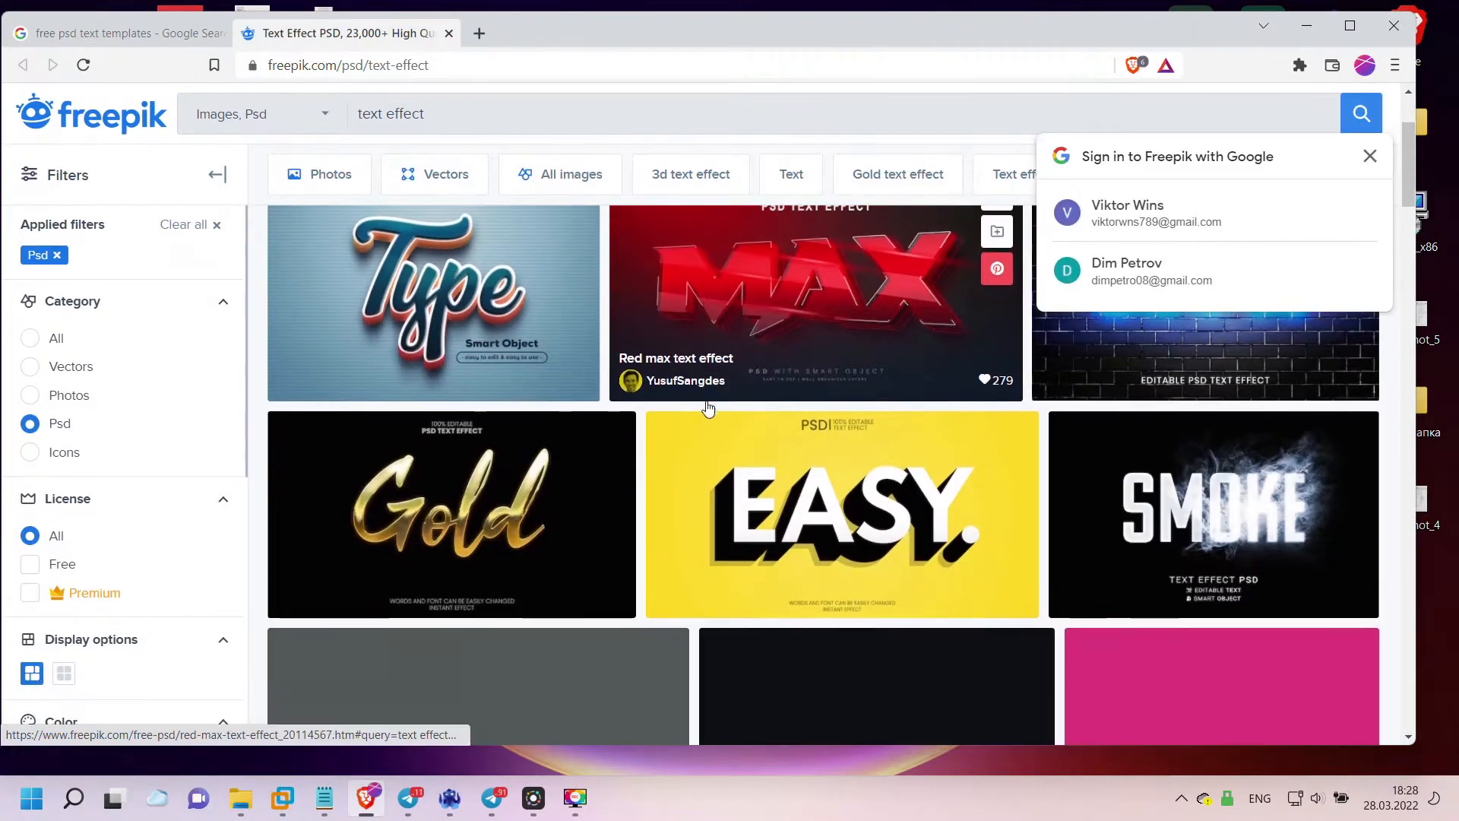
left_click(1369, 156)
scroll(600, 340, "up", 1)
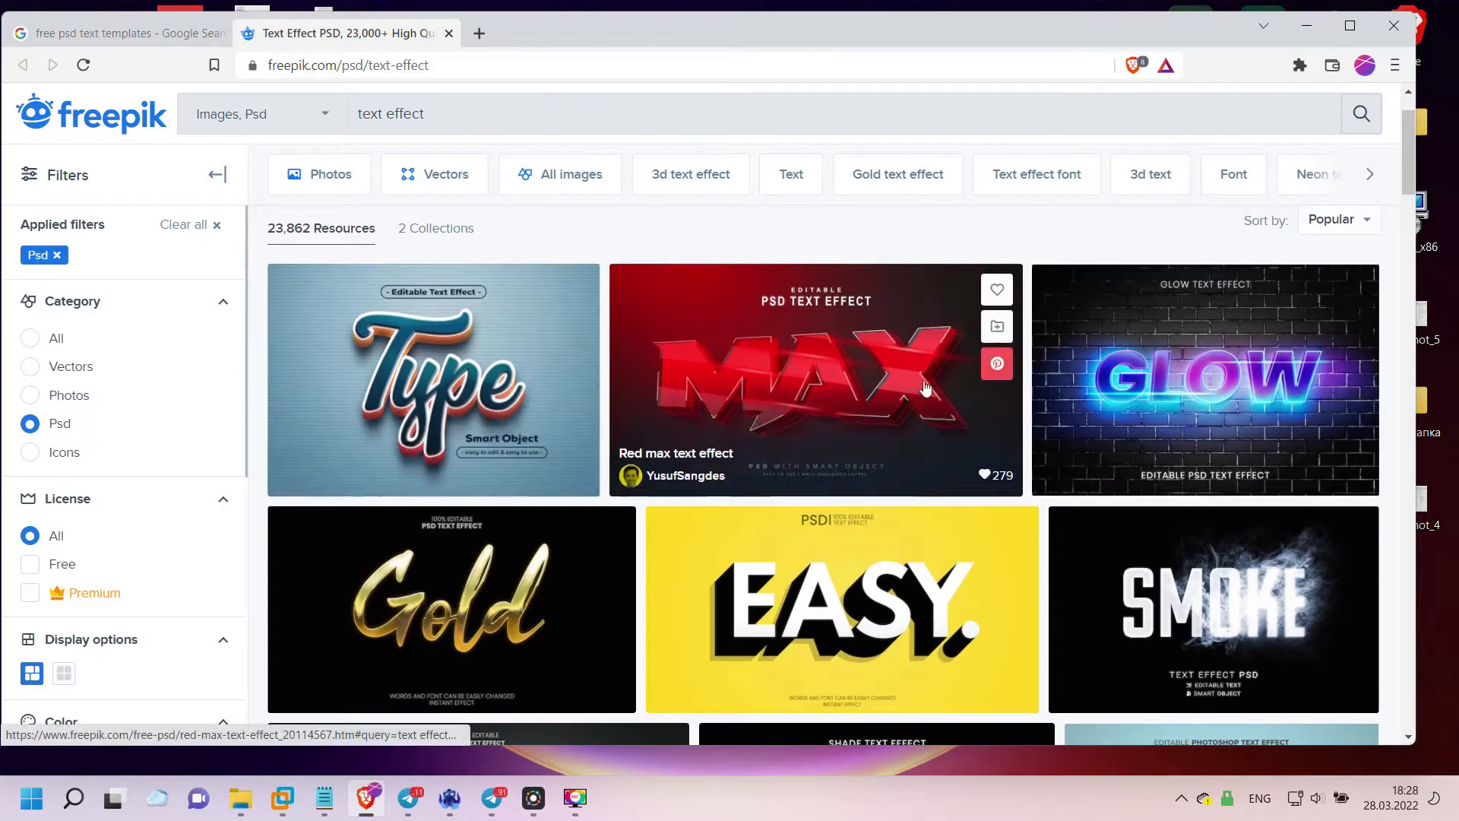
- Browse the first page of PSD text effects and open the Graffiti text effect in a new tab
scroll(748, 431, "down", 1)
scroll(594, 373, "down", 7)
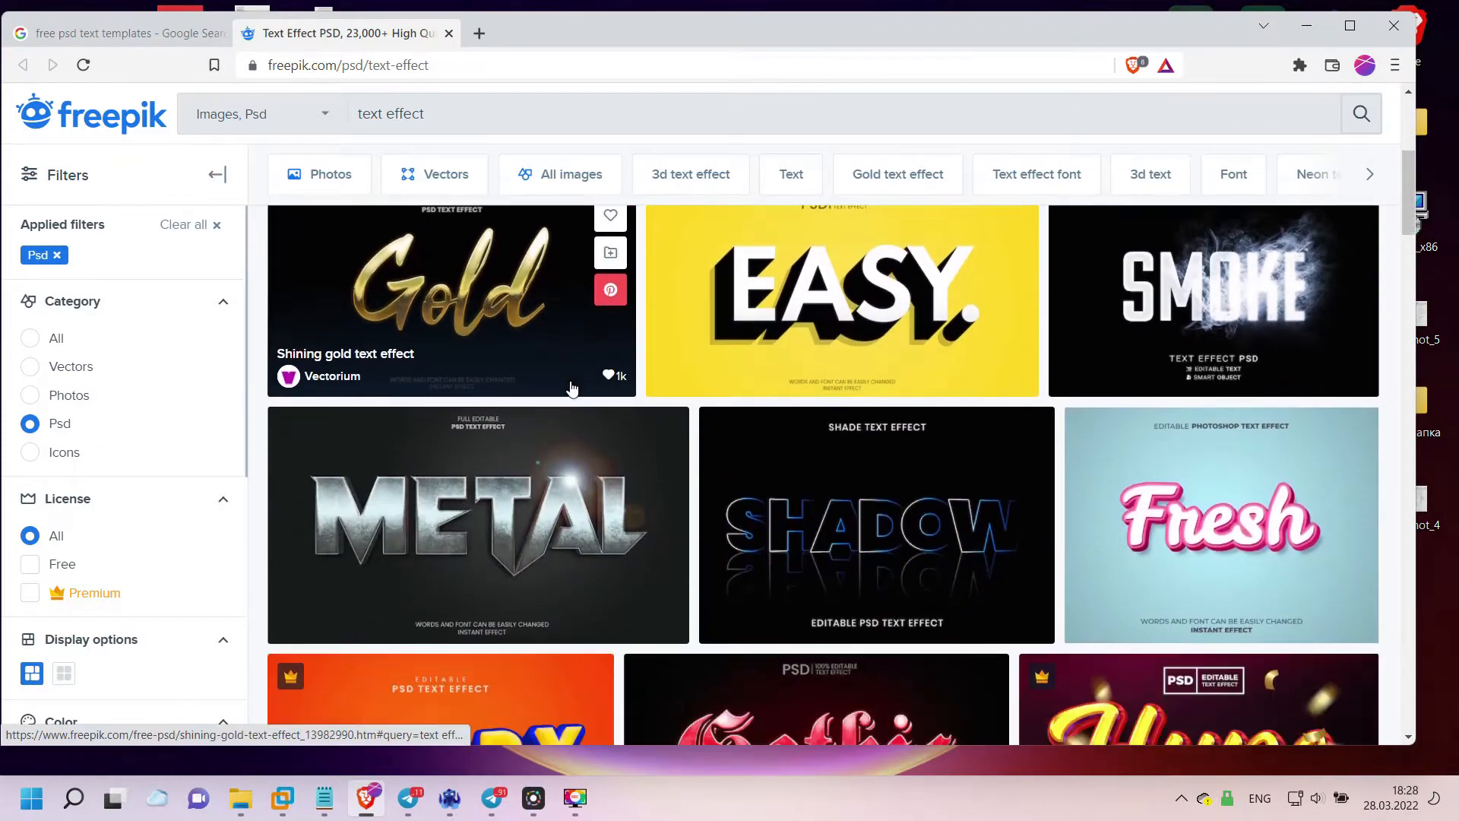
scroll(593, 366, "down", 6)
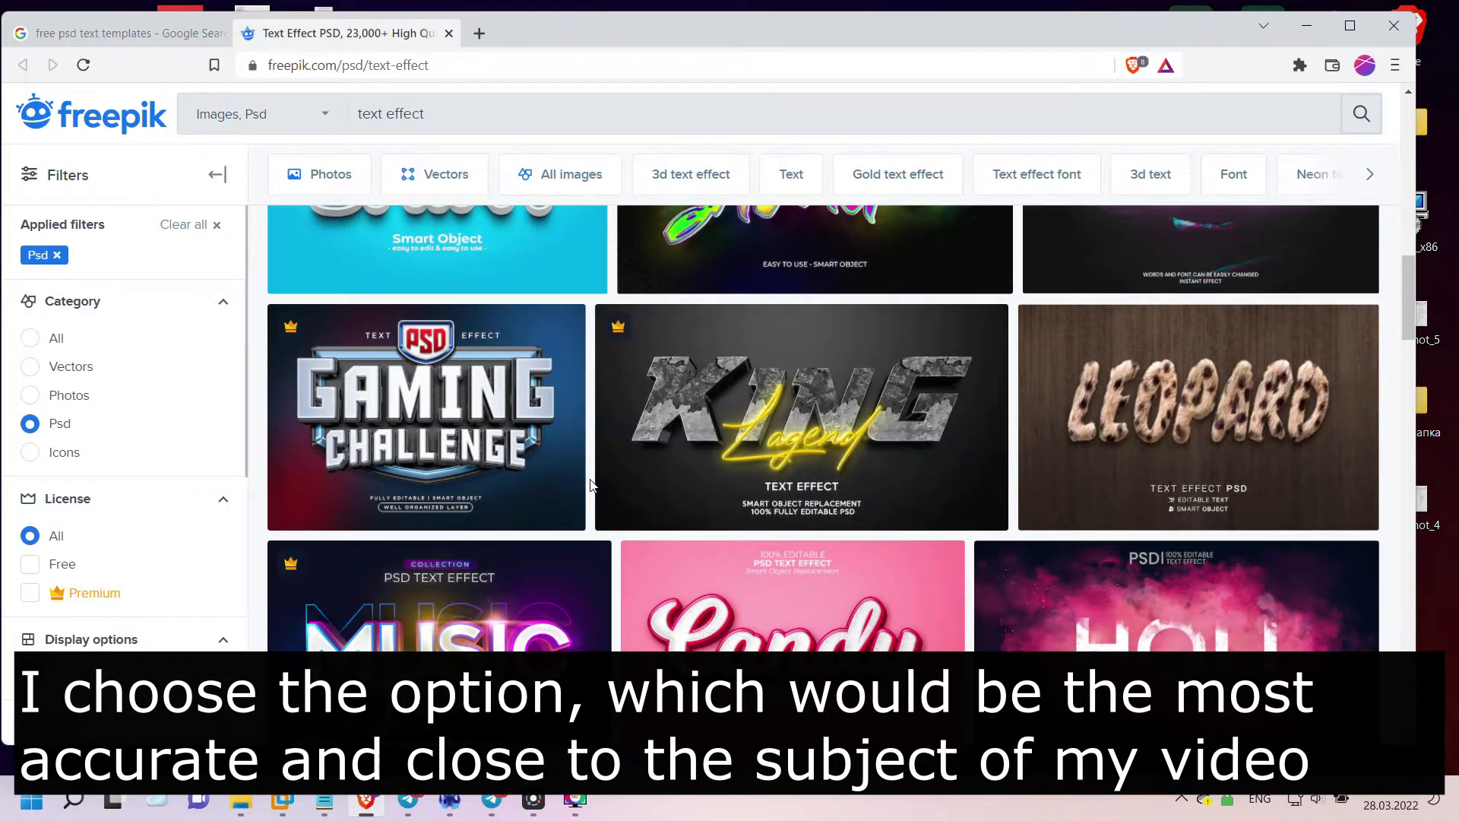
scroll(592, 485, "down", 6)
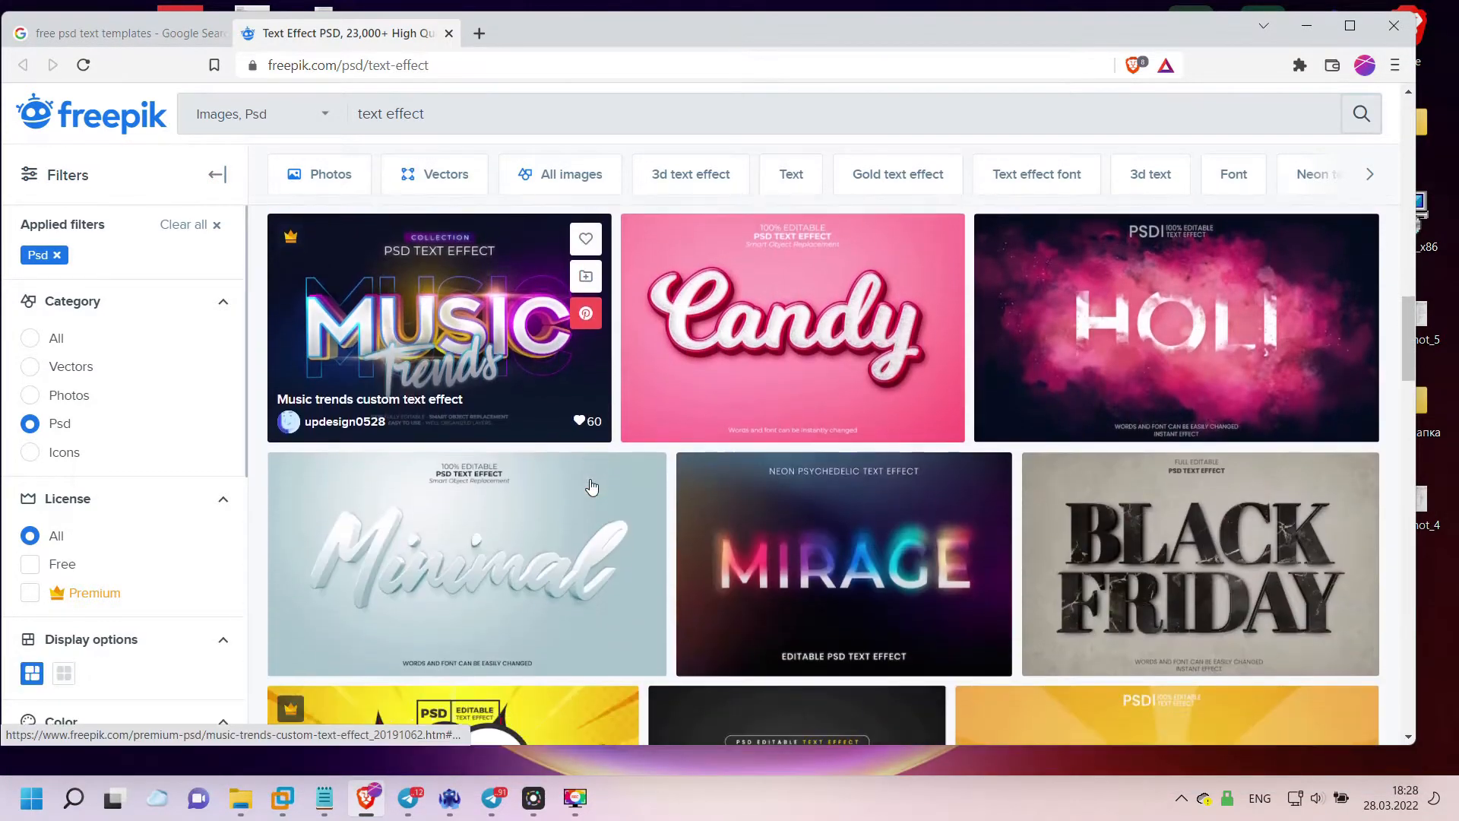
scroll(592, 486, "down", 3)
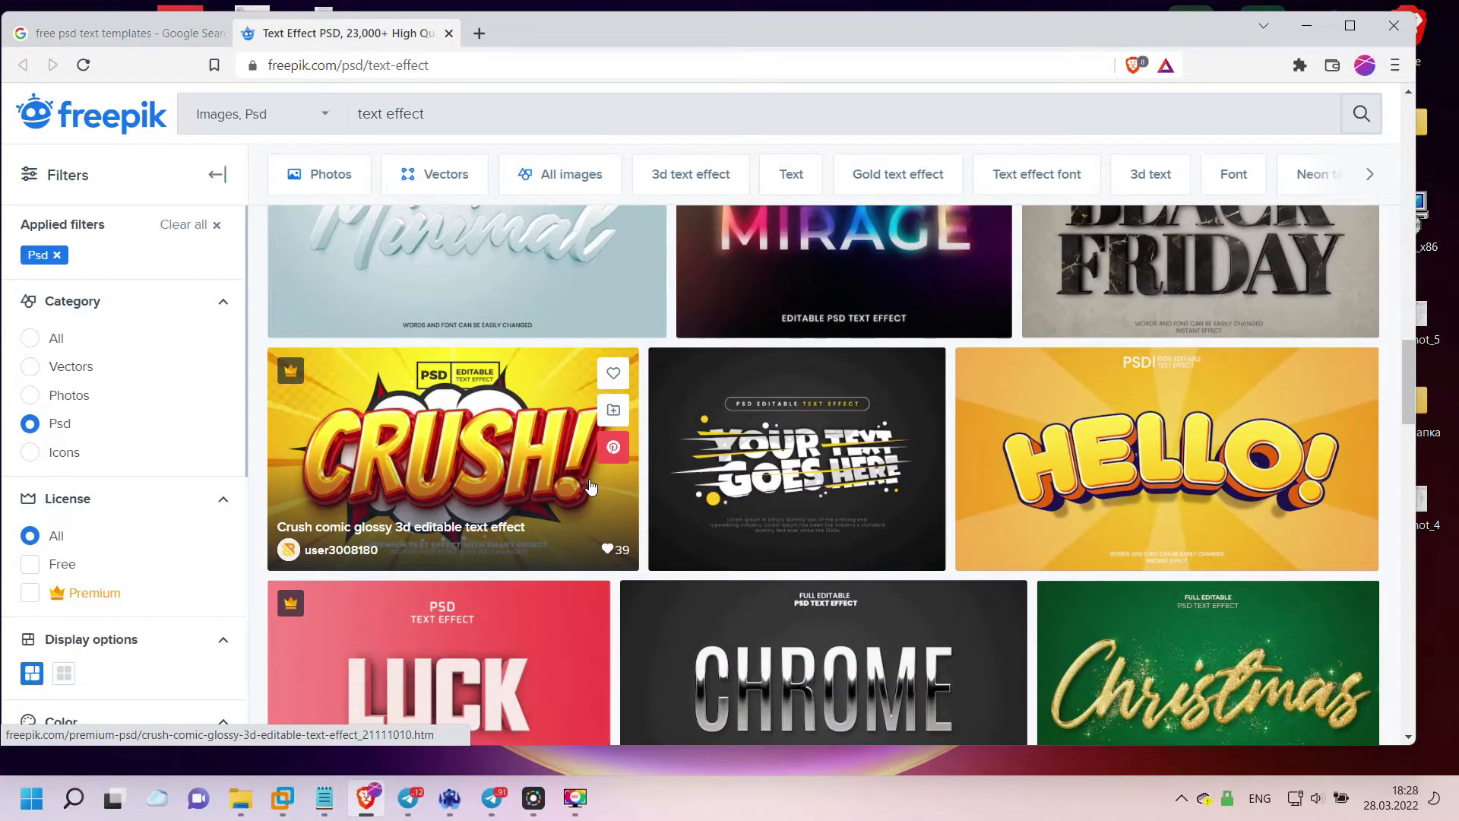
scroll(591, 485, "down", 1)
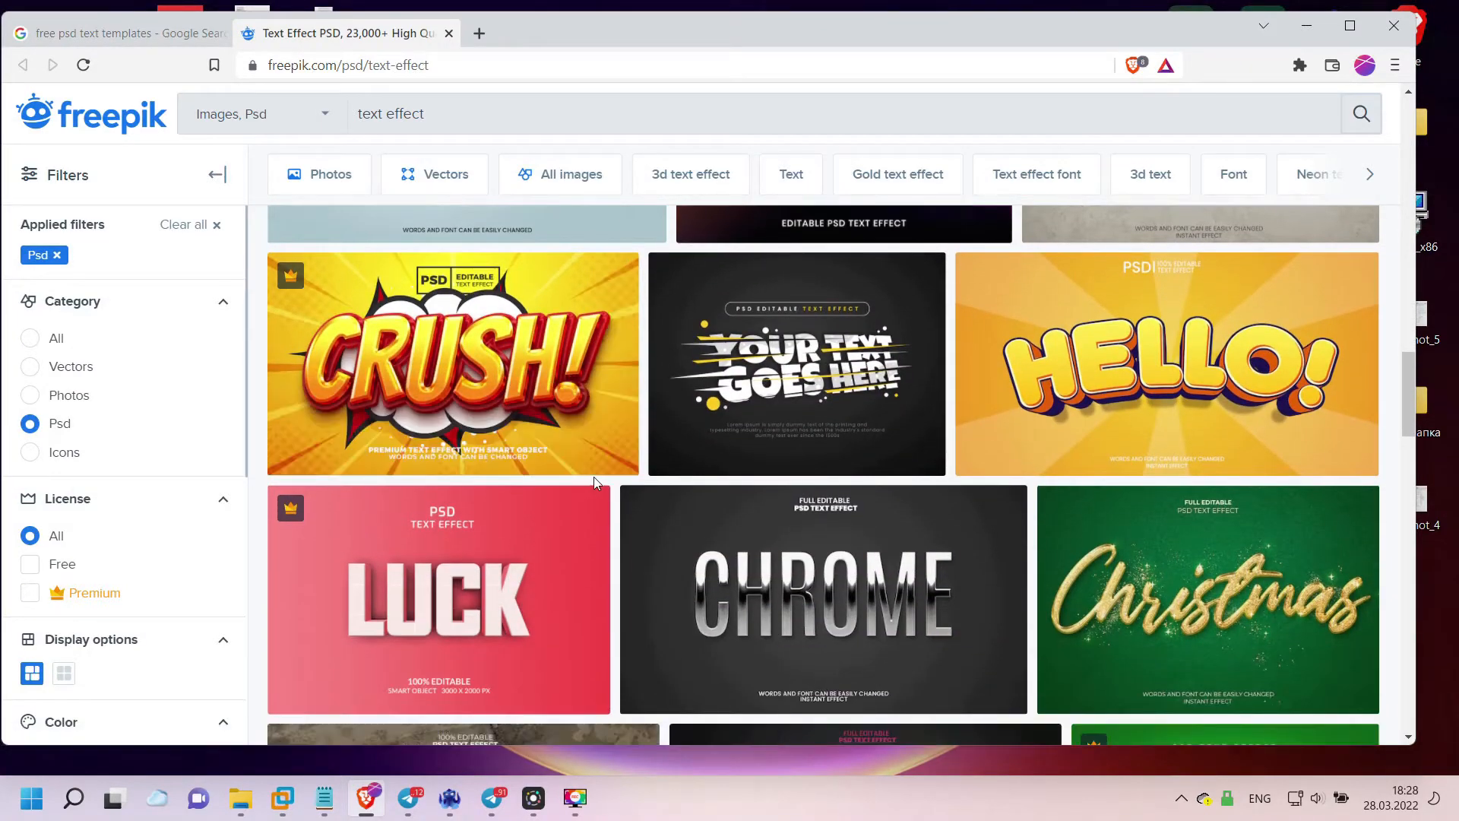
scroll(594, 482, "down", 7)
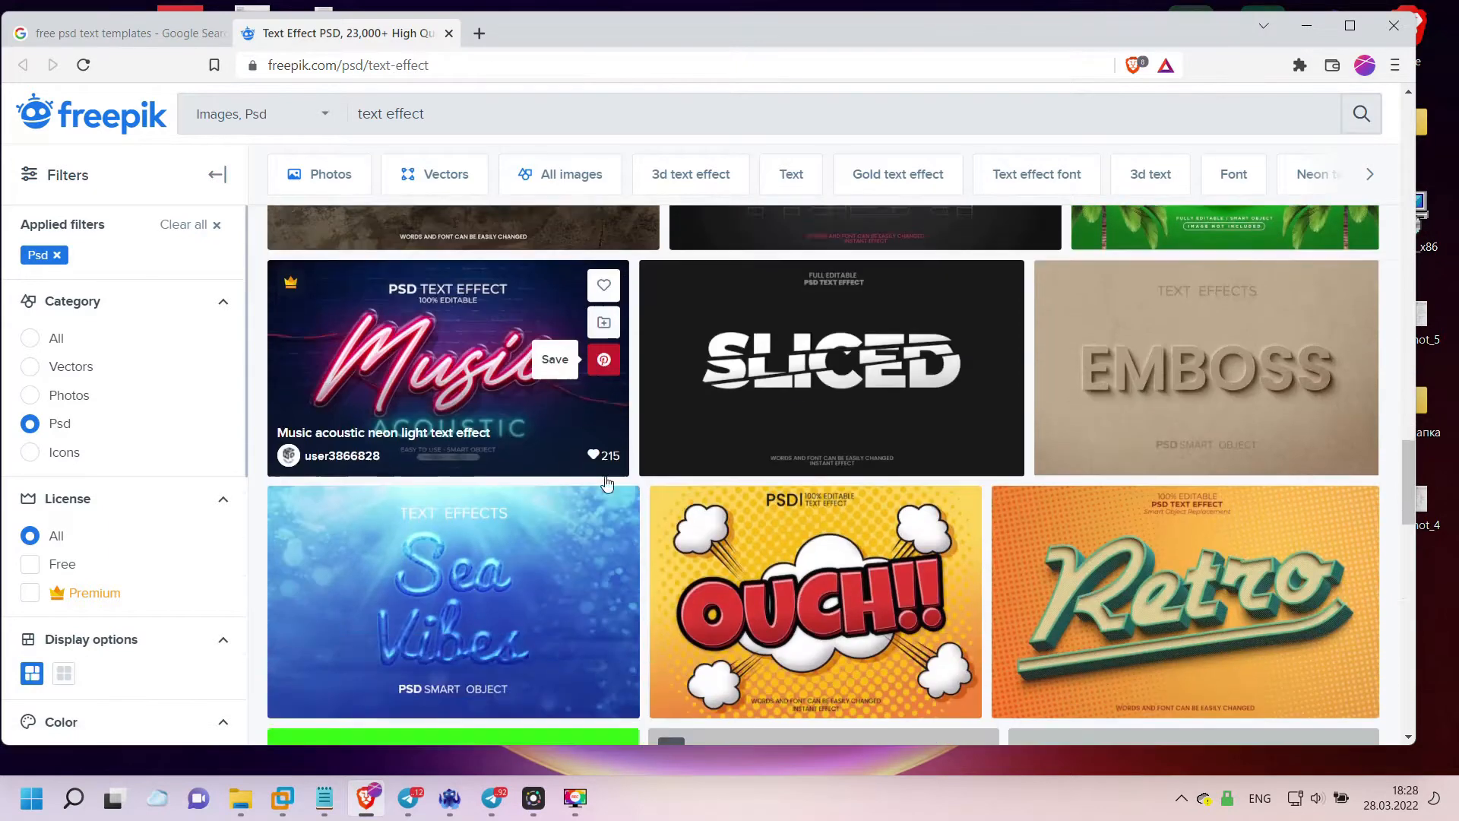
scroll(606, 483, "down", 2)
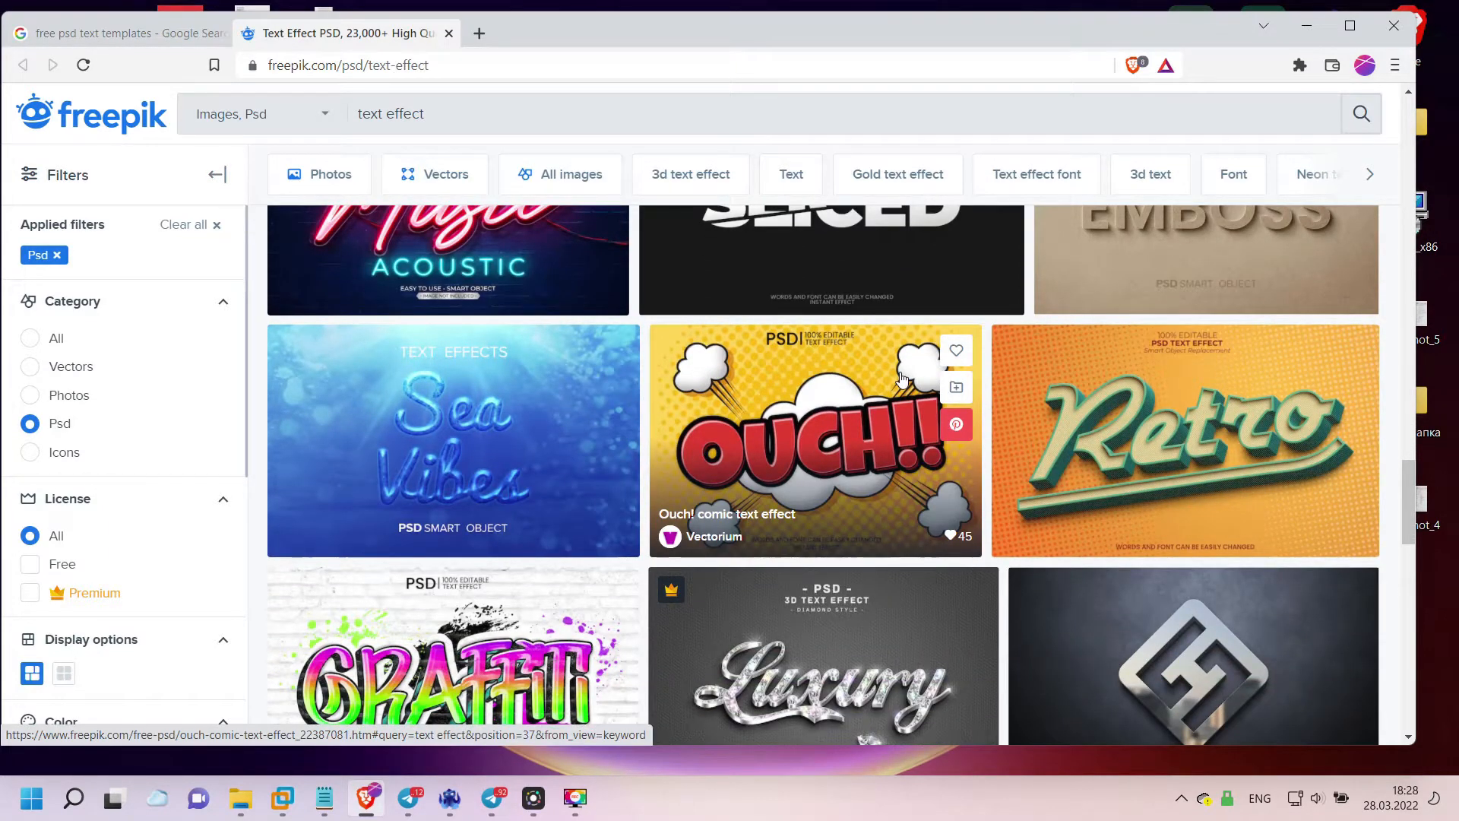
scroll(902, 378, "down", 2)
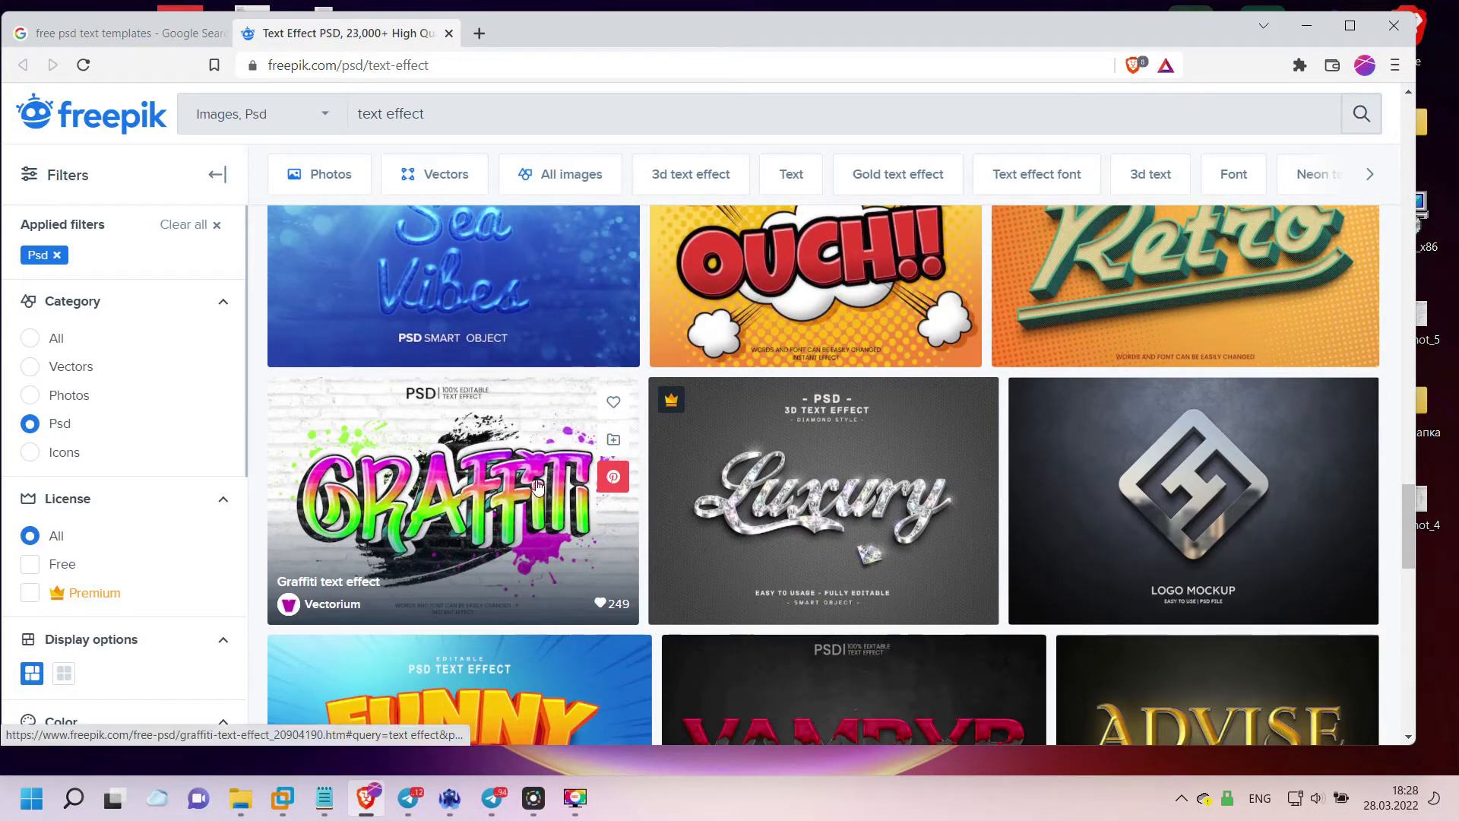
right_click(447, 503)
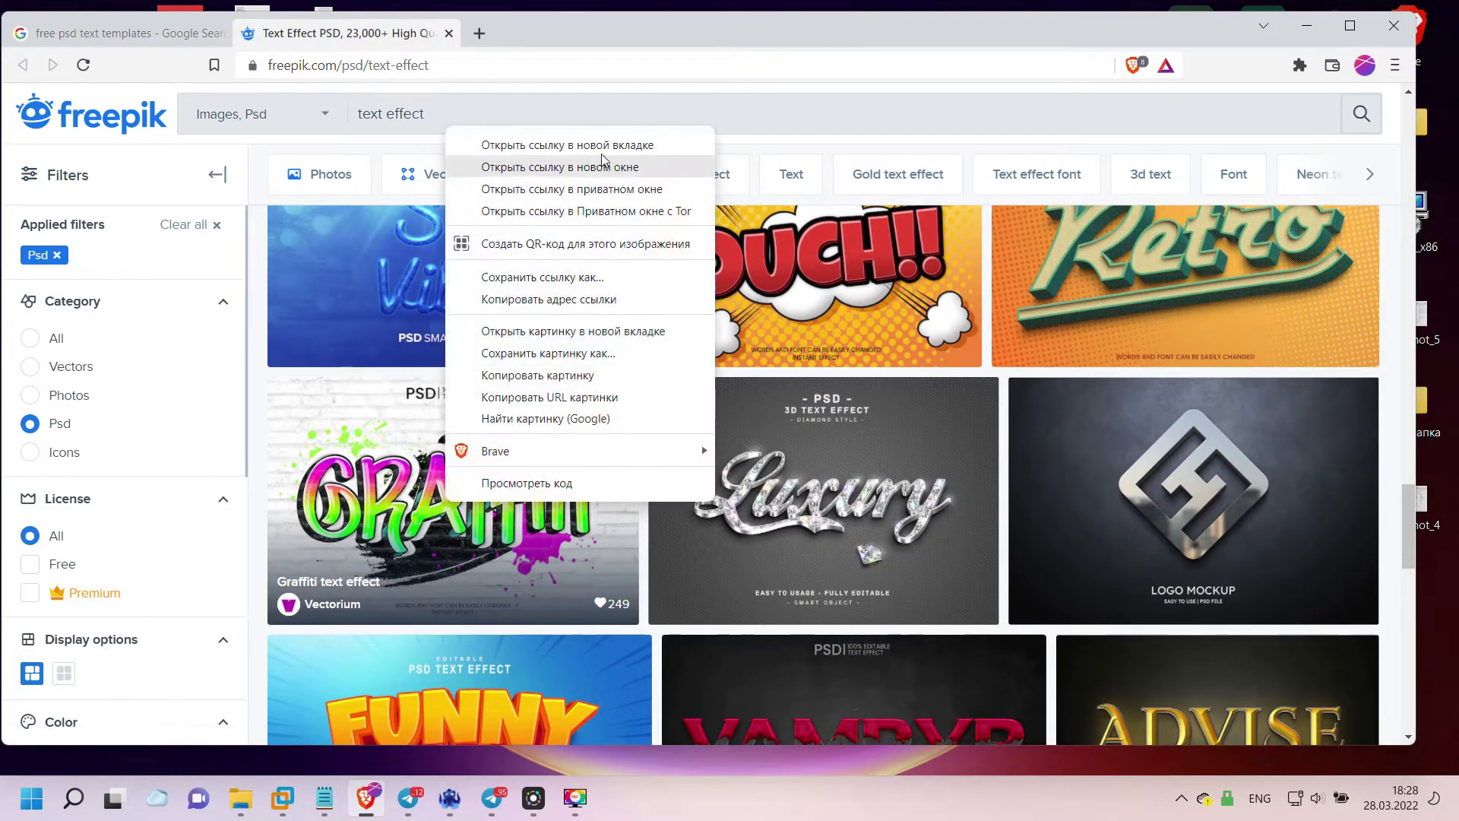
left_click(577, 145)
- Check the remaining templates on the first results page and go to page 2
scroll(801, 378, "down", 3)
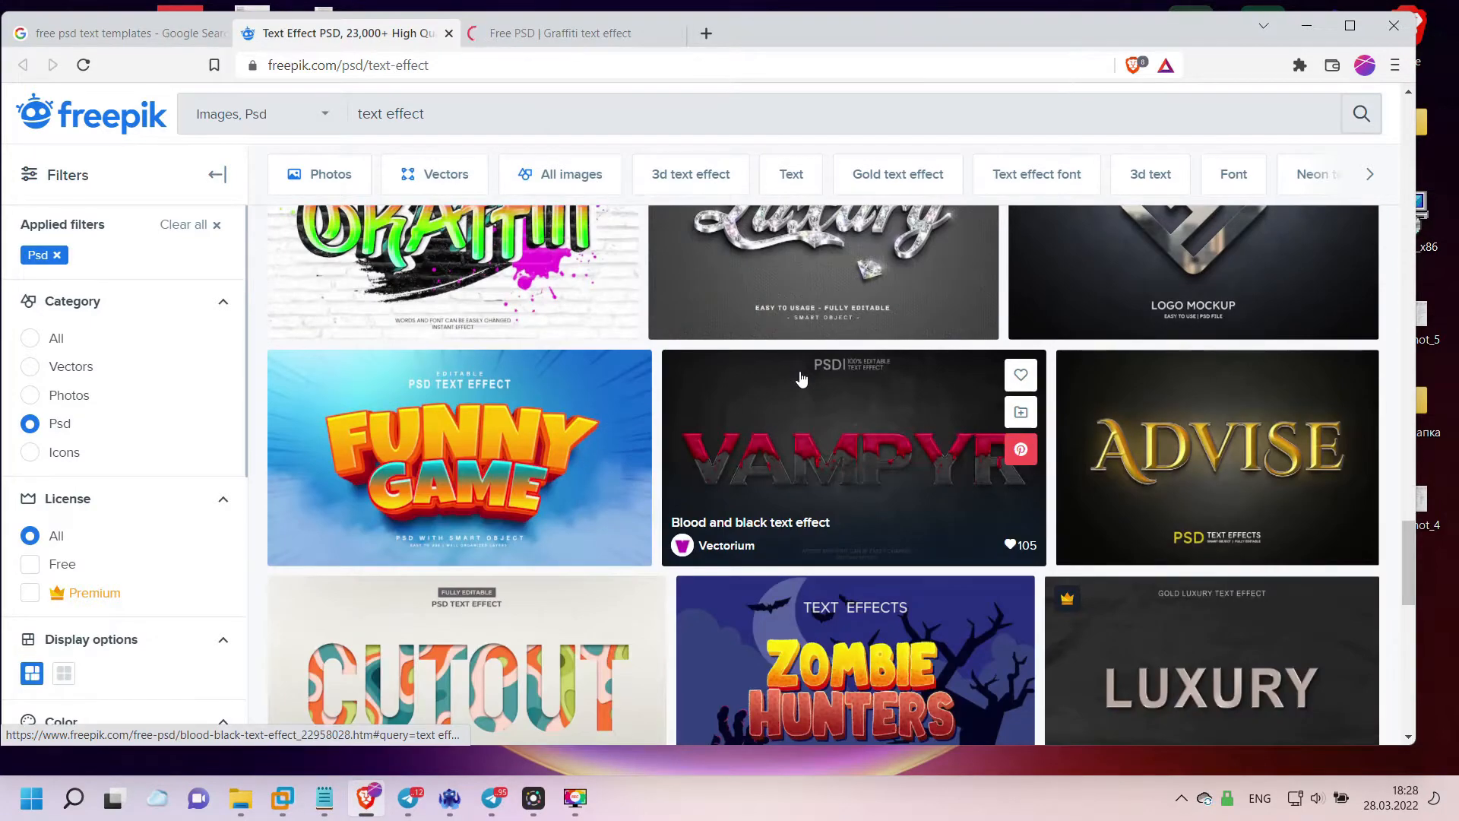
scroll(894, 453, "down", 1)
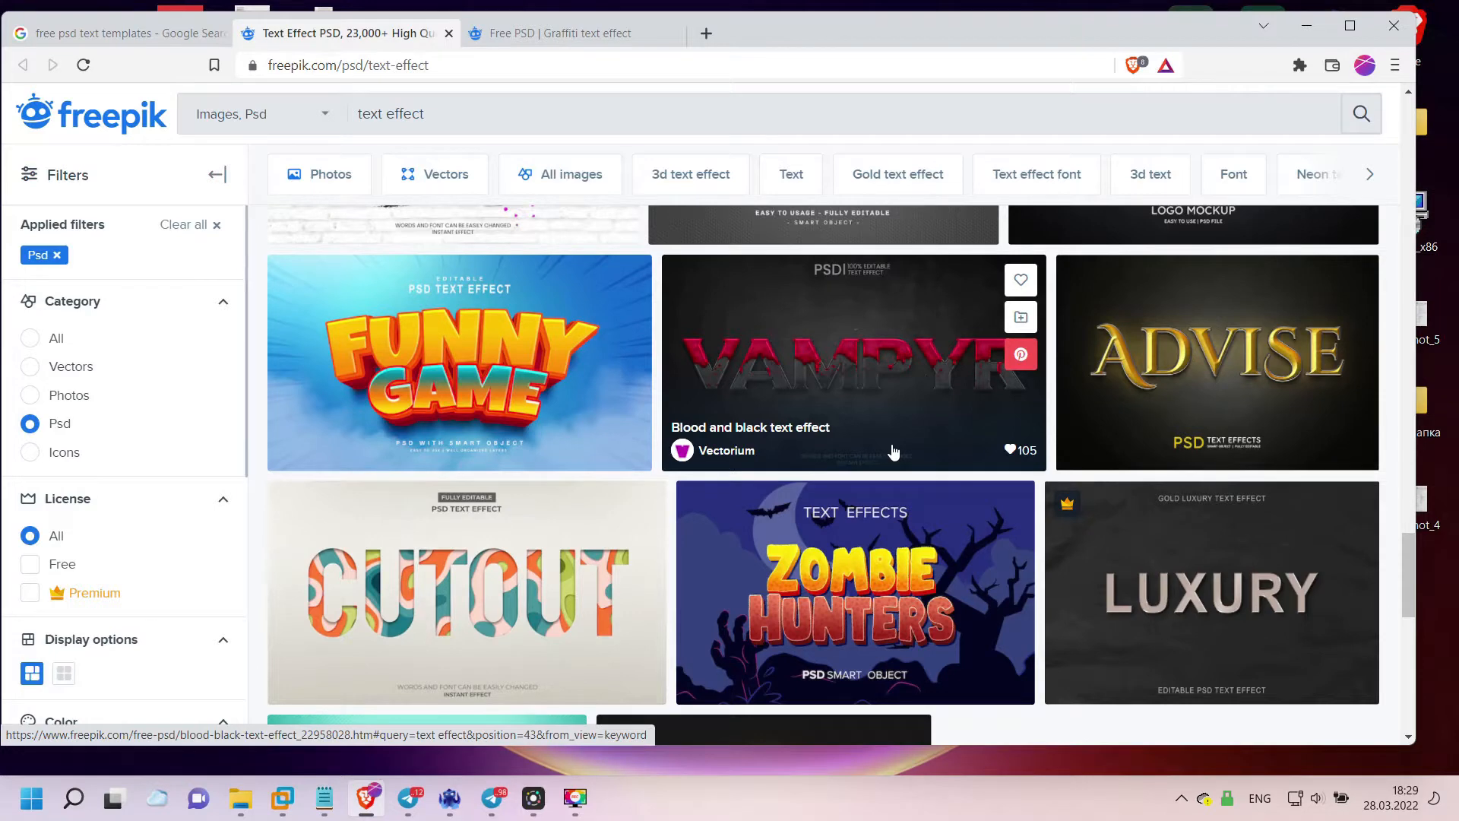
scroll(897, 448, "down", 4)
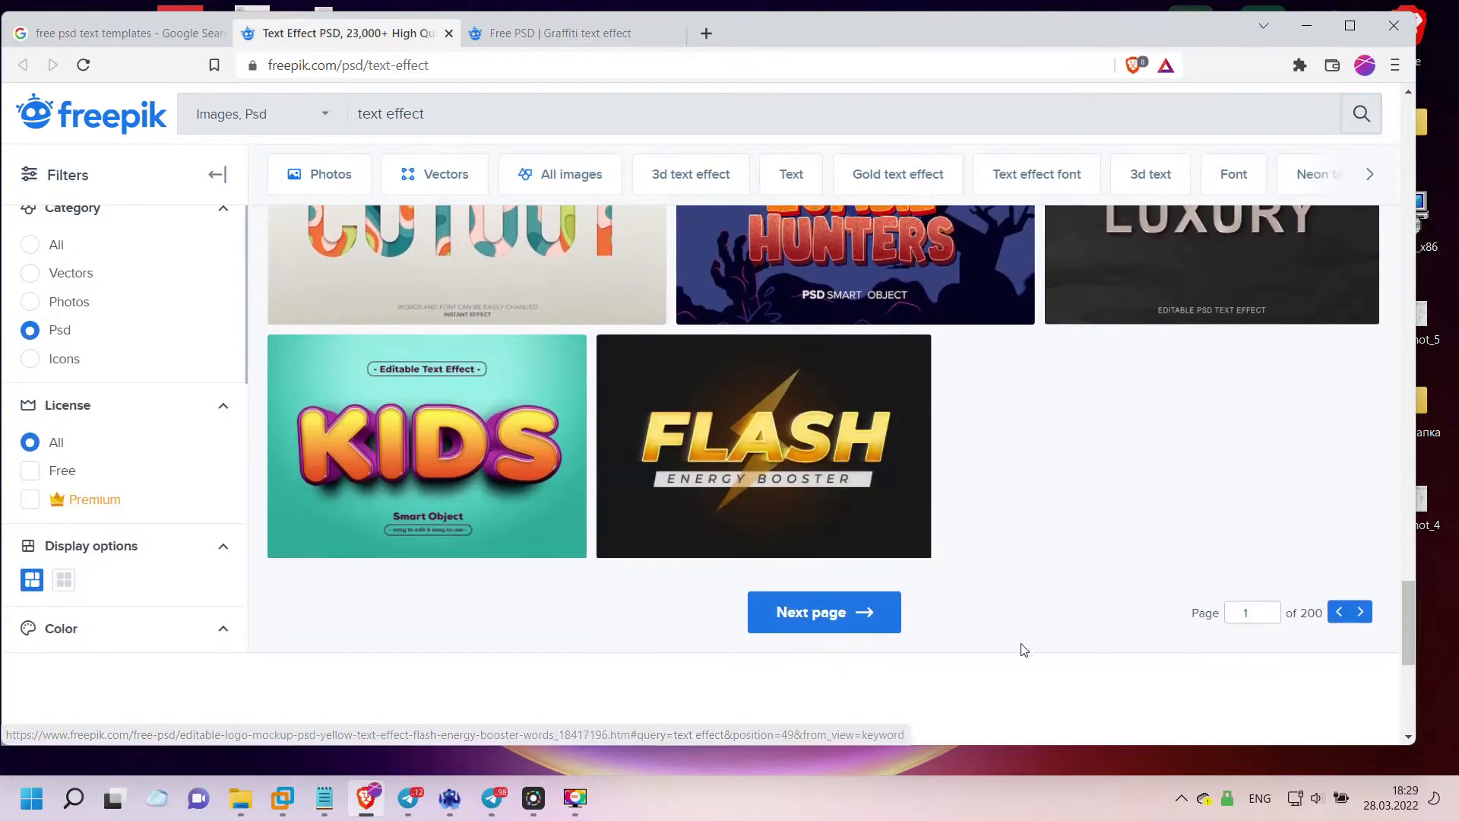
left_click(1360, 611)
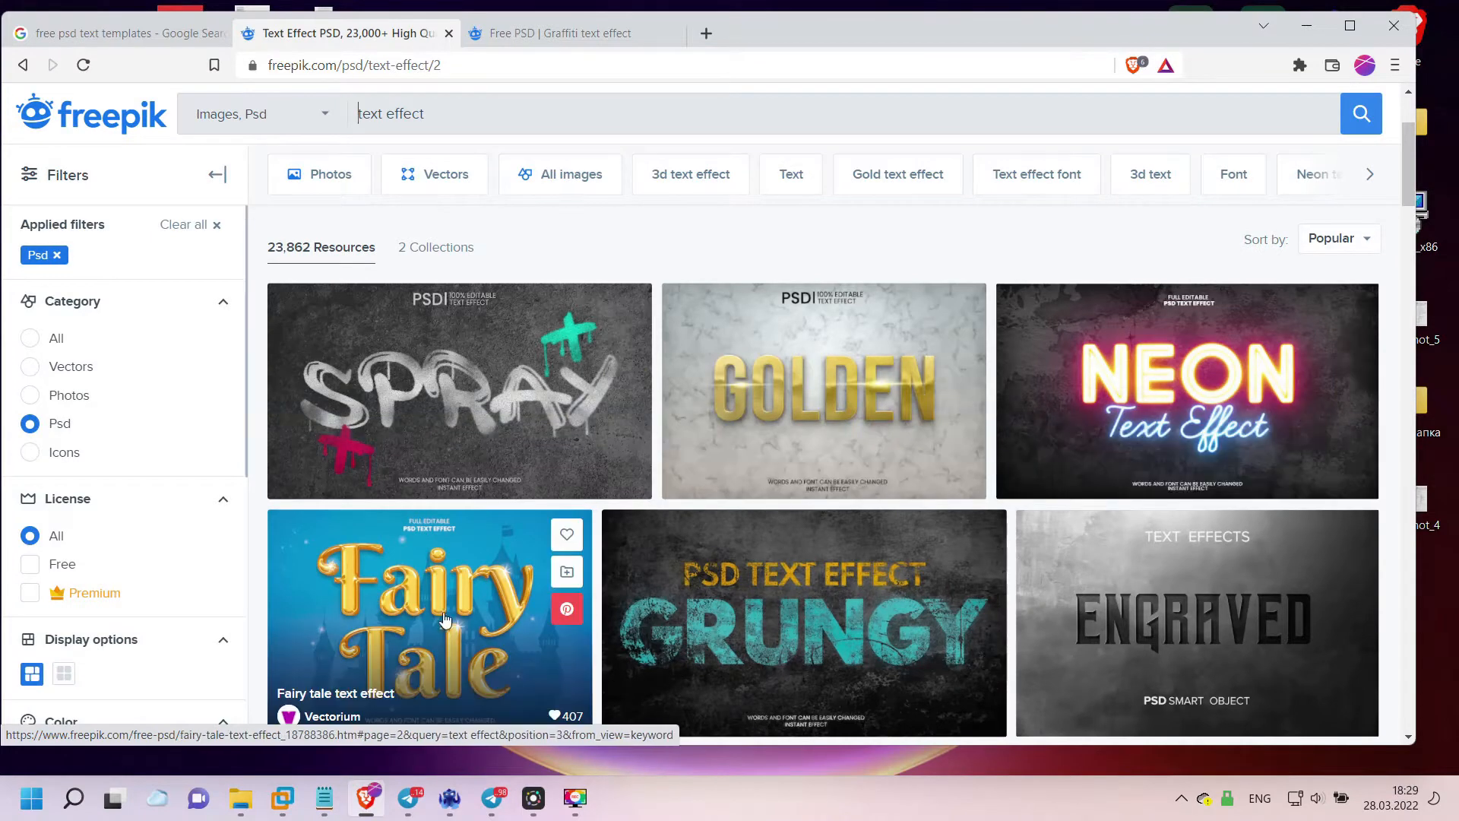
- Examine the text effect templates on page 2 for a design that suits the video's subject
scroll(689, 588, "down", 2)
scroll(752, 555, "down", 2)
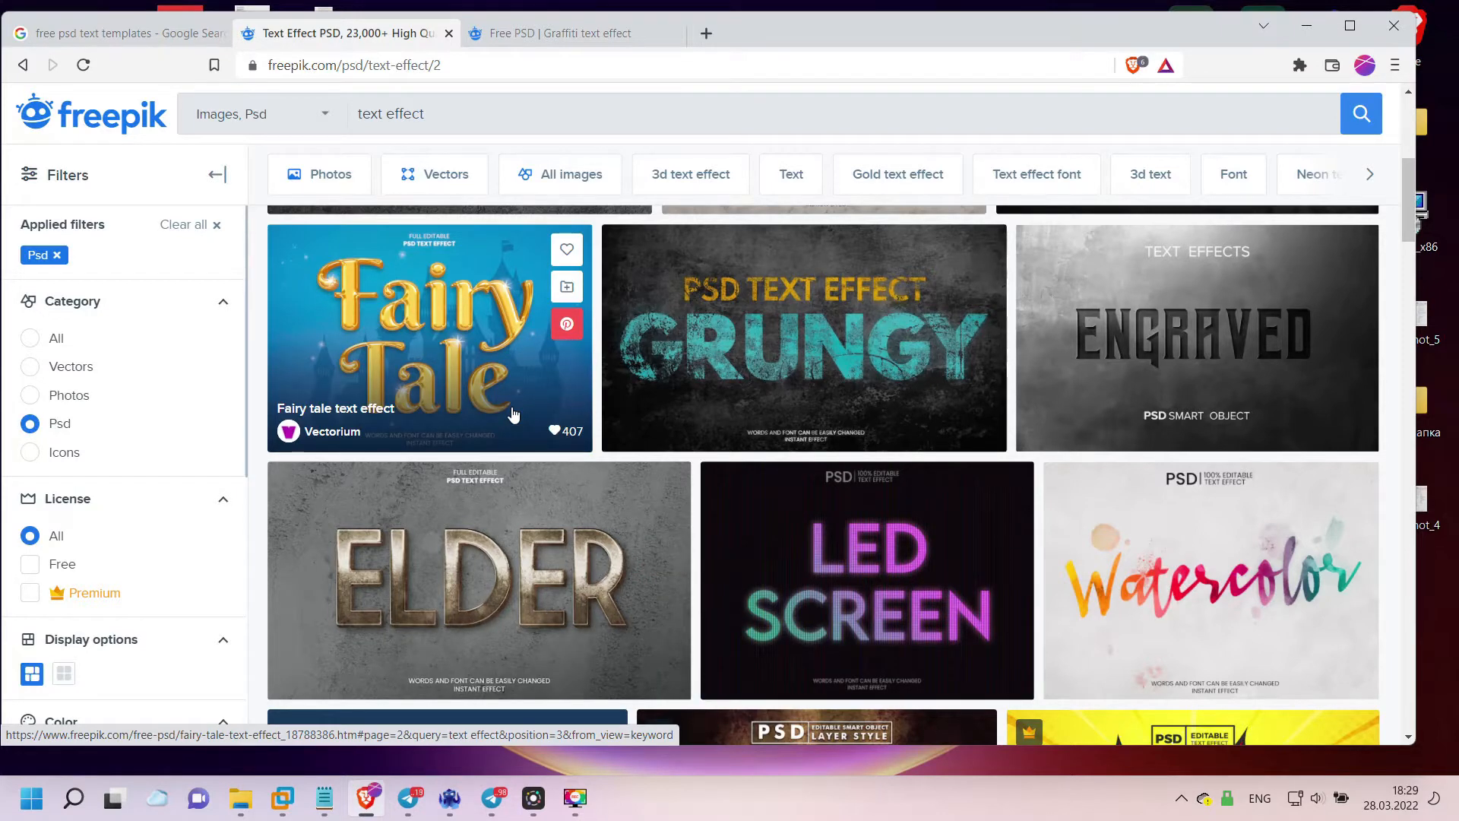
scroll(923, 461, "down", 1)
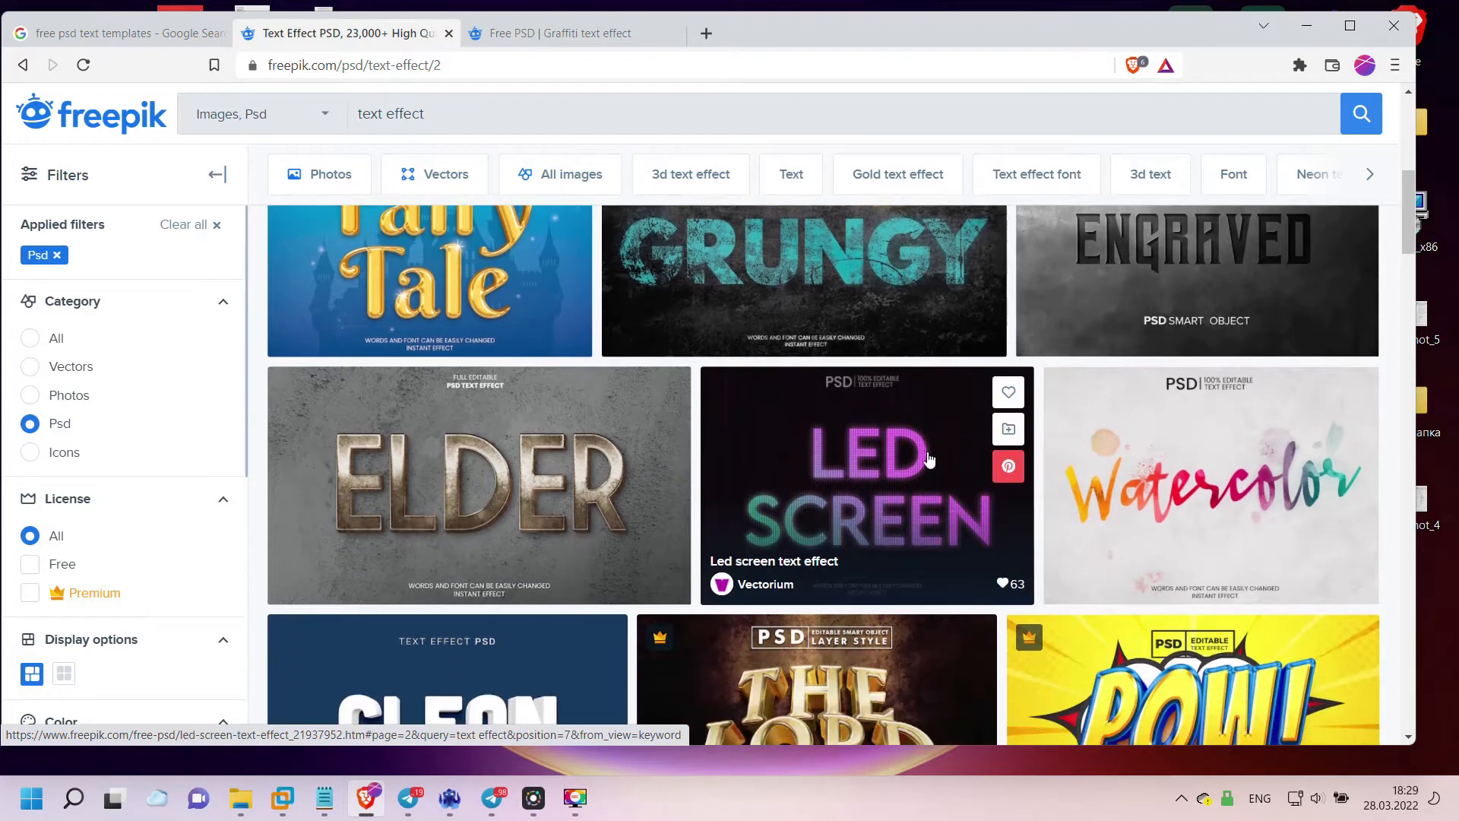
scroll(928, 459, "down", 2)
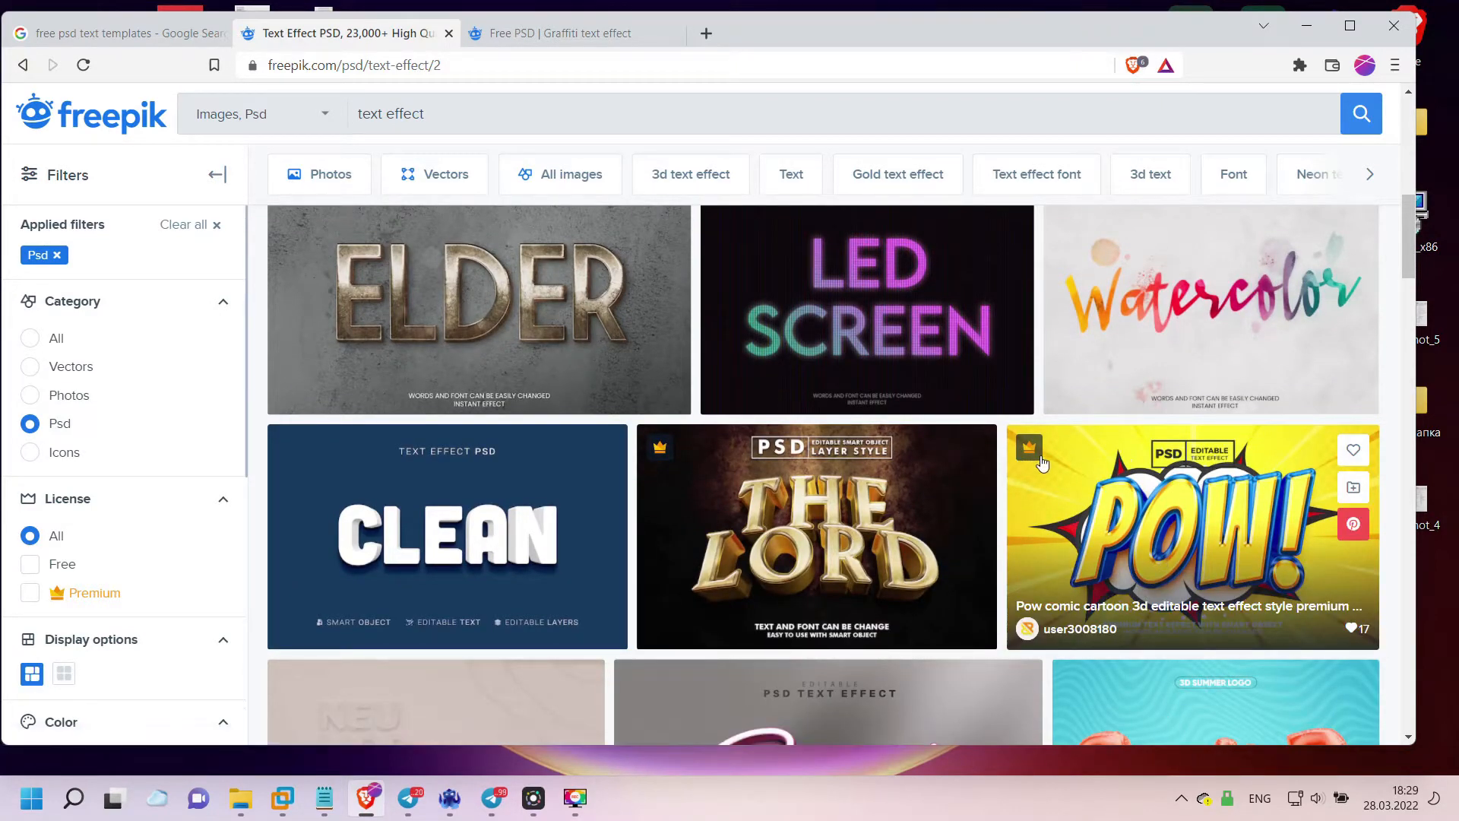
scroll(890, 532, "down", 3)
scroll(883, 548, "down", 2)
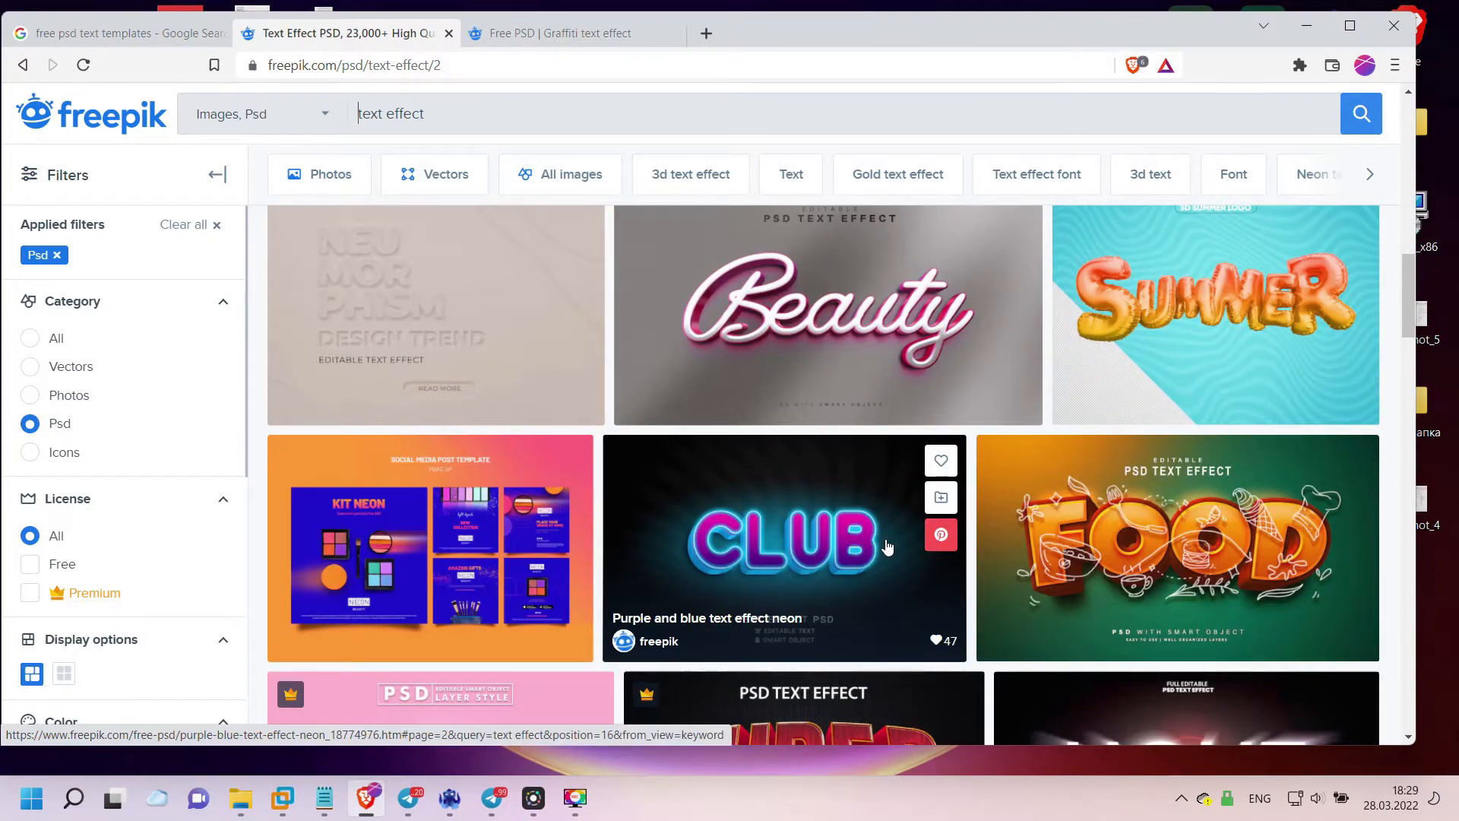
scroll(886, 546, "down", 2)
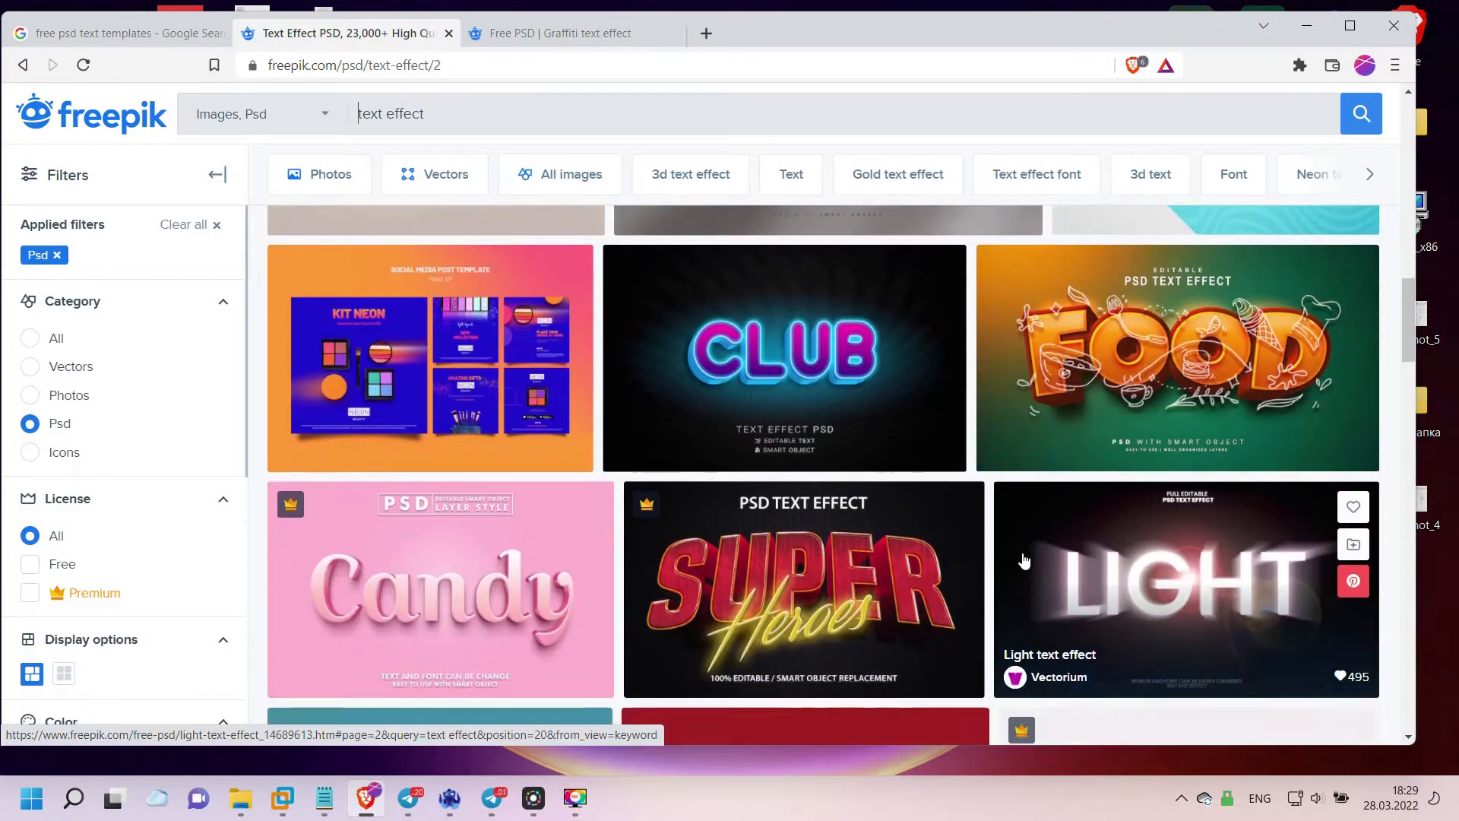
scroll(1024, 560, "down", 6)
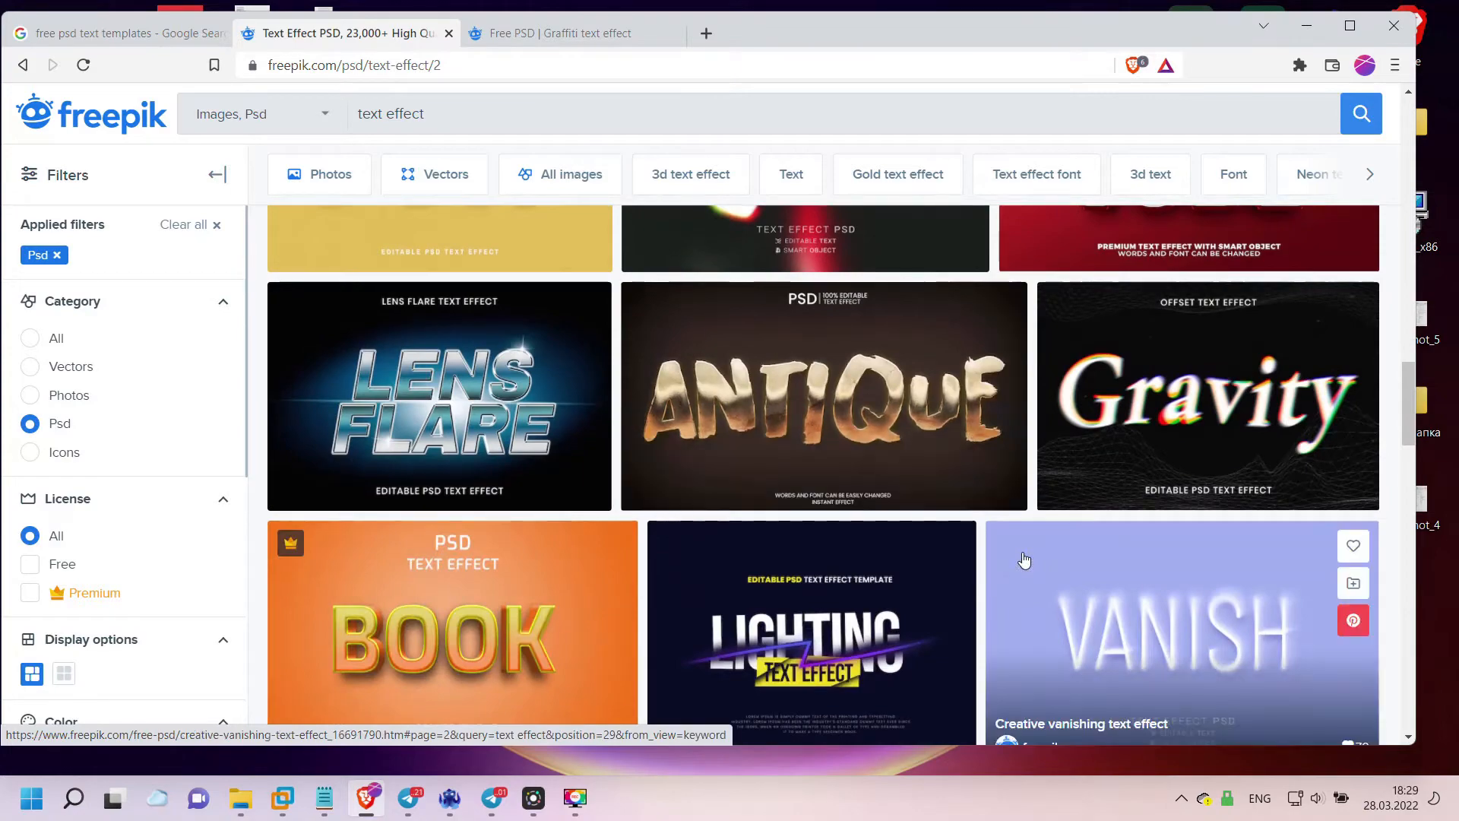
scroll(1025, 560, "down", 6)
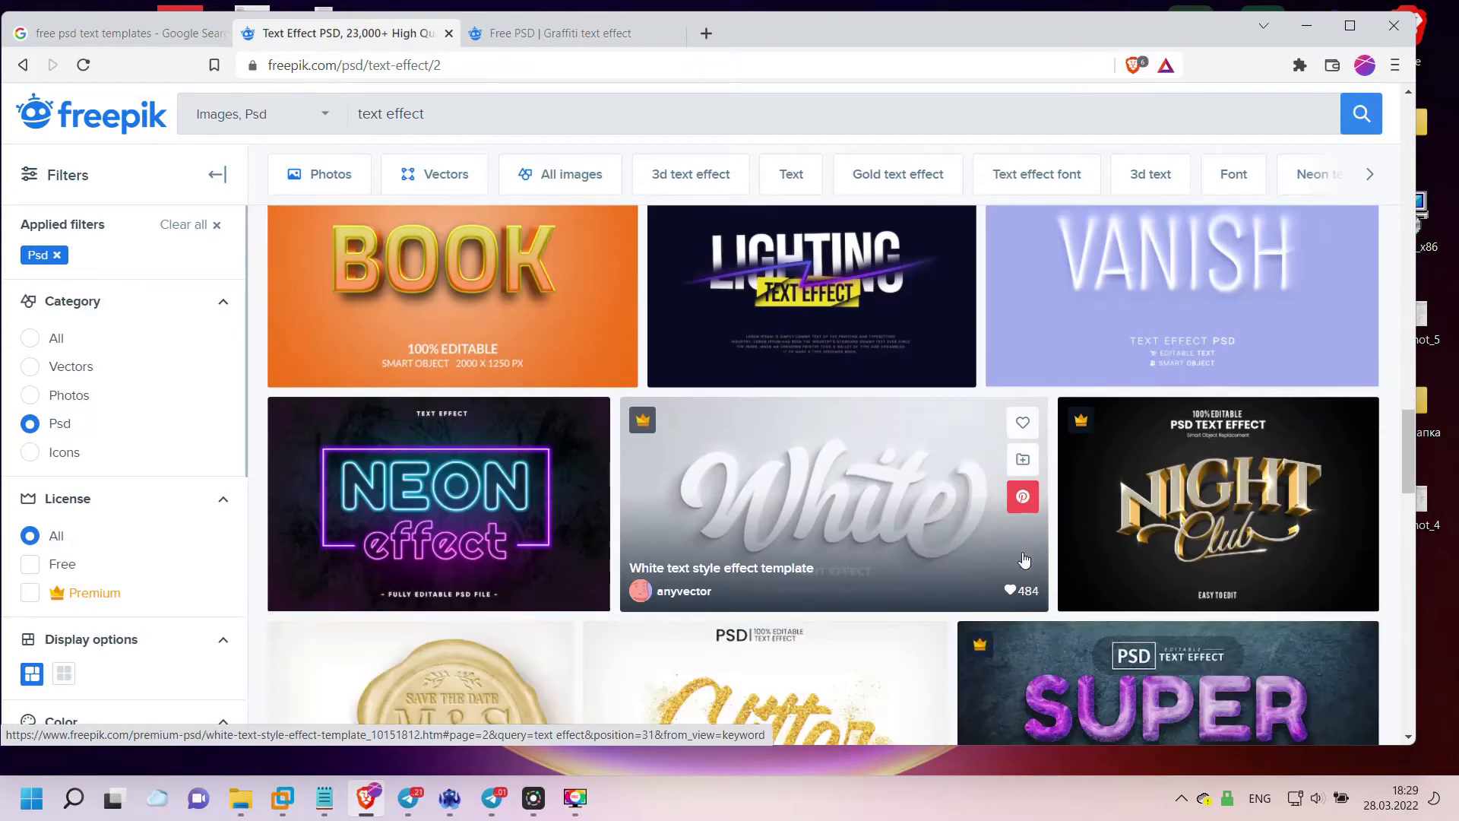
scroll(1025, 560, "down", 5)
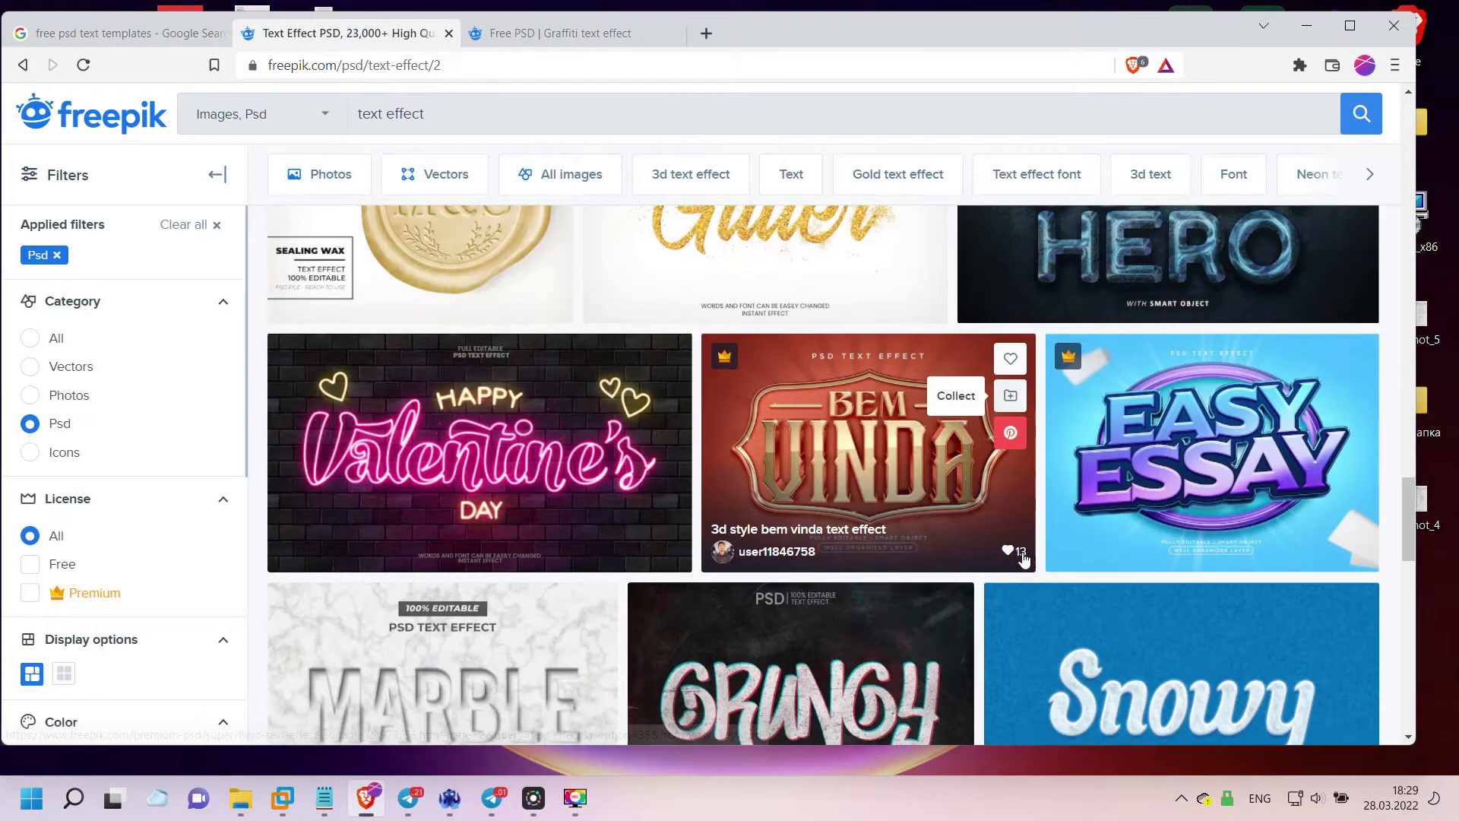
scroll(1024, 560, "down", 1)
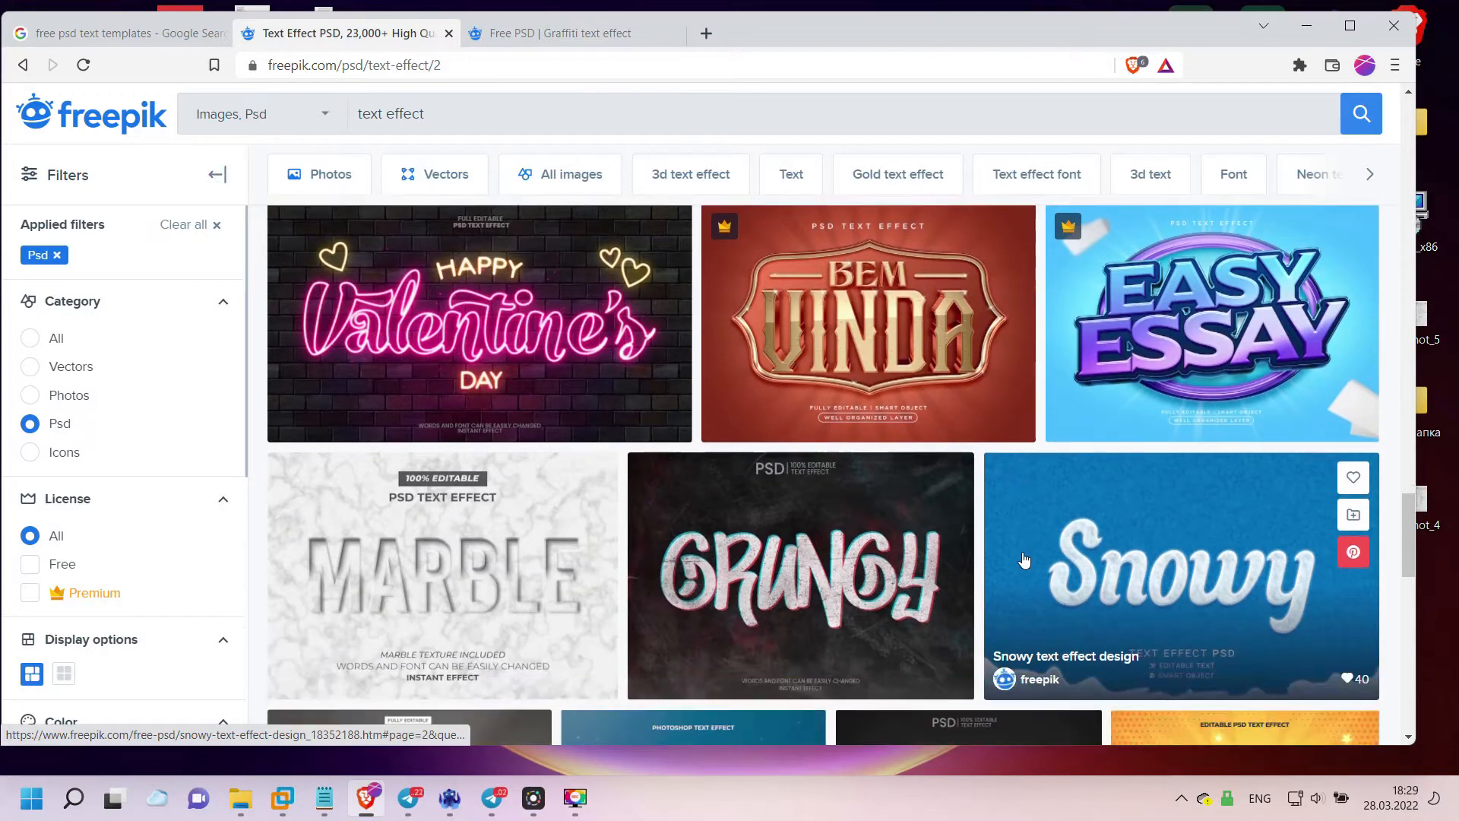
scroll(1024, 560, "down", 7)
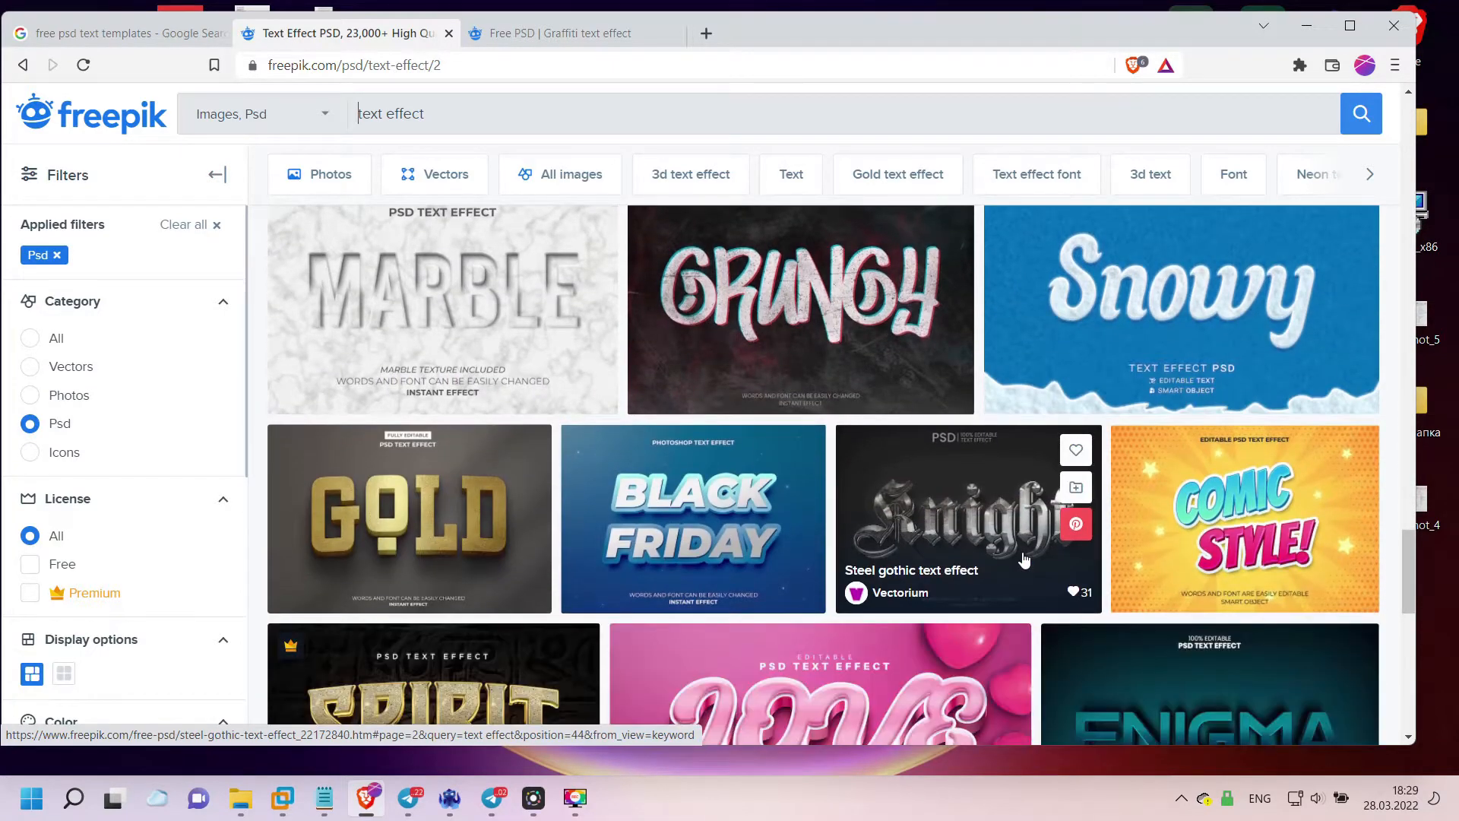
scroll(1022, 560, "down", 4)
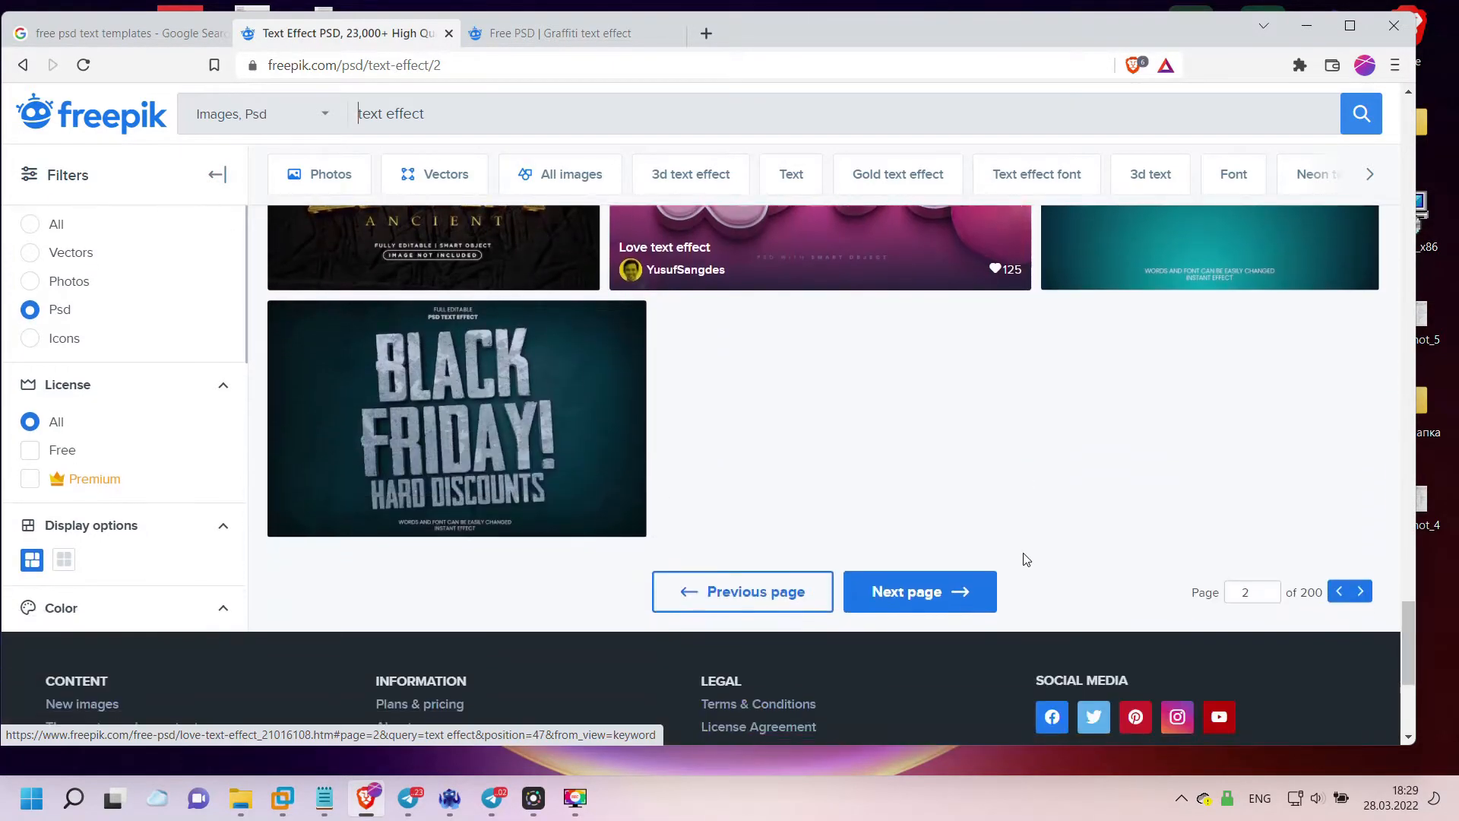
- Go to page 3 of the results and open the Wow! comic text effect template
left_click(979, 587)
scroll(839, 522, "down", 6)
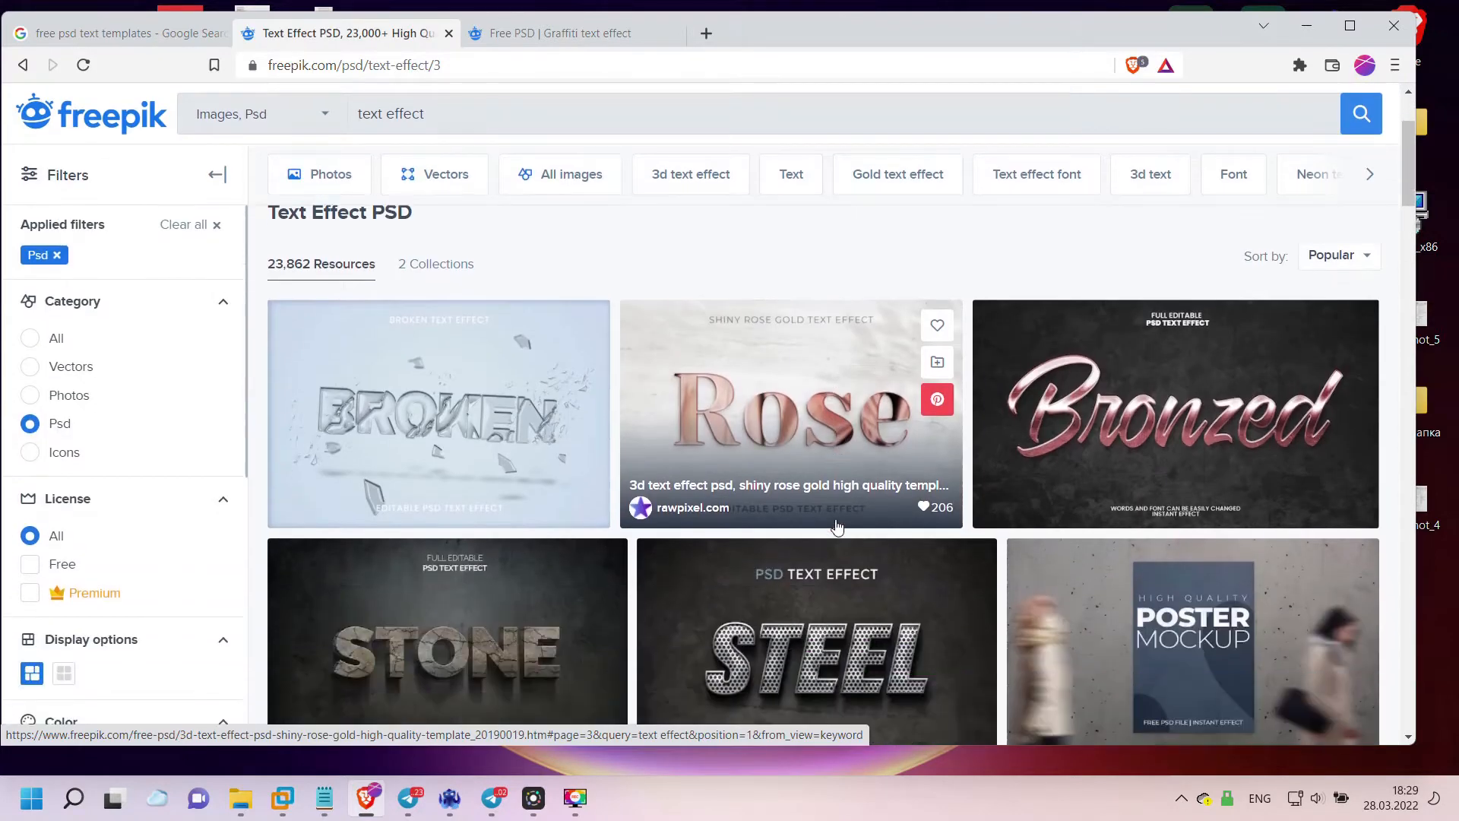
scroll(839, 521, "down", 5)
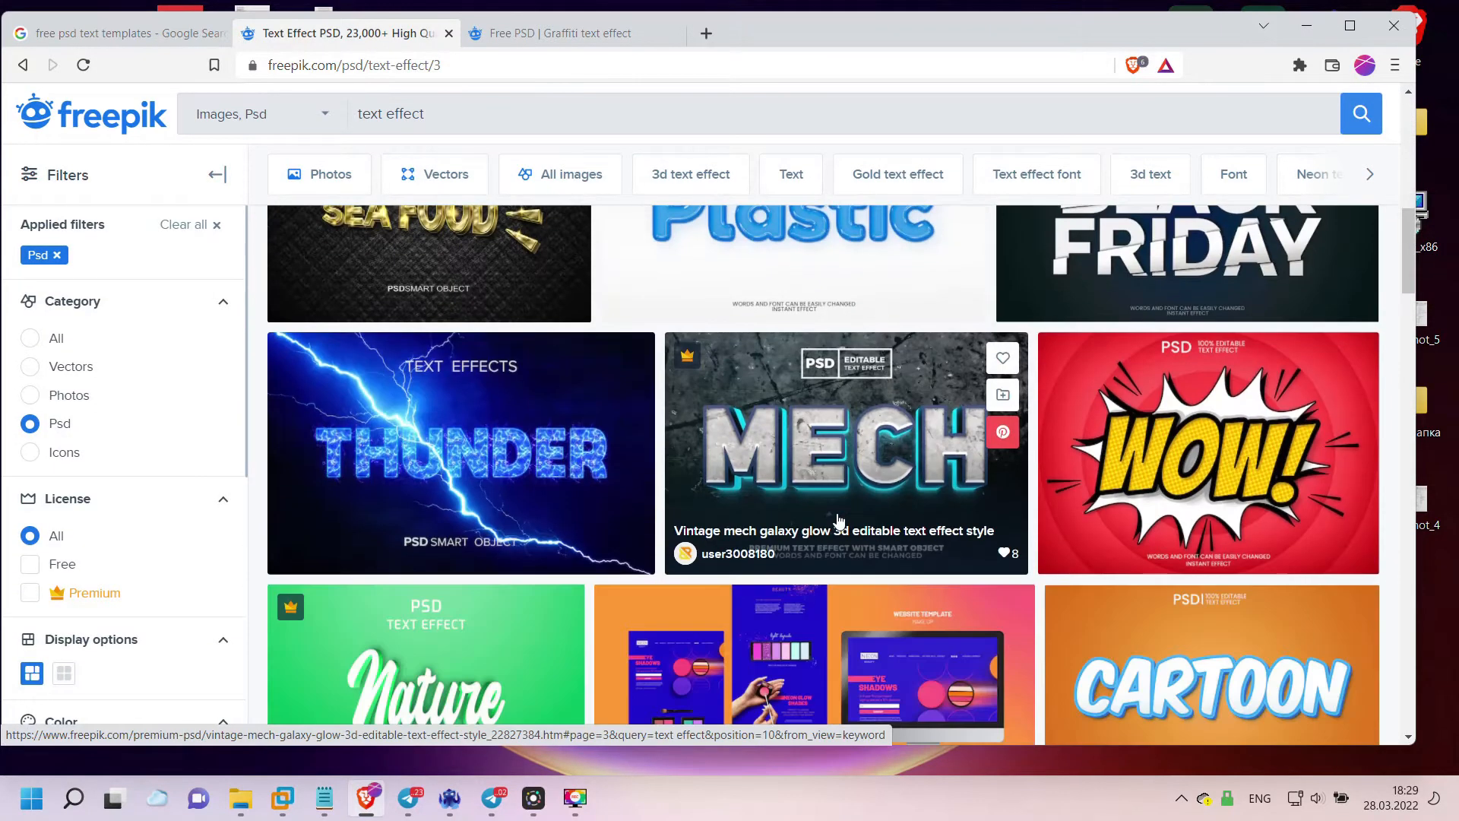
left_click(1161, 428)
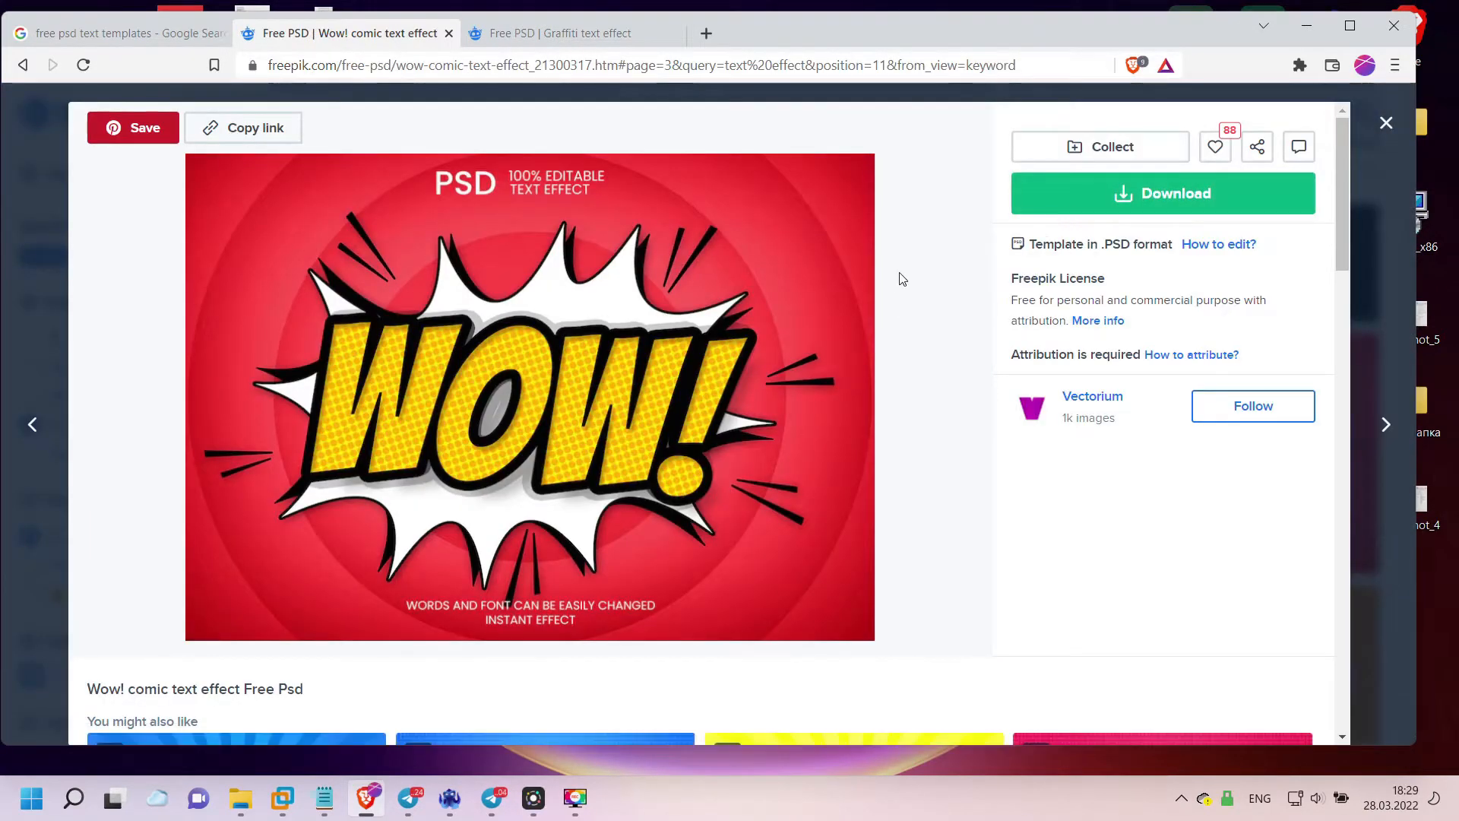
- Download the Wow! comic text effect for free, save the wow-comic-text-effect ZIP archive to the desktop, and dismiss the attribution notice
left_click(1162, 195)
left_click(1147, 428)
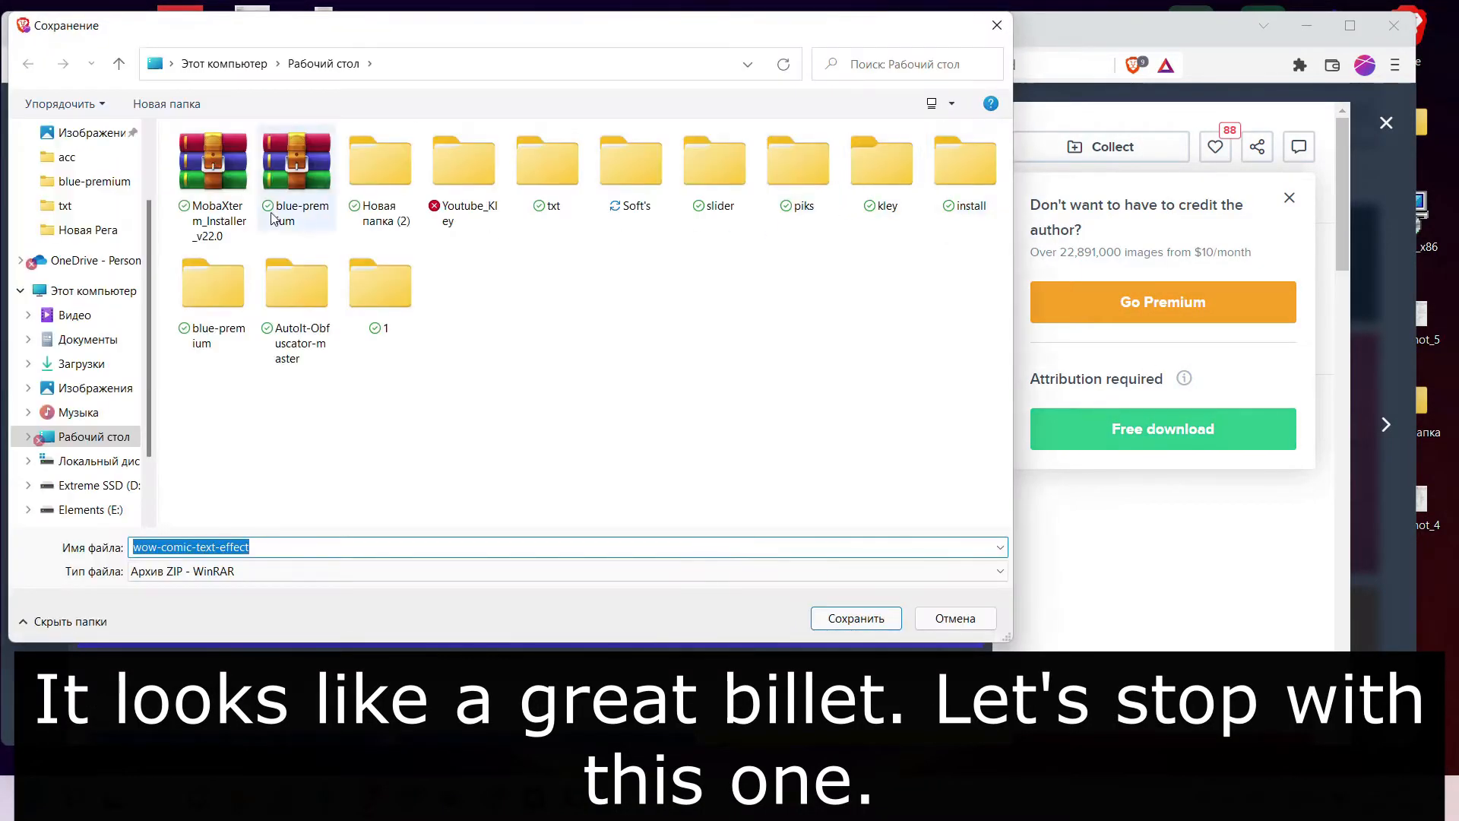
left_click(107, 437)
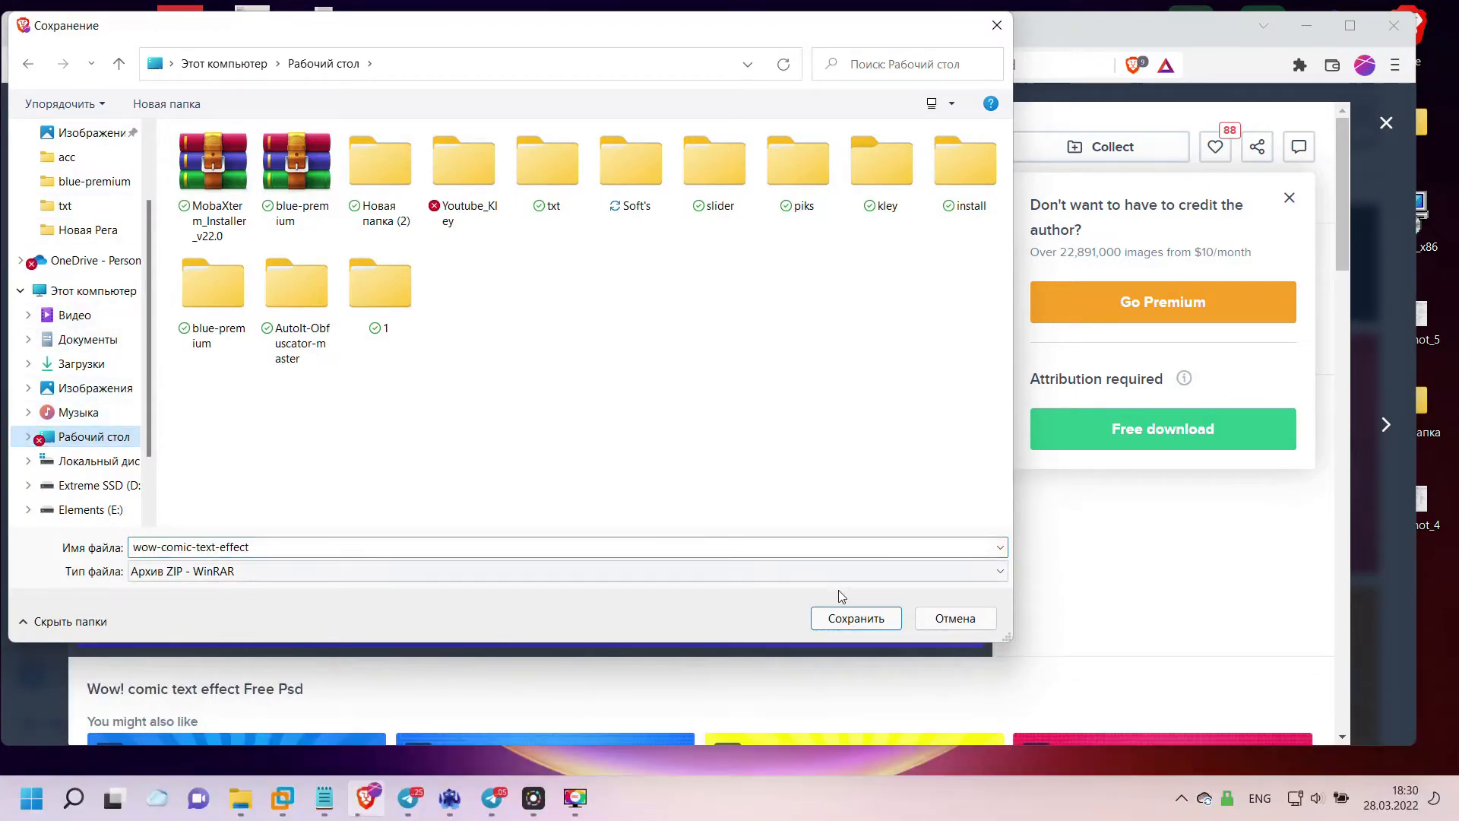
left_click(859, 618)
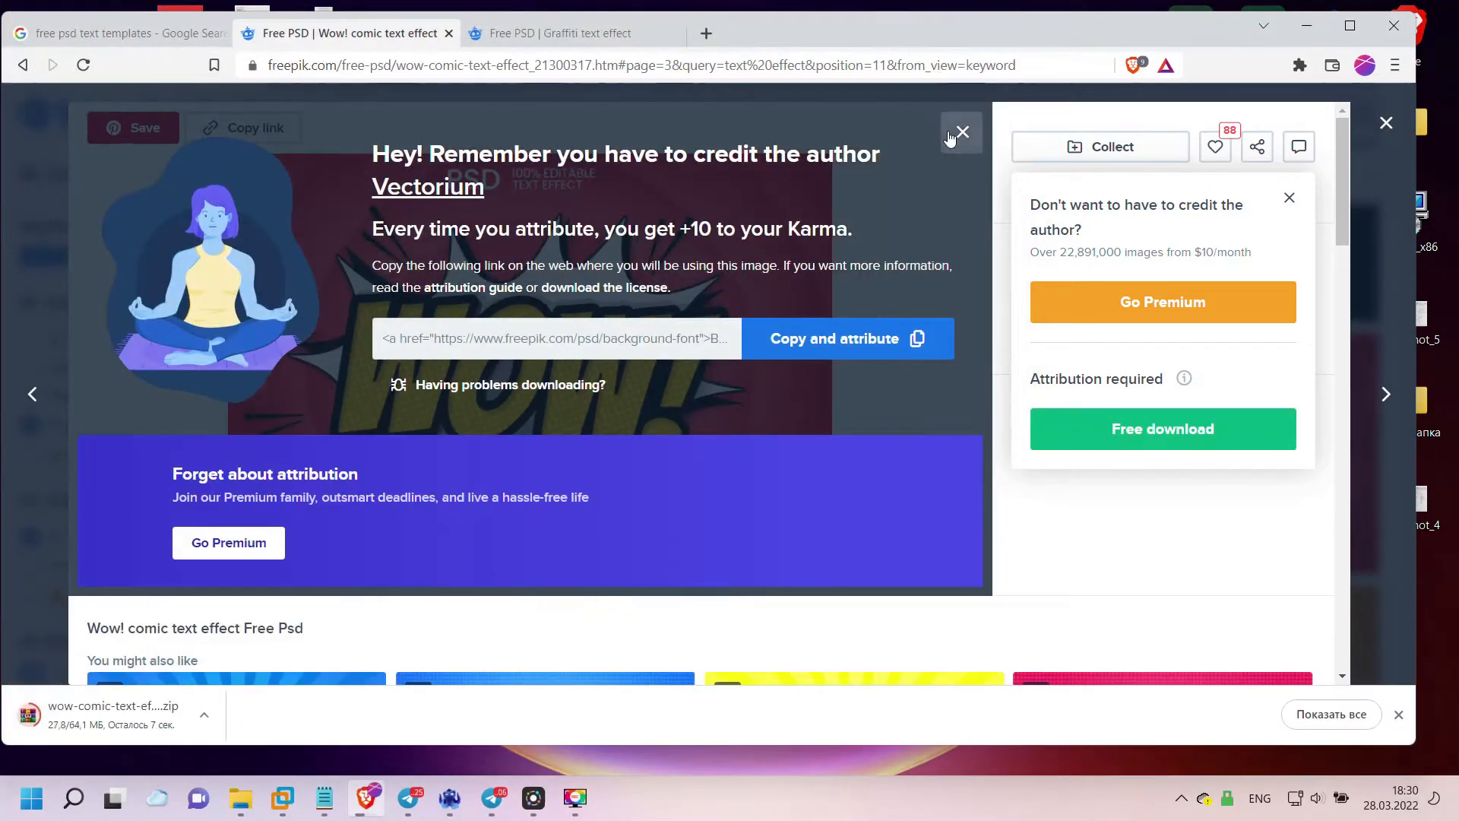
left_click(959, 134)
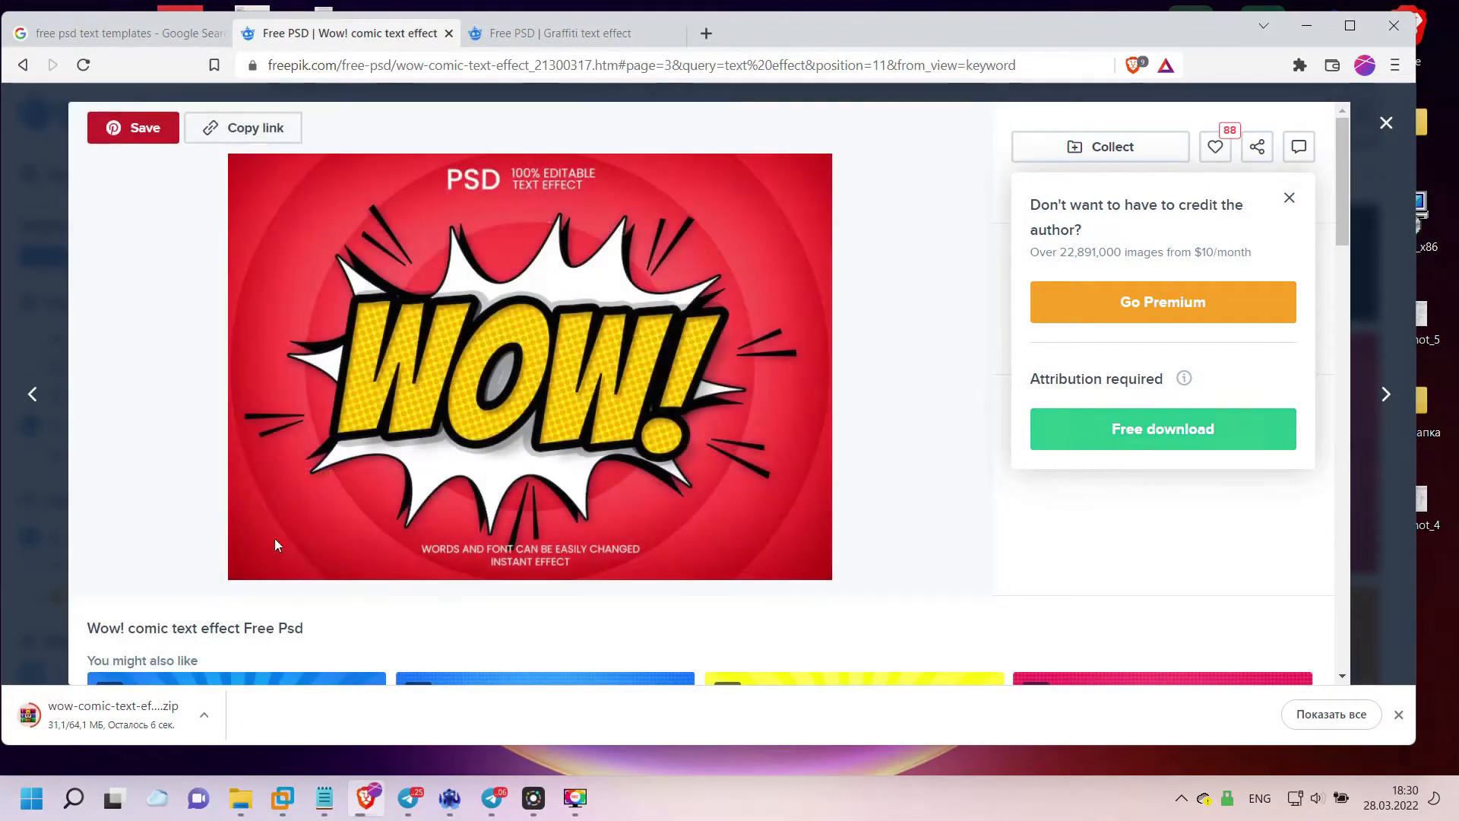
- Search Google in a new tab for "yputube template size"
left_click(705, 34)
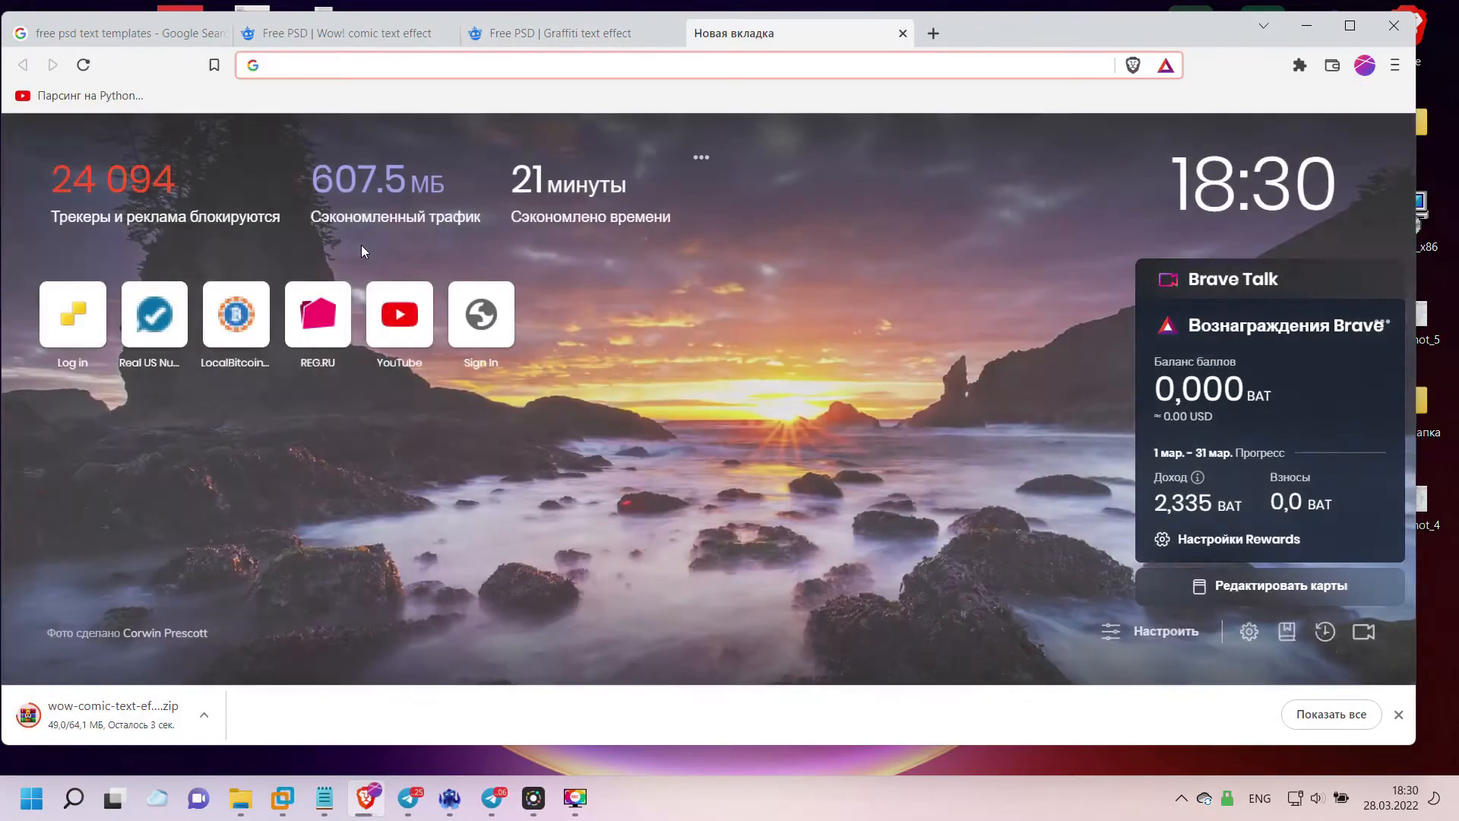
type("ypu")
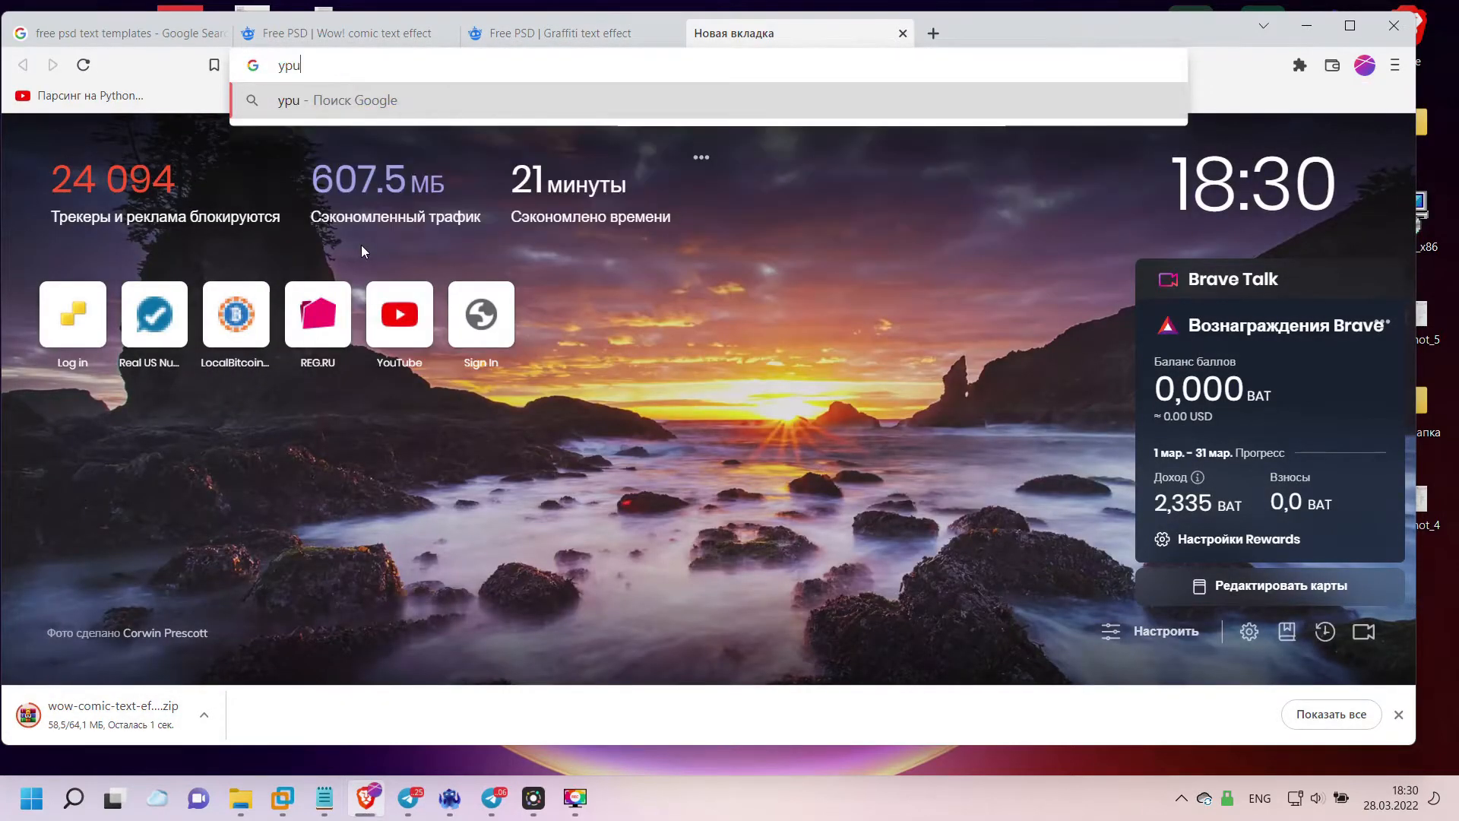
type("tube template")
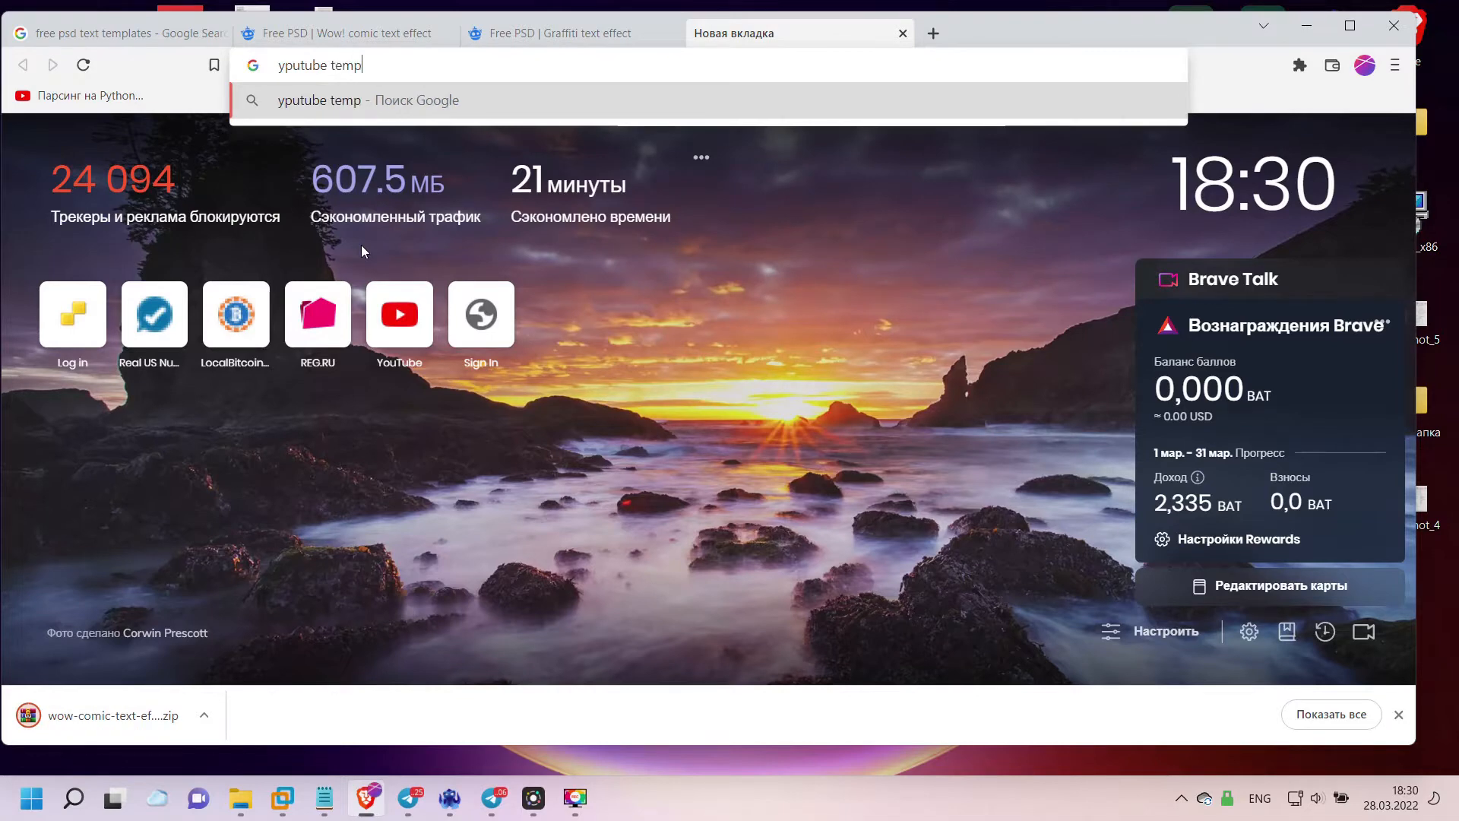
type(" size")
key("Return")
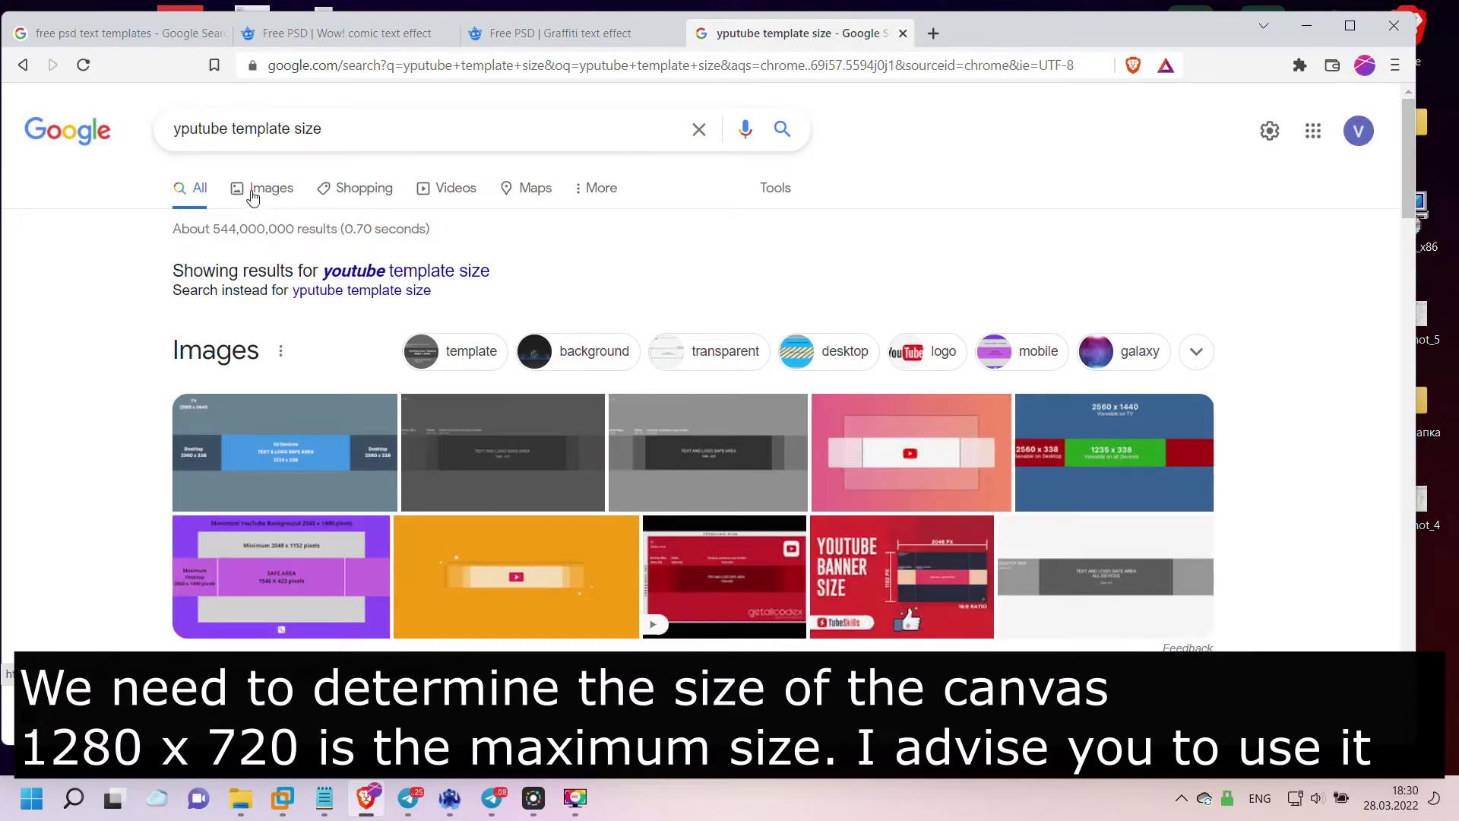
- Examine the search results for the recommended YouTube image dimensions
scroll(389, 327, "down", 6)
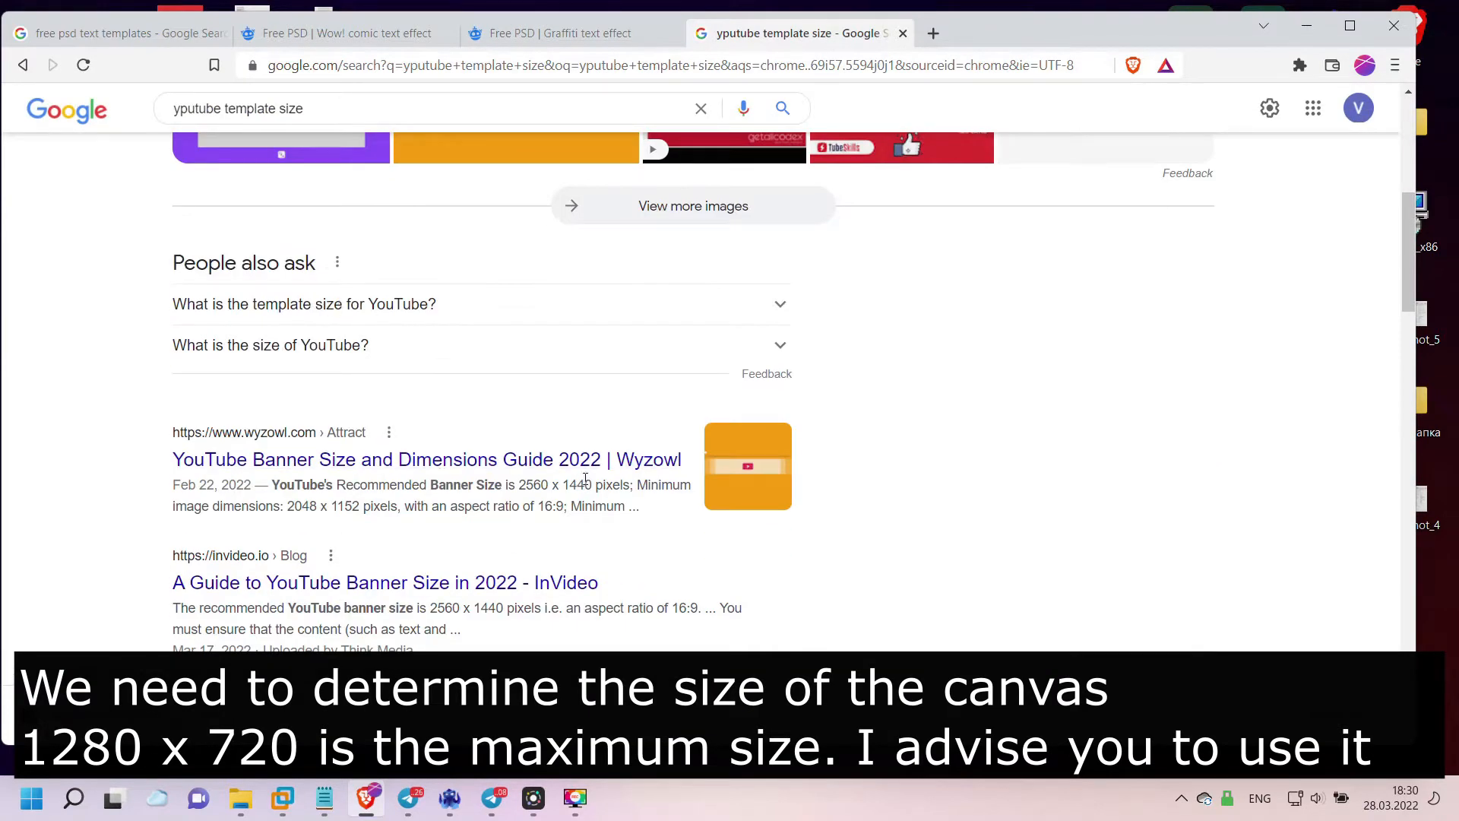
scroll(441, 633, "down", 4)
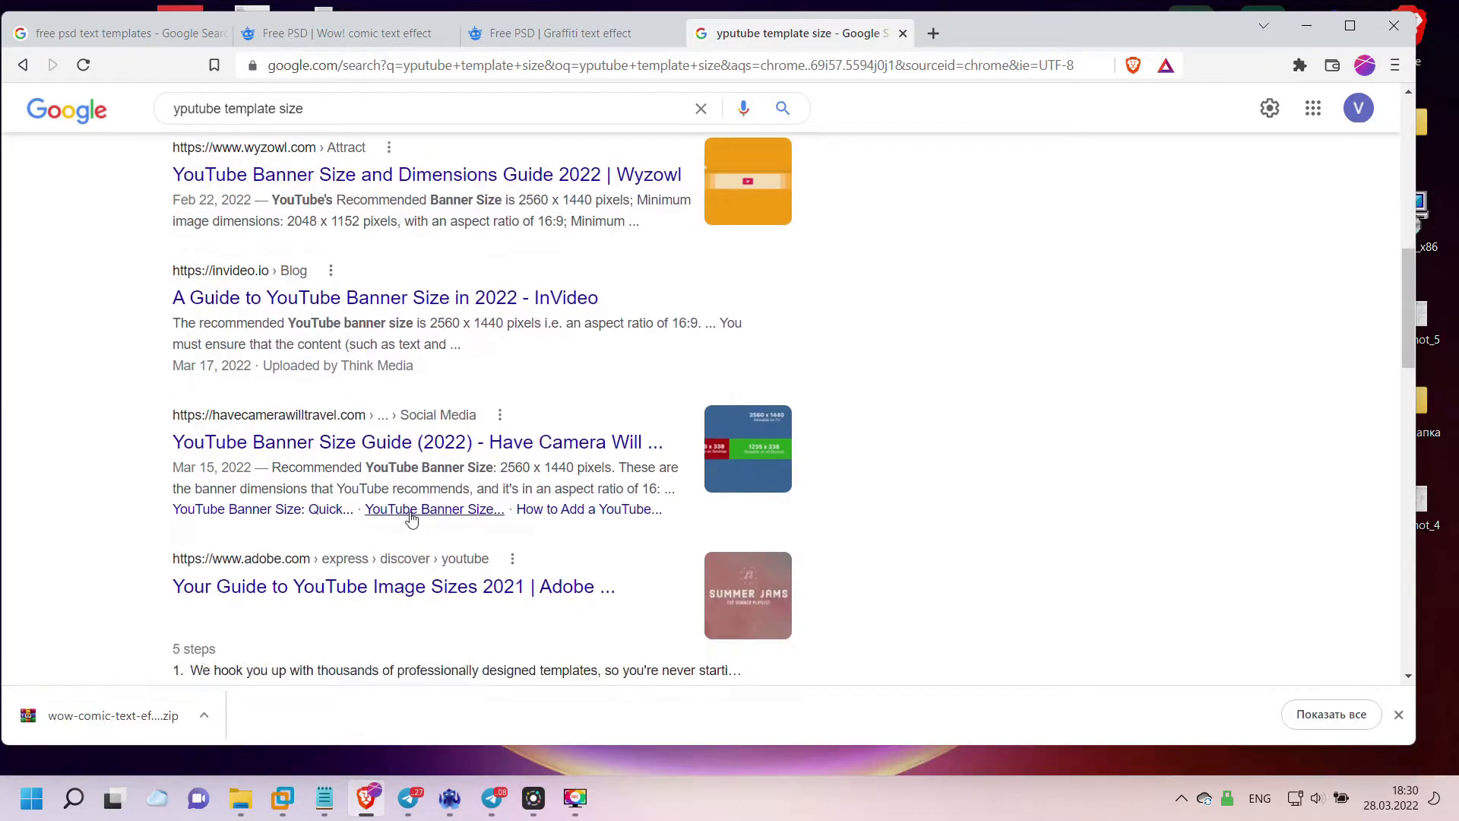
scroll(415, 516, "down", 5)
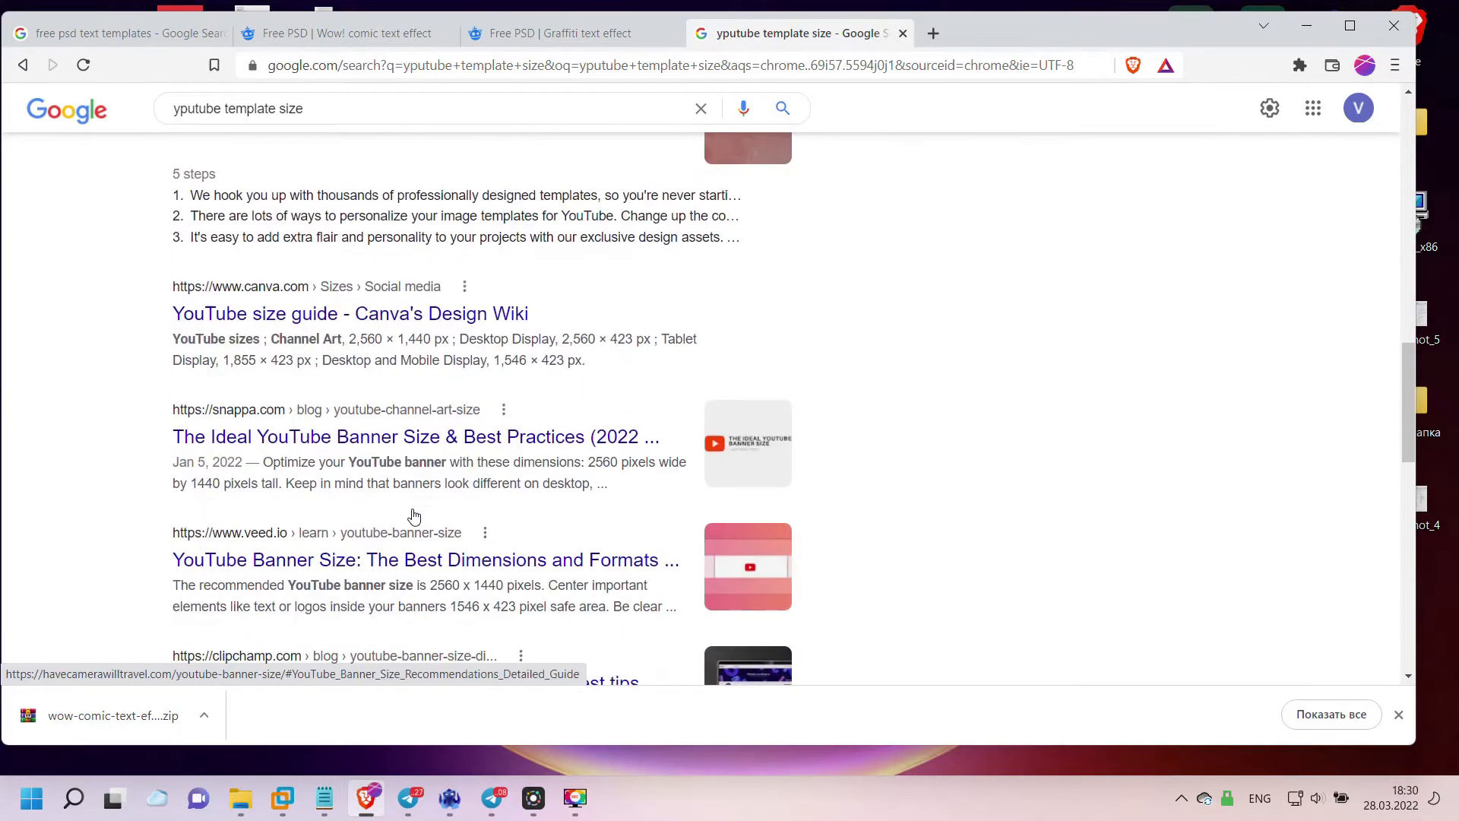
scroll(415, 516, "down", 2)
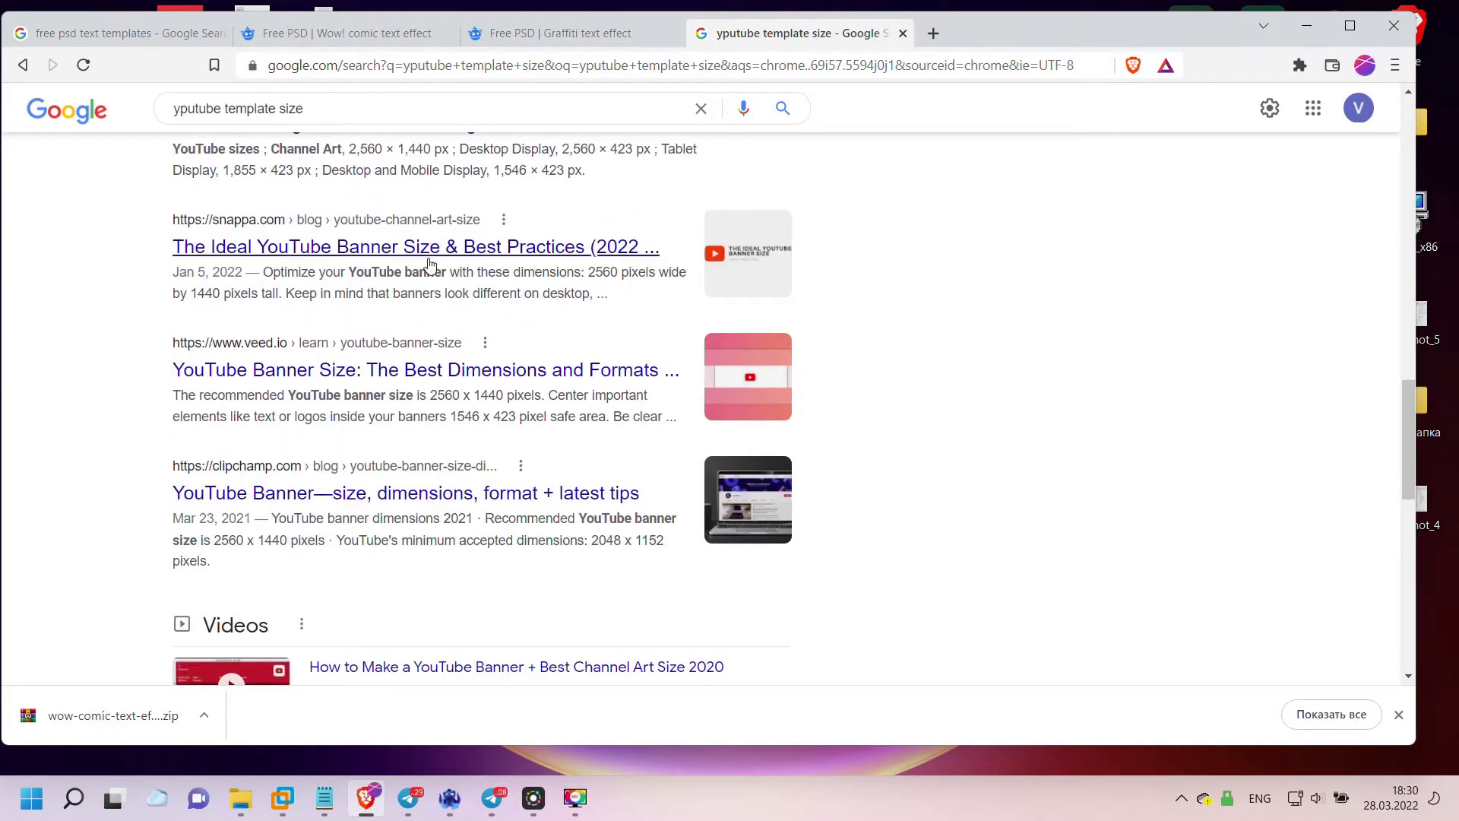
left_click_drag(379, 272, 454, 272)
left_click(425, 293)
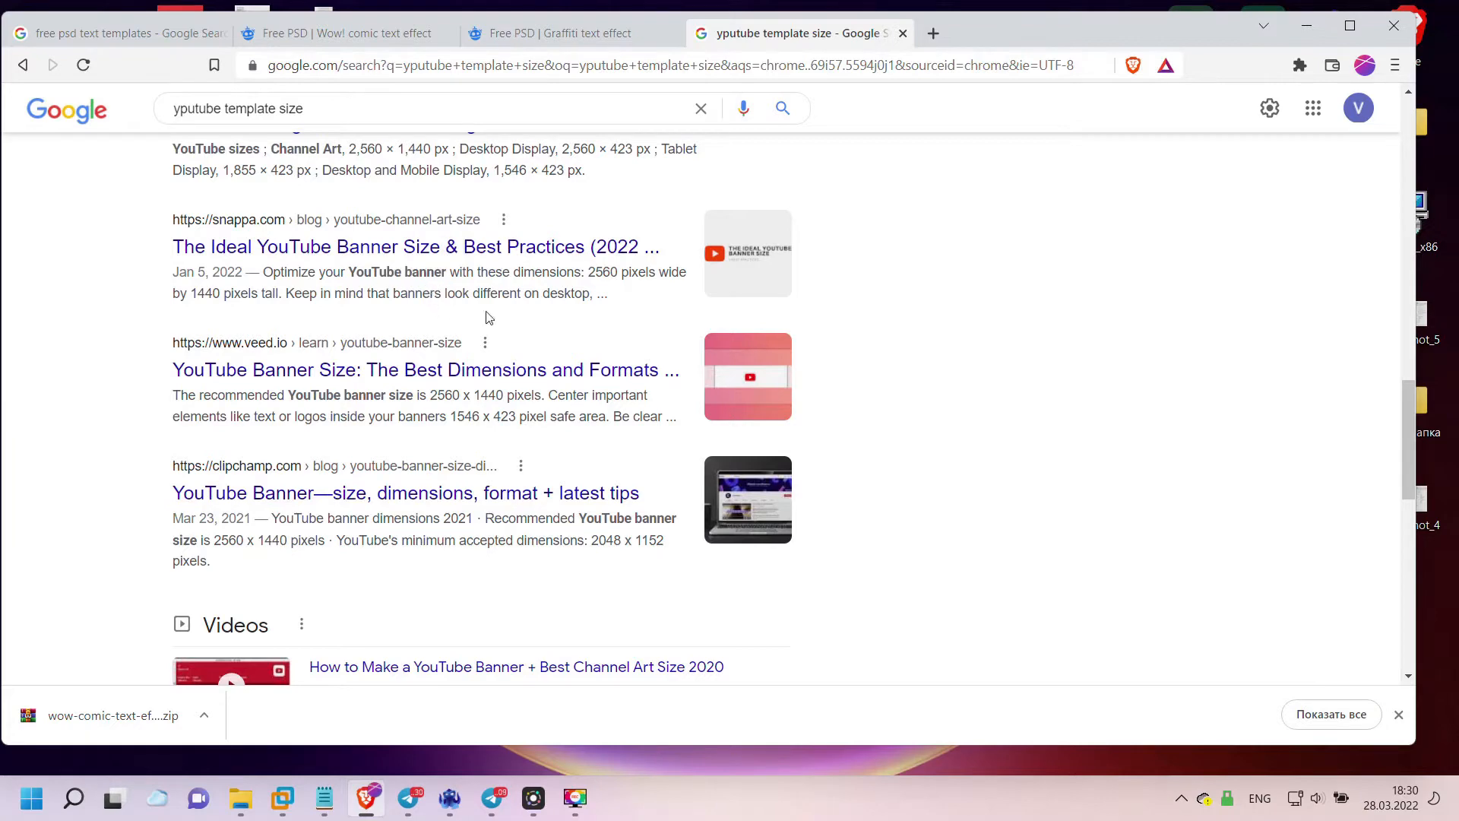
scroll(523, 324, "down", 6)
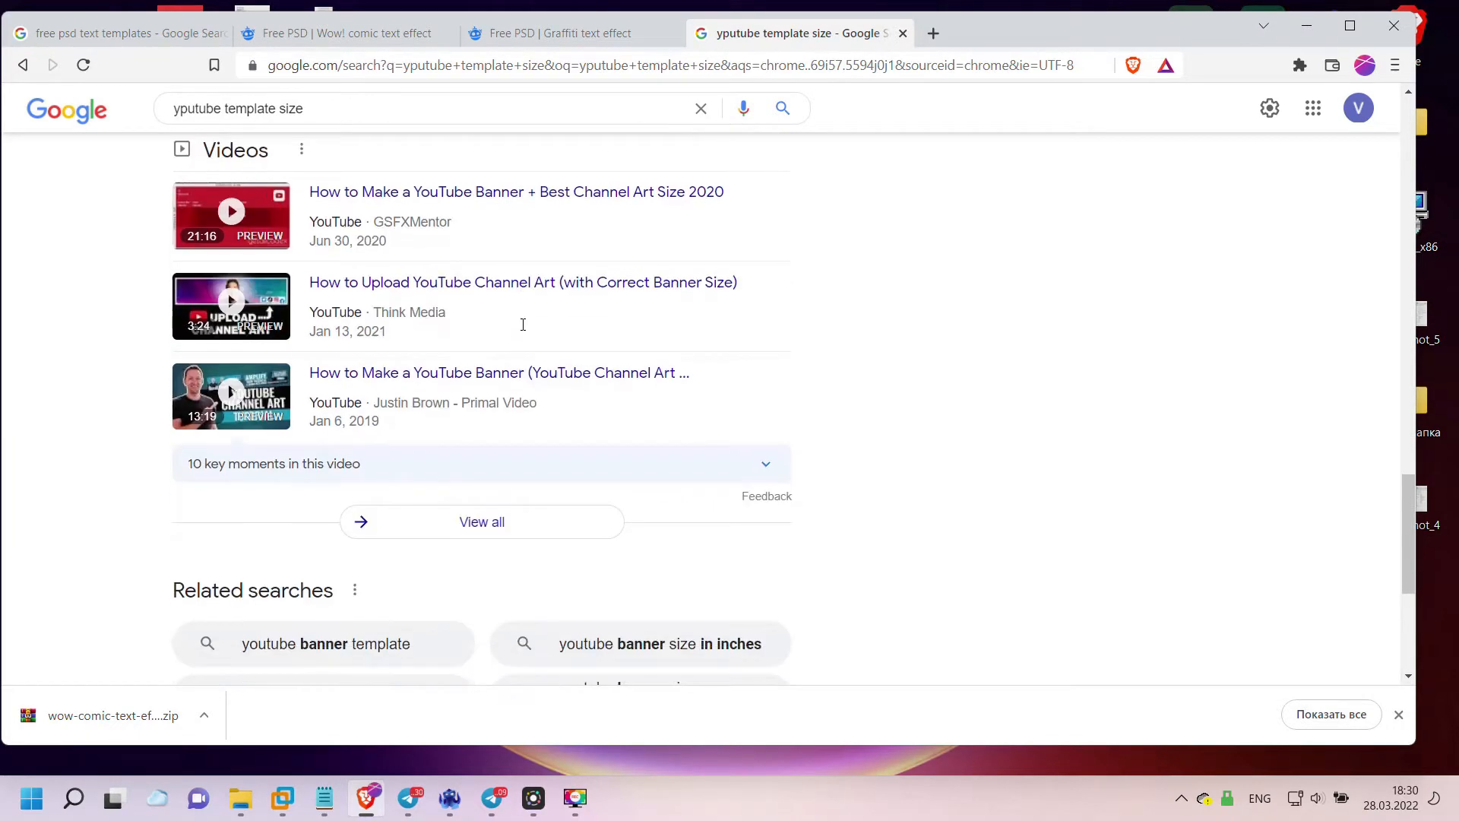
scroll(522, 329, "up", 2)
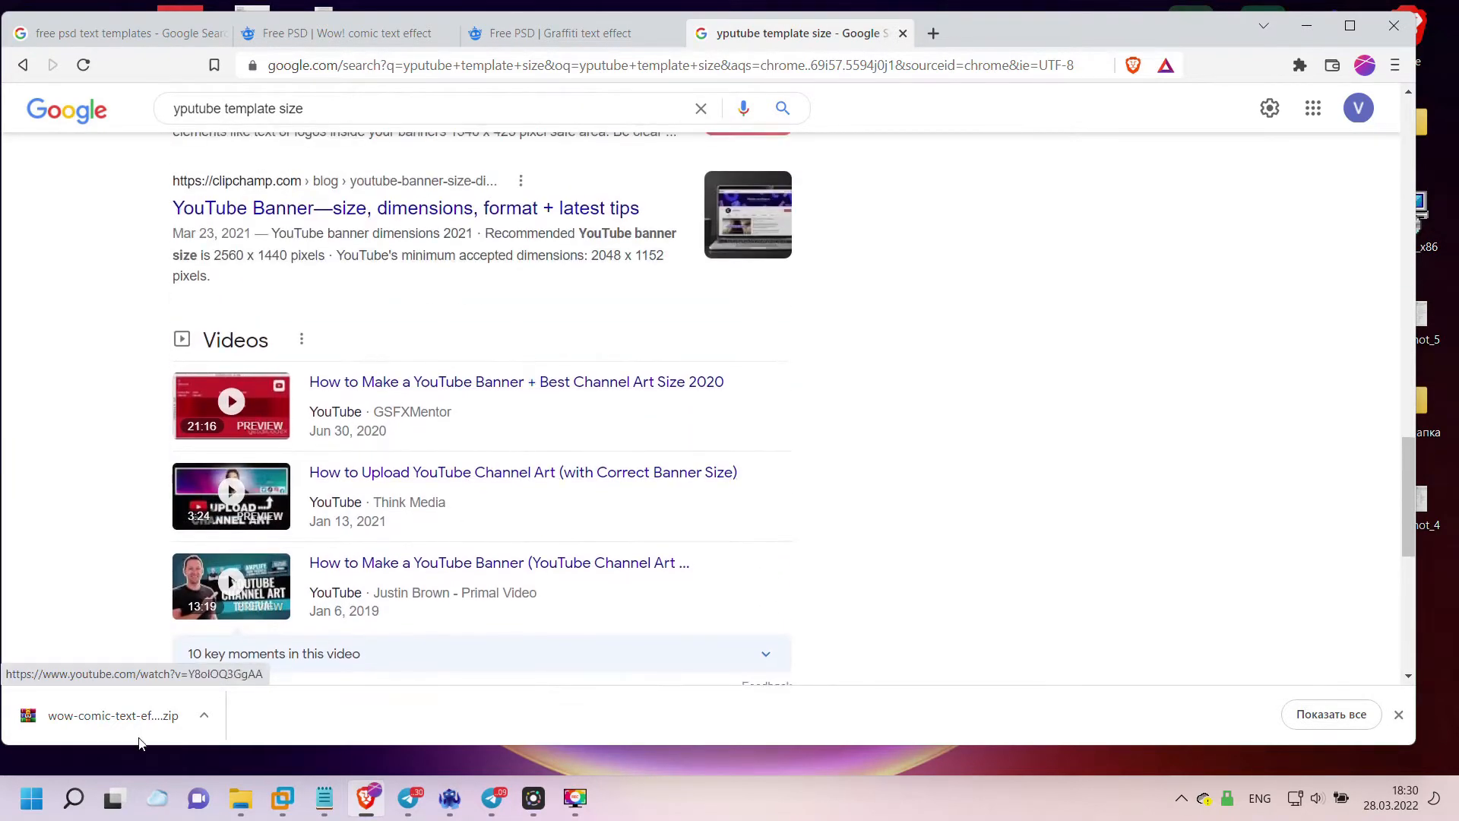
- Launch Adobe Photoshop 2021 from the system search
mouse_move(492, 798)
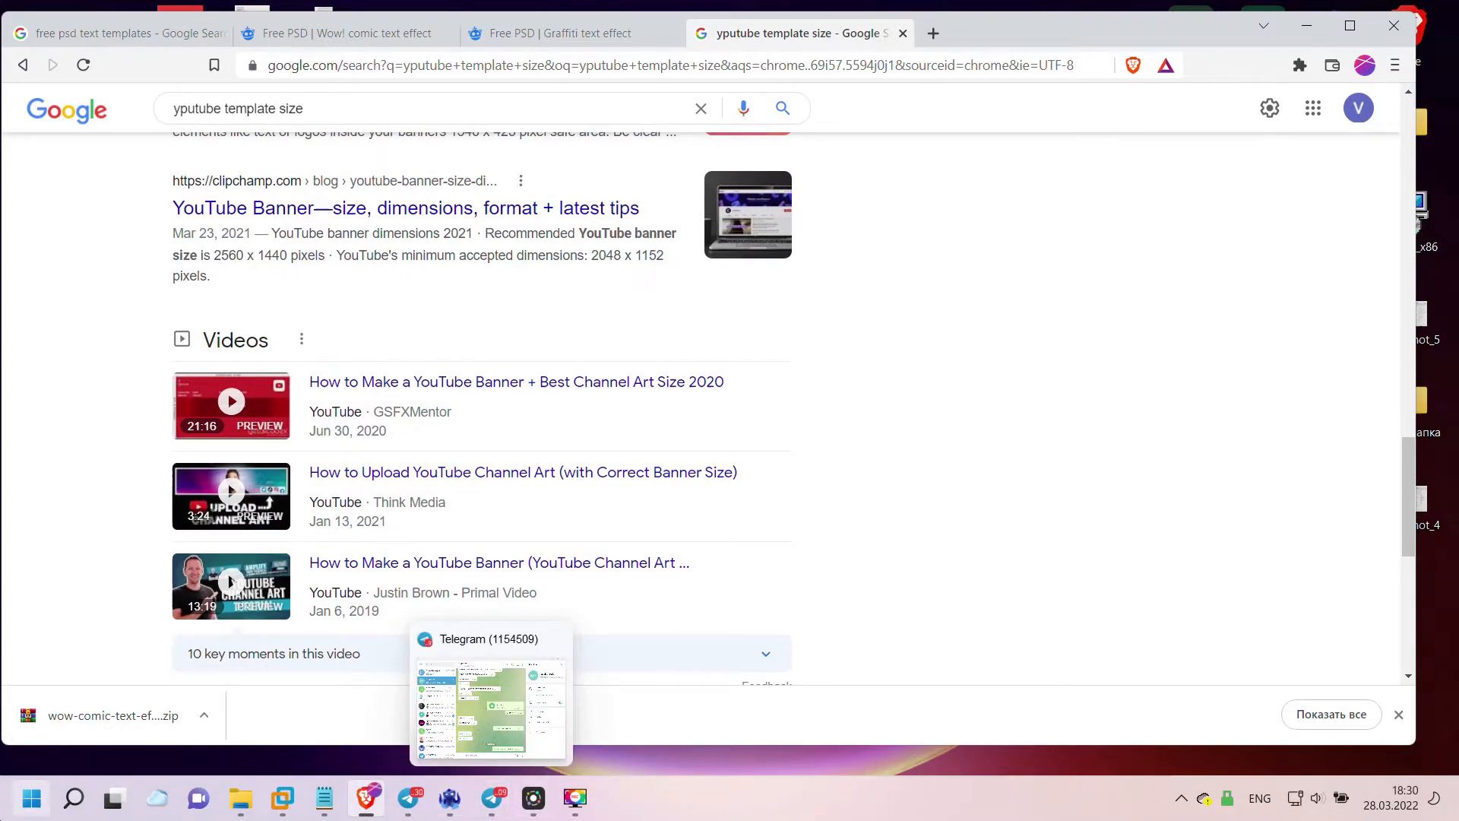
key("super")
type("photos")
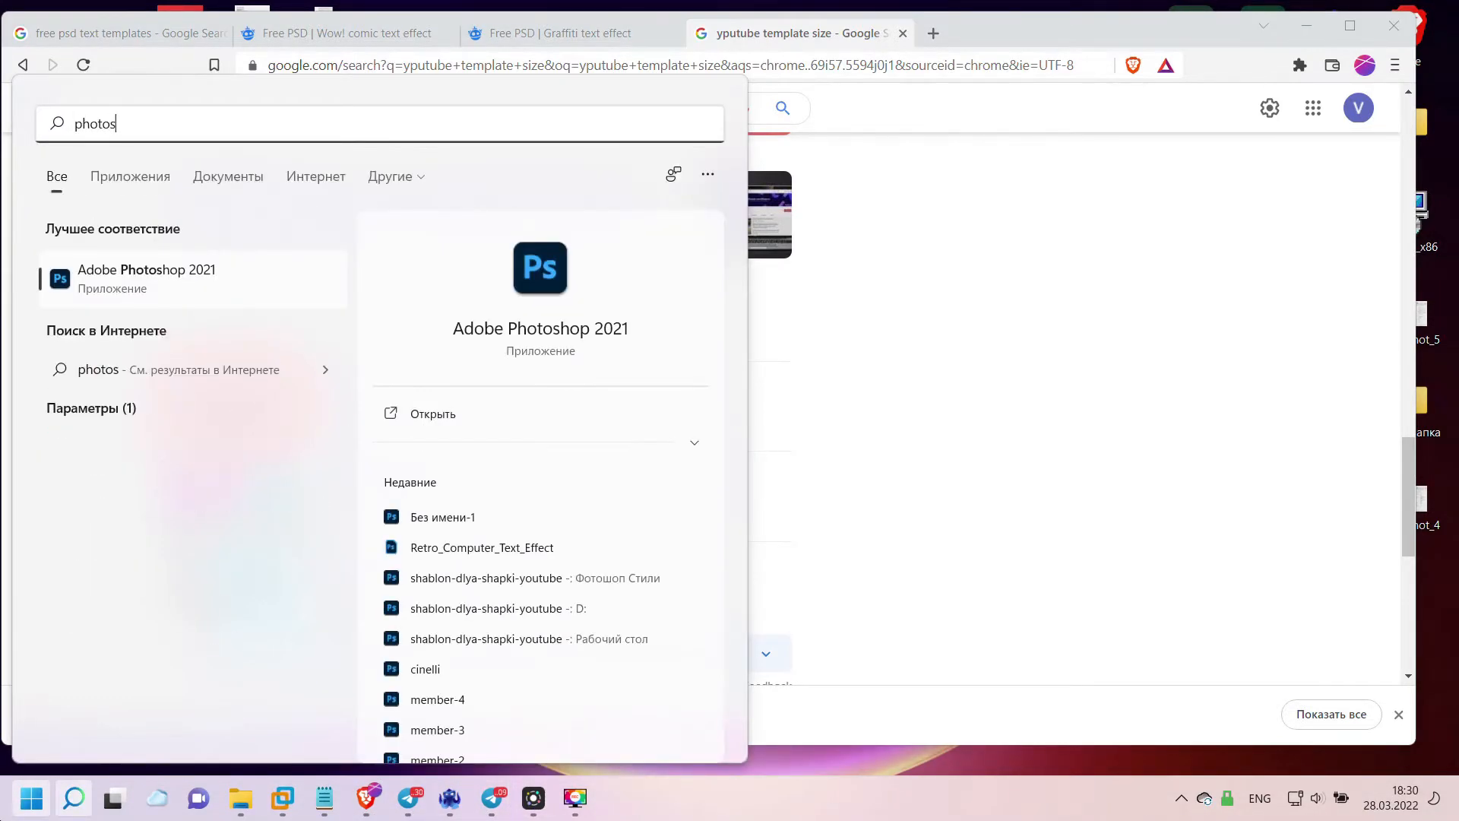
key("Return")
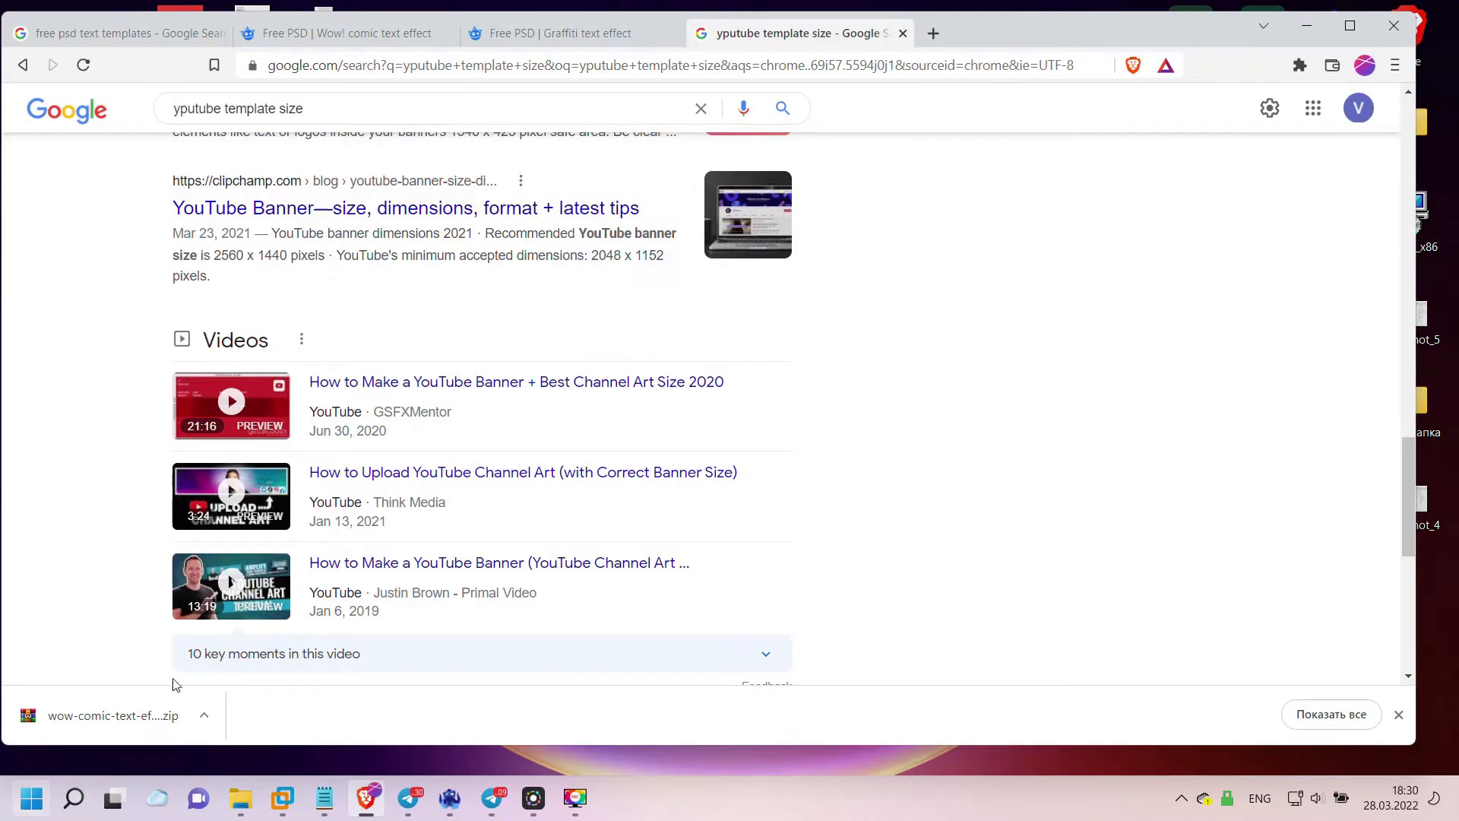
- Switch the Google search to the corrected query "youtube template size" and check the size guides in the results
left_click(851, 46)
scroll(635, 475, "up", 10)
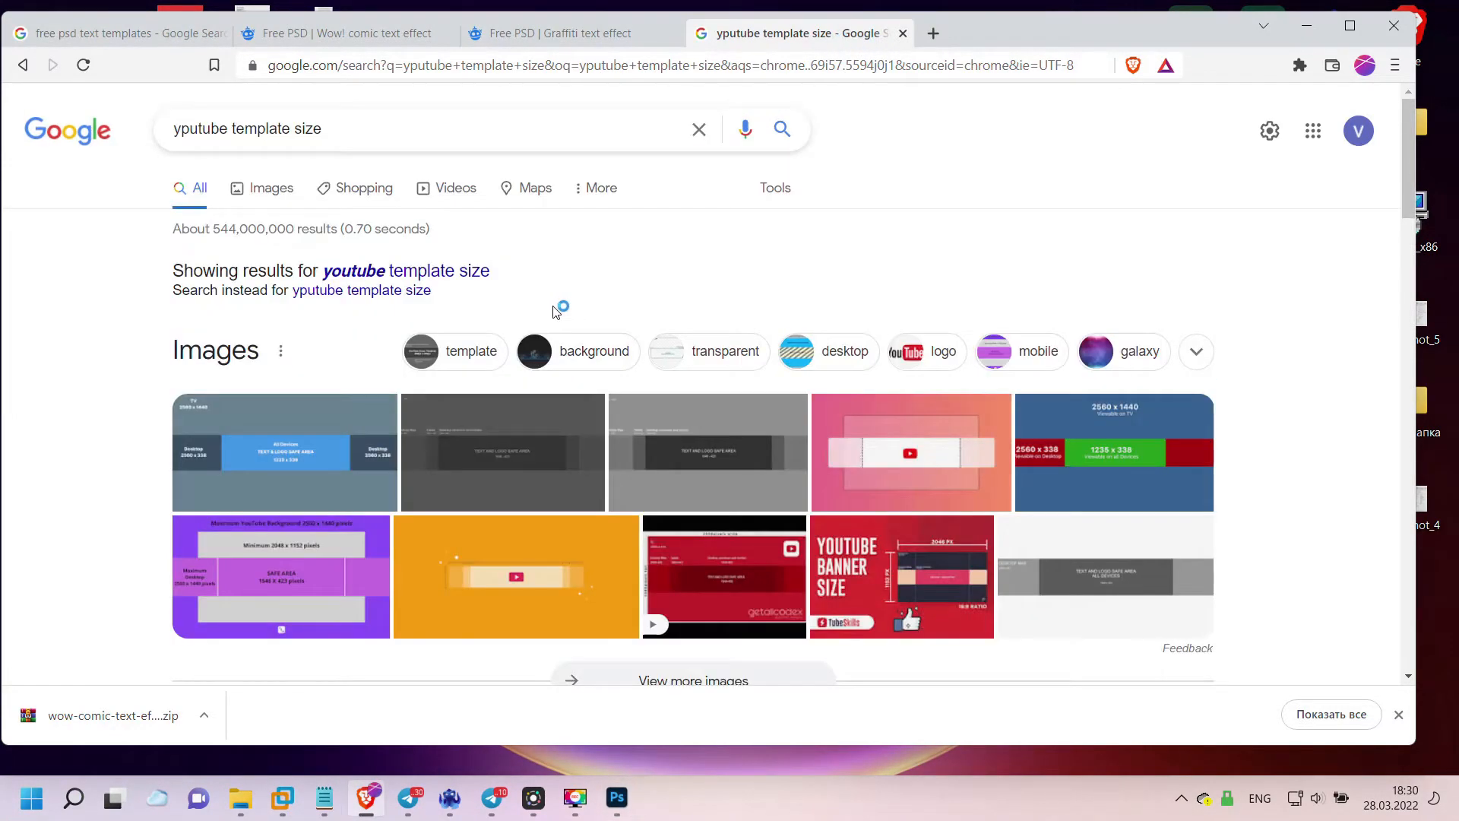
left_click(389, 275)
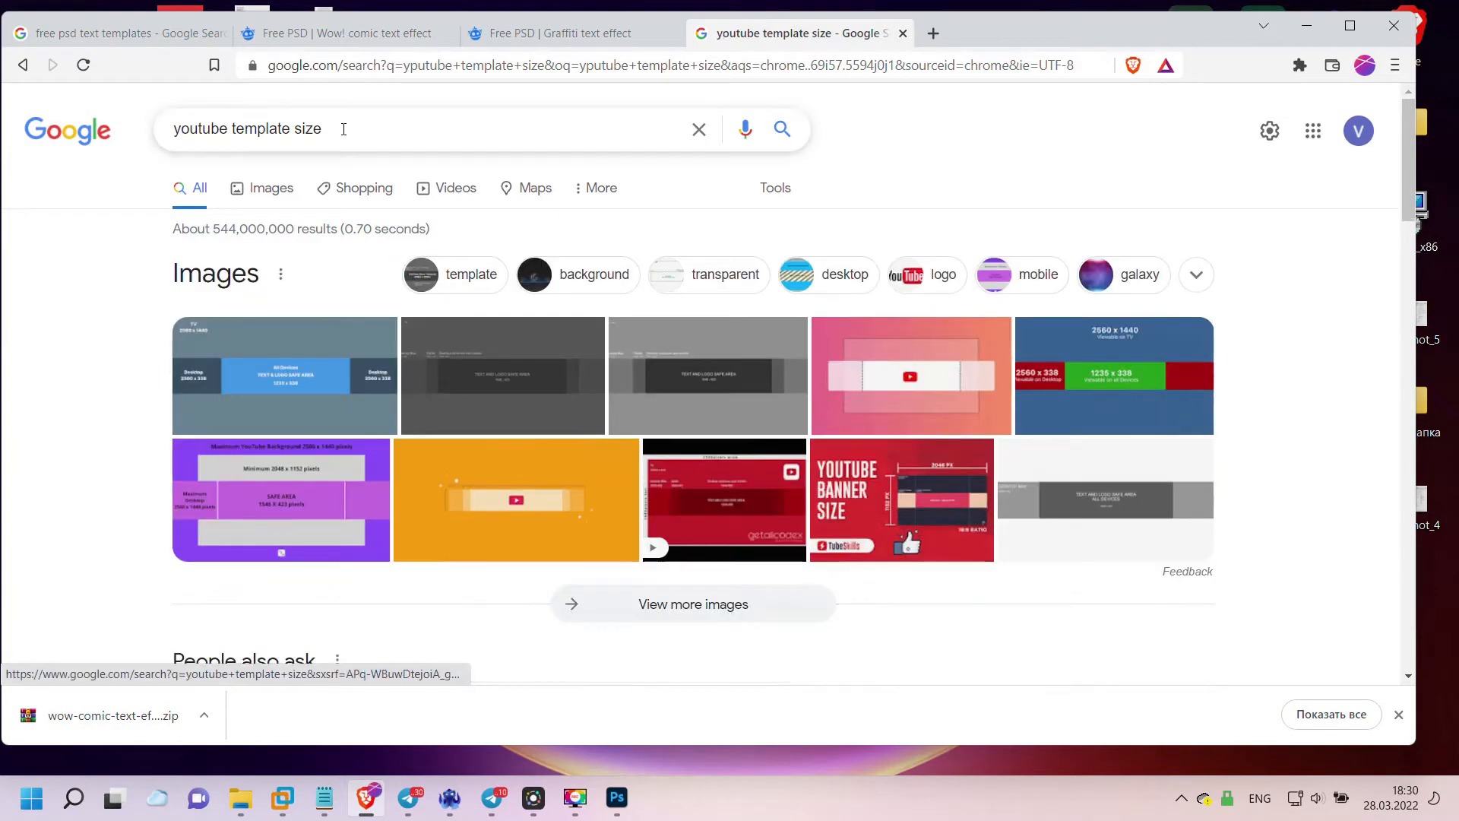
scroll(372, 220, "down", 7)
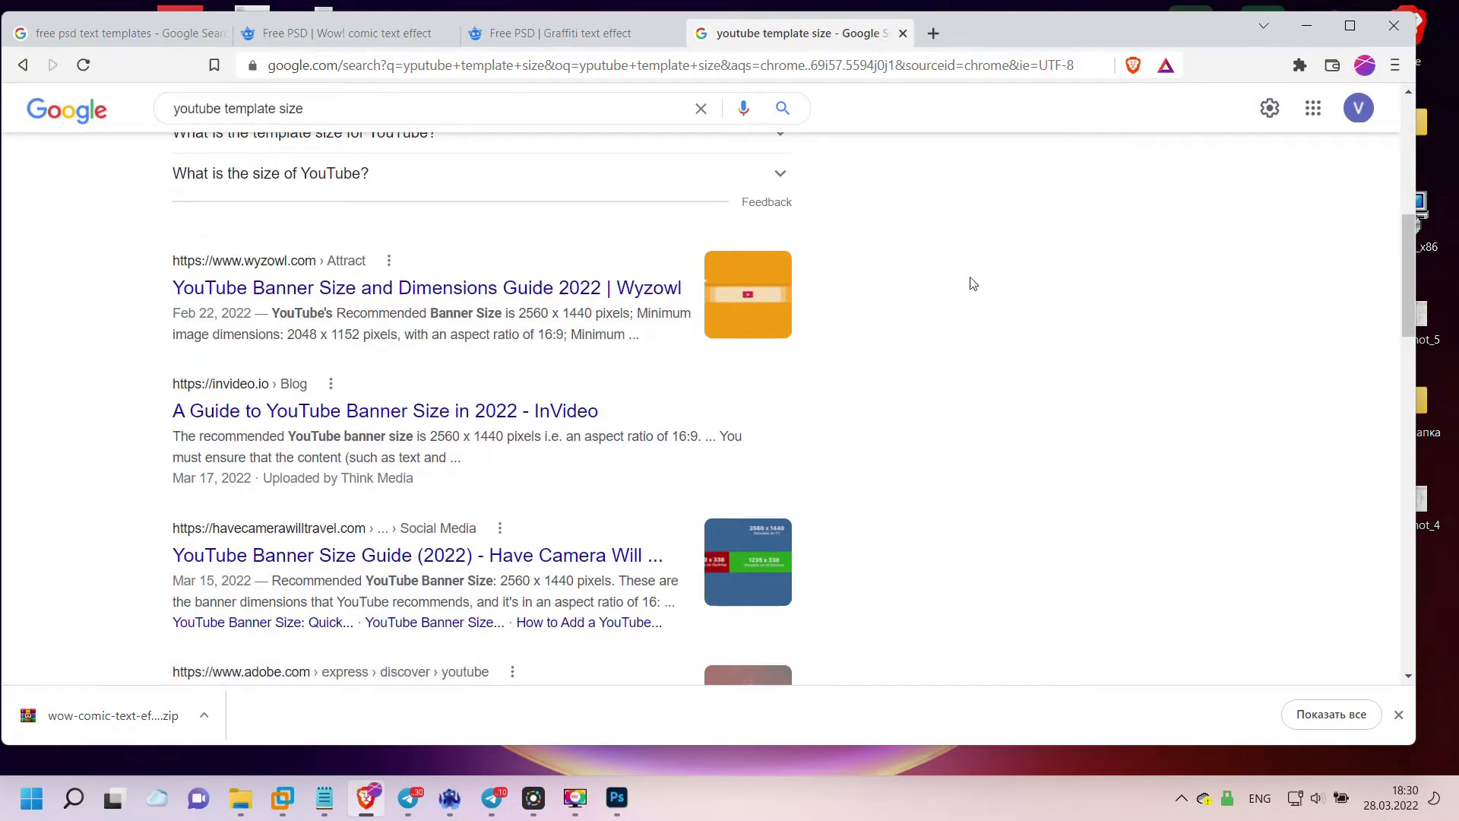
- Switch to Photoshop, dismiss its startup error, and minimize the browser so that only the Photoshop window stays on the desktop
left_click(631, 804)
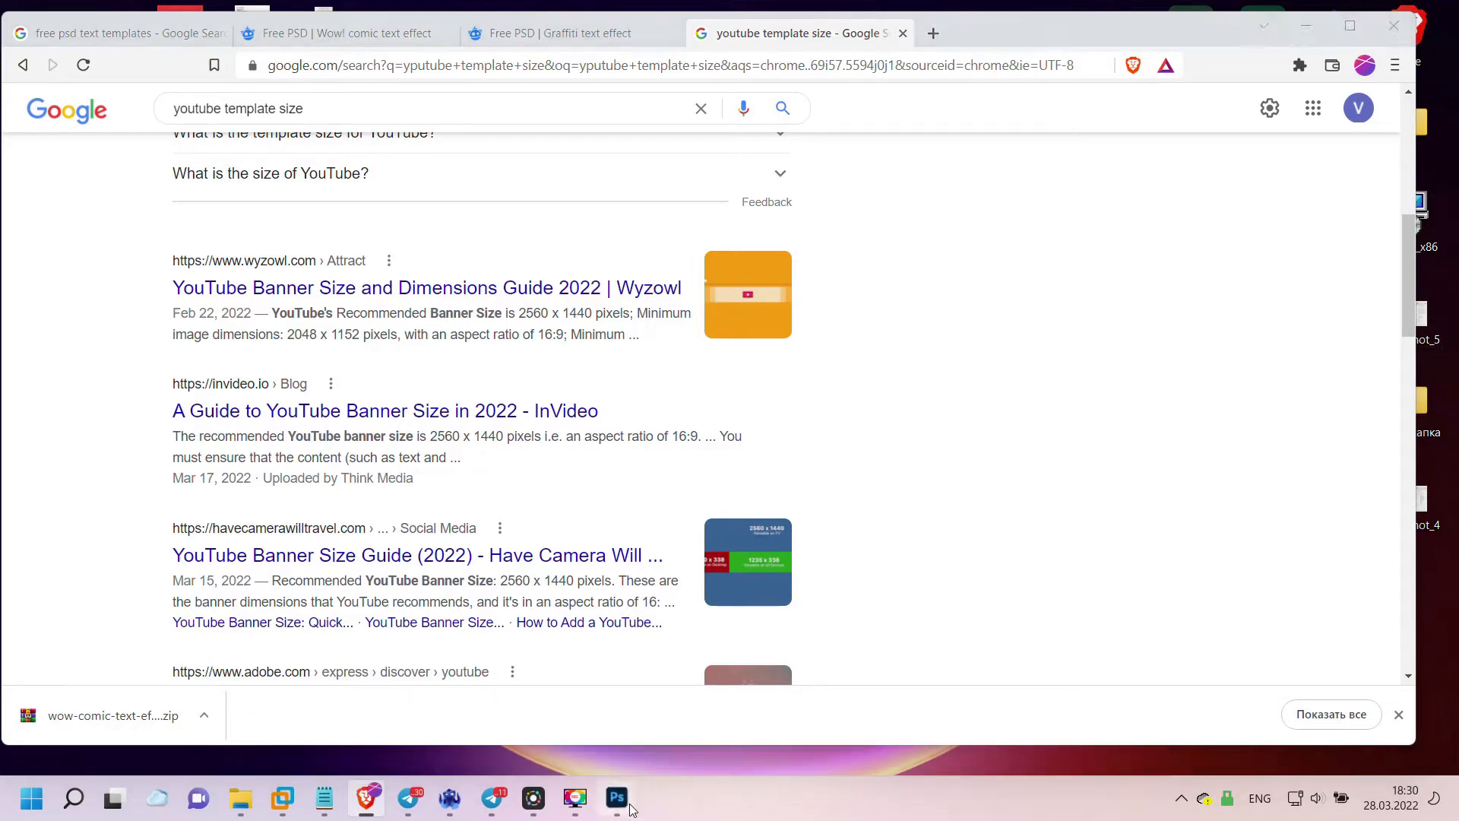
mouse_move(1129, 27)
left_mouse_down()
mouse_move(1122, 710)
mouse_move(1114, 21)
mouse_move(1133, 15)
mouse_move(1102, 27)
left_mouse_up()
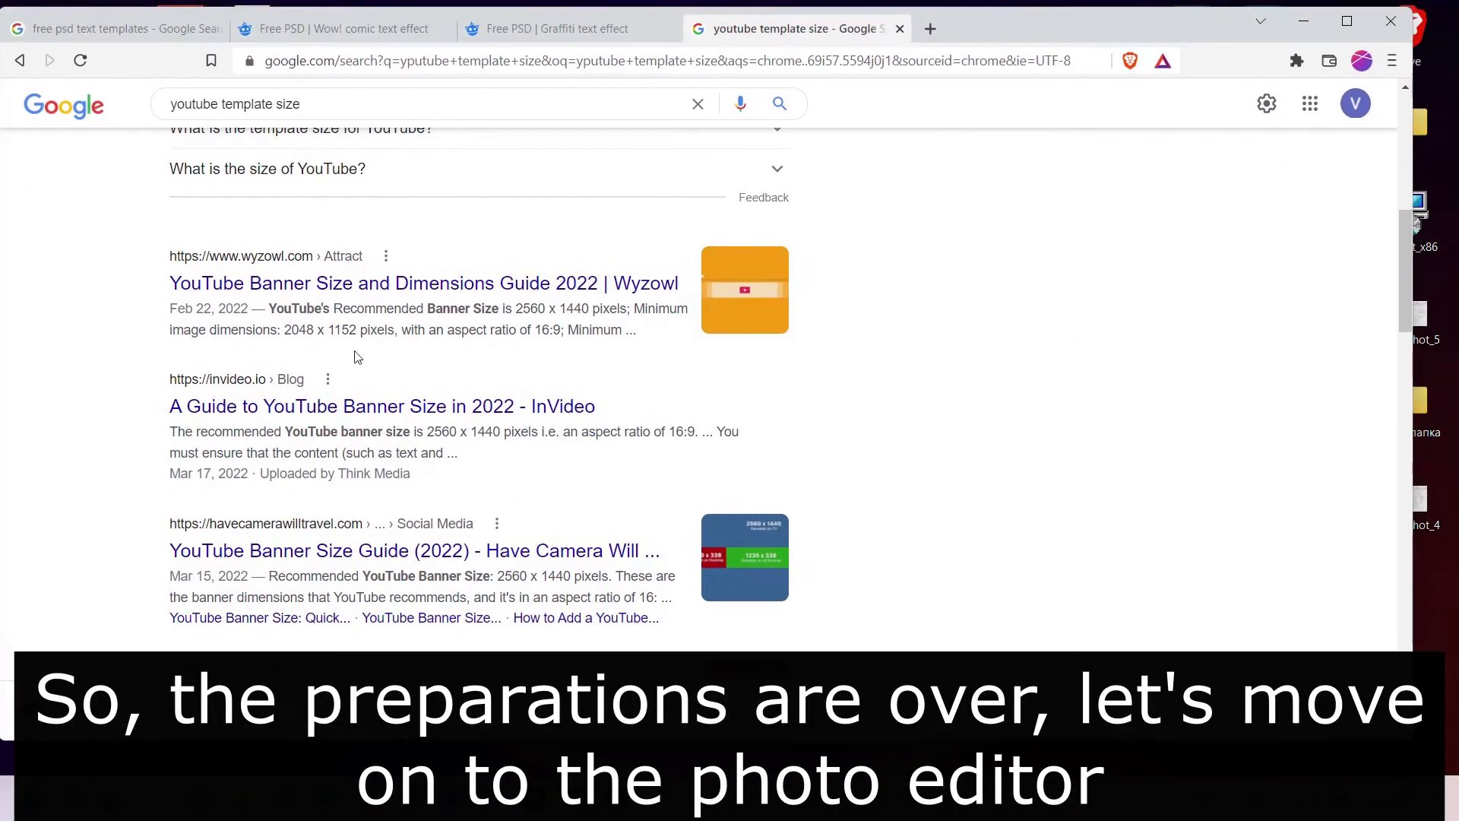
scroll(357, 357, "down", 1)
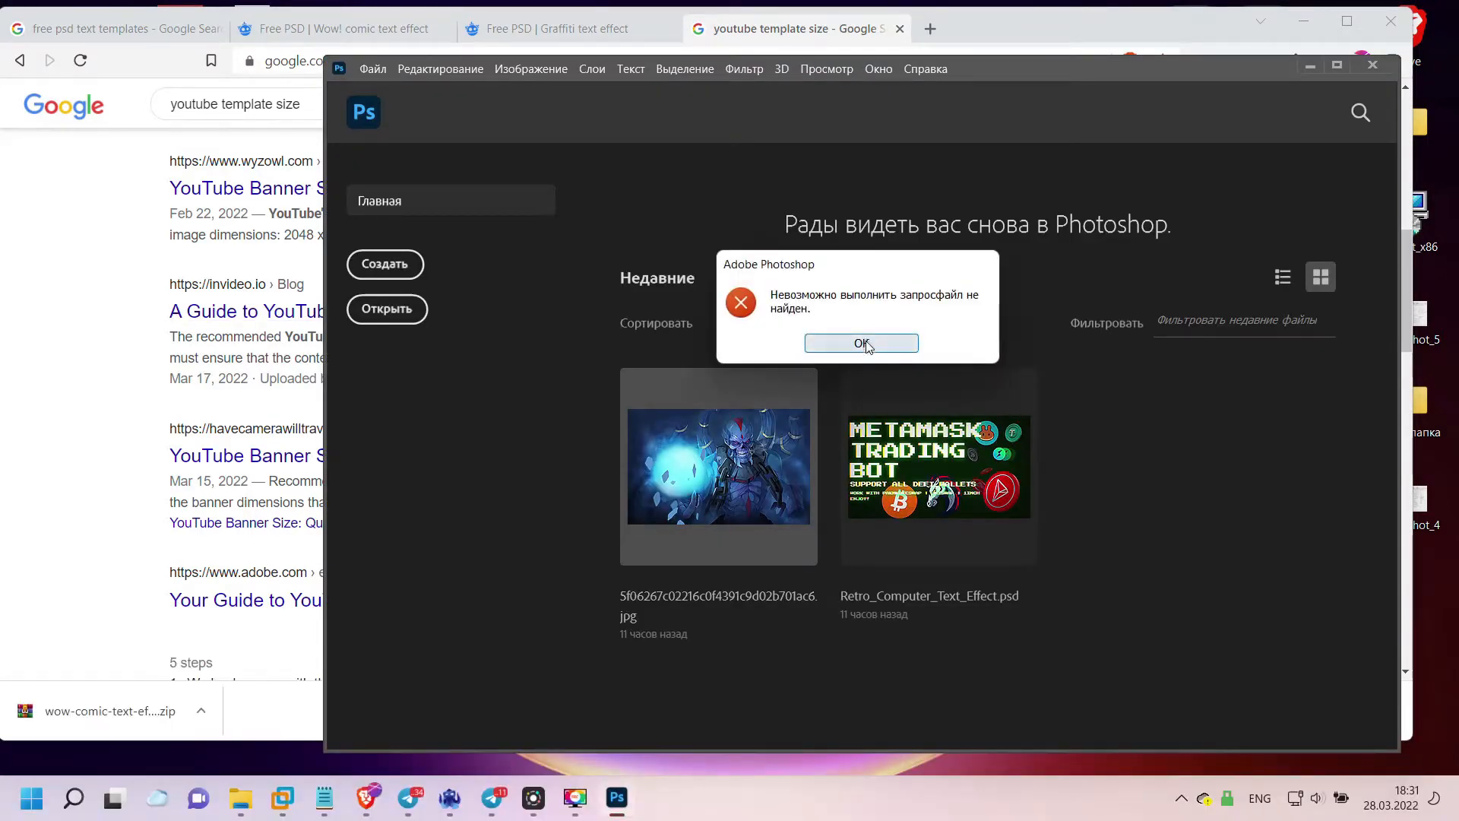
left_click(869, 346)
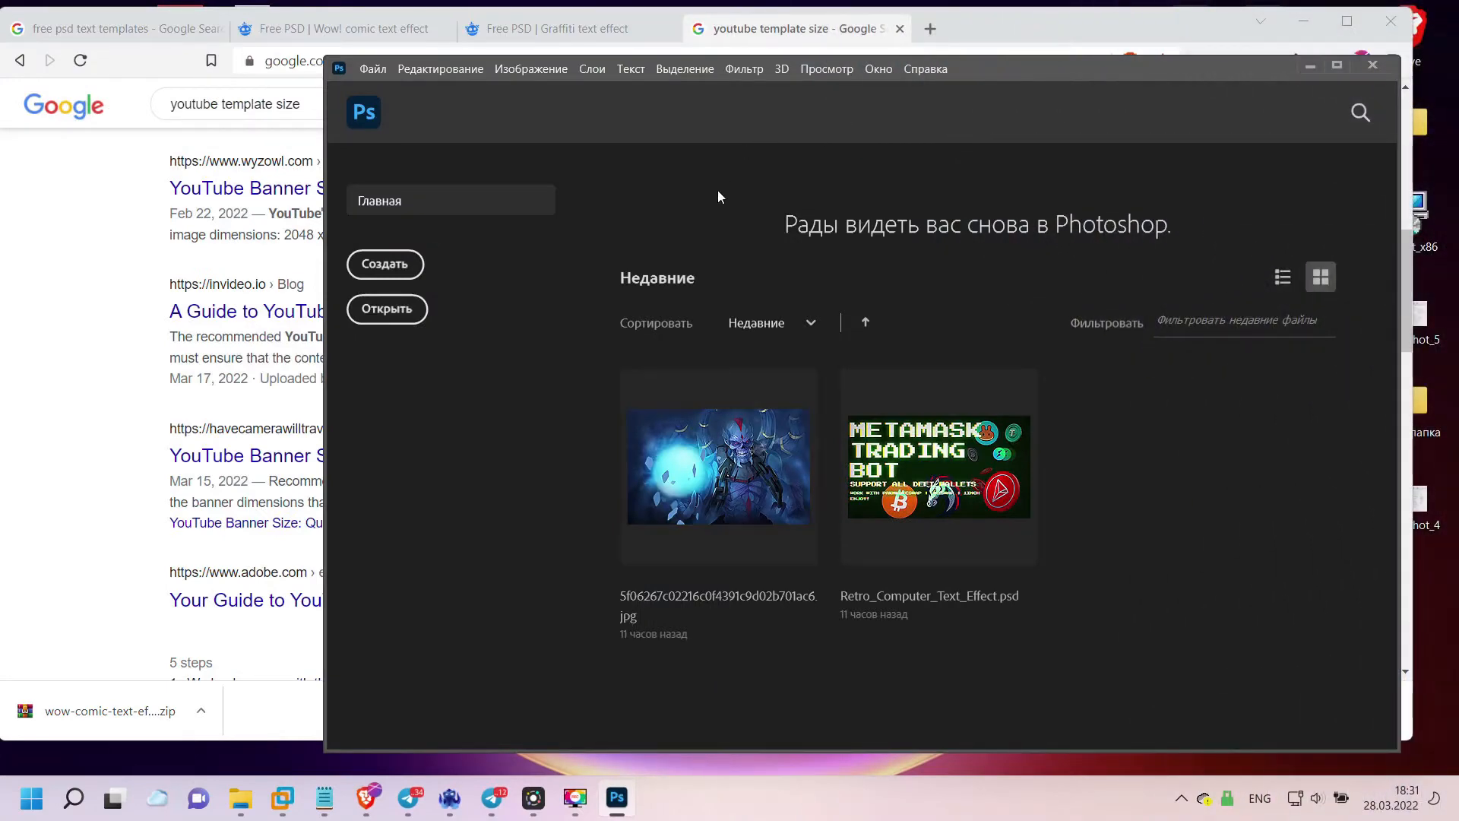
double_click(1028, 21)
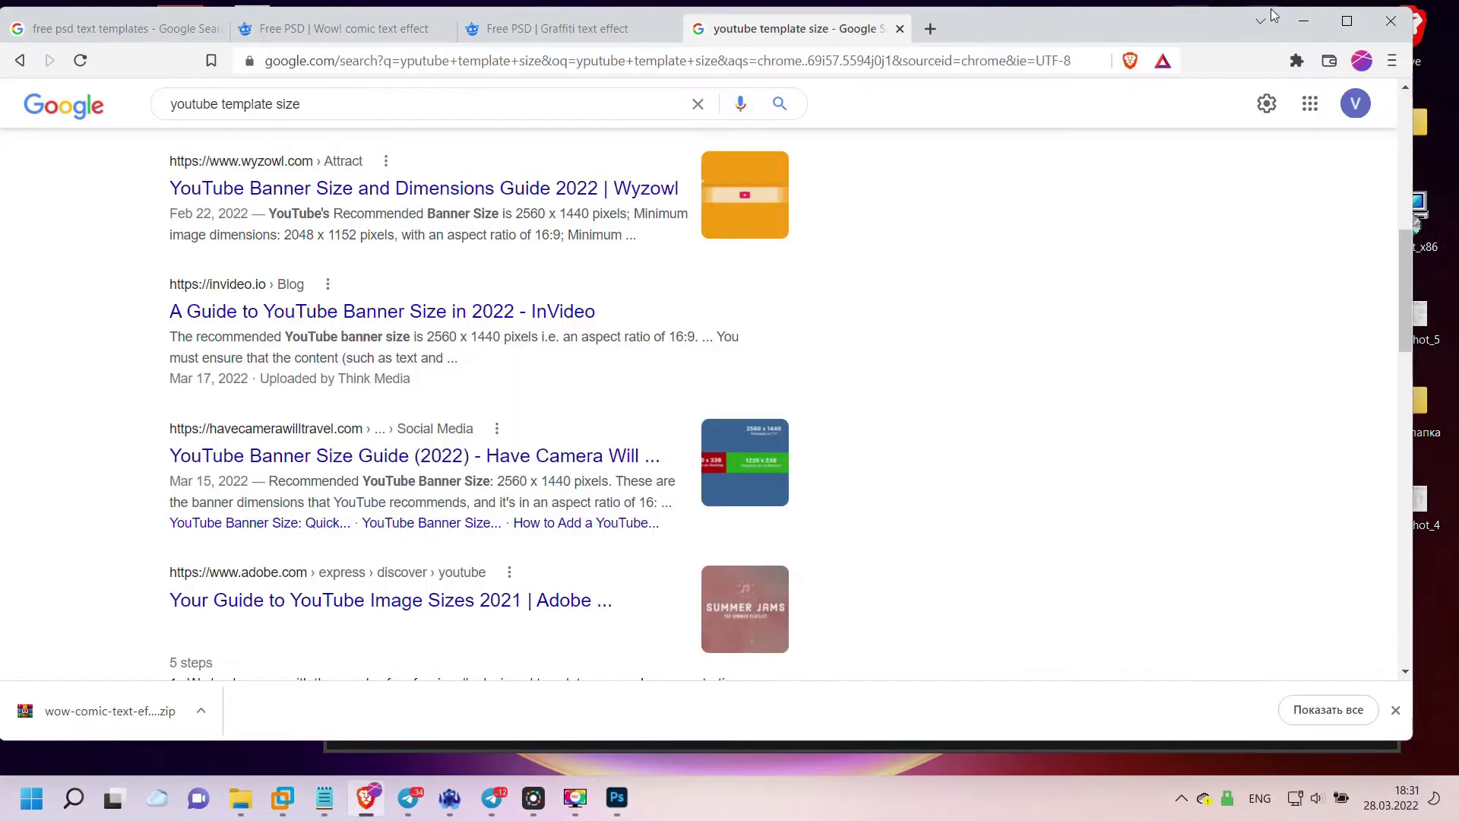
left_click(1304, 19)
left_click_drag(947, 99, 848, 56)
- Create a new 1280 x 720 pixel document at 300 pixels per inch, with RGB colour and a white background
key("ctrl+n")
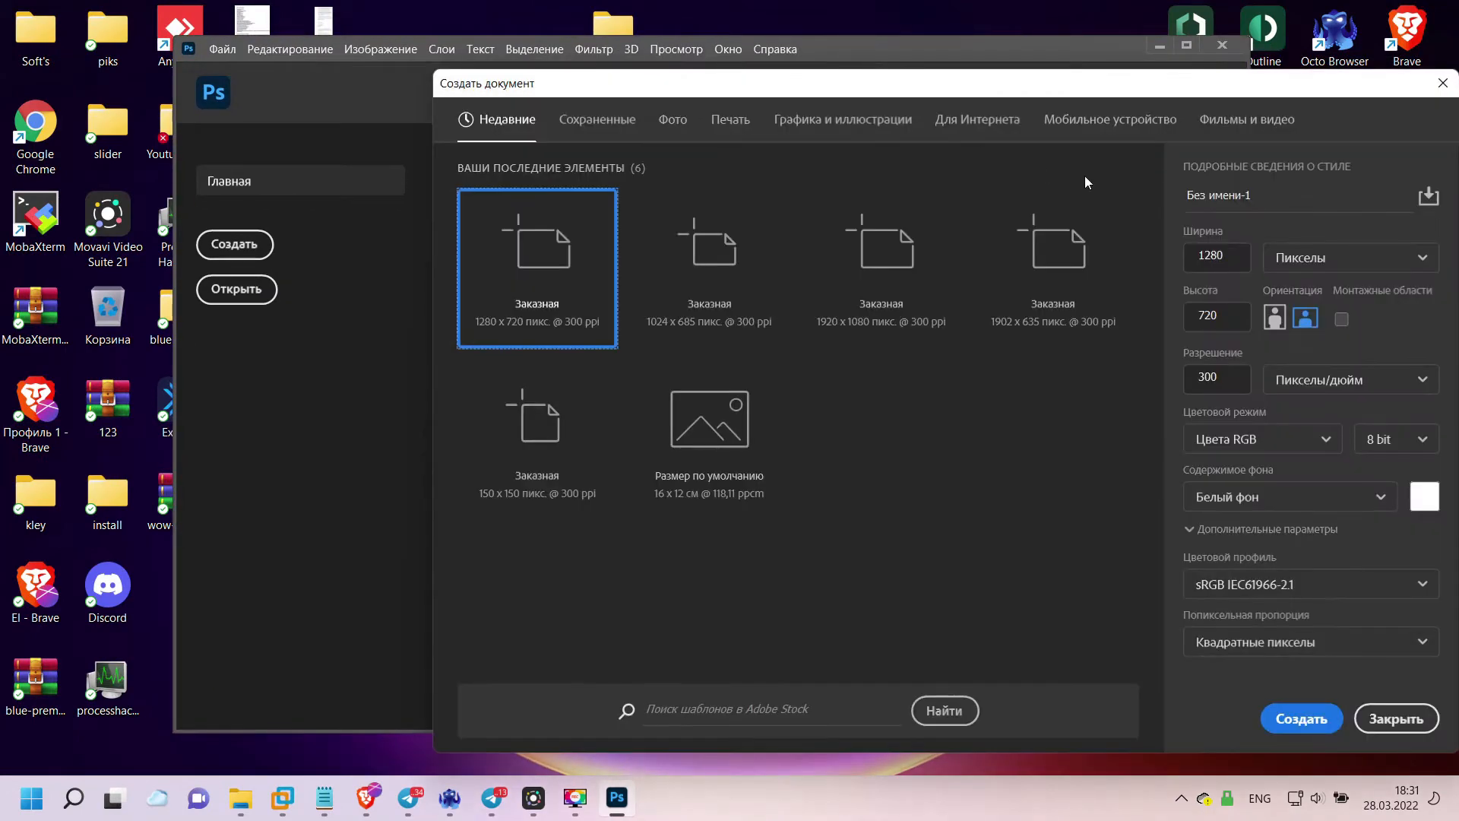
left_click(1211, 254)
key("Tab")
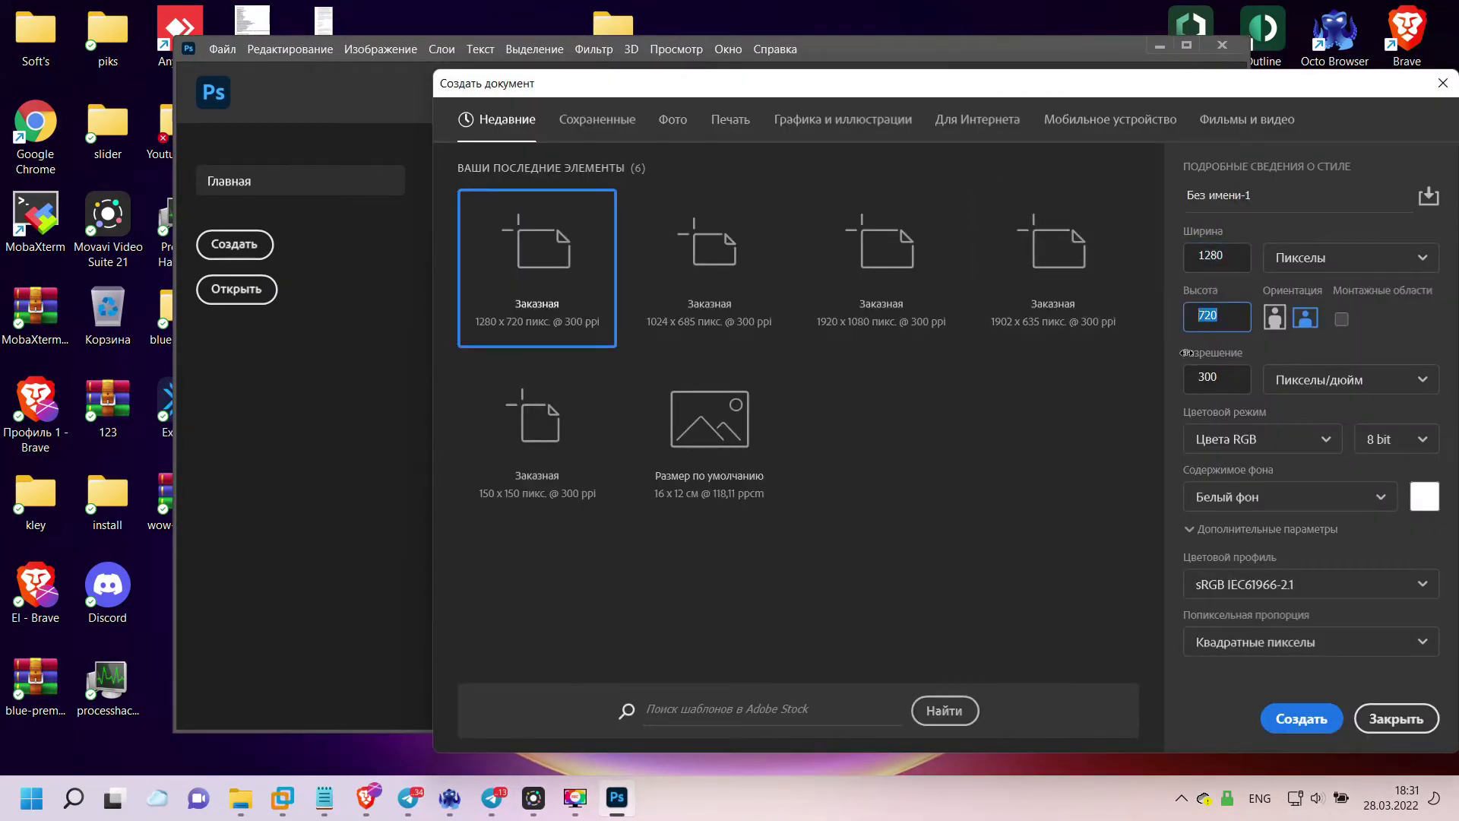
left_click(1307, 720)
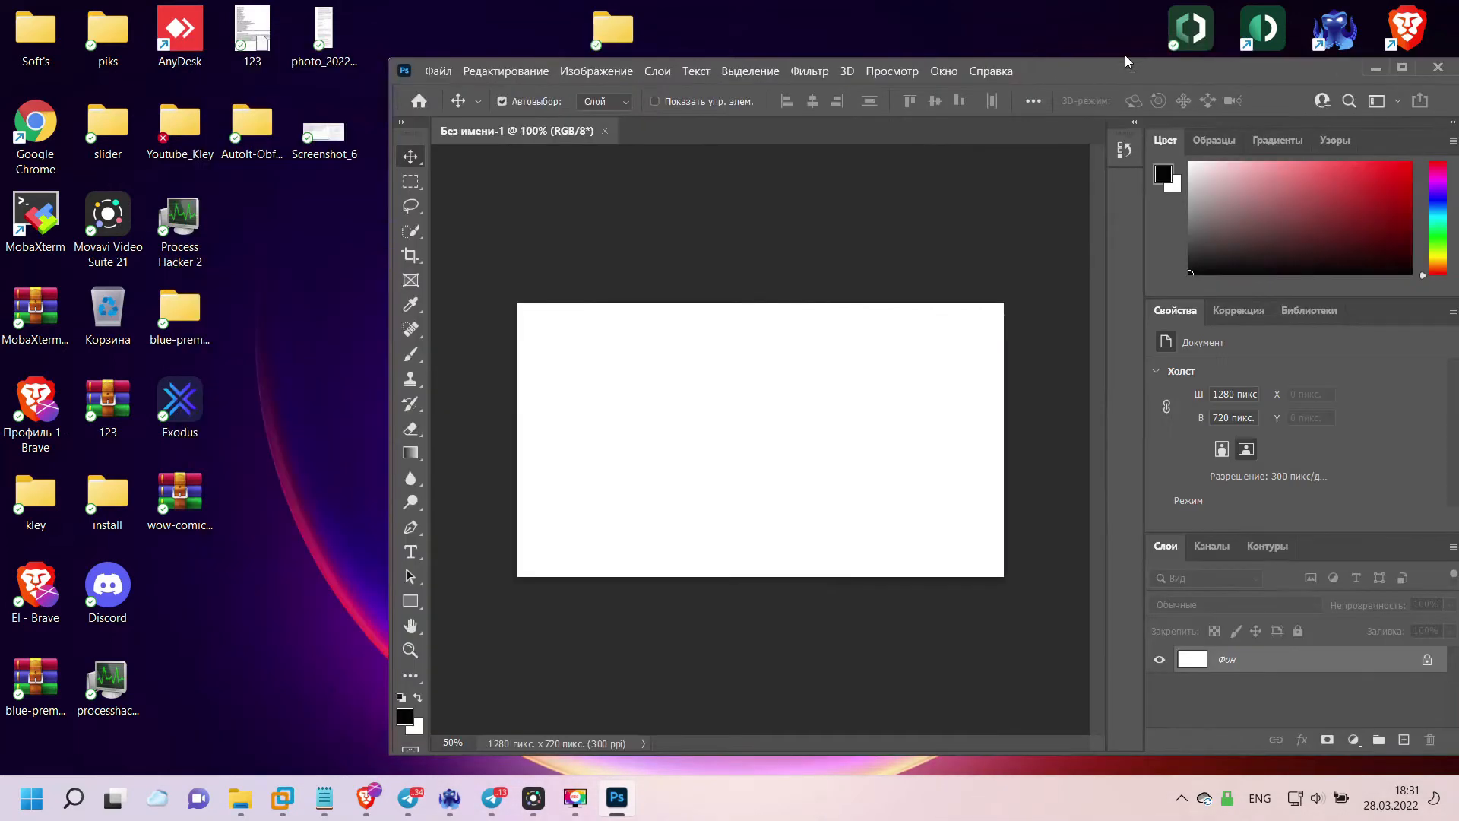
left_click(1063, 316)
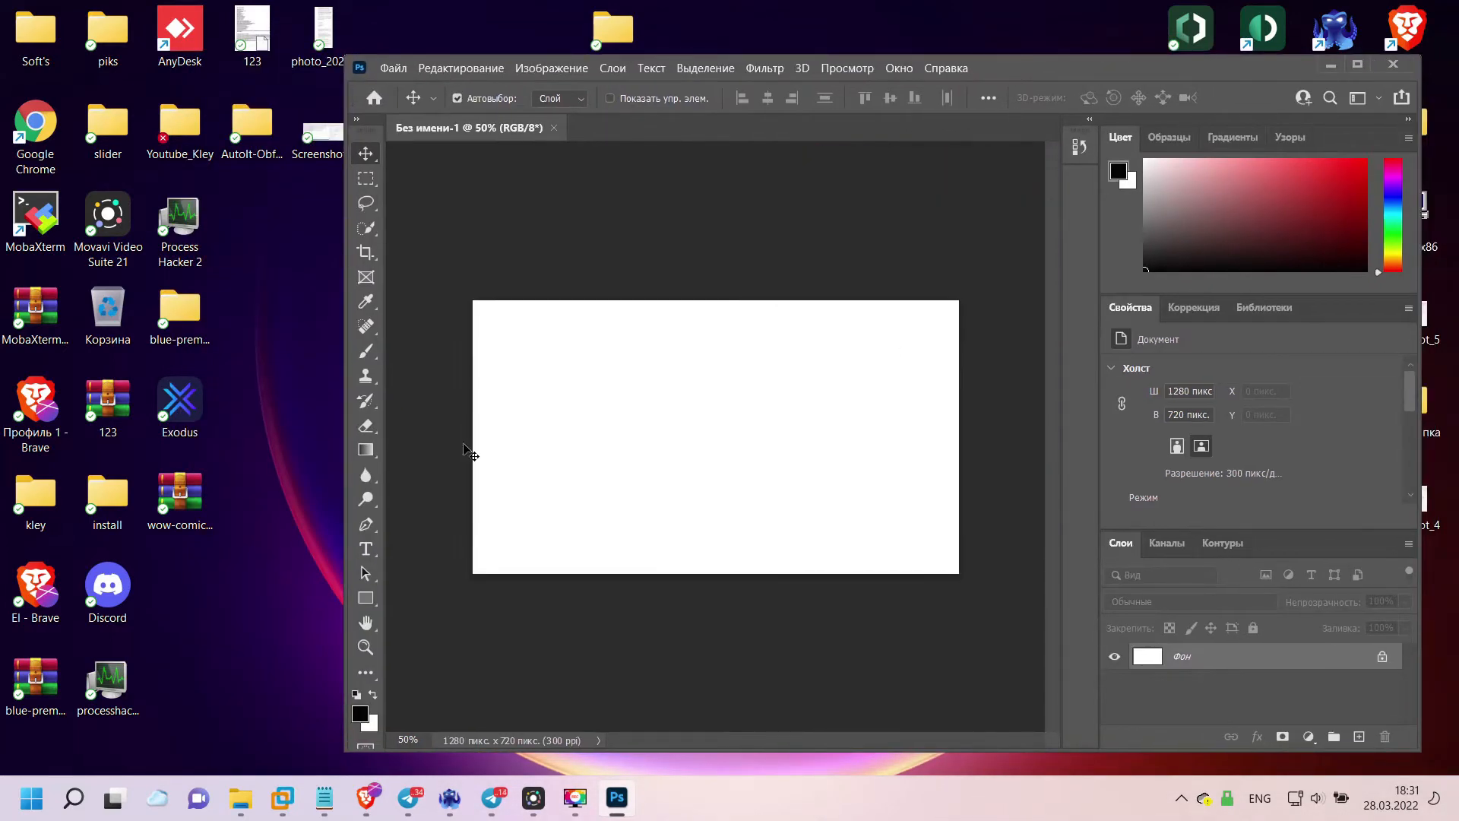
- Extract the downloaded wow-comic-text-effect archive on the desktop with WinRAR into a folder of the same name
right_click(192, 514)
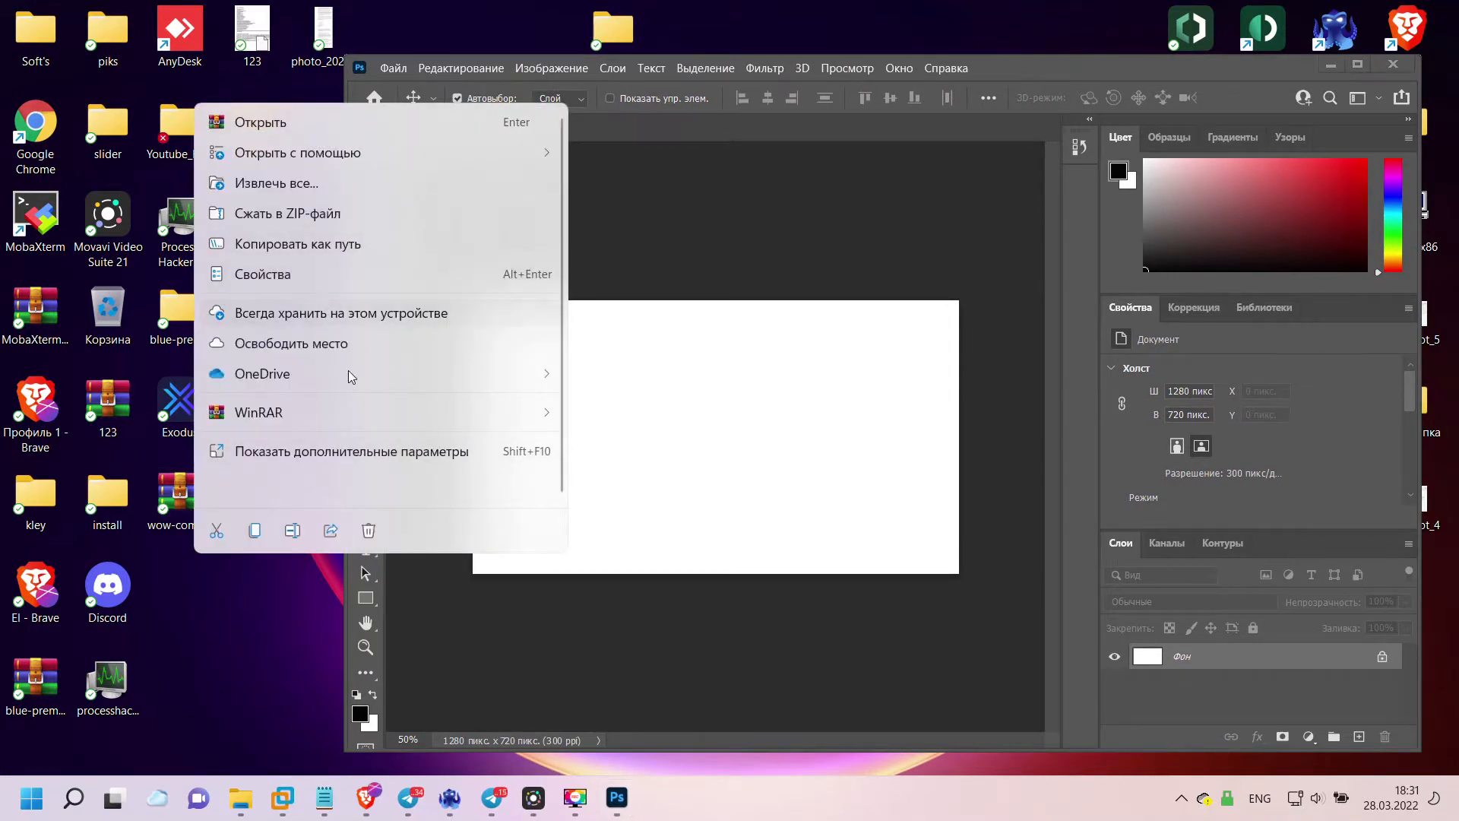
mouse_move(317, 425)
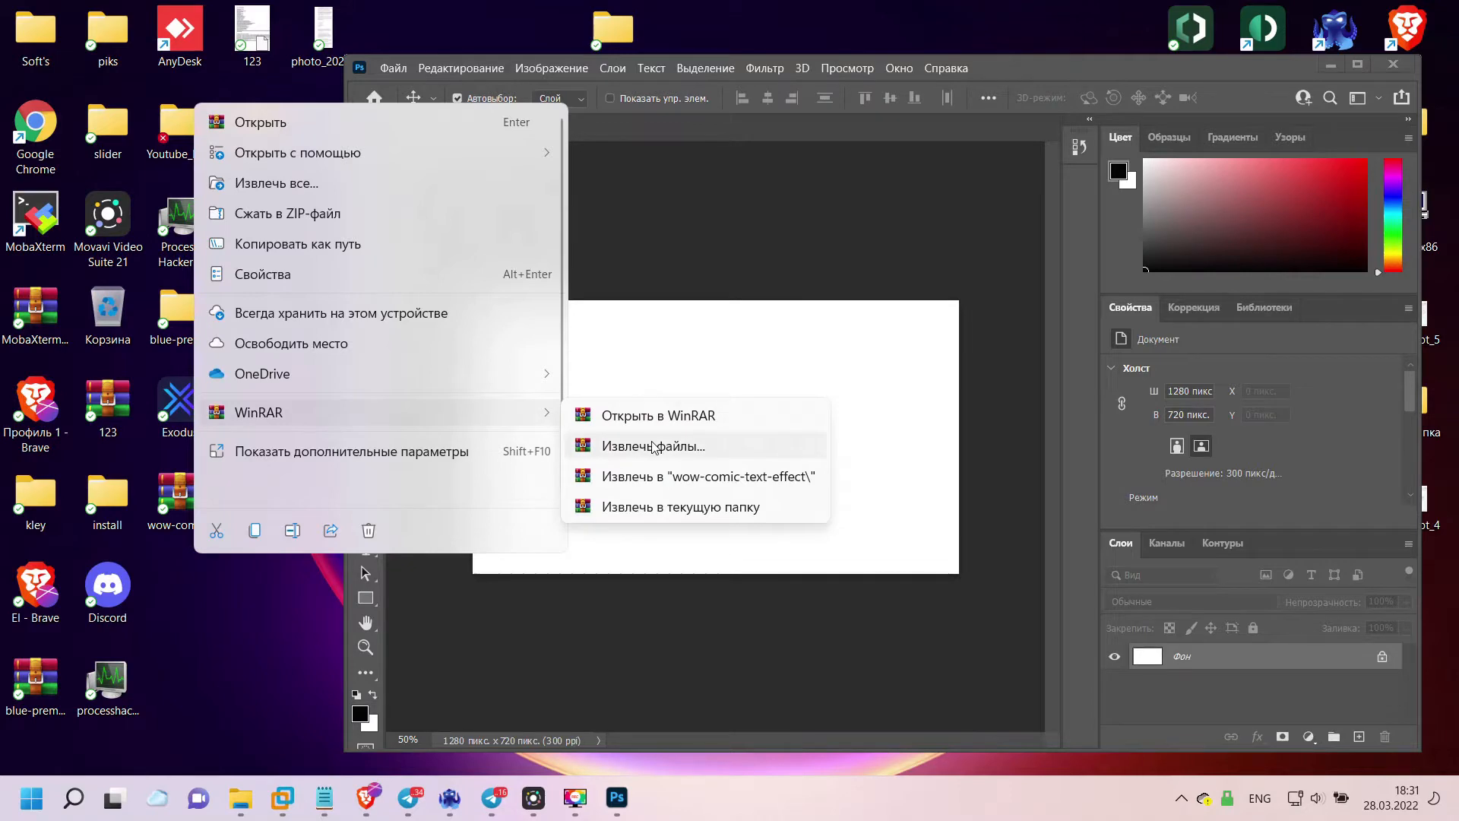
left_click(670, 477)
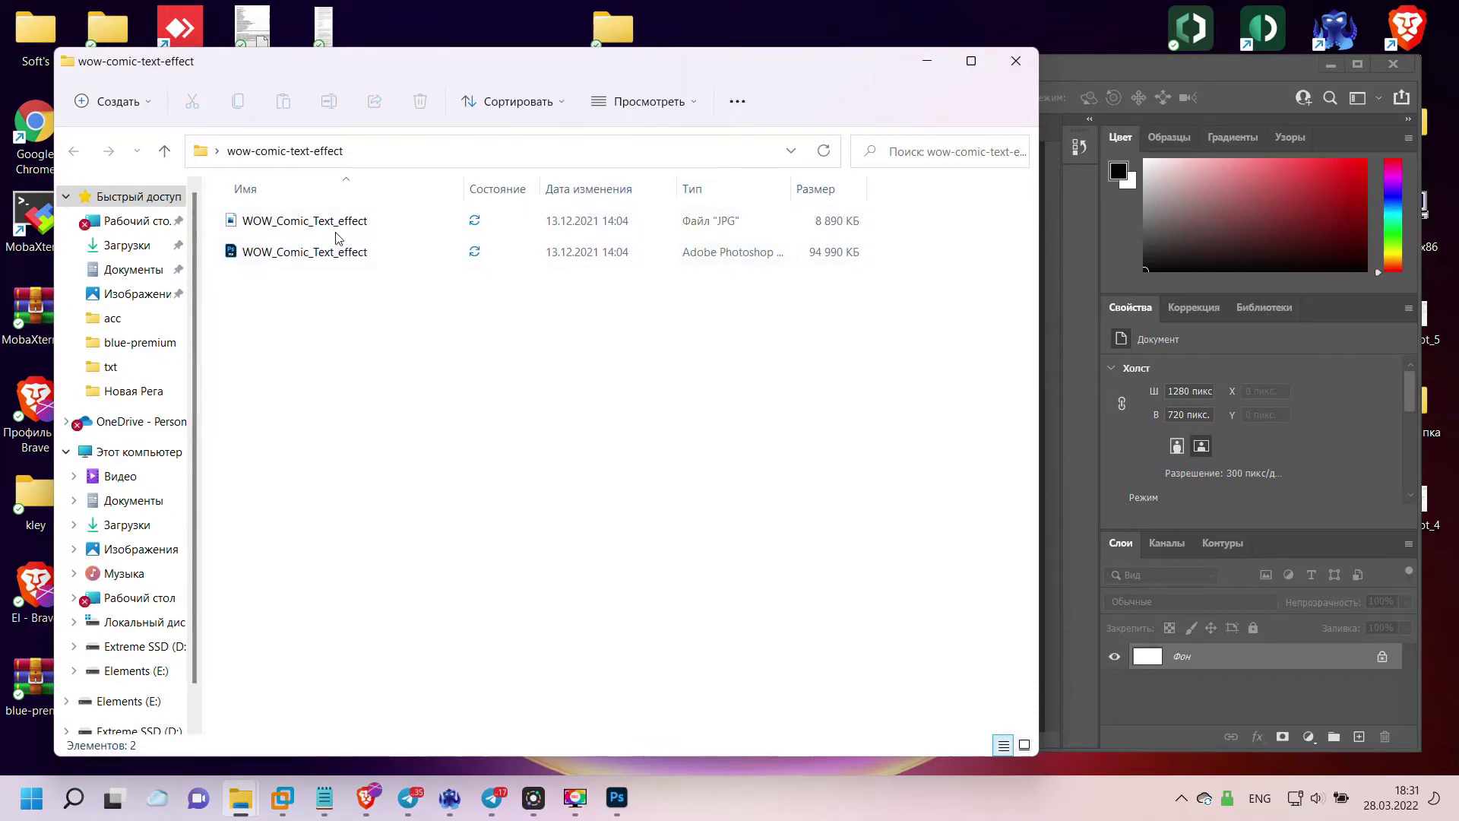
- Preview the WOW_Comic_Text_effect JPG from the extracted folder and close the image viewer
left_click(351, 228)
double_click(351, 232)
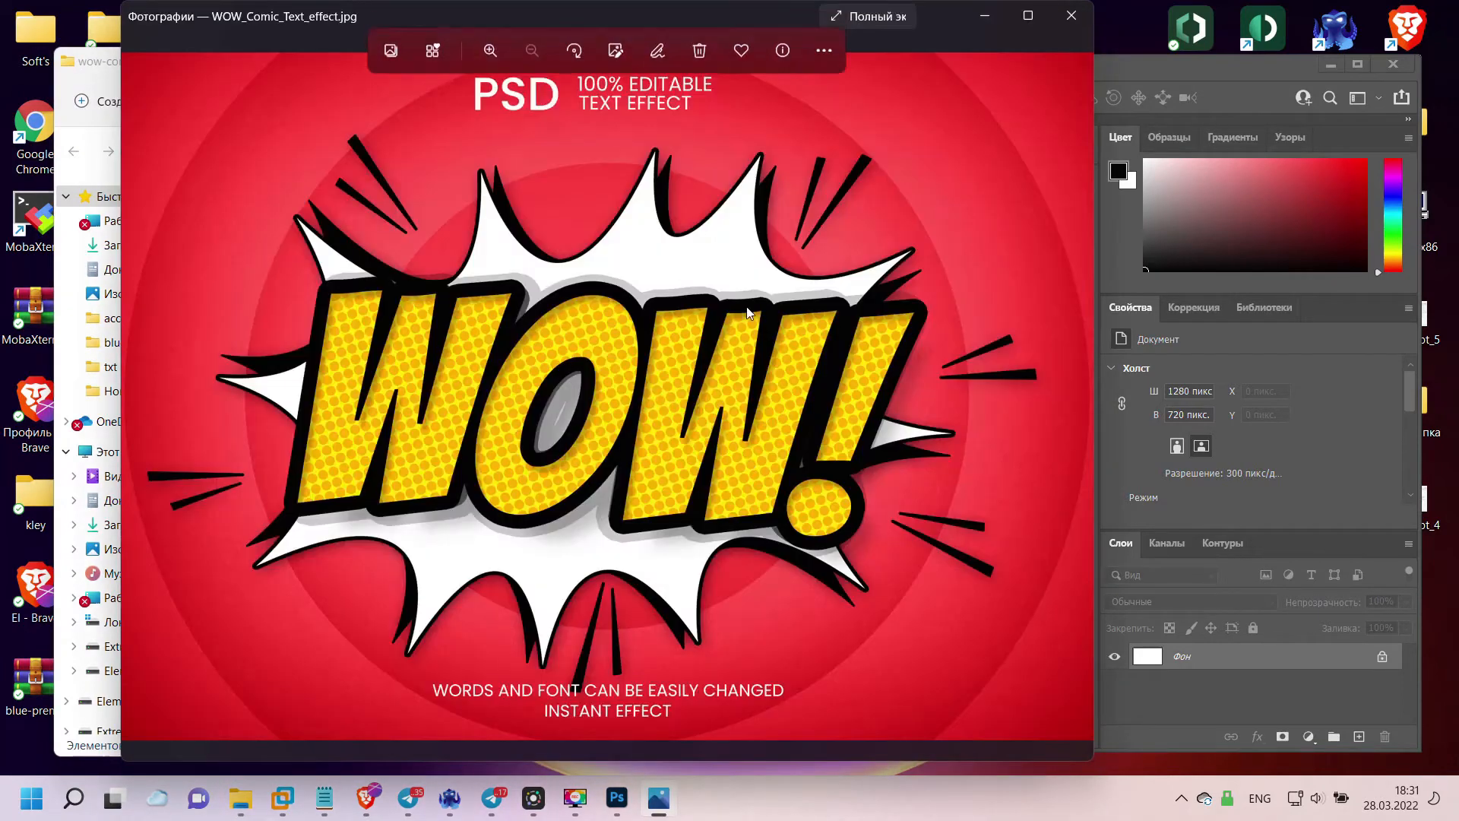
left_click(1070, 16)
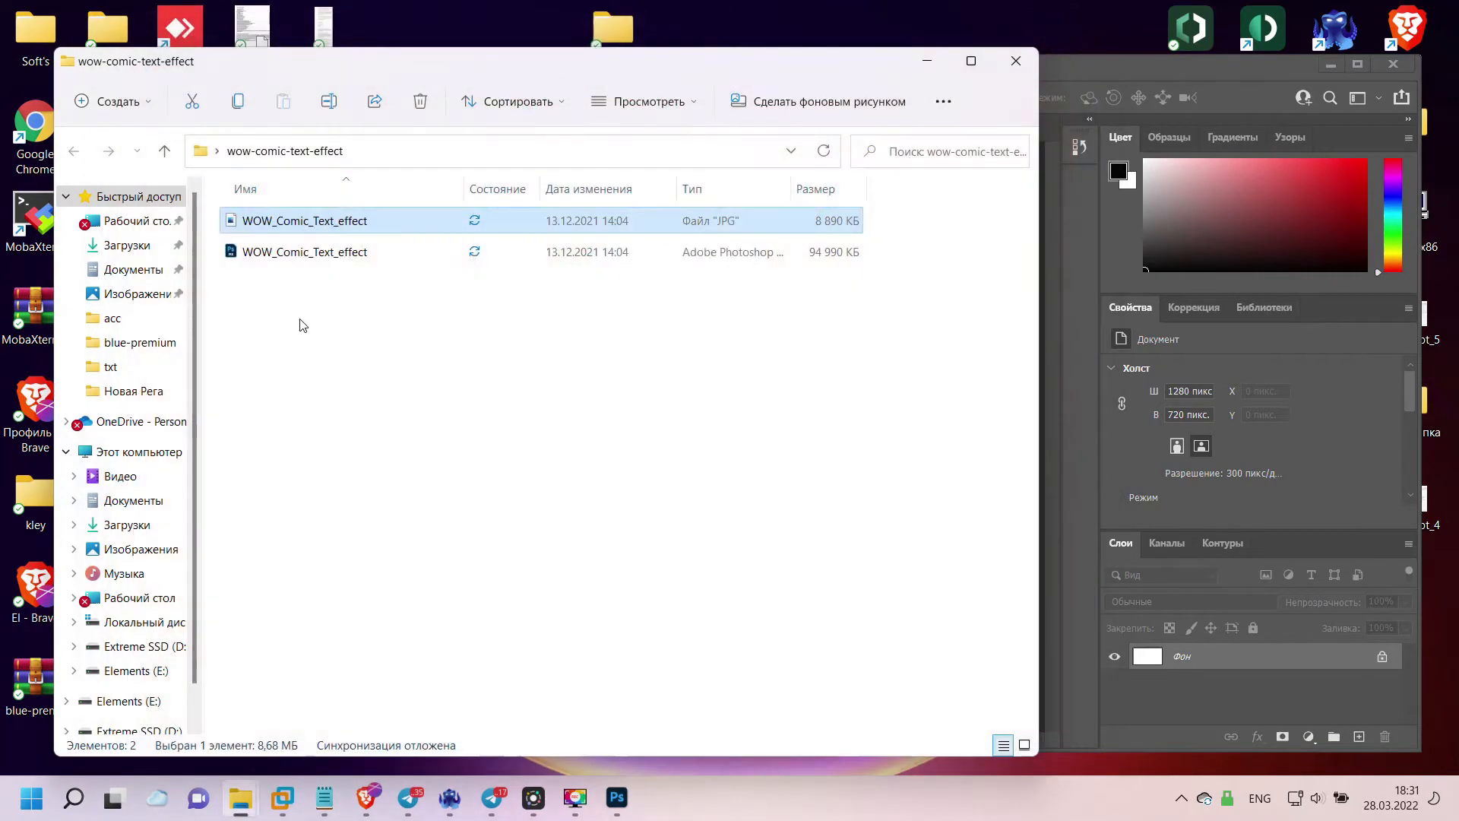
- Open the WOW_Comic_Text_effect PSD and copy all its layers into the untitled 1280 x 720 document, accepting the colour profile conversion
left_click(316, 252)
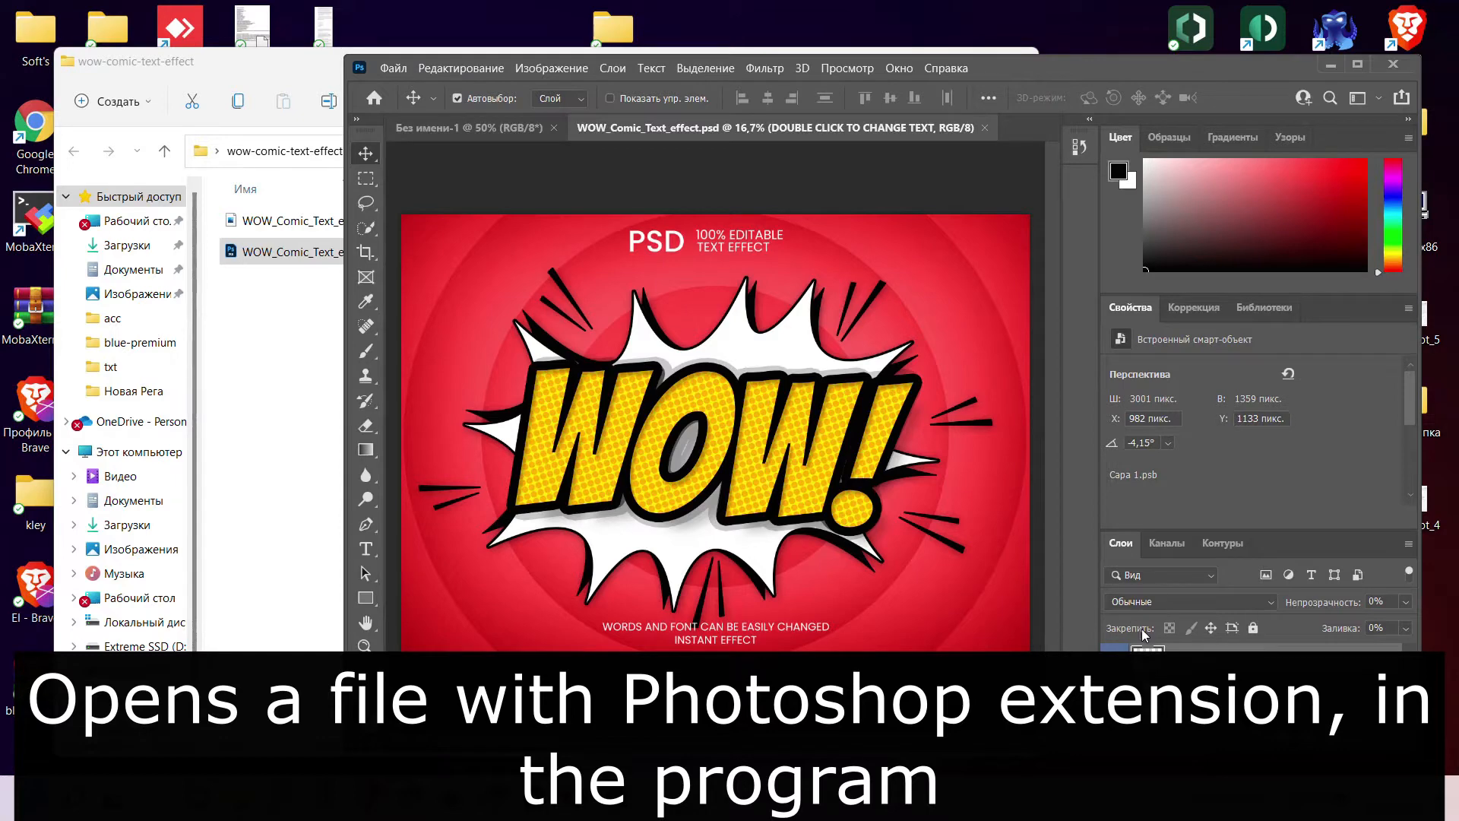
left_click(1194, 687)
left_click(1196, 710, "ctrl")
left_click(1208, 659, "ctrl")
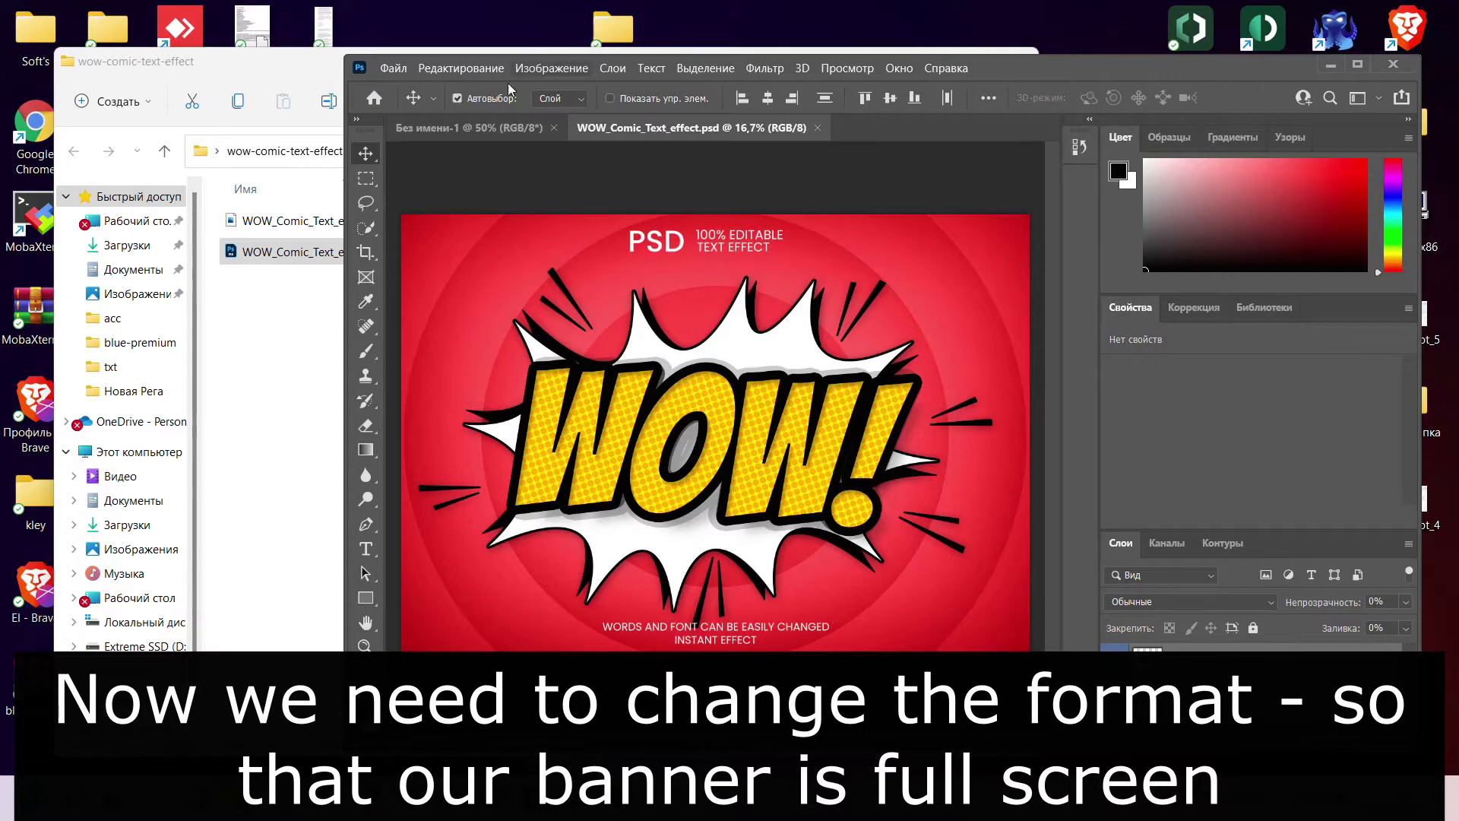
left_click(507, 134)
key("ctrl+v")
left_click(812, 374)
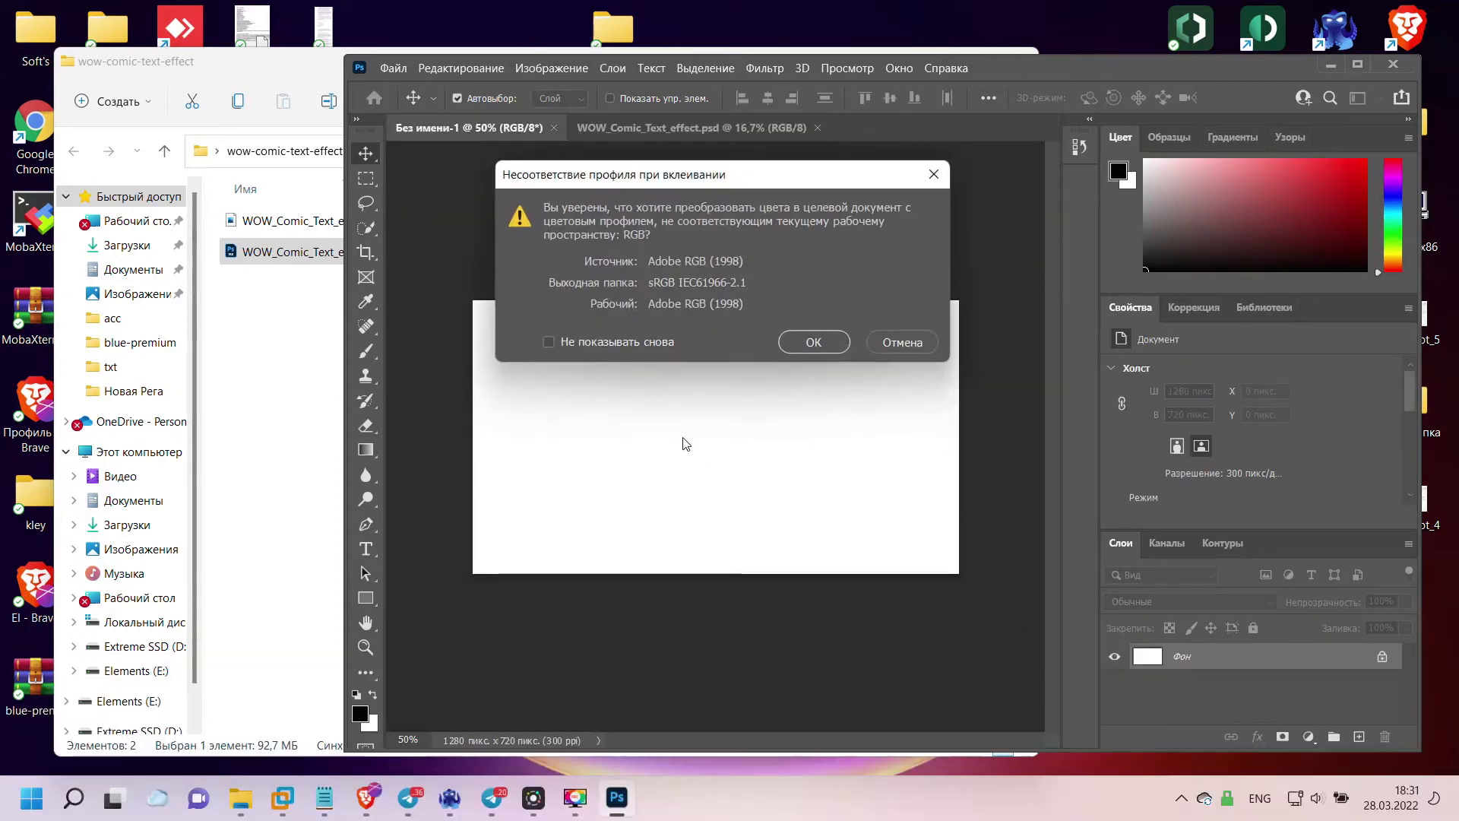
left_click(796, 341)
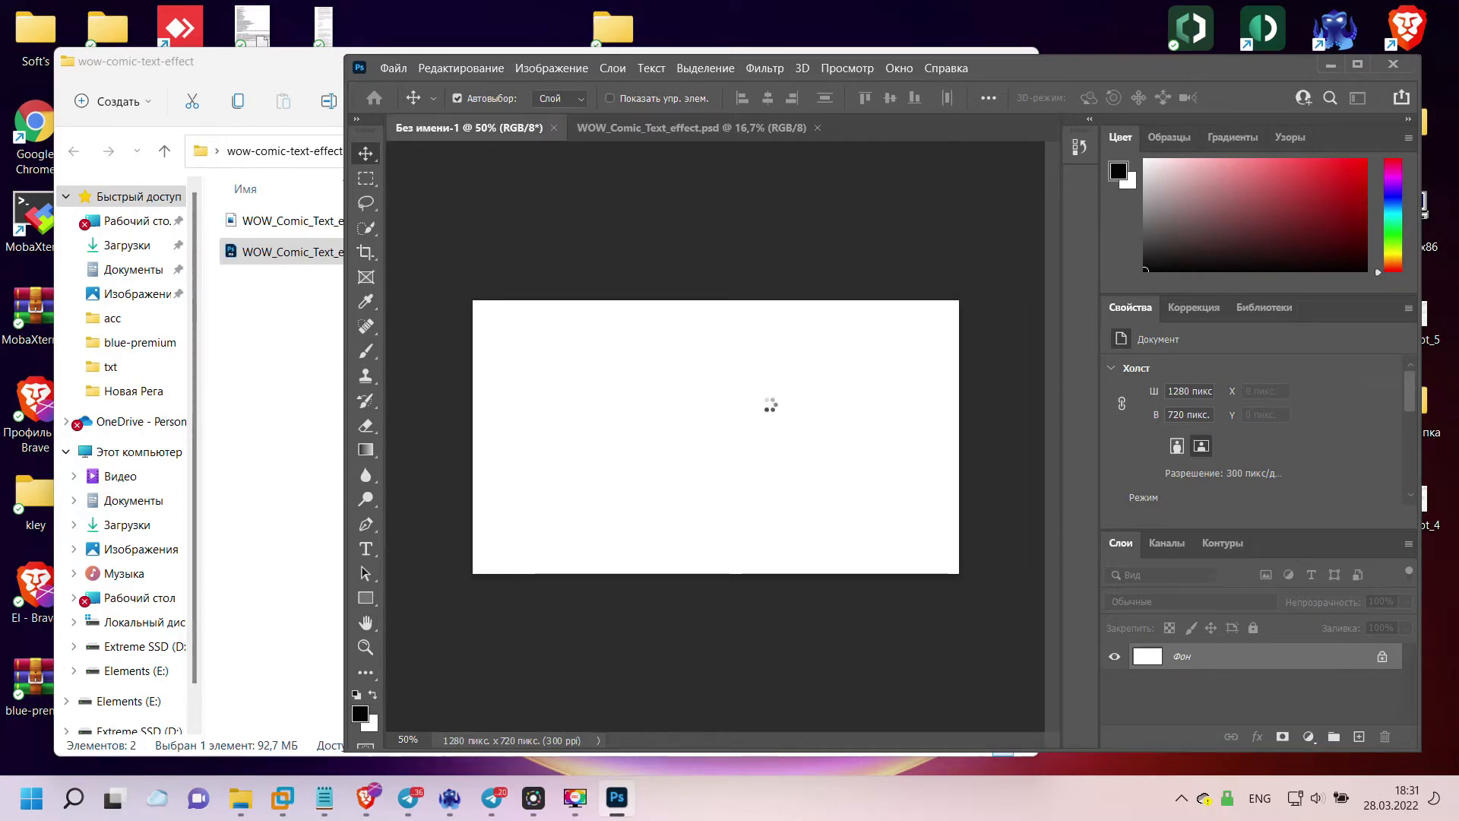
- Minimize the wow-comic-text-effect folder window and reposition the Photoshop window on the desktop
left_click(282, 415)
left_click(920, 59)
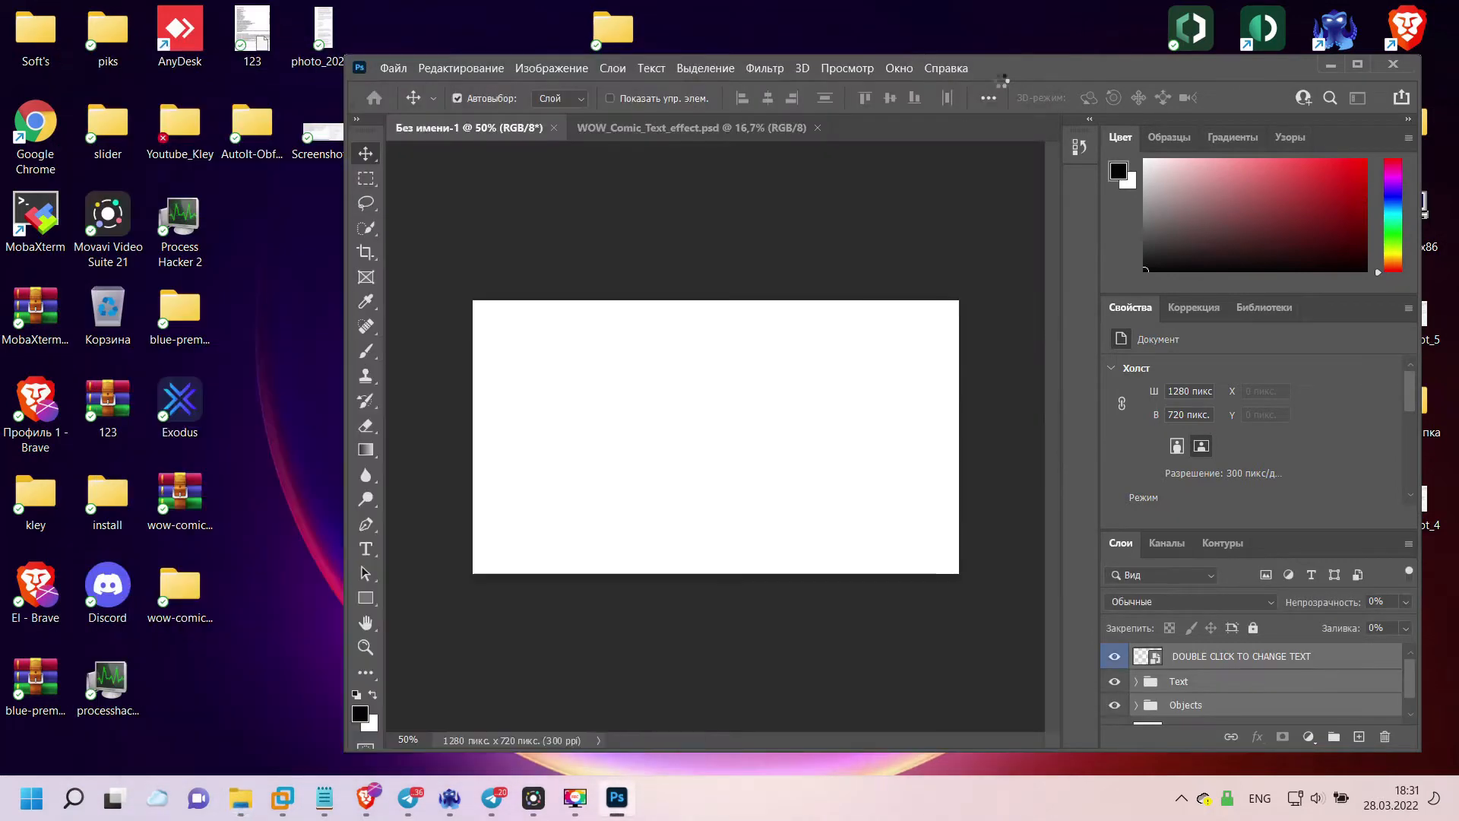
left_click_drag(1020, 70, 800, 70)
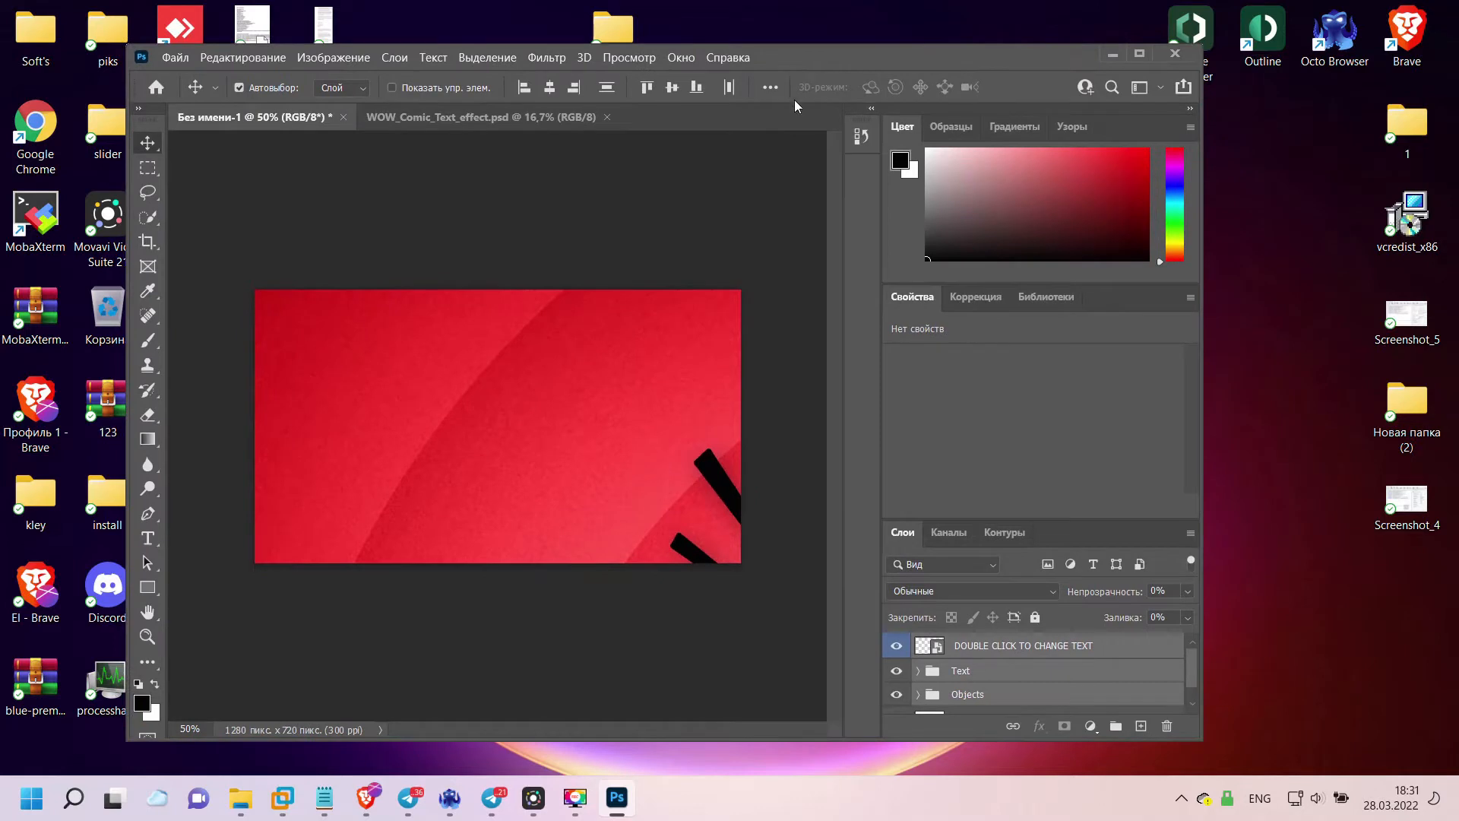
- Scale the pasted comic artwork down with Free Transform to fit the canvas height, aligned with the canvas's left edge
key("ctrl+t")
left_click(903, 375)
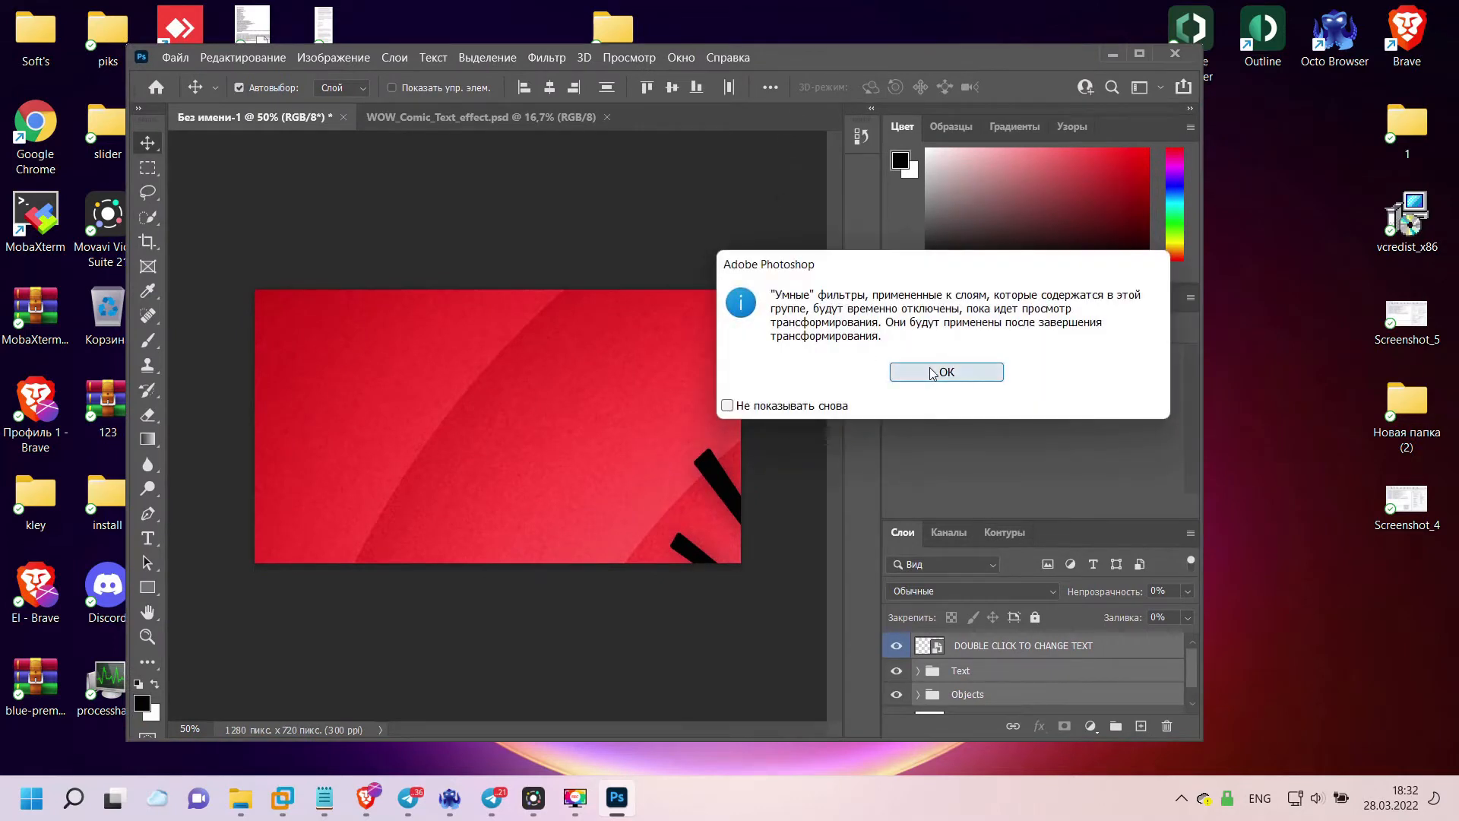
left_click_drag(251, 286, 438, 322)
left_click_drag(262, 251, 397, 342)
left_click_drag(564, 432, 407, 321)
left_click_drag(256, 244, 391, 326)
left_click_drag(542, 437, 408, 389)
left_click_drag(606, 530, 661, 557)
key("Return")
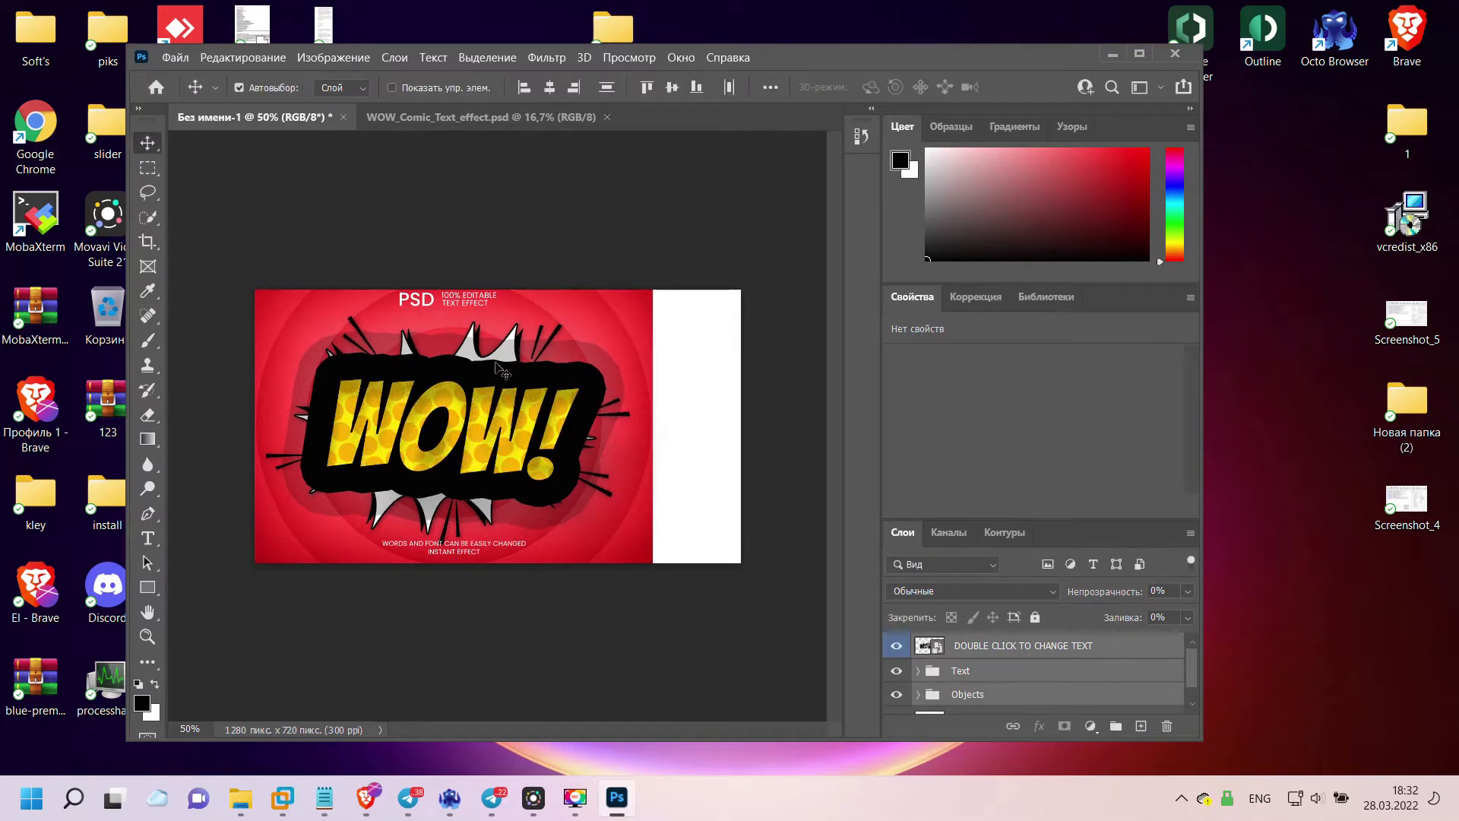
- Open the image size settings of the WOW_Comic_Text_effect document and switch the dimensions to pixels
left_click(516, 120)
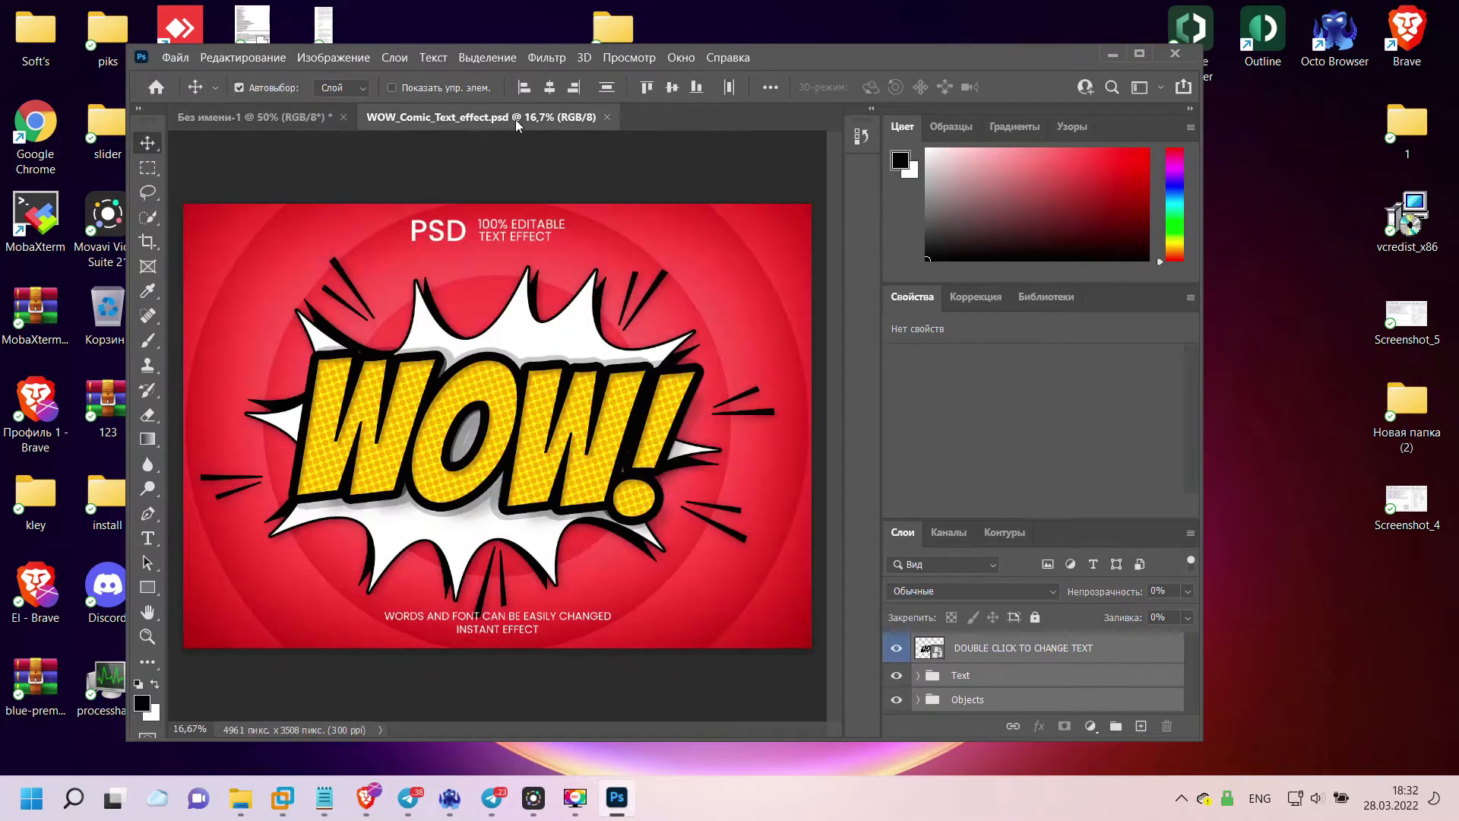
left_click(246, 120)
left_click(458, 120)
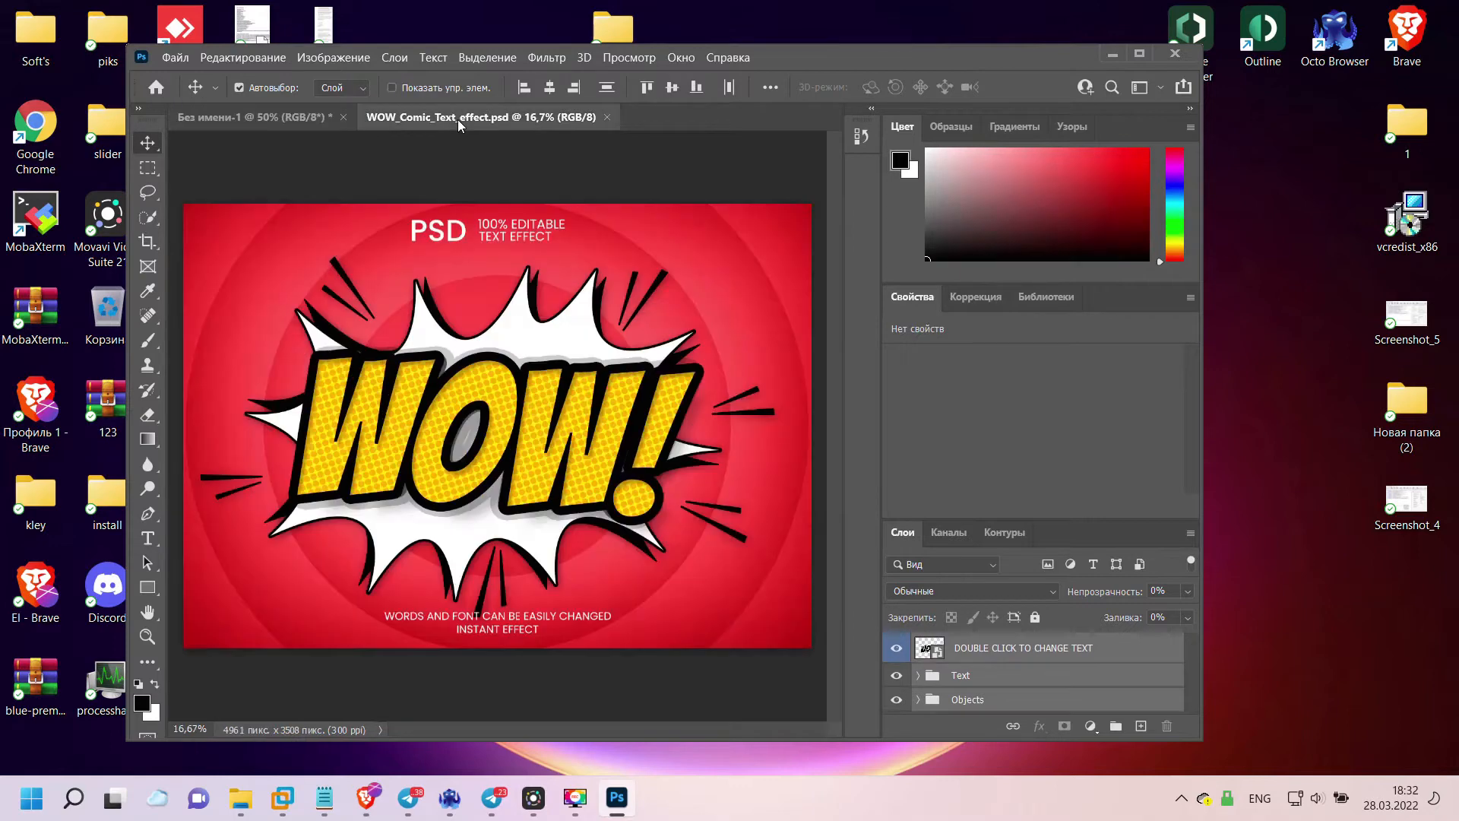
left_click(358, 60)
mouse_move(364, 81)
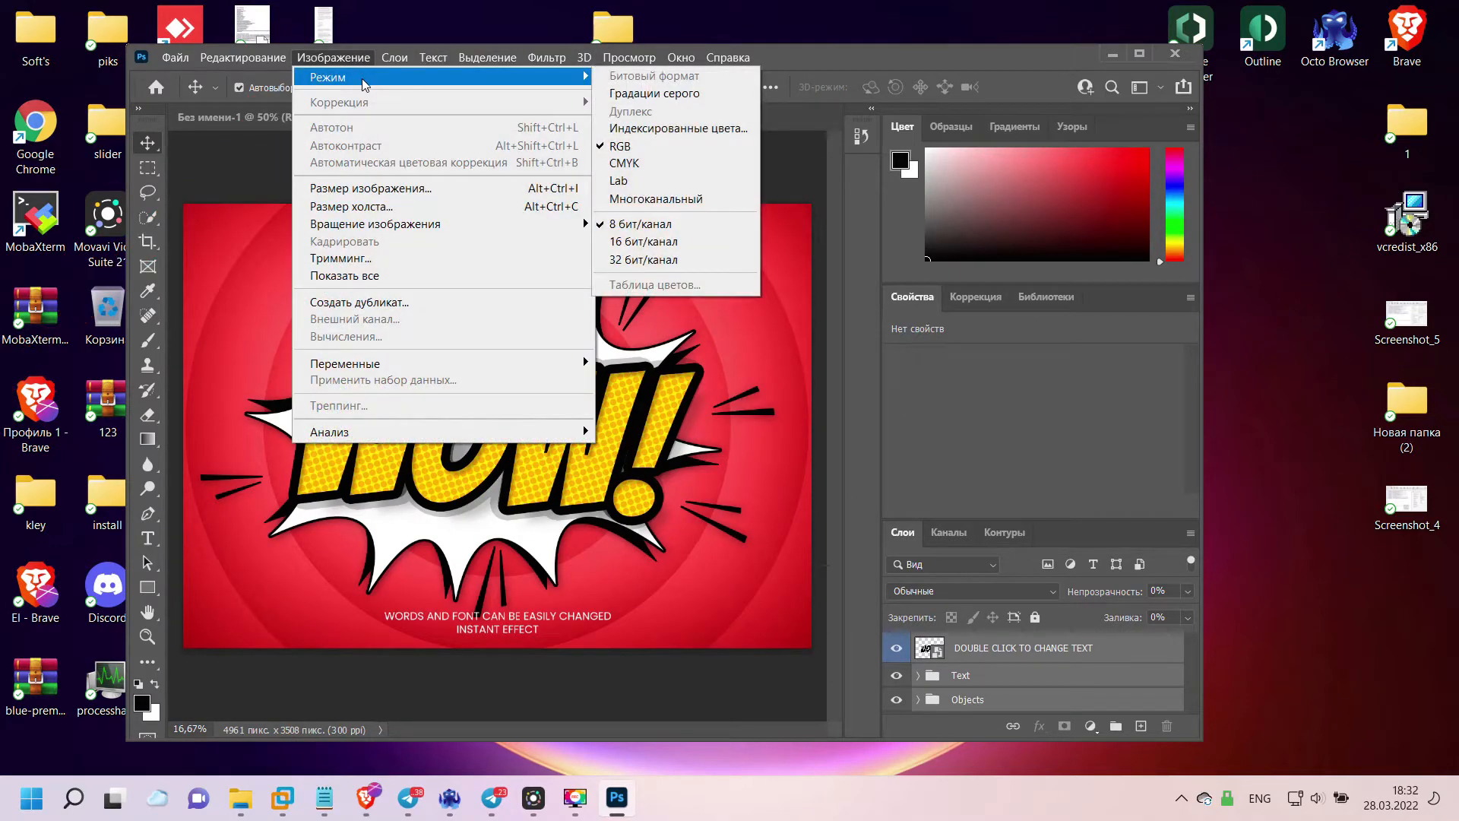
left_click(370, 188)
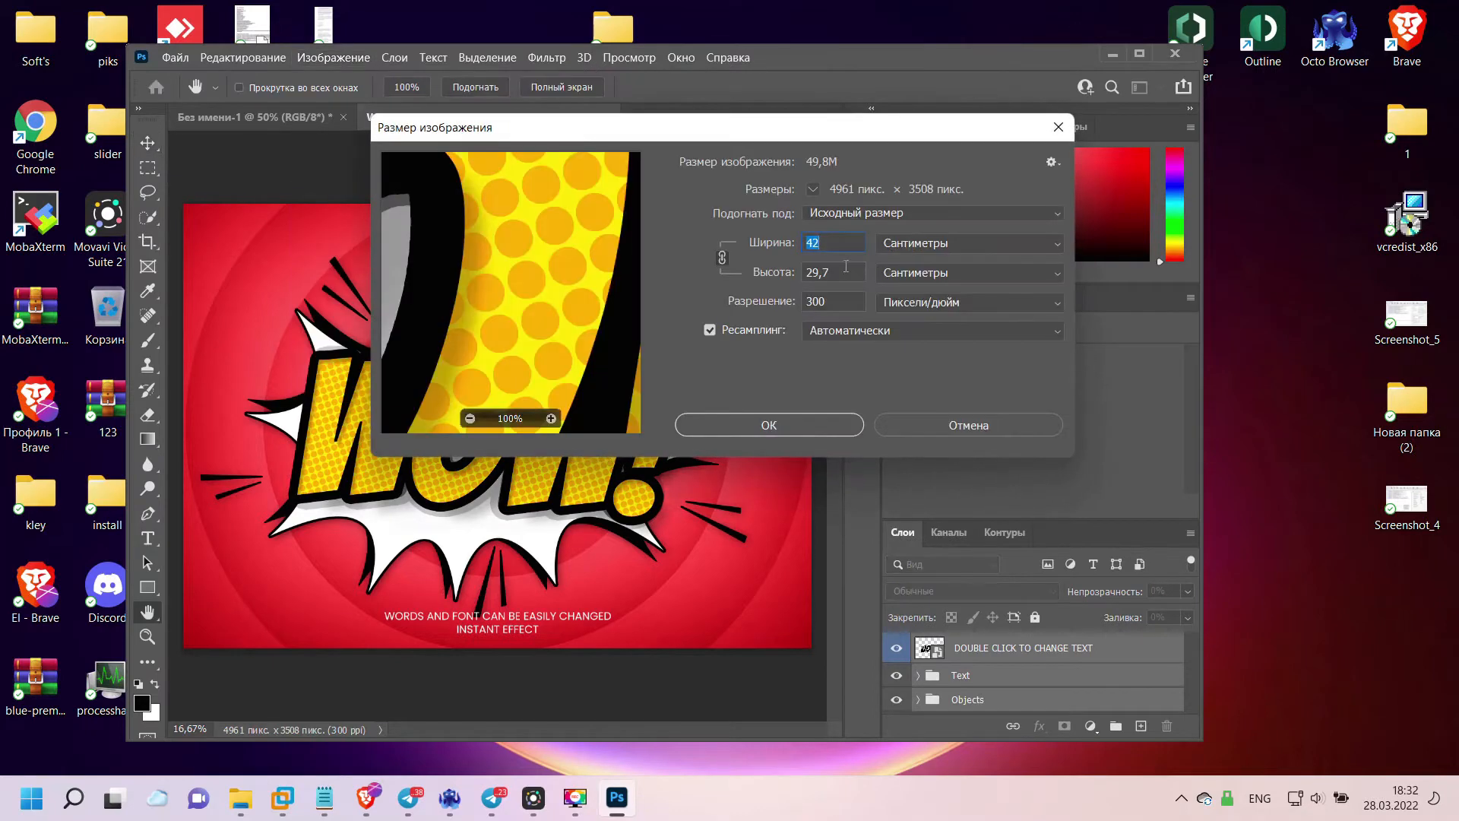
left_click(962, 216)
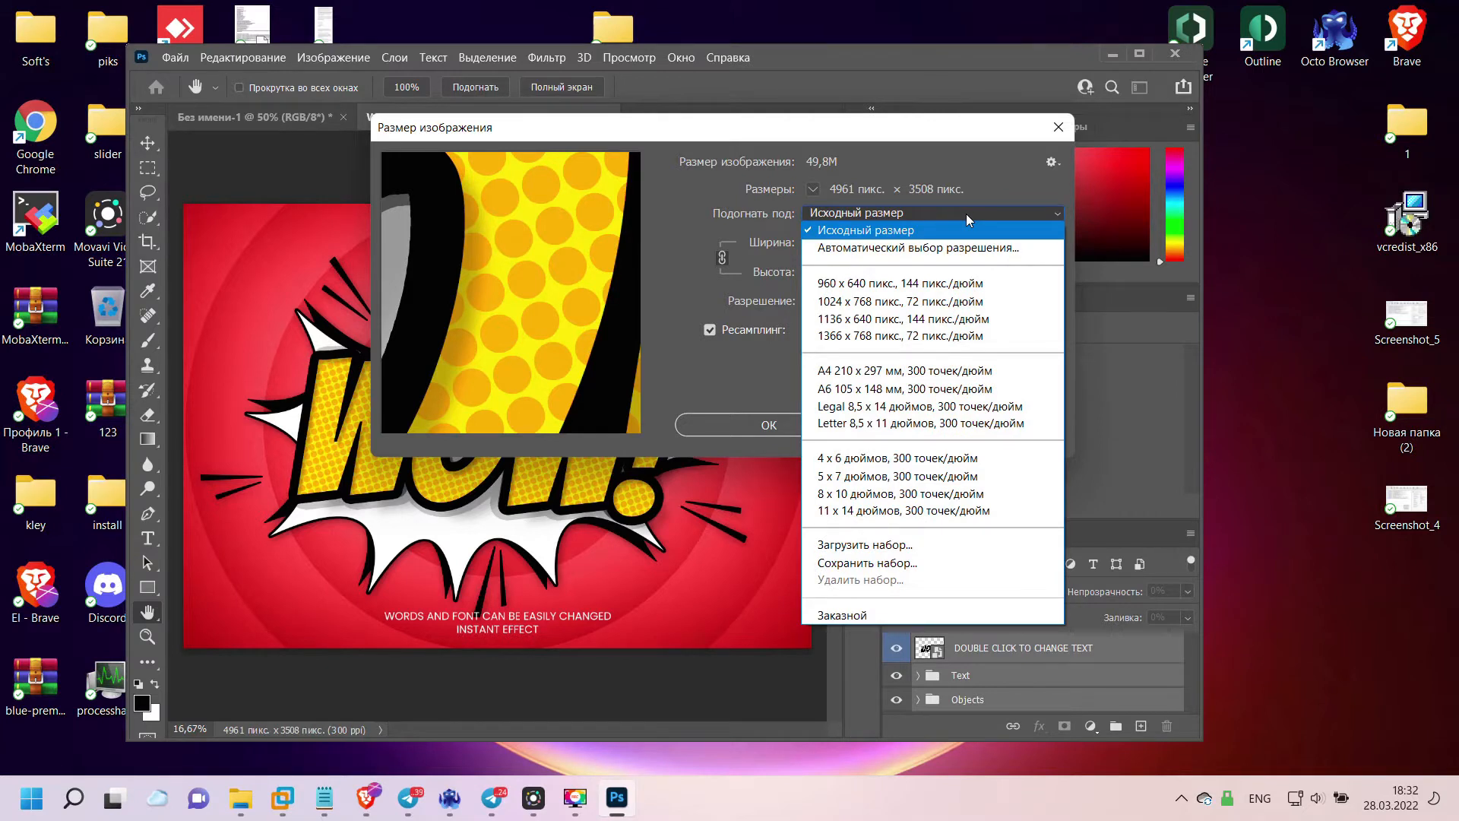
left_click(966, 215)
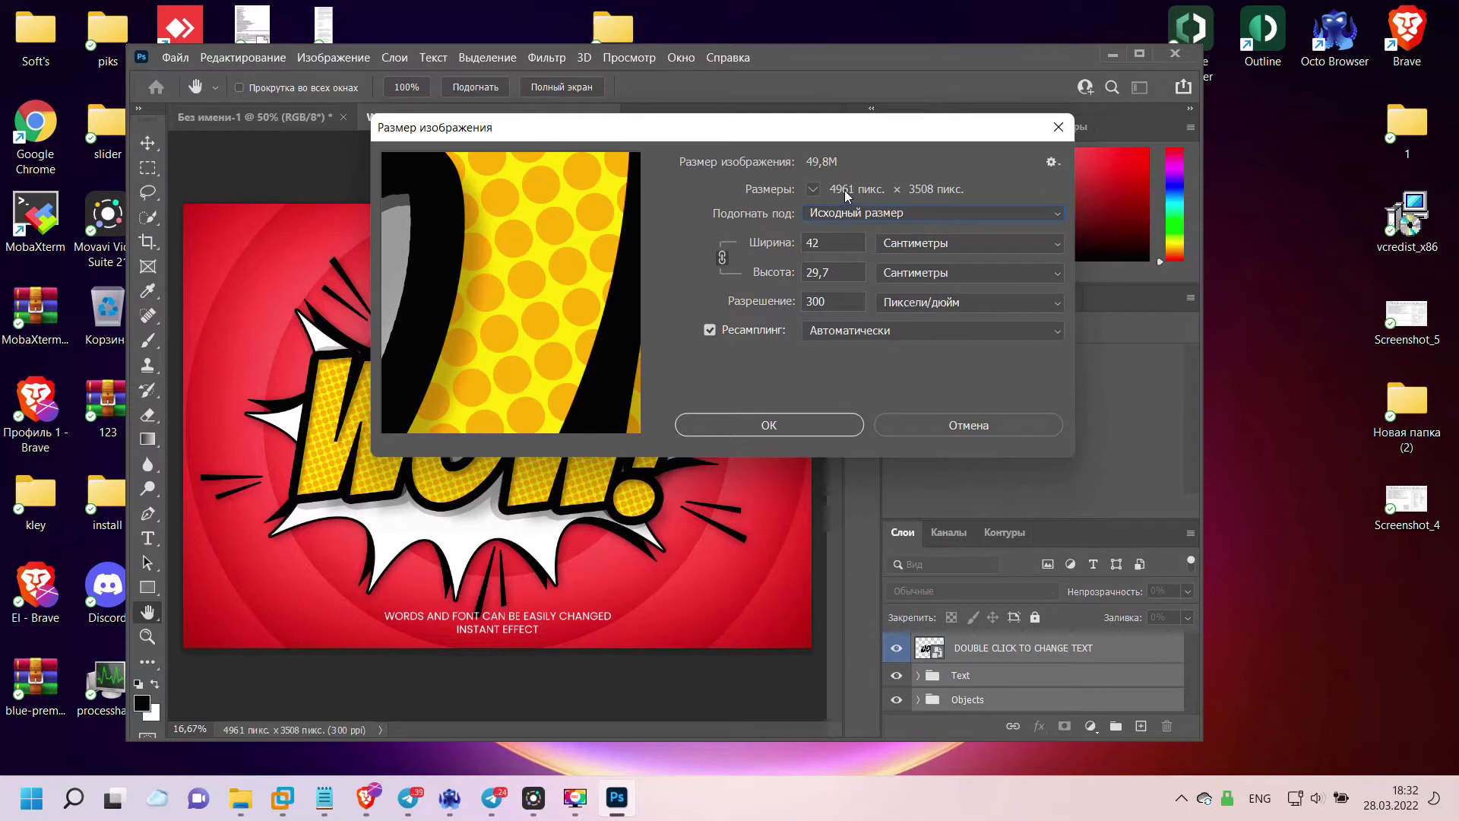
left_click(955, 253)
left_click(937, 281)
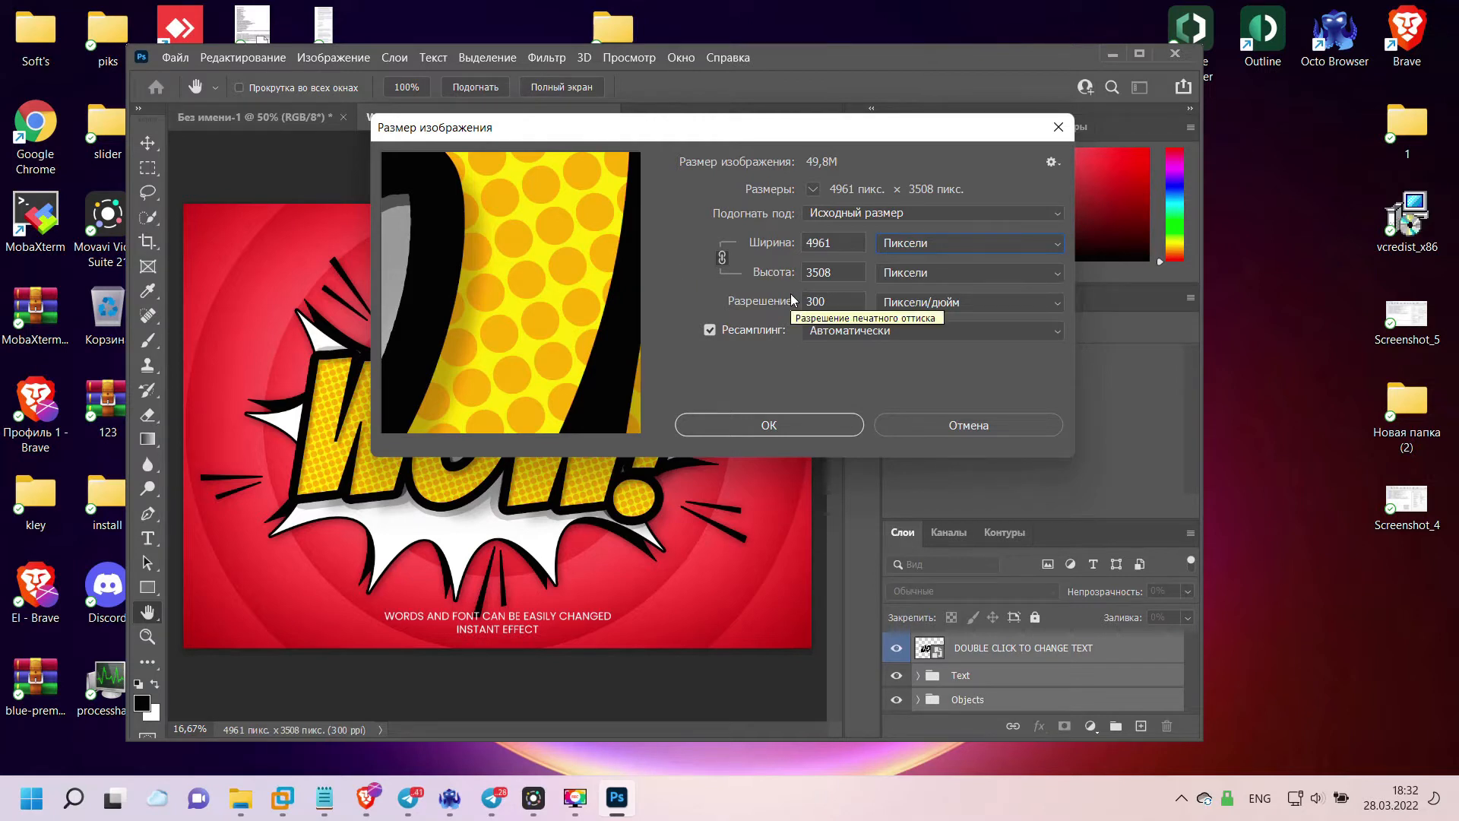
- Resize the image to a height of 720 pixels, keeping width and height linked and the resolution at 300 pixels per inch
double_click(819, 243)
type("12")
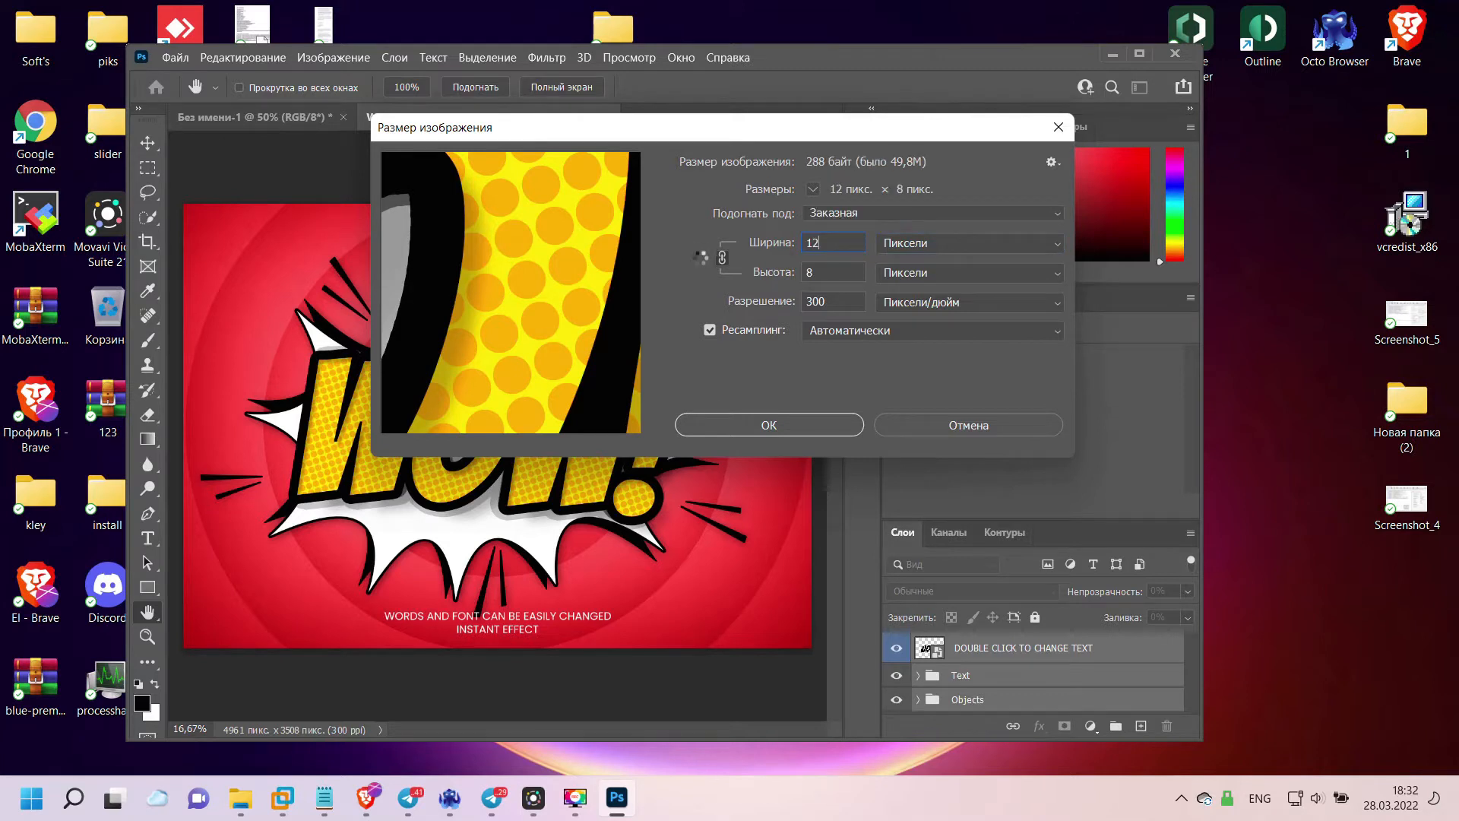
type("70")
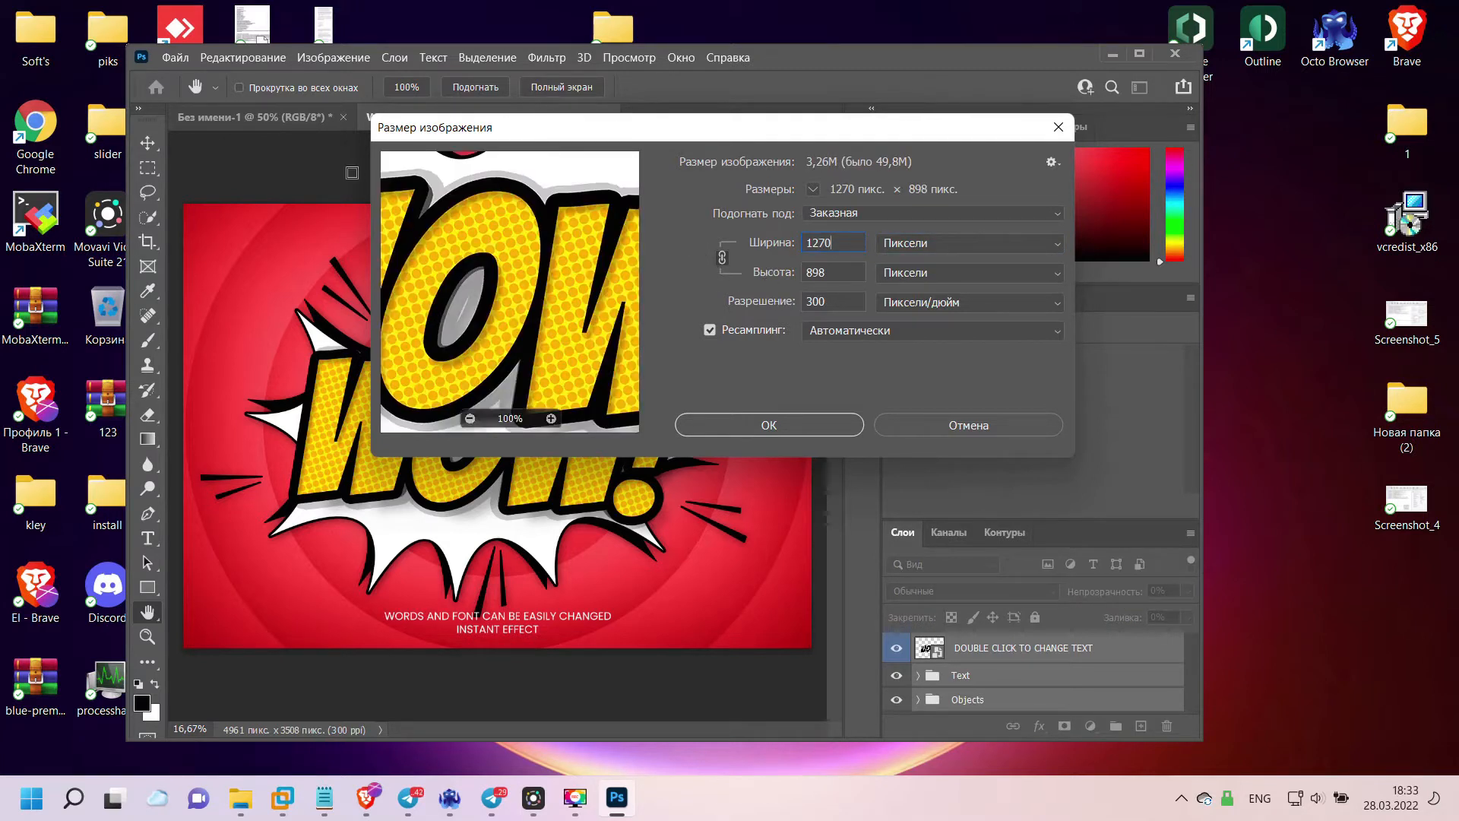
key("Tab")
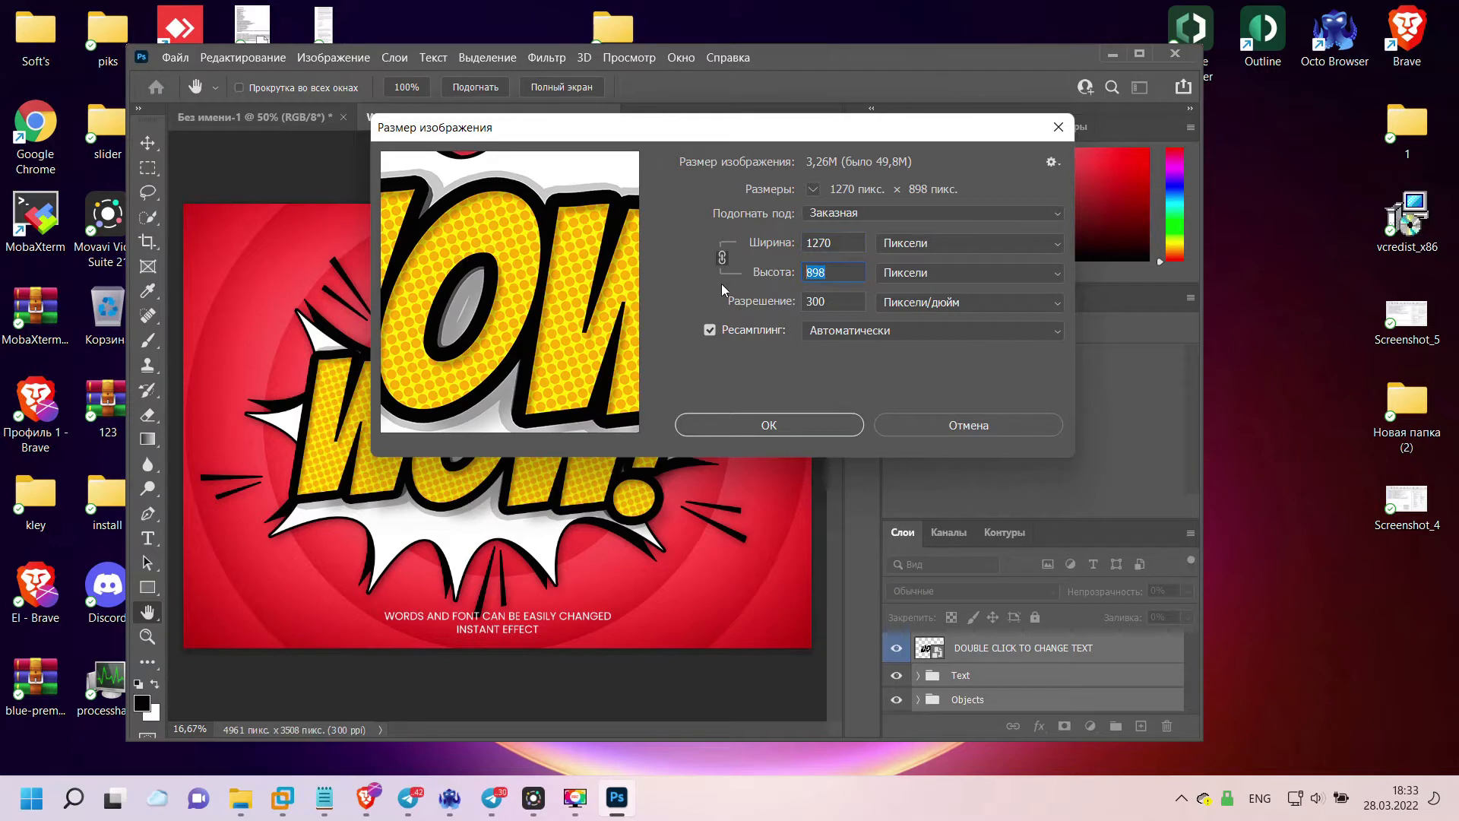
type("720")
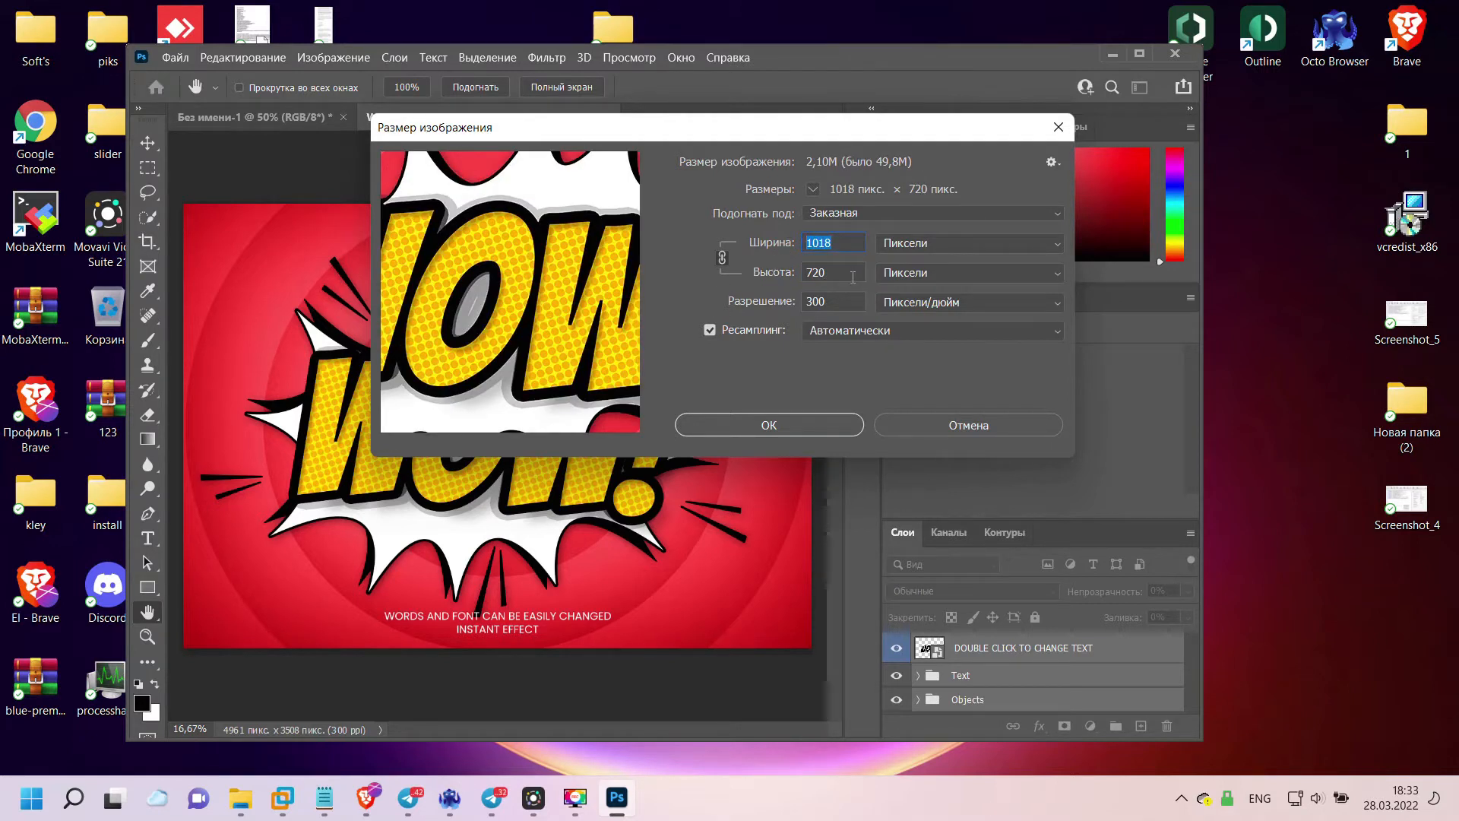
left_click(786, 417)
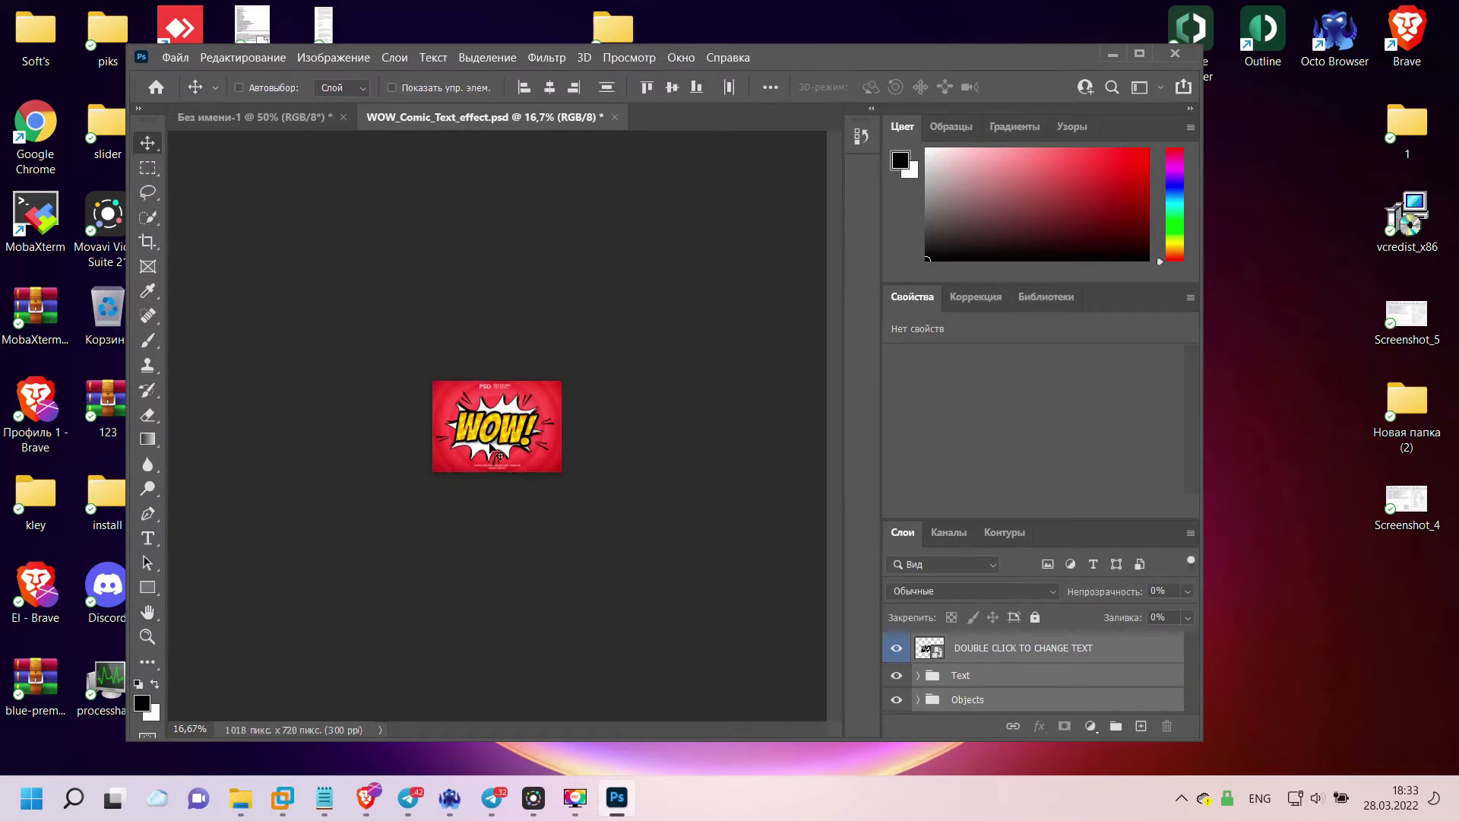
- Inspect the resized artwork at a closer zoom, compare it with the untitled document and check that document's canvas size
key("ctrl")
left_click(148, 636)
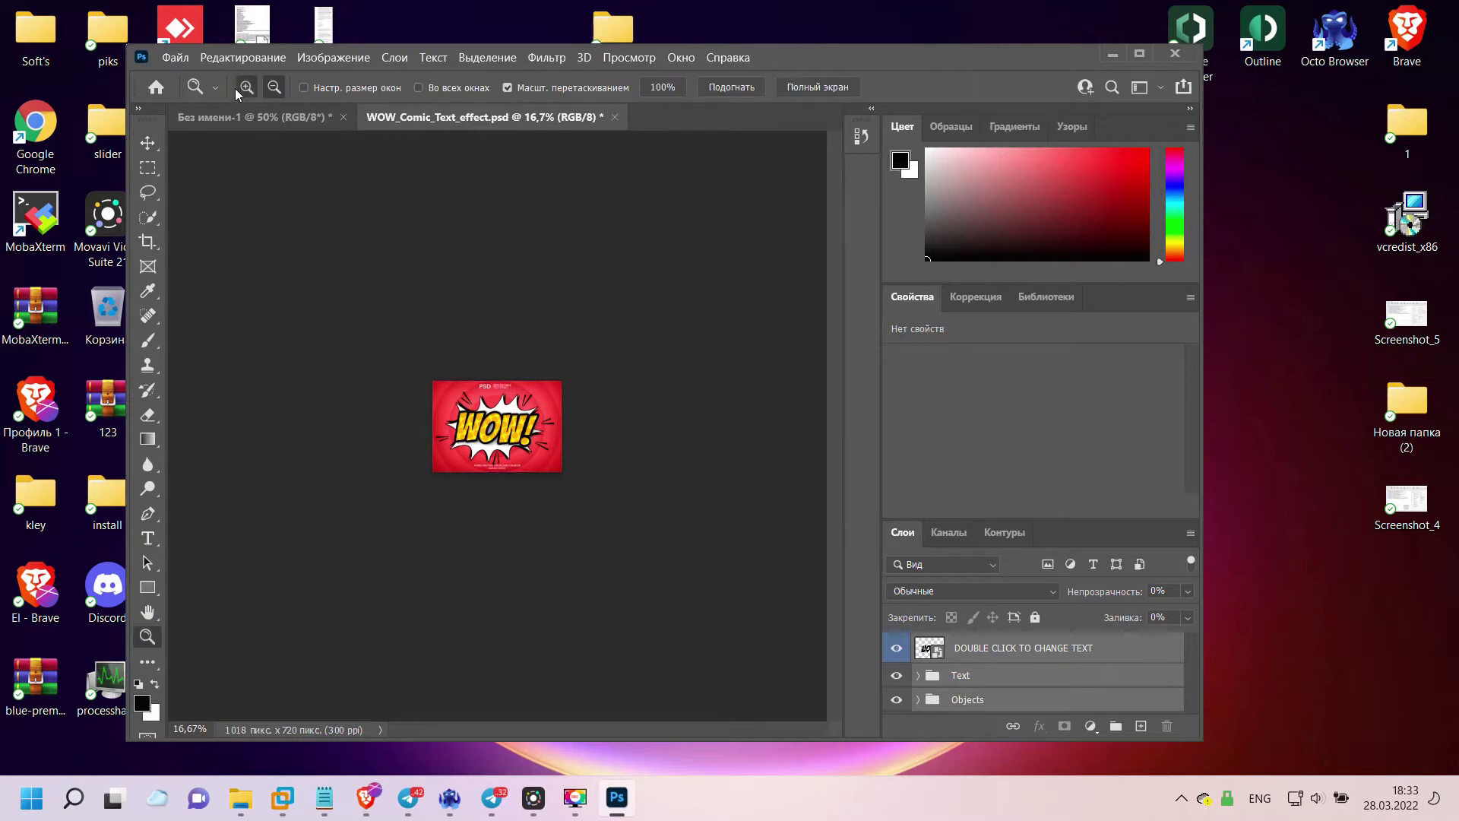
left_click_drag(489, 427, 626, 461)
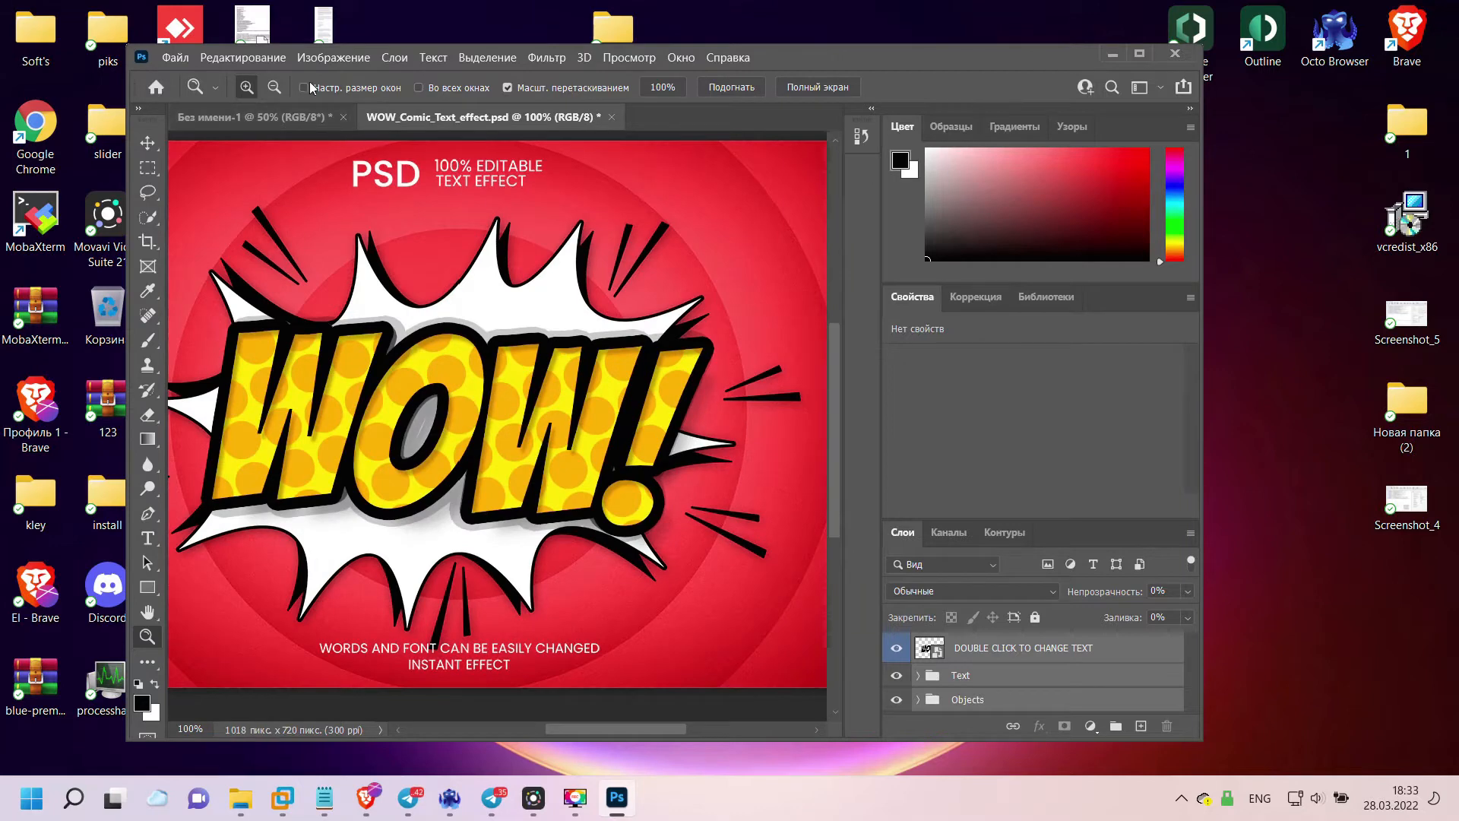
left_click(276, 86)
left_click(251, 116)
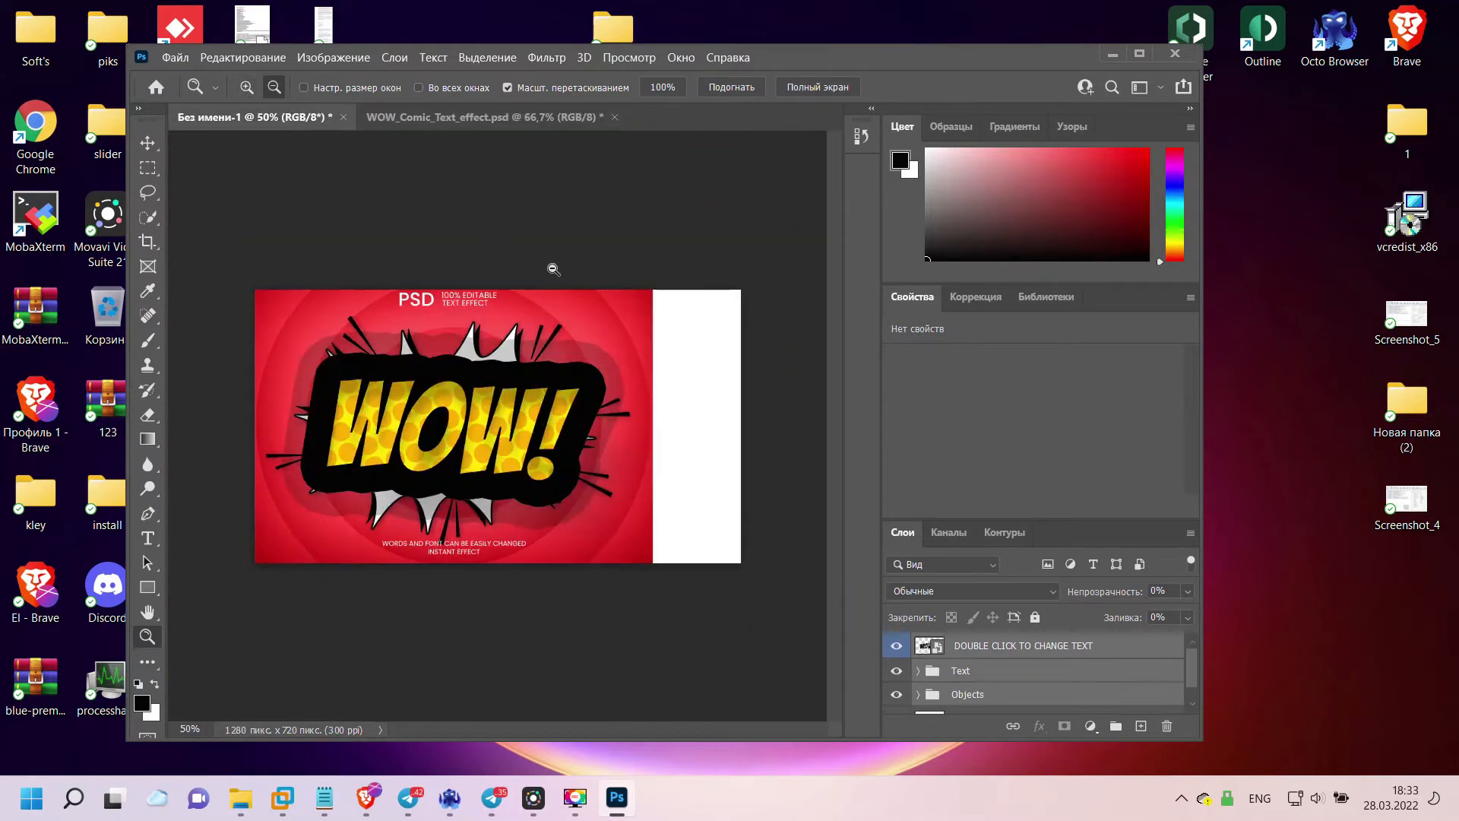
key("ctrl+n")
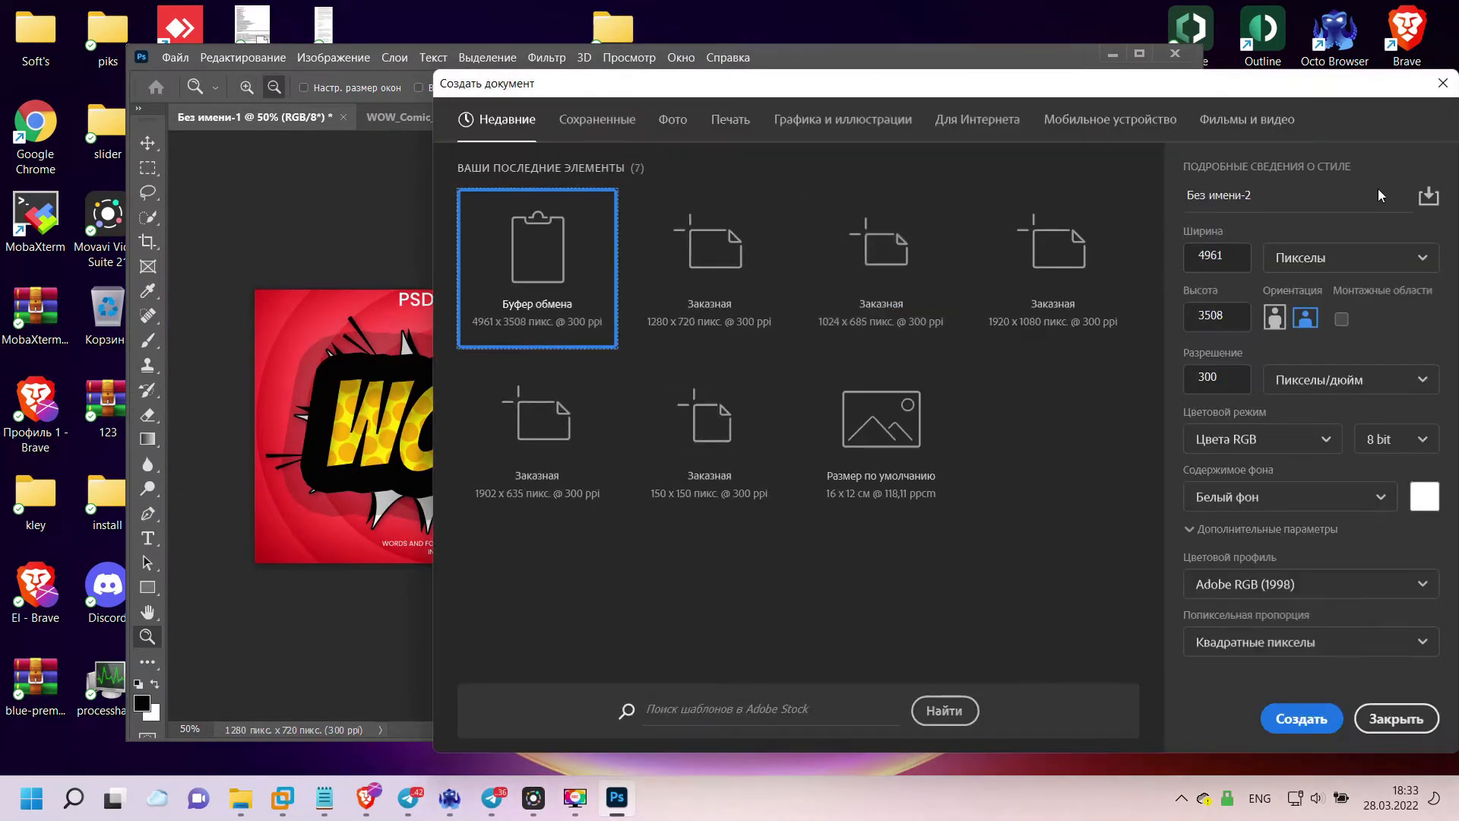
left_click(1443, 83)
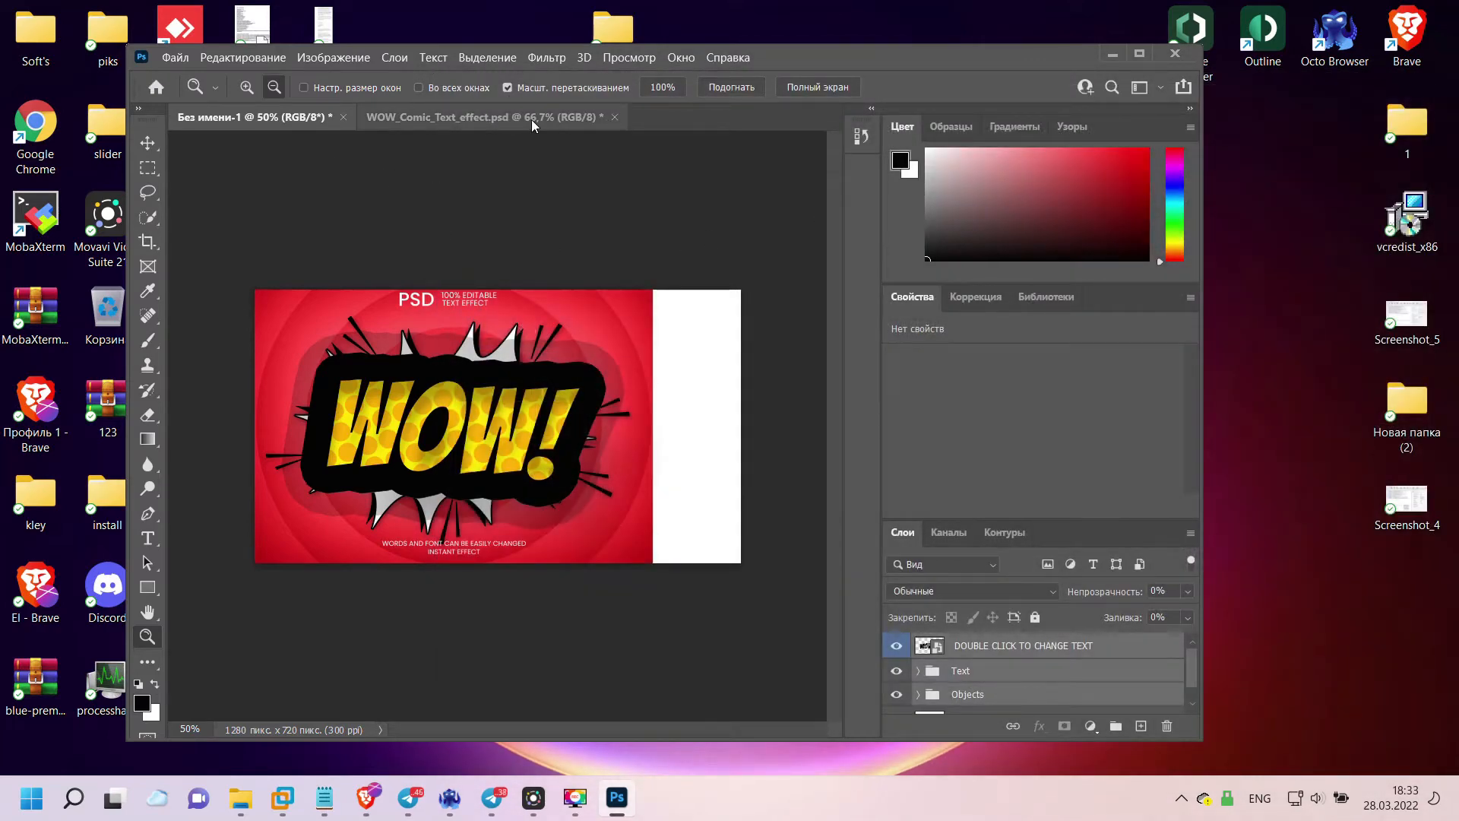
left_click(148, 142)
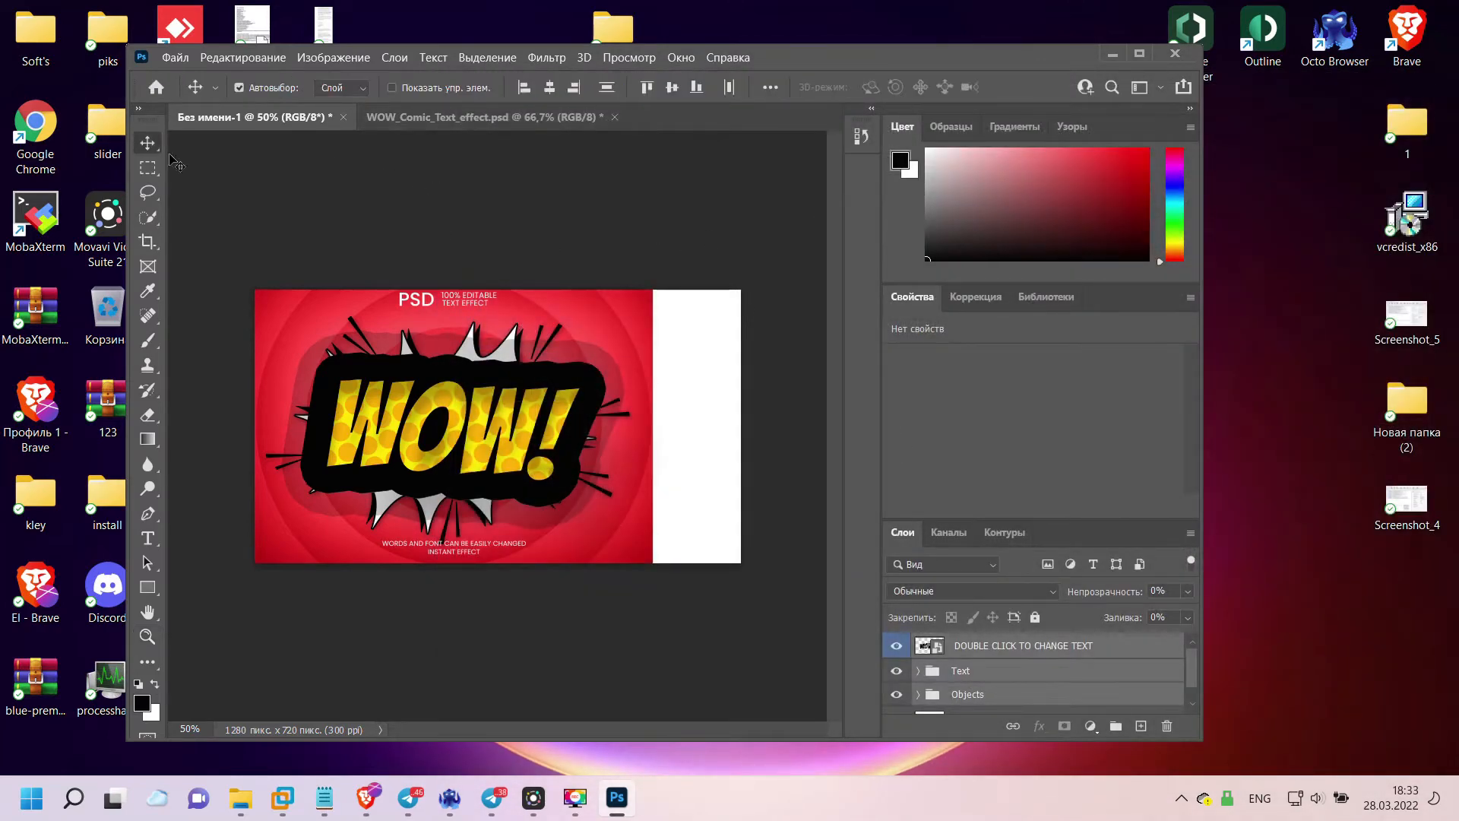
left_click(465, 258)
left_click(335, 58)
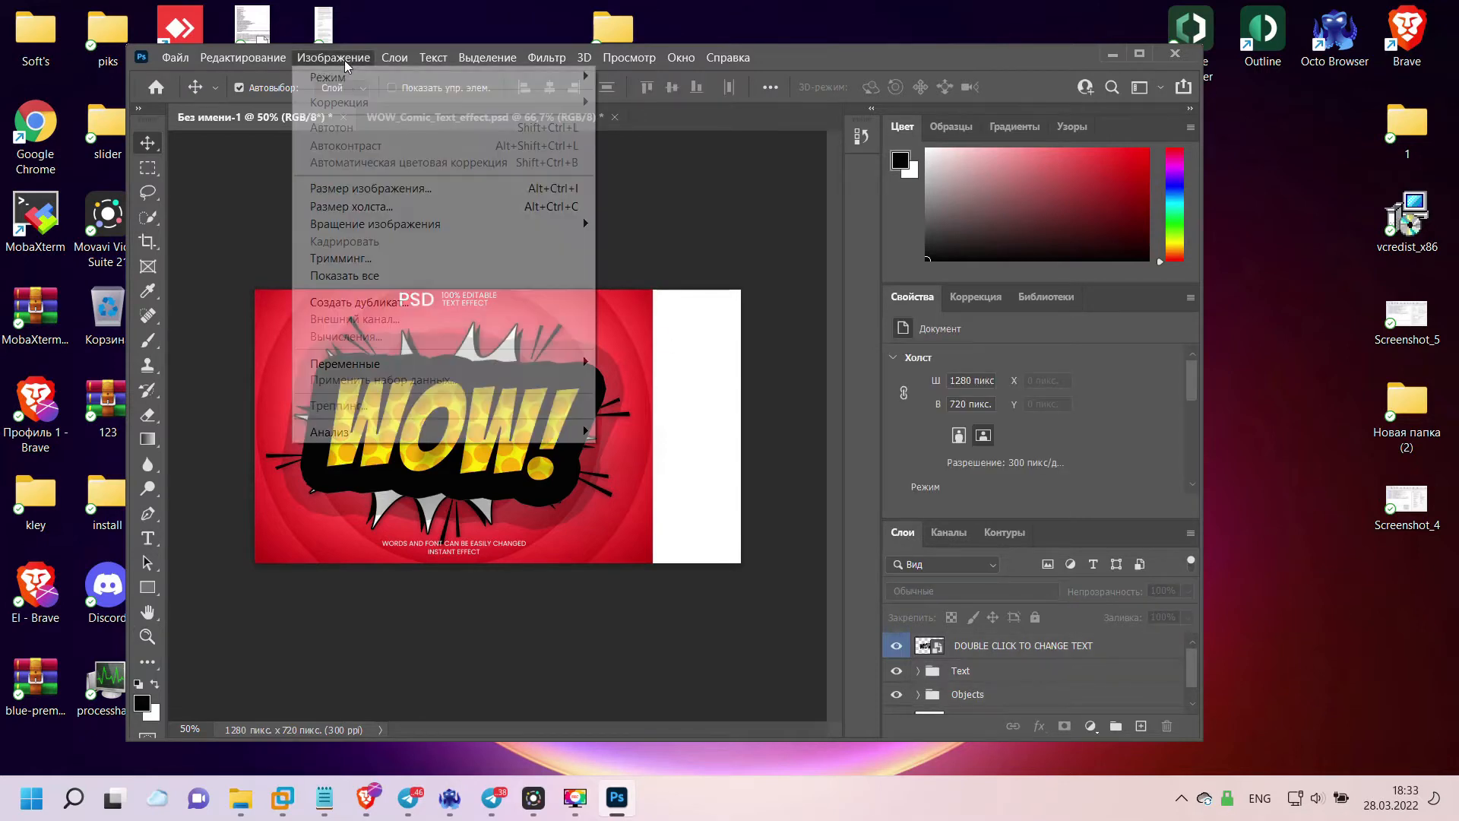
left_click(348, 207)
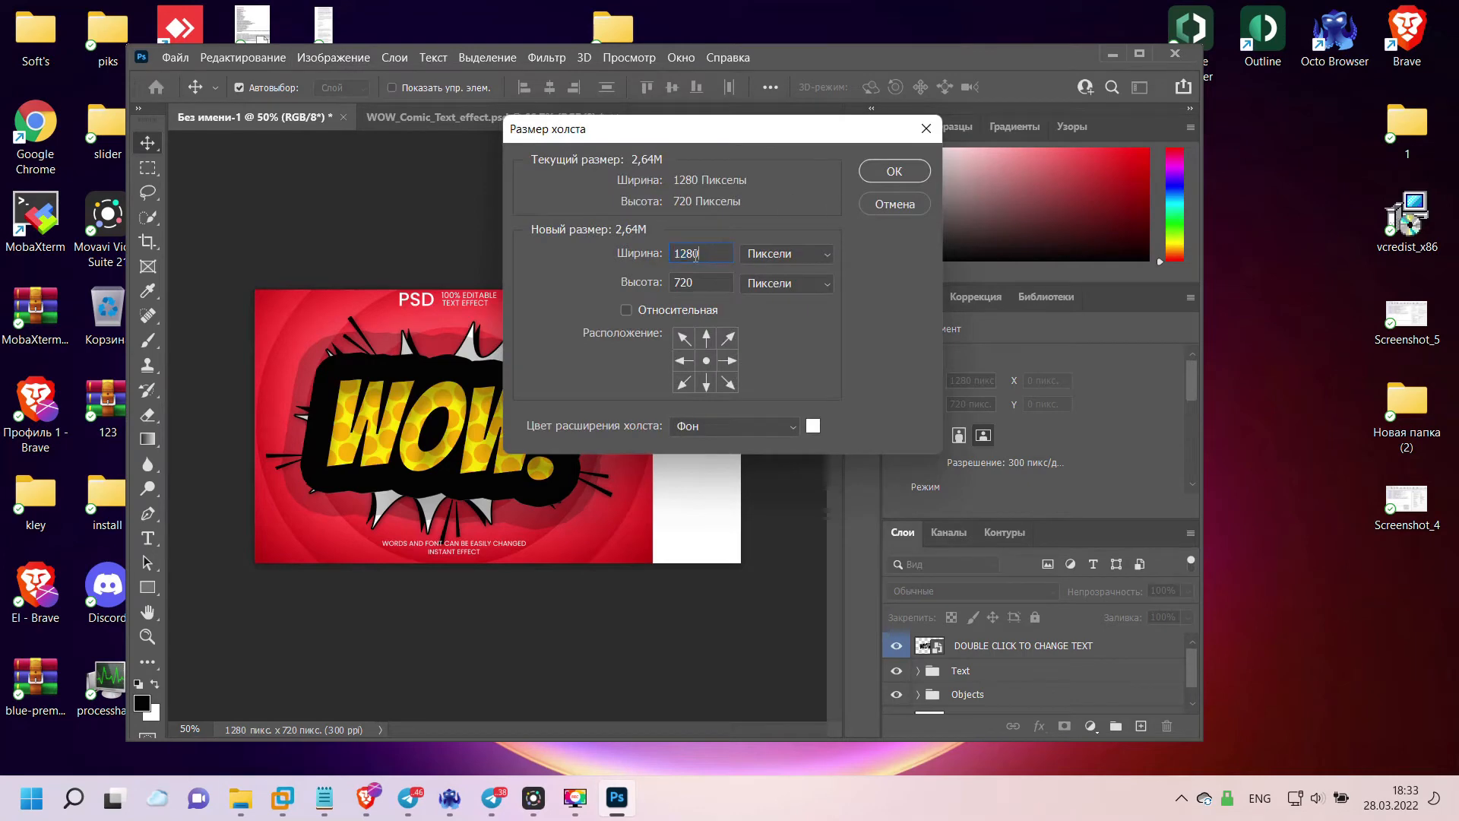
left_click(887, 171)
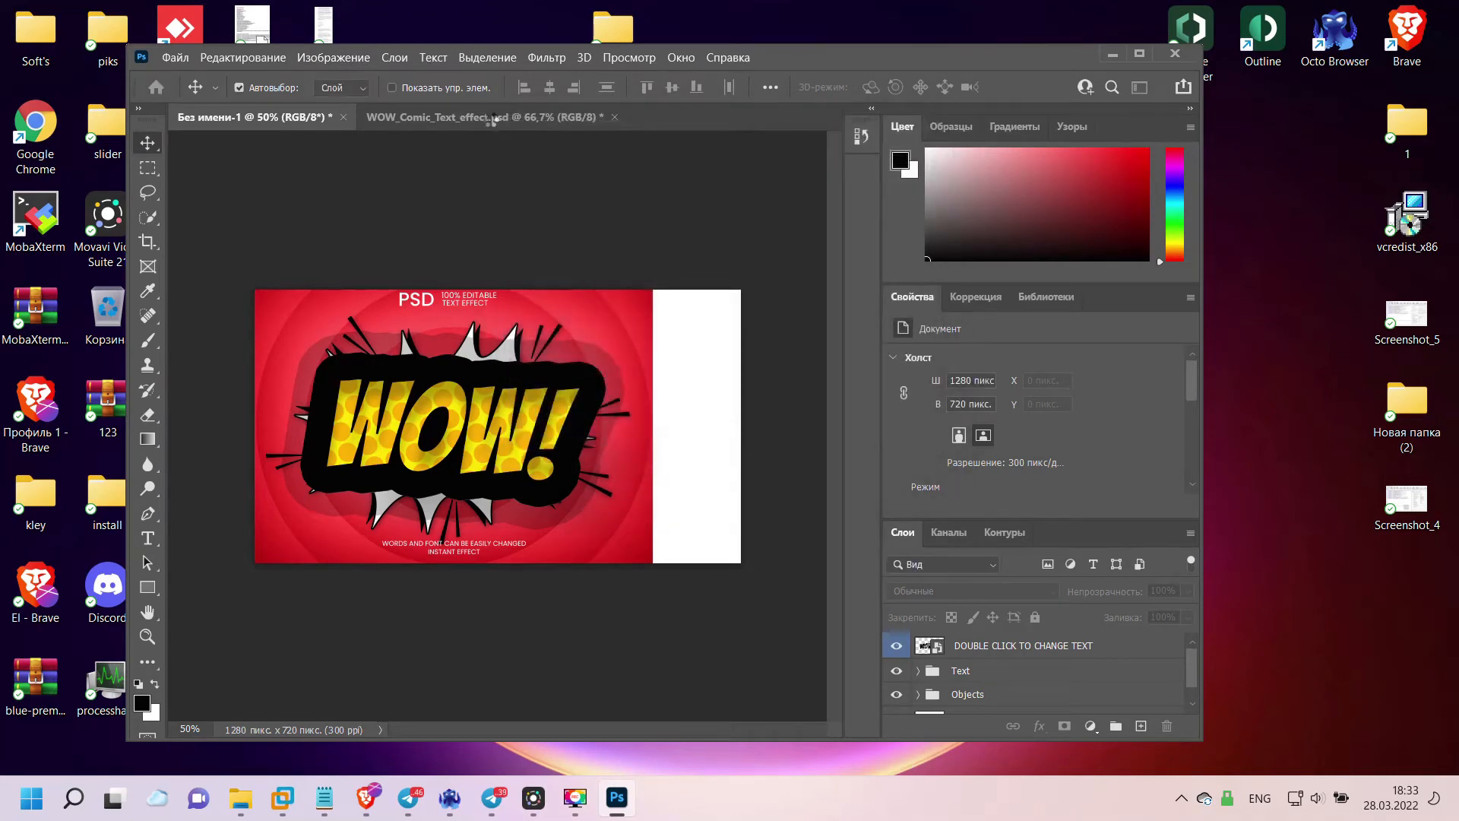
- Widen the canvas of the WOW_Comic_Text_effect document to 1280 pixels, keeping the artwork centred
left_click(493, 118)
left_click(333, 57)
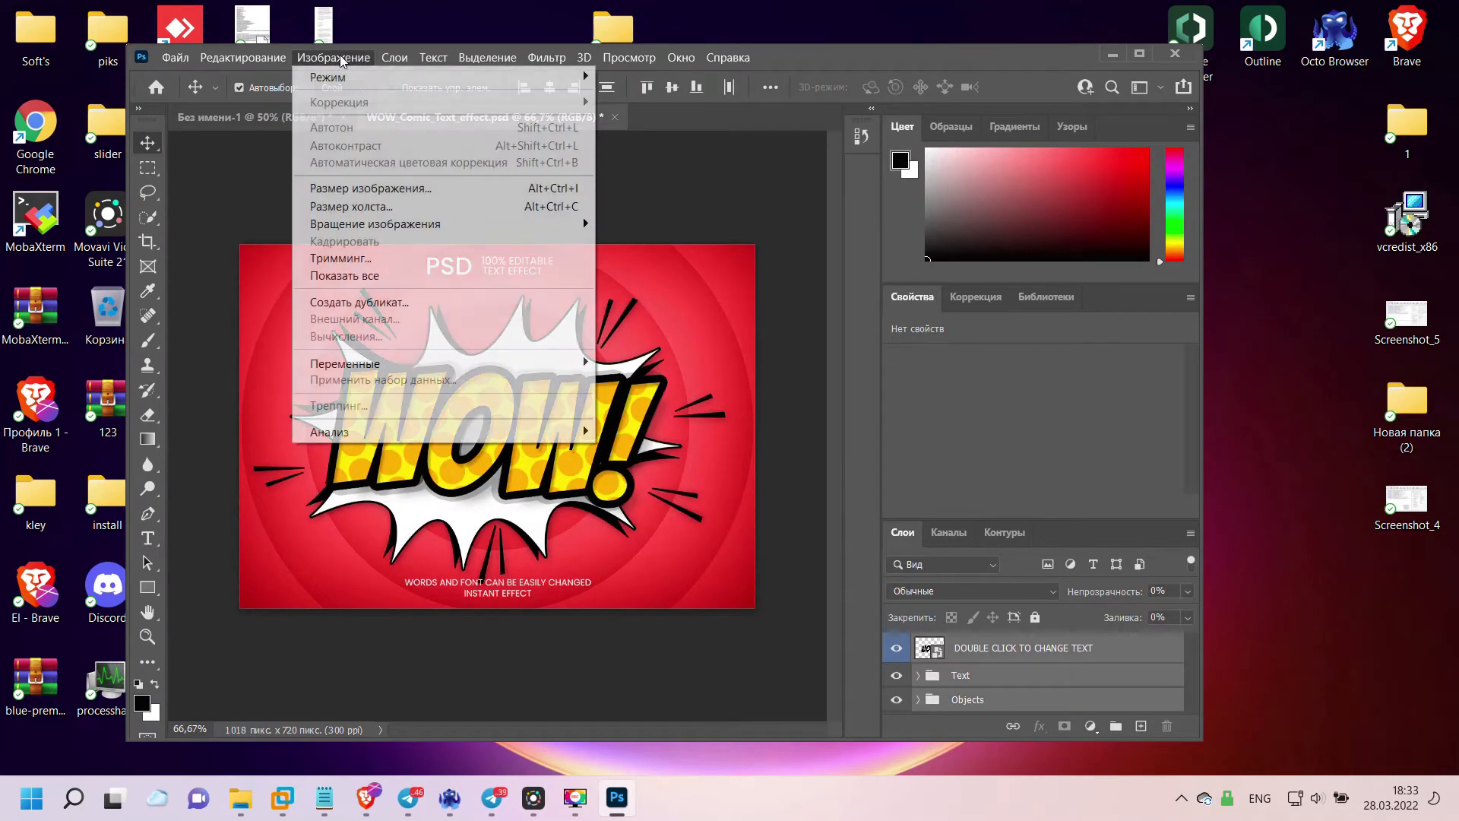
left_click(385, 212)
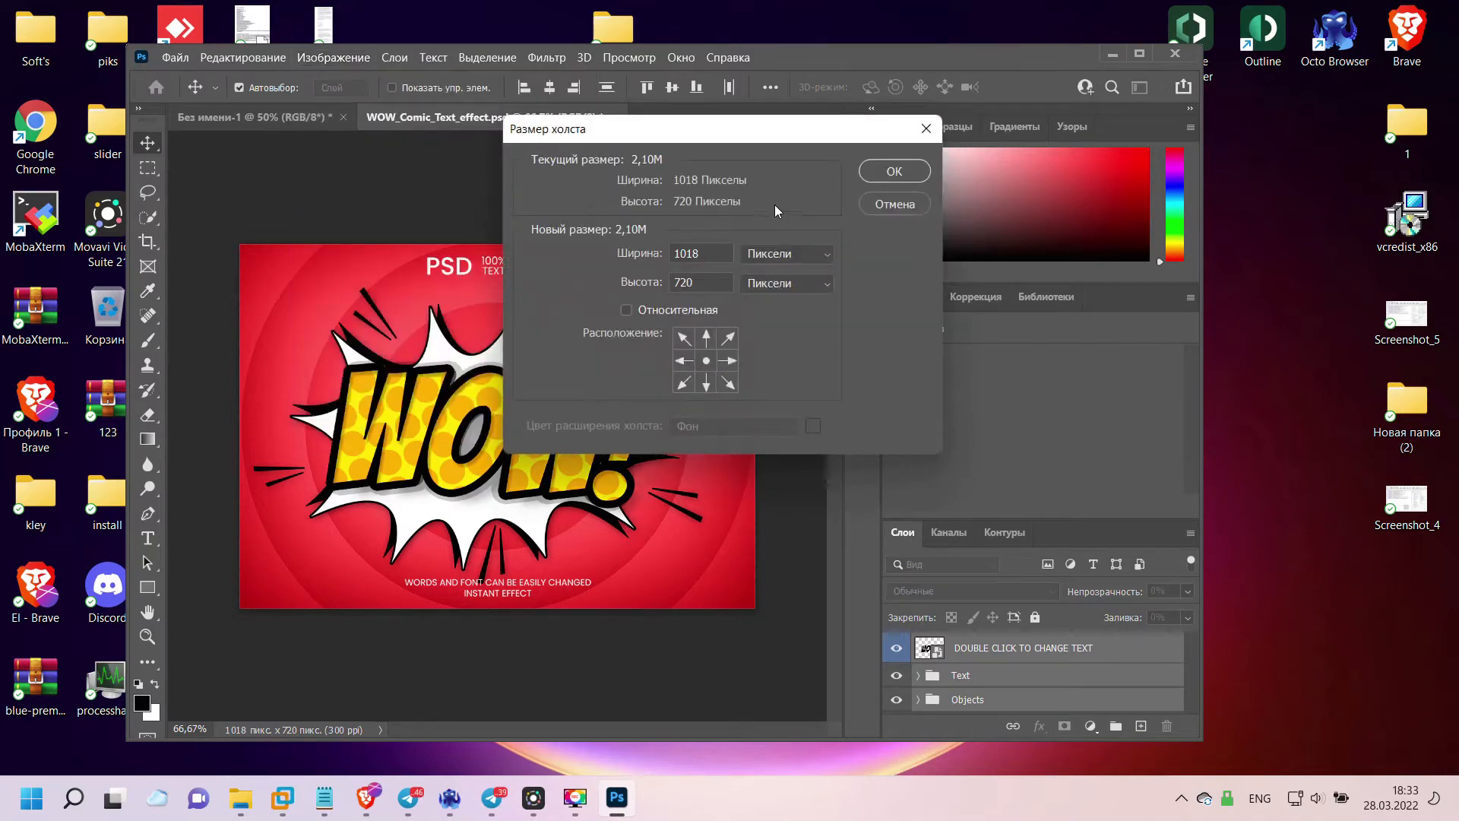
type("1280")
left_click(893, 171)
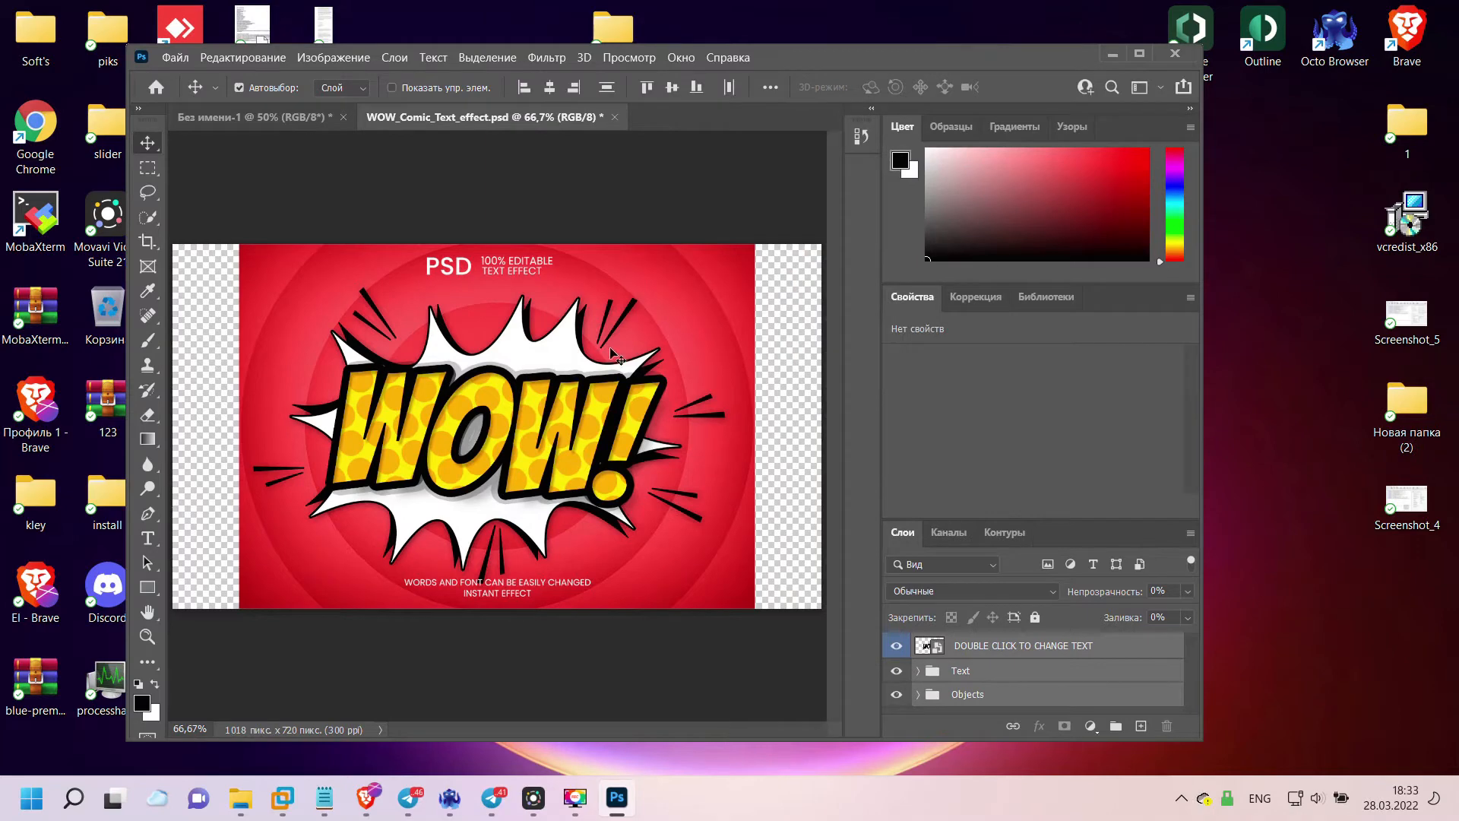
- Shift all the comic artwork layers left on the widened canvas with Free Transform, to X about 590 pixels at 100% scale
key("ctrl+t")
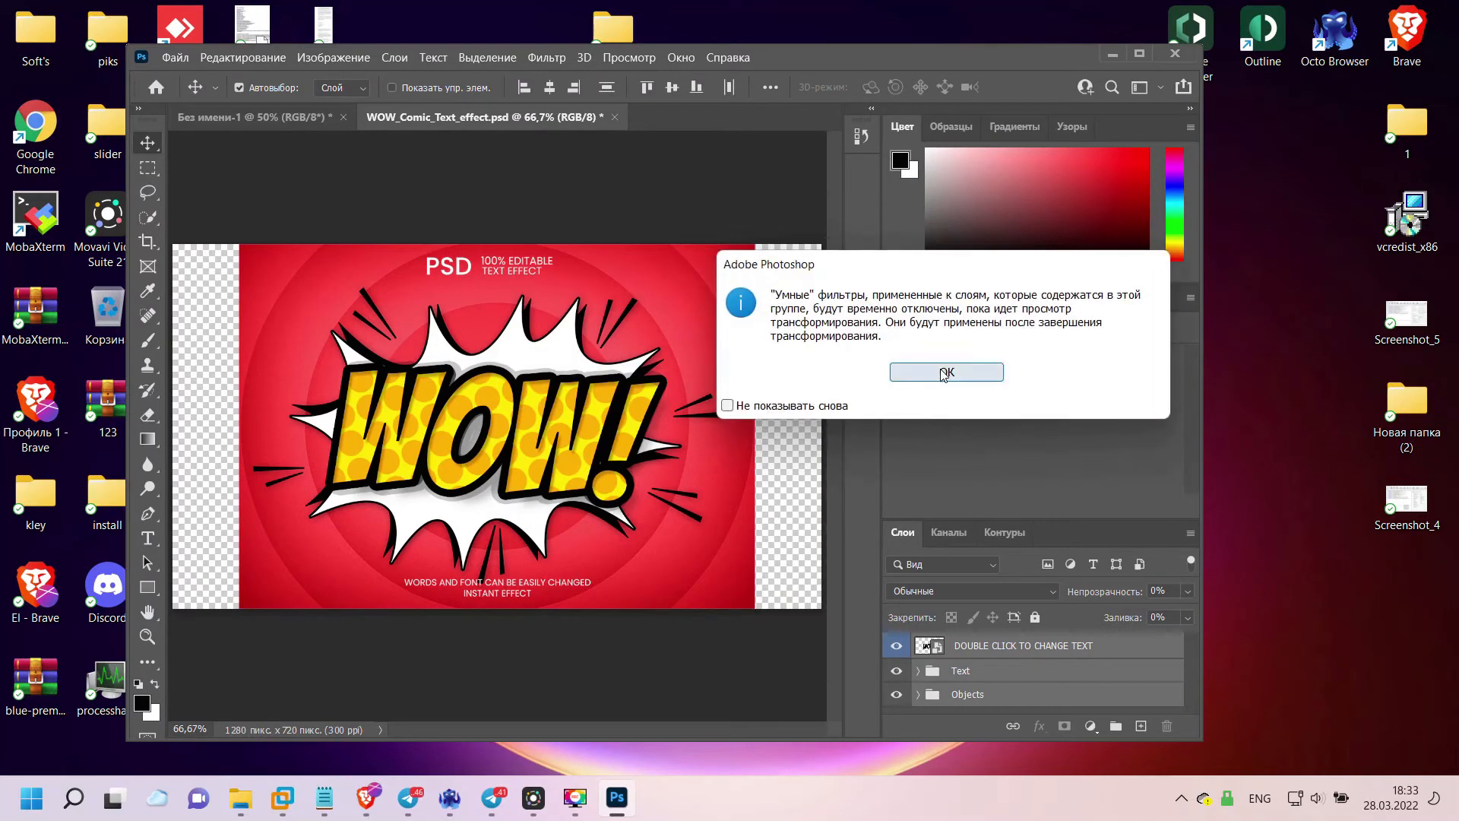
left_click(944, 372)
left_click_drag(749, 608, 836, 665)
left_click_drag(728, 585, 656, 526)
left_click_drag(473, 177, 471, 244)
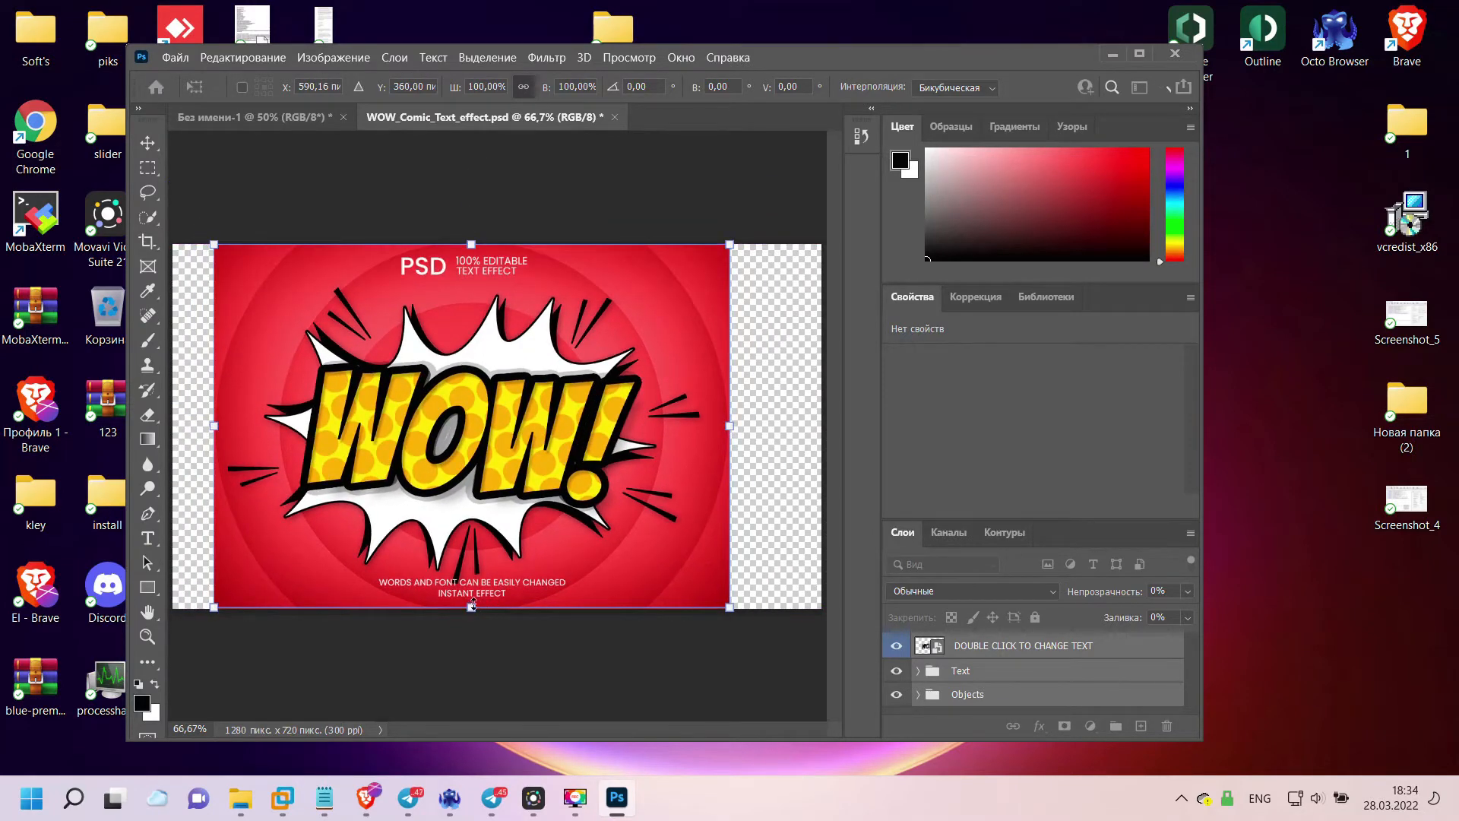
left_click(149, 143)
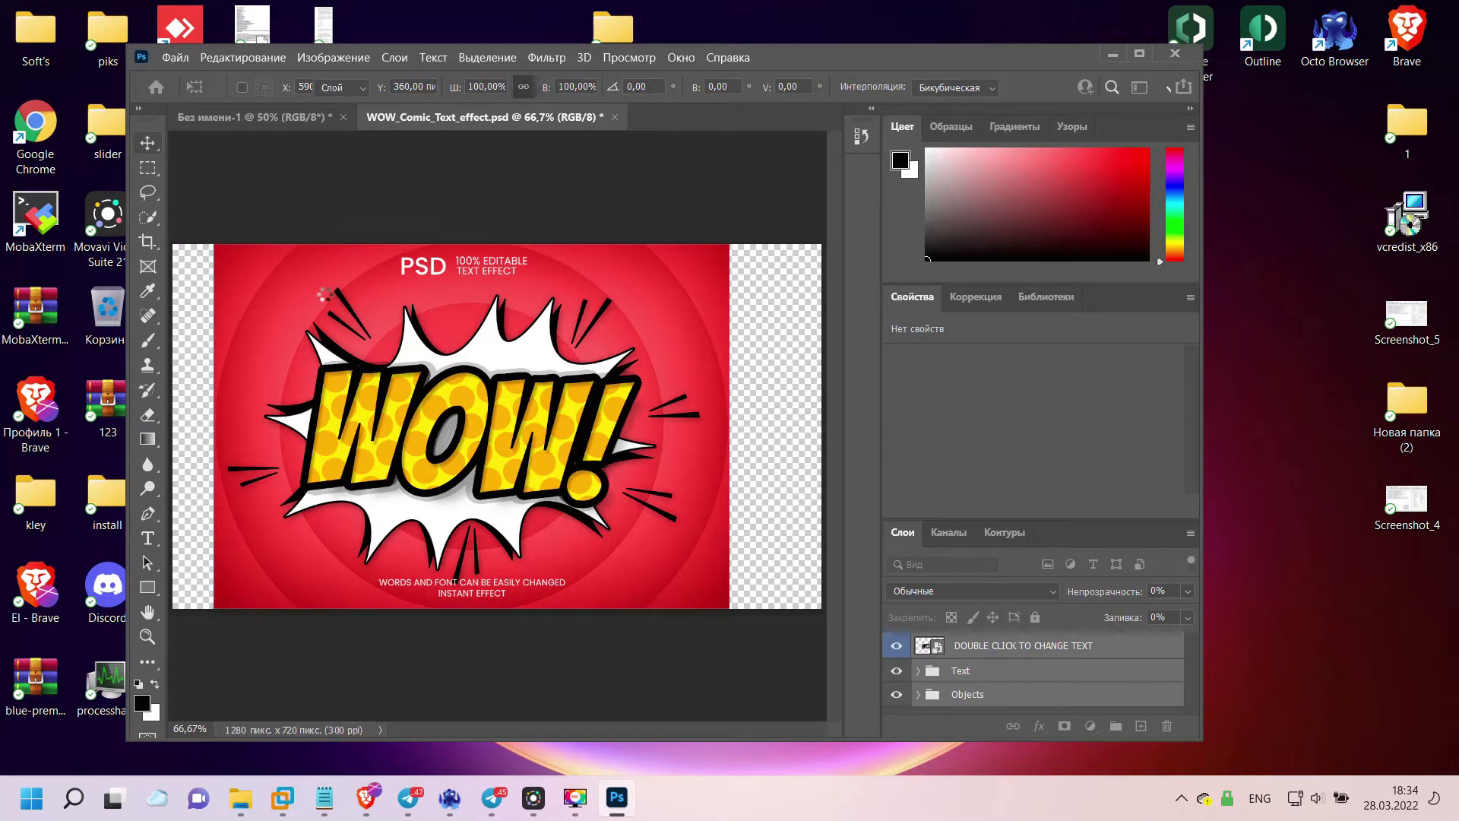
- Move the red Background layer to the canvas's left edge and scale it to 126%, positioned to fill the whole canvas
left_click_drag(327, 301, 276, 300)
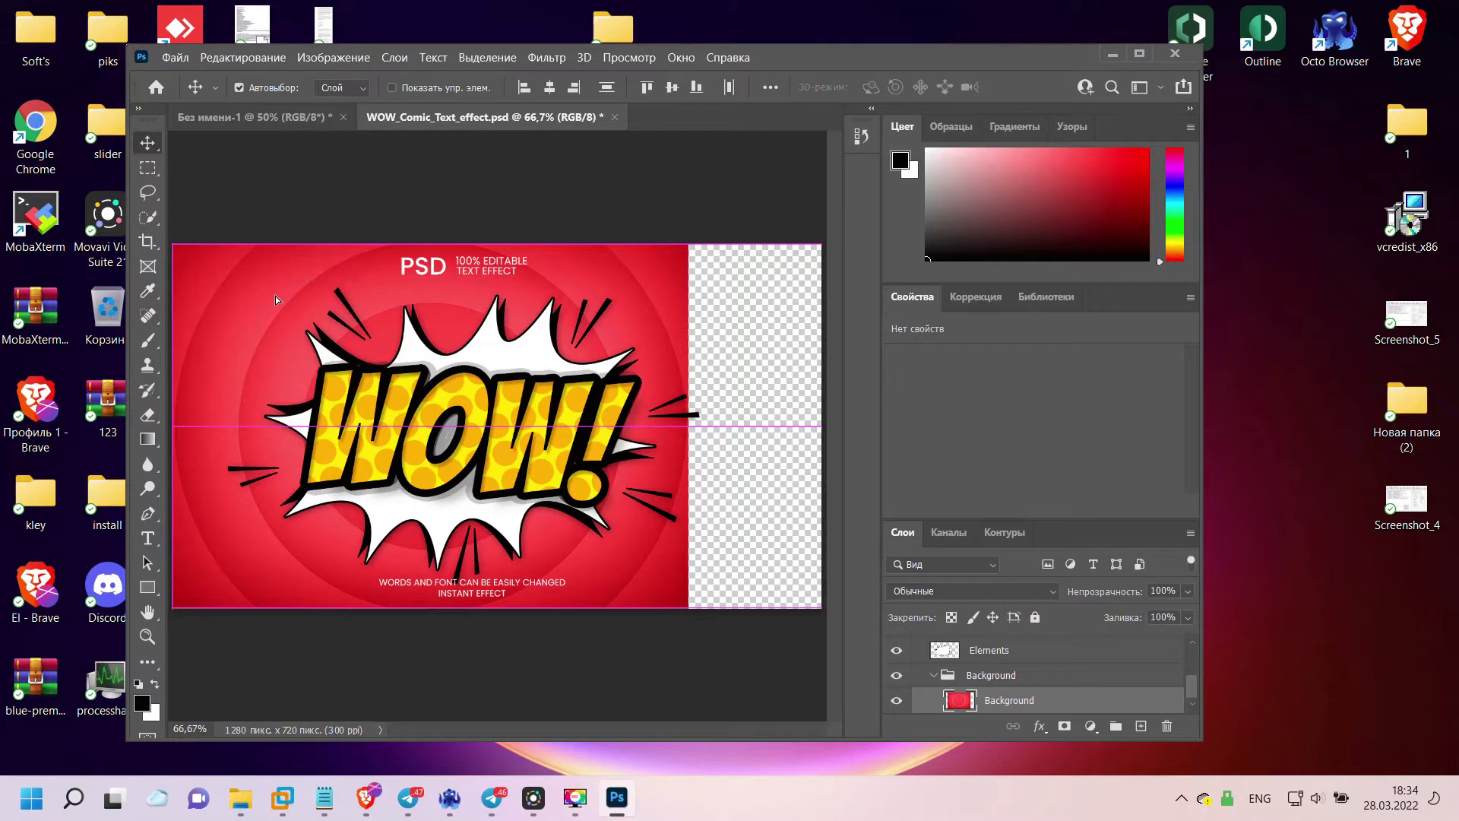
left_click(940, 652)
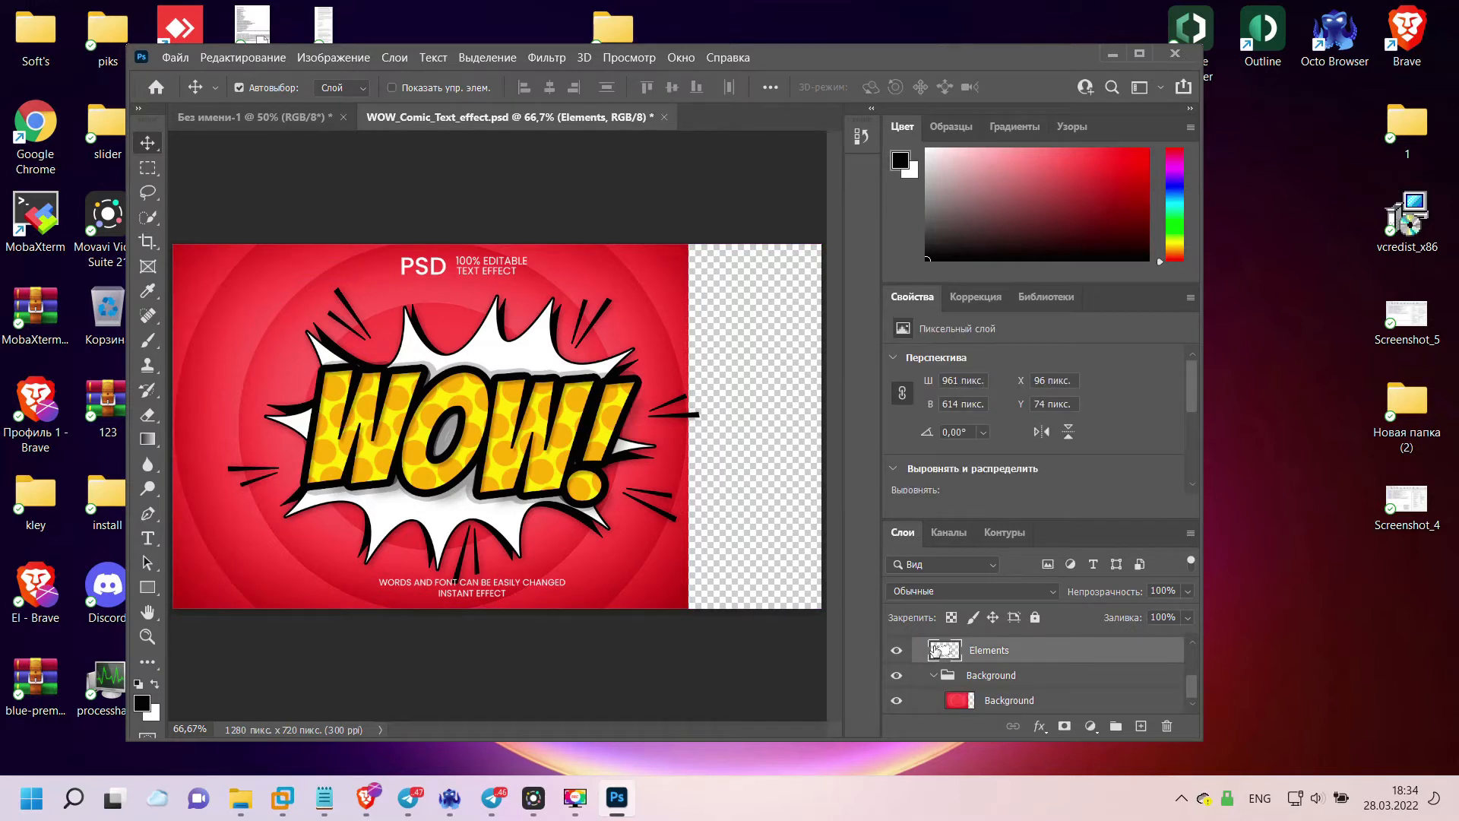
left_click(668, 594)
key("ctrl+t")
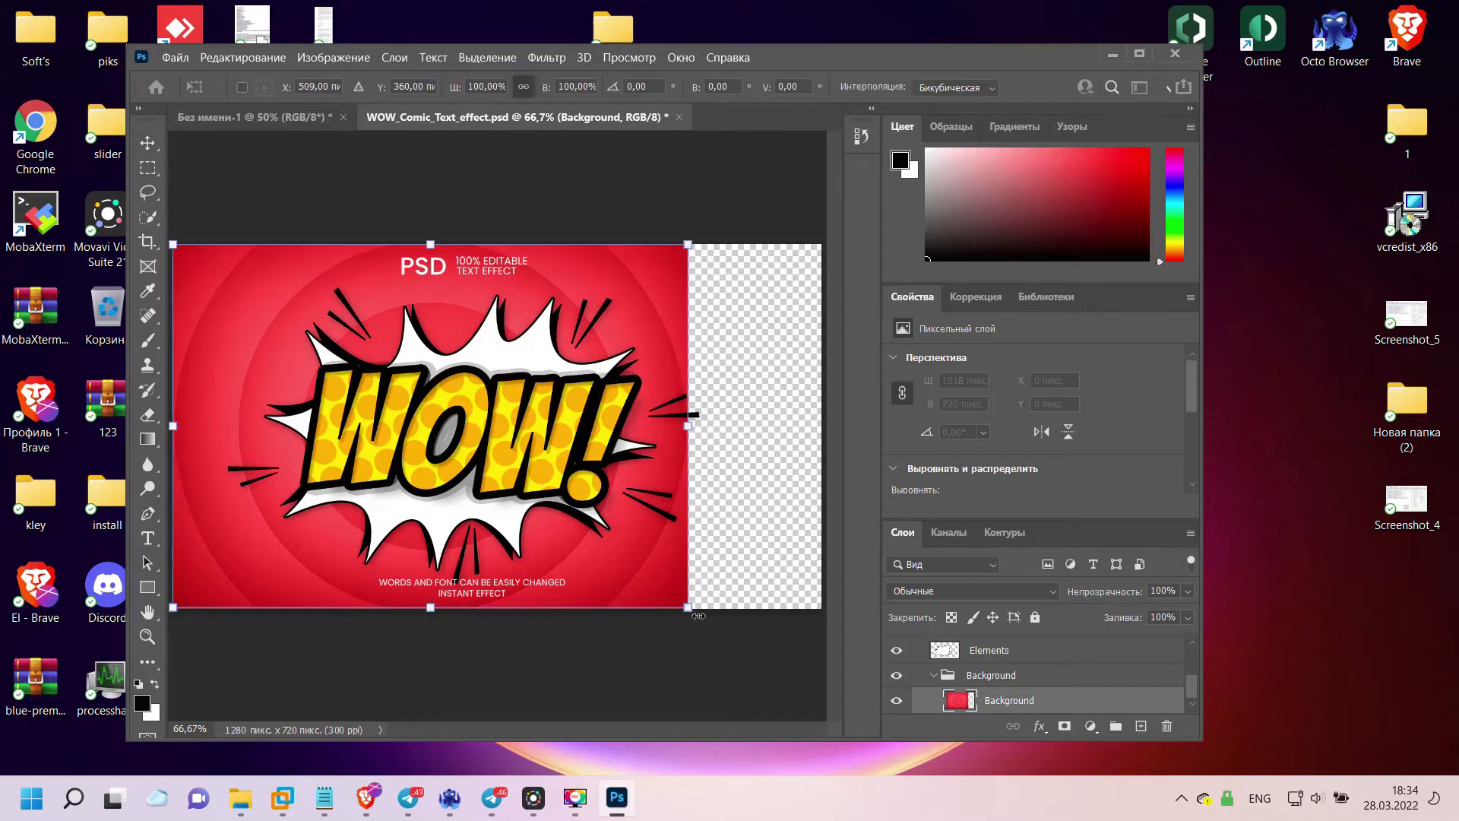
left_click_drag(688, 608, 862, 631)
left_click_drag(642, 566, 645, 532)
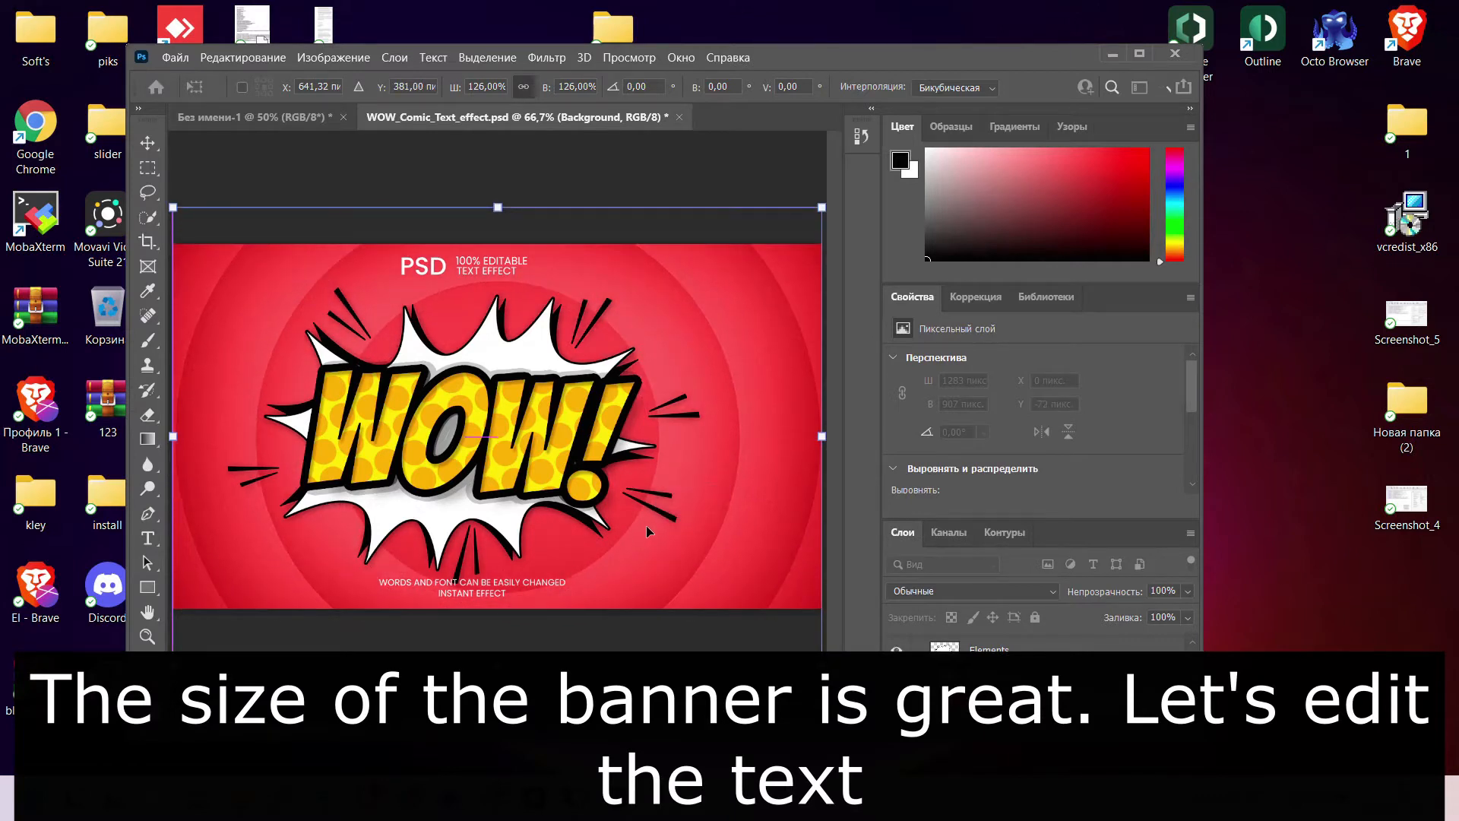
key("Return")
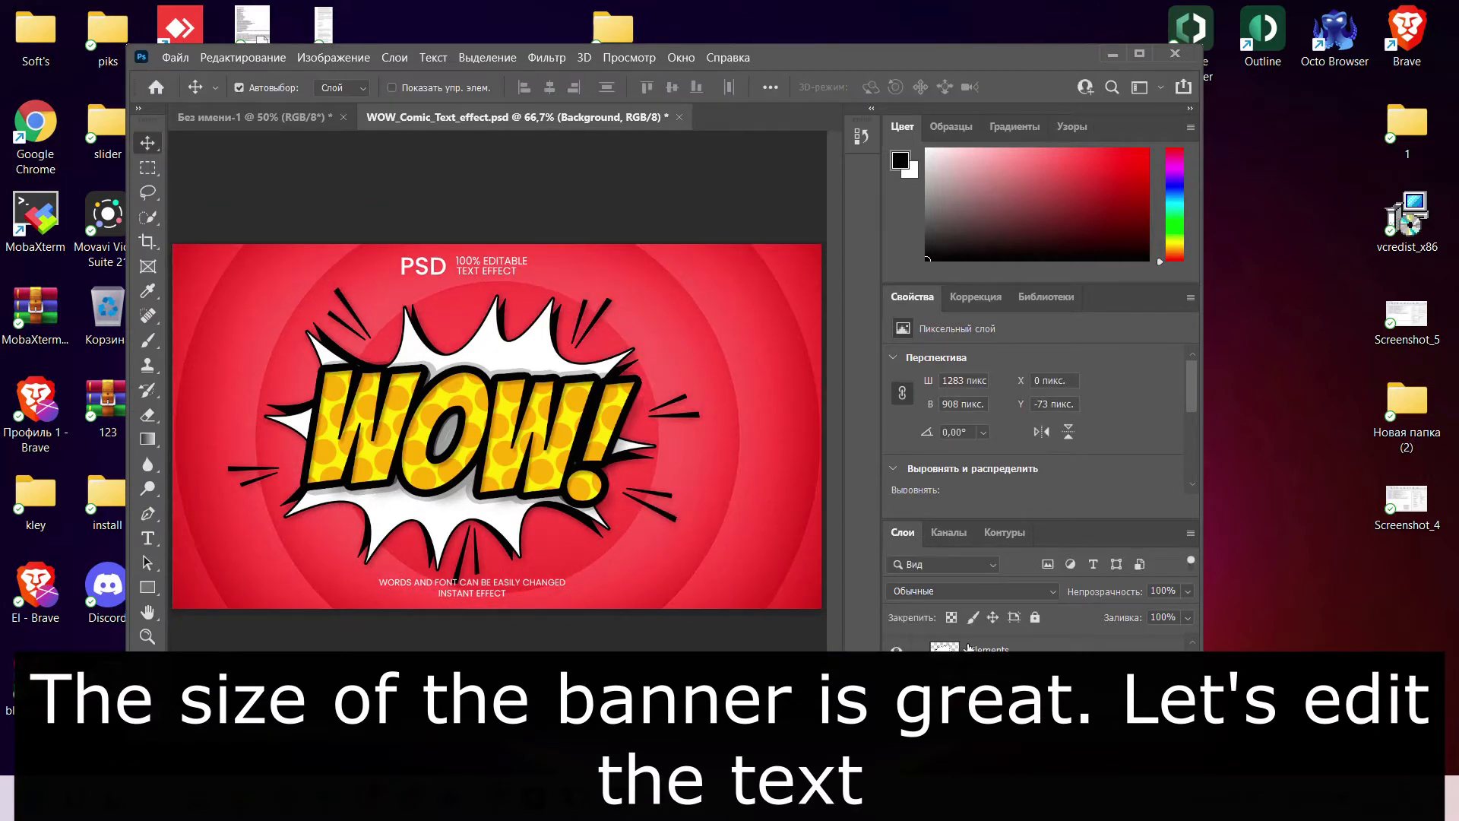
- Open the DOUBLE CLICK TO CHANGE TEXT smart object and try to edit its WOW! text
left_click(995, 655)
scroll(995, 656, "up", 3)
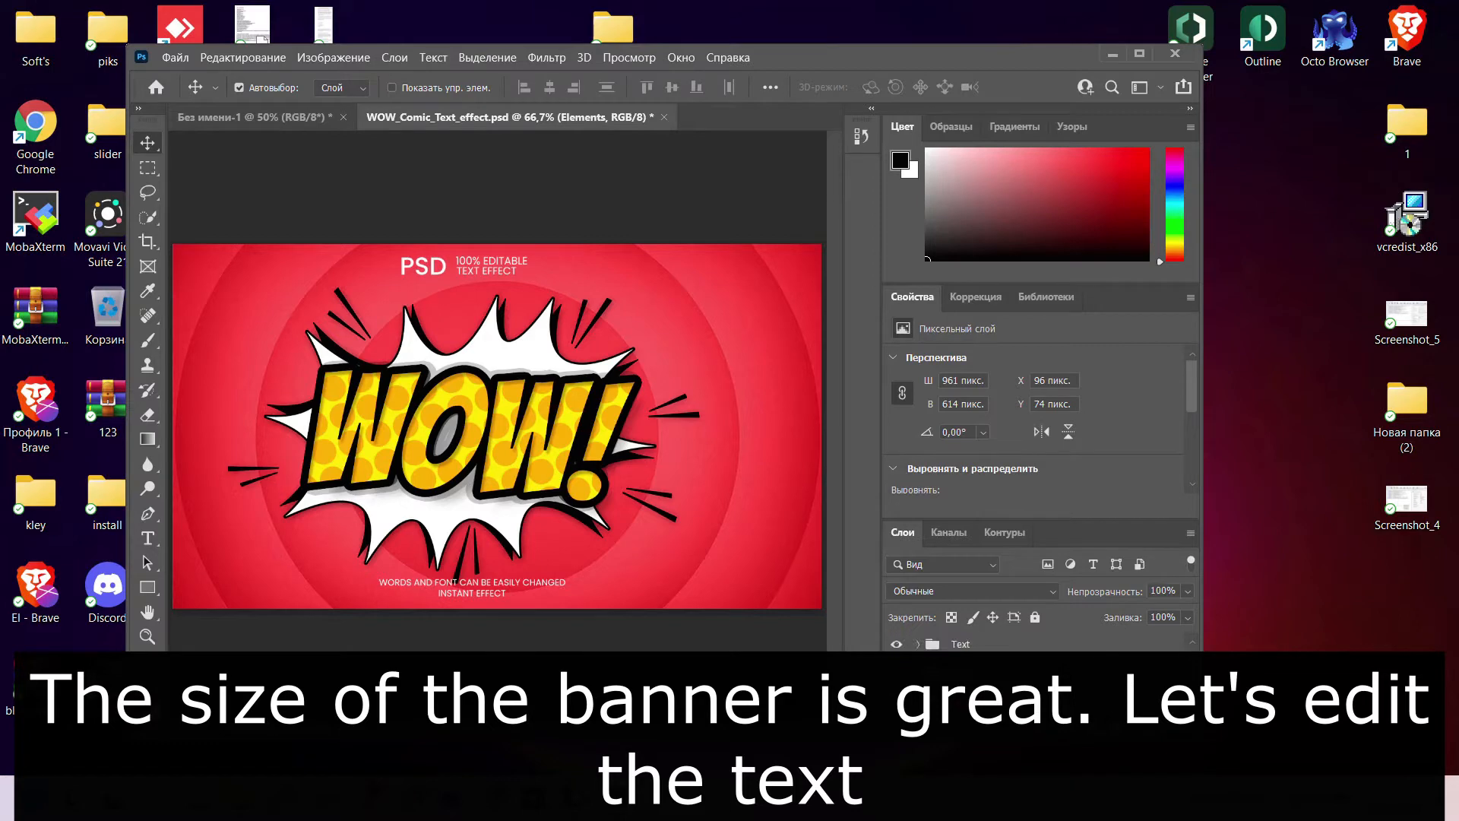
scroll(949, 683, "up", 2)
scroll(948, 683, "up", 1)
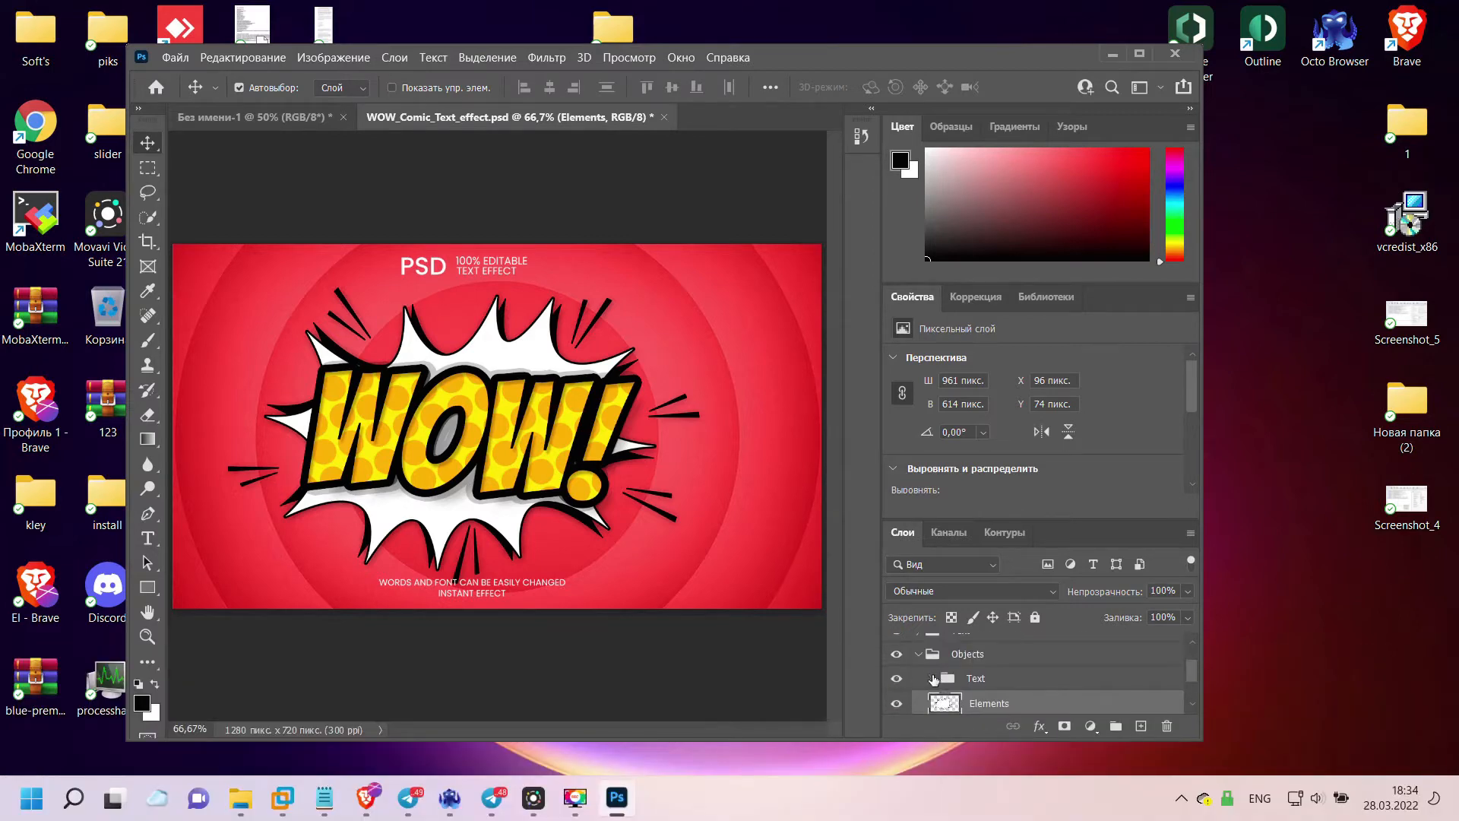
left_click(959, 701)
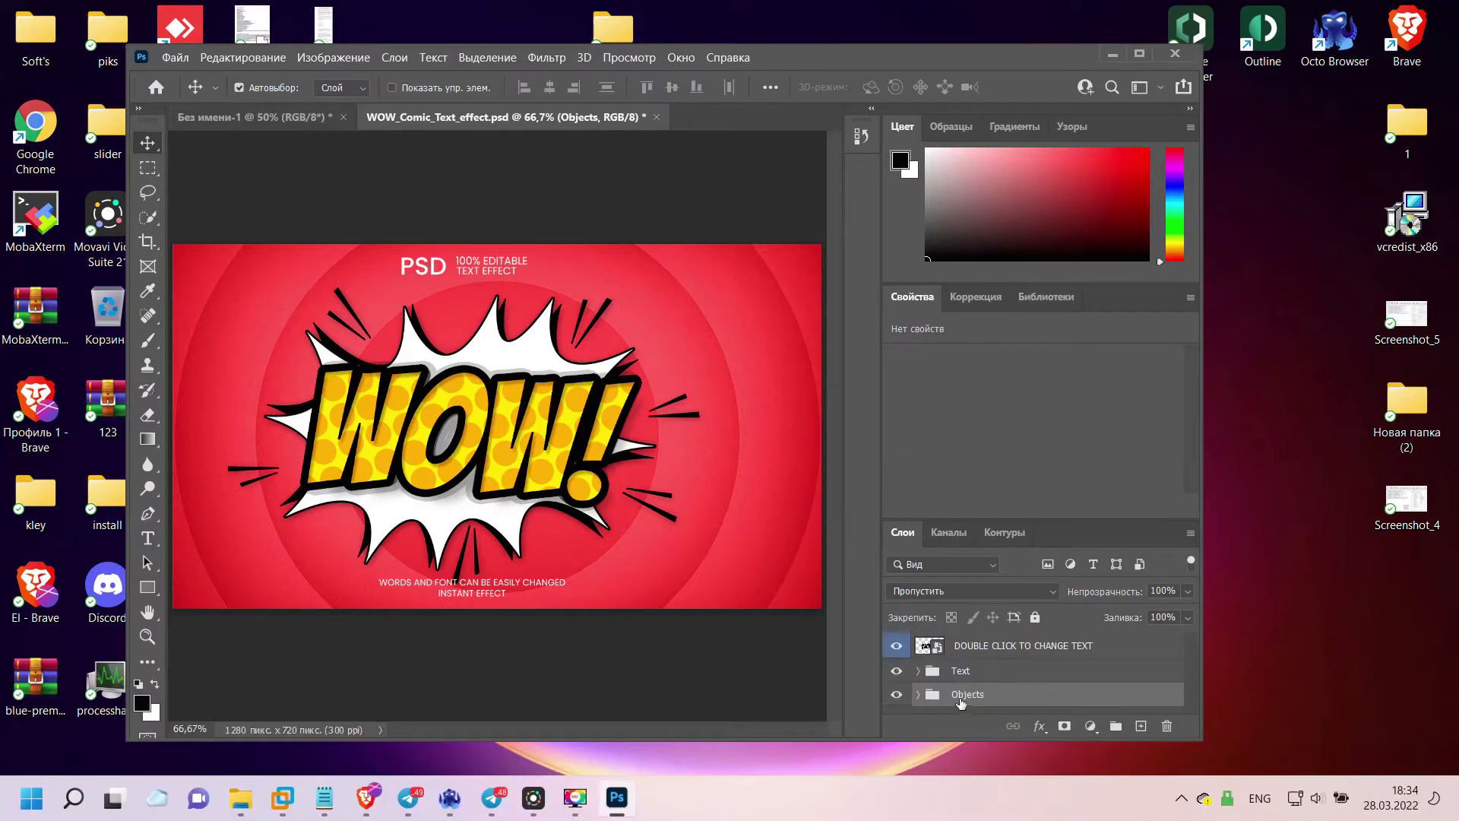
double_click(925, 647)
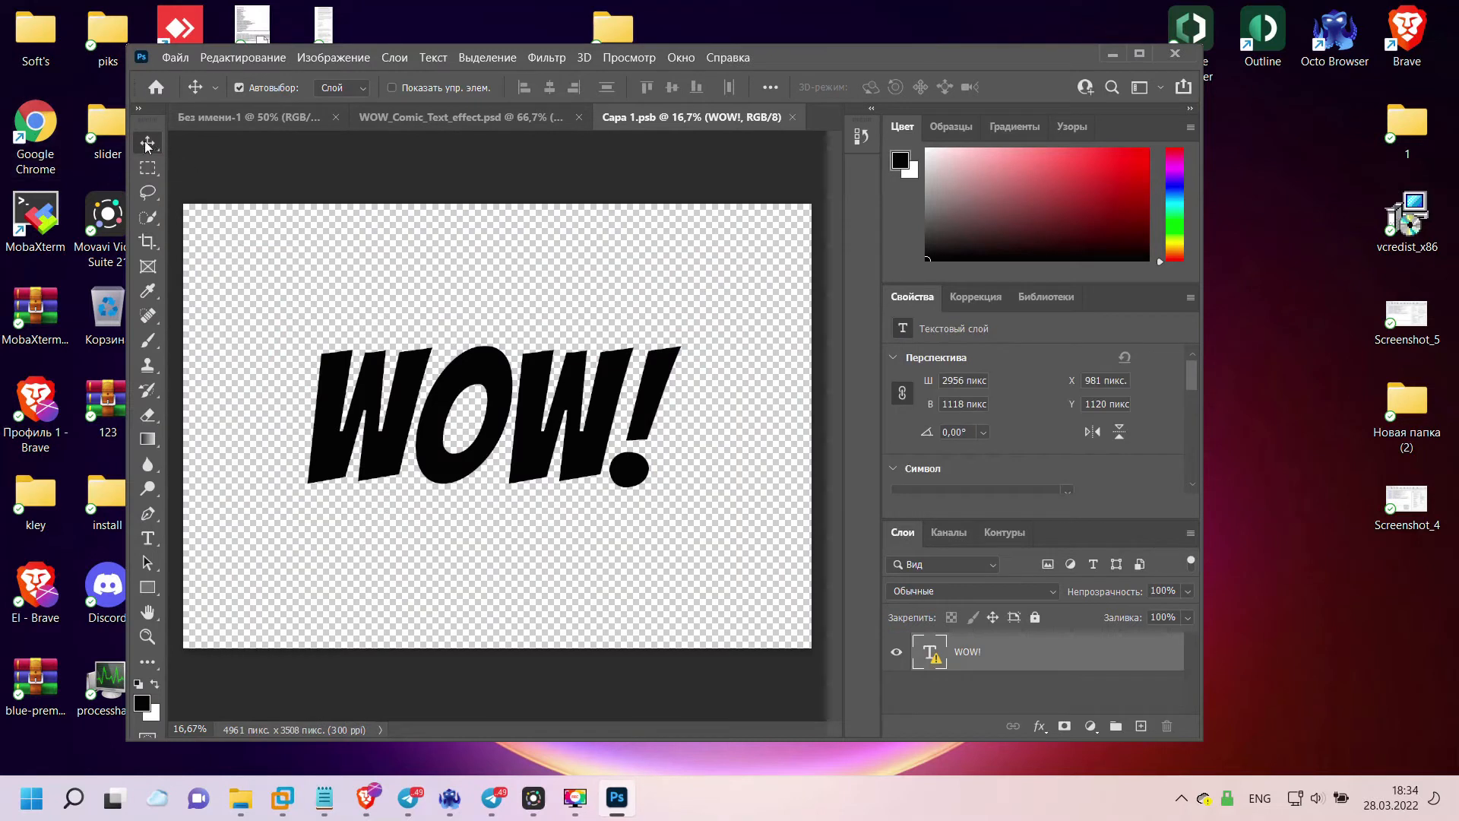
double_click(541, 420)
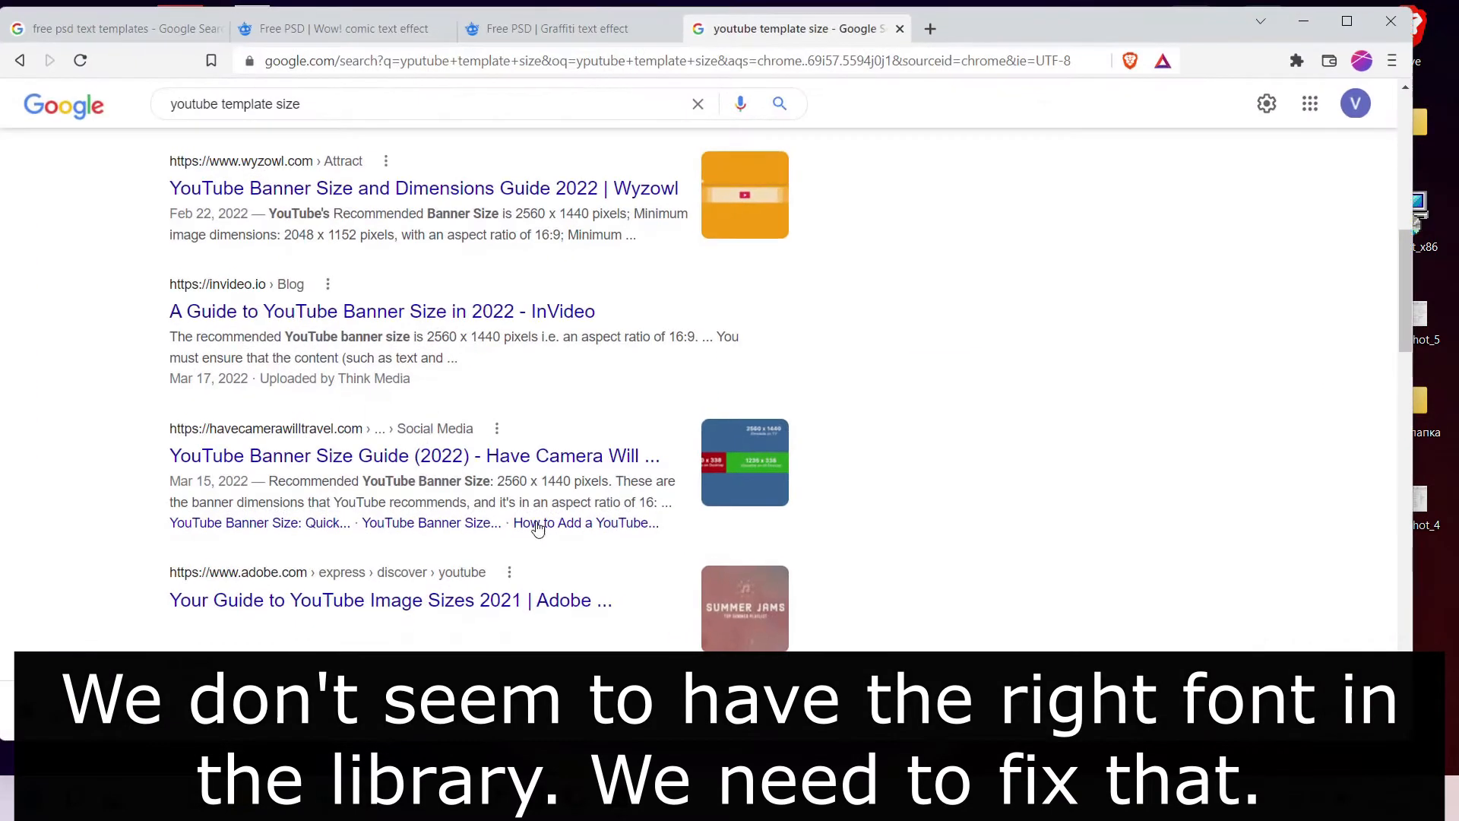
- Switch to the Brave browser and search Google for "Bangers regular" in a new tab
left_click(928, 28)
type("Ba")
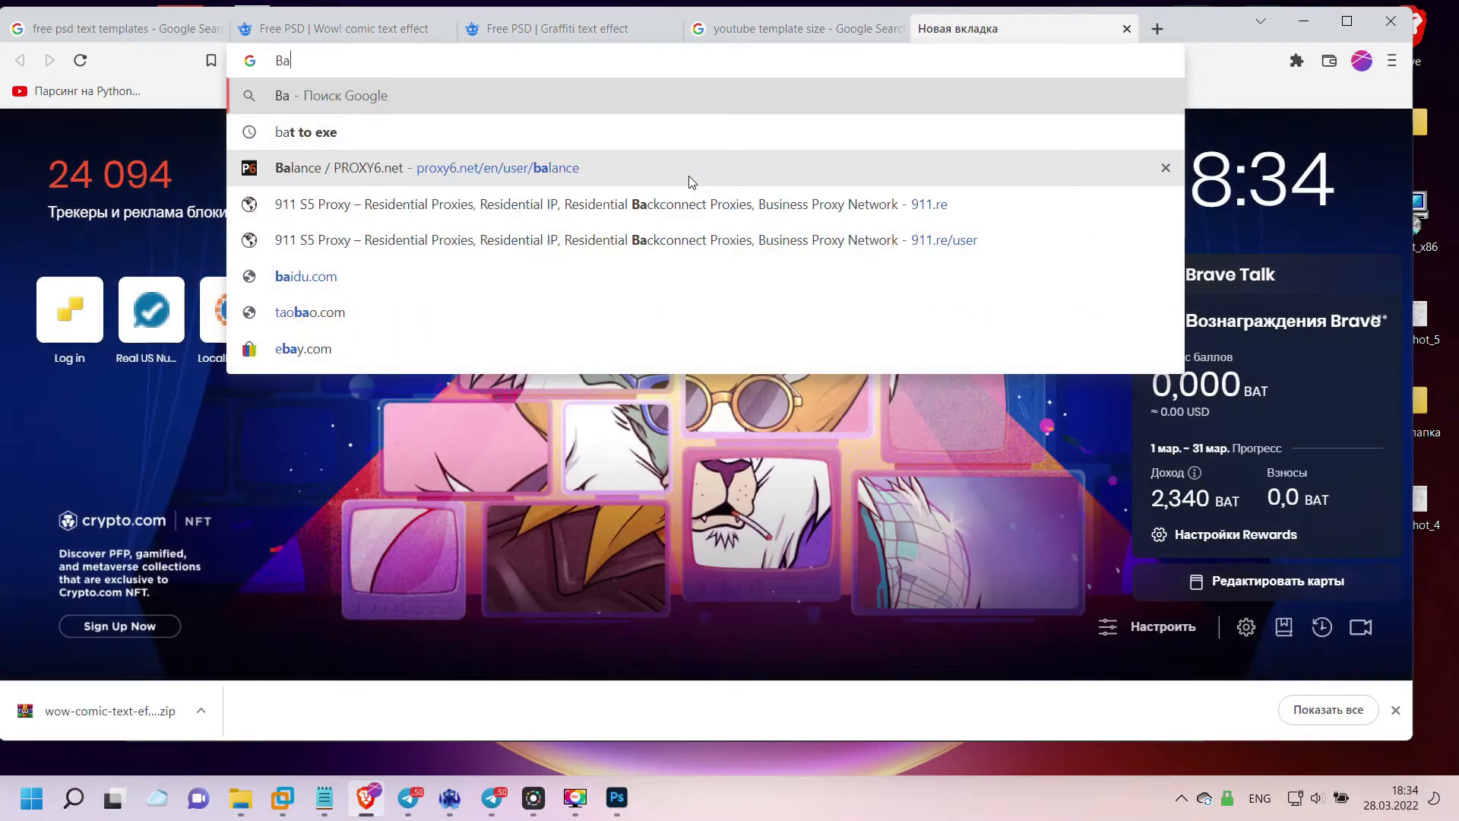
type("ngers re")
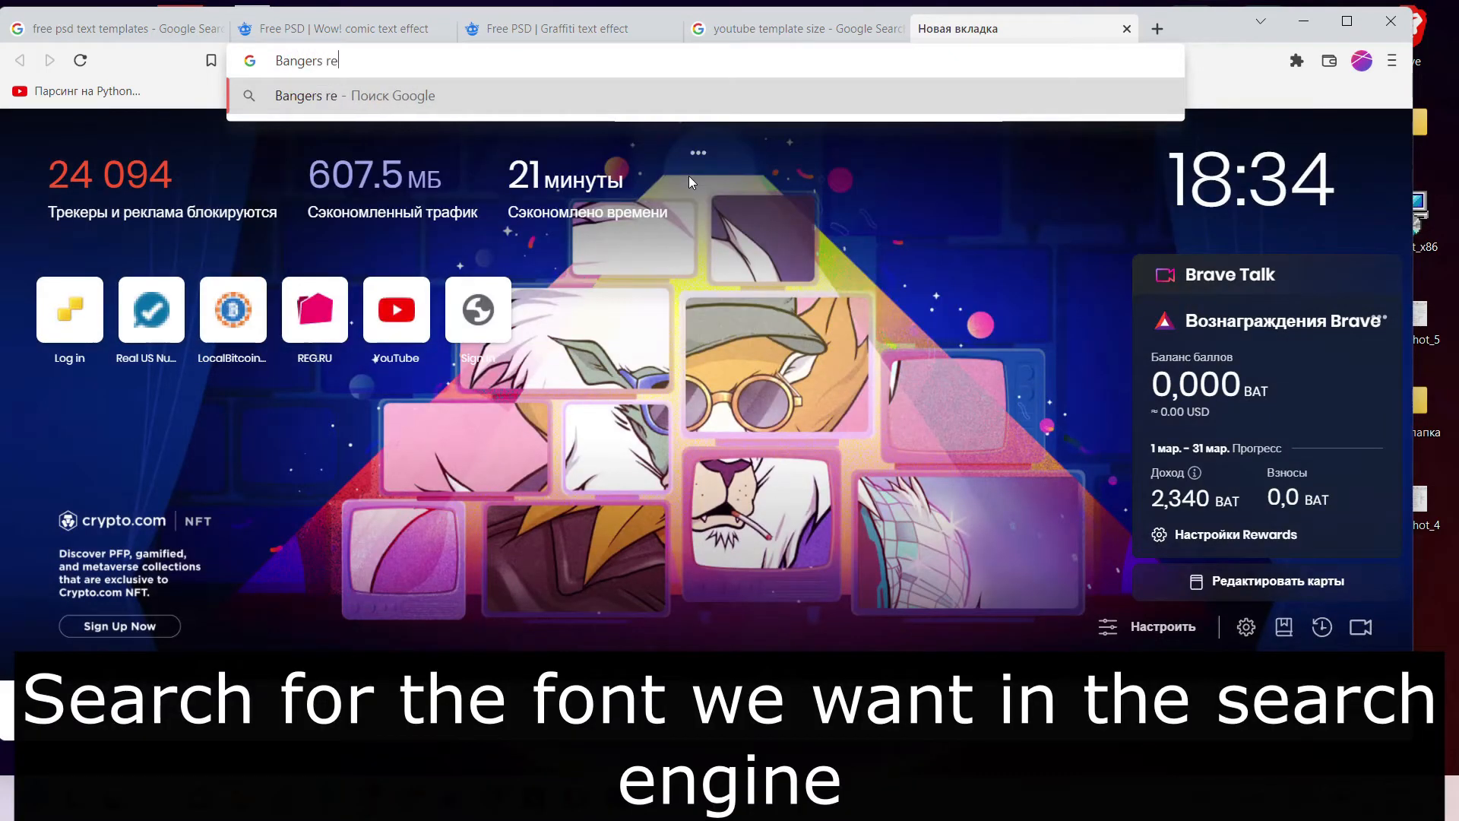
type("gular")
key("Return")
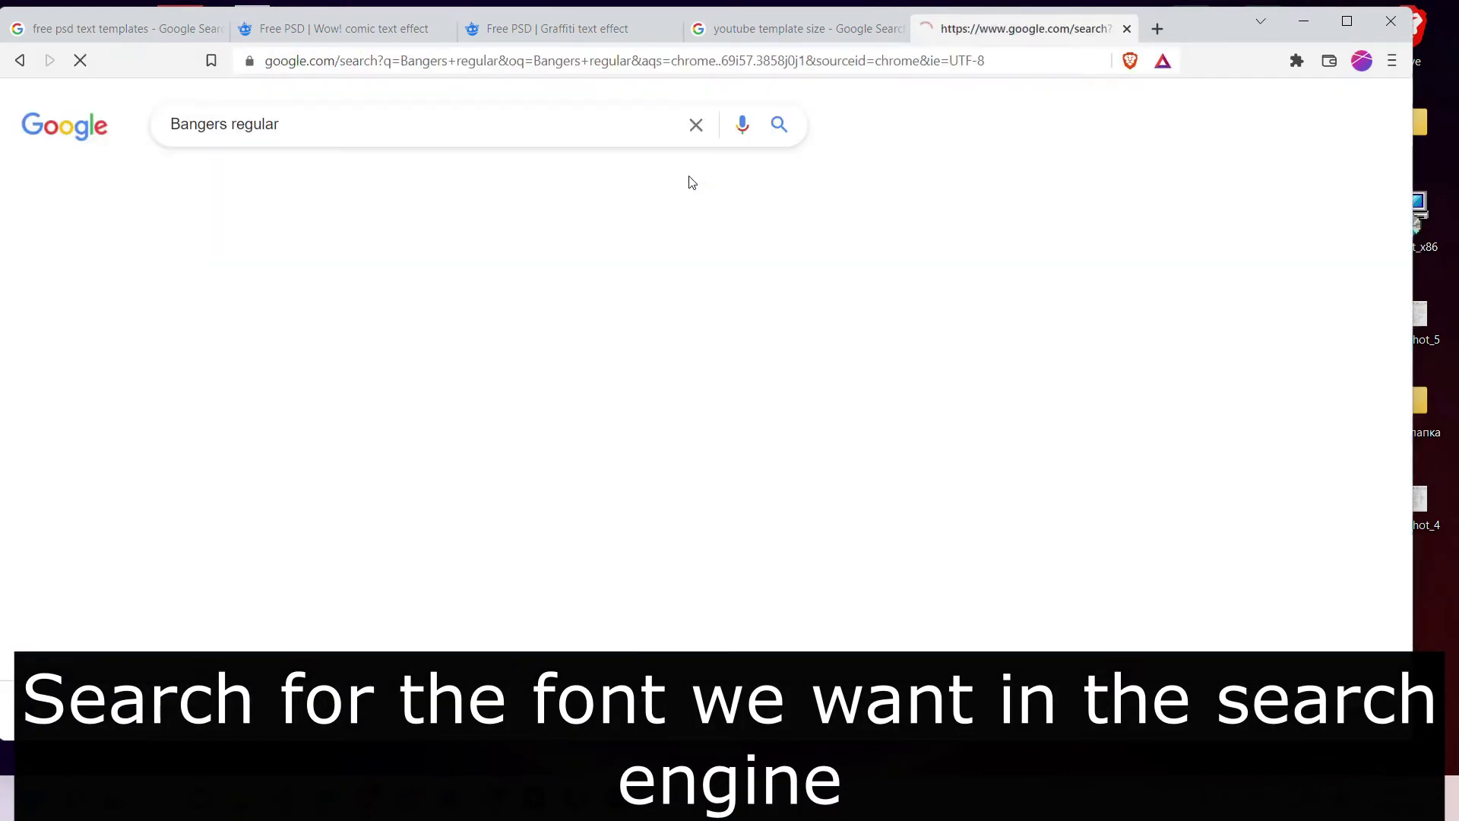
- Open the Bangers page on Google Fonts and download the font family to the desktop as the Bangers ZIP archive
left_click(340, 301)
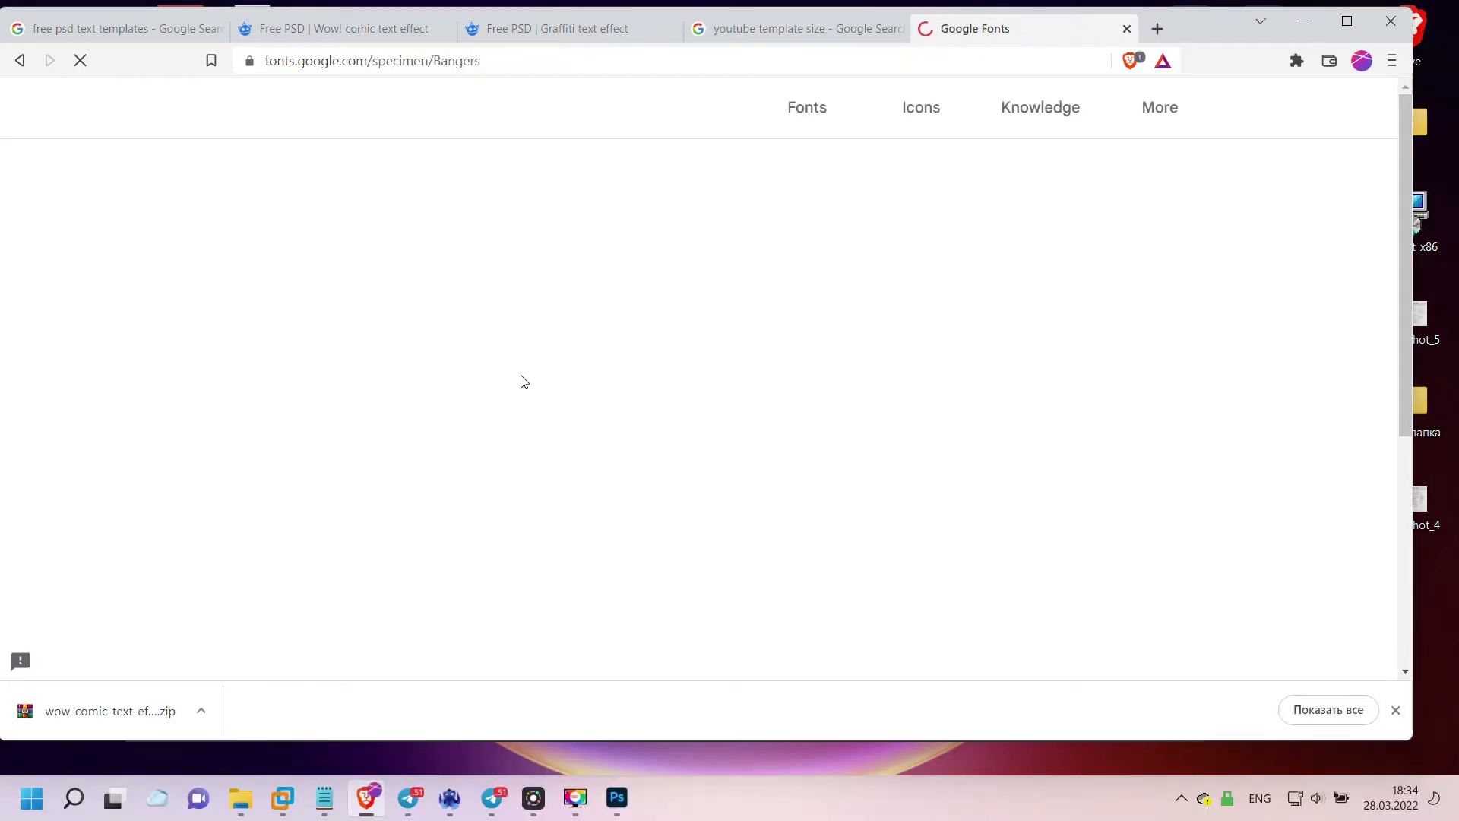
left_click(1237, 196)
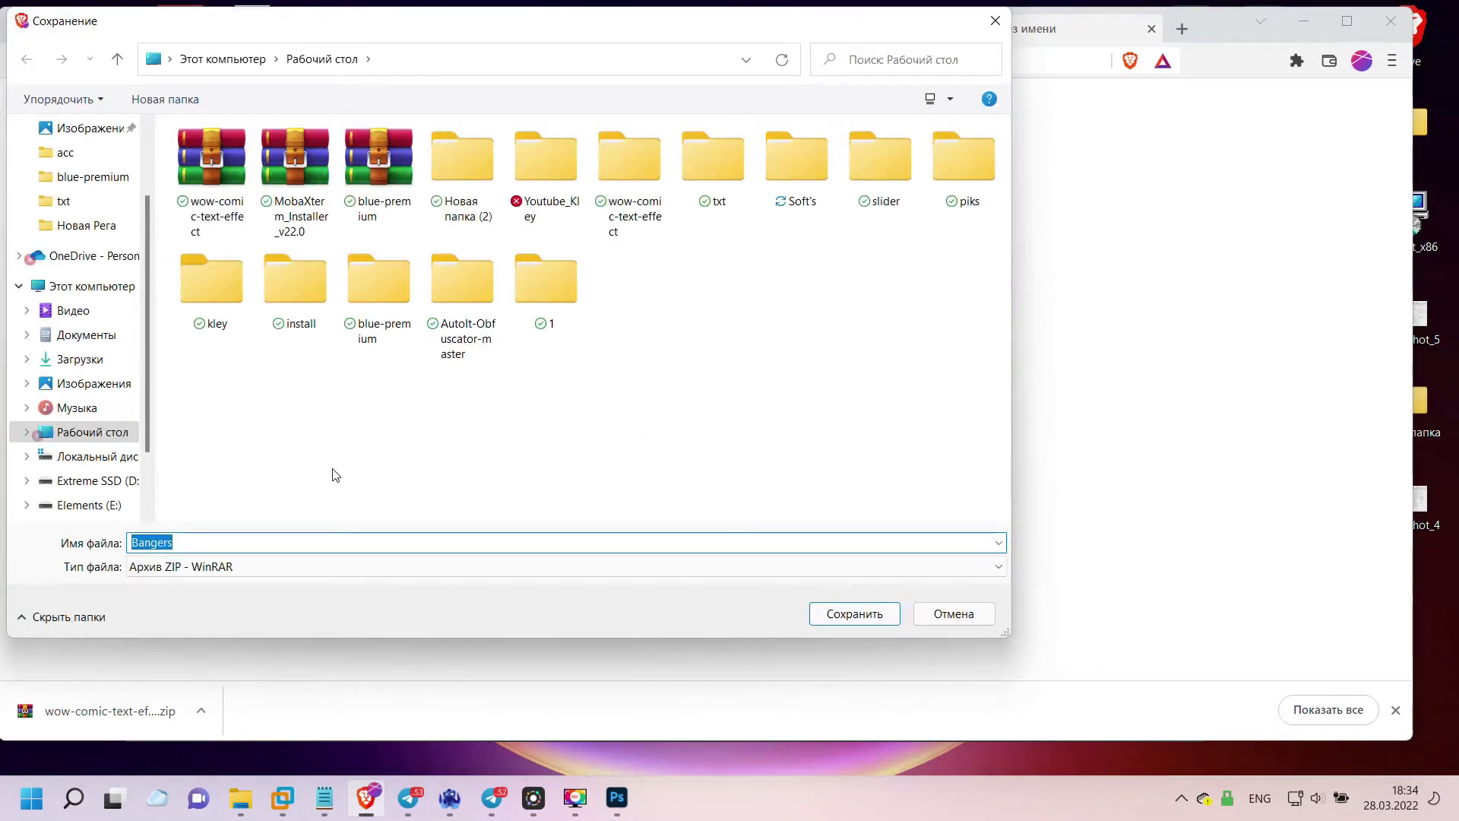
left_click(854, 613)
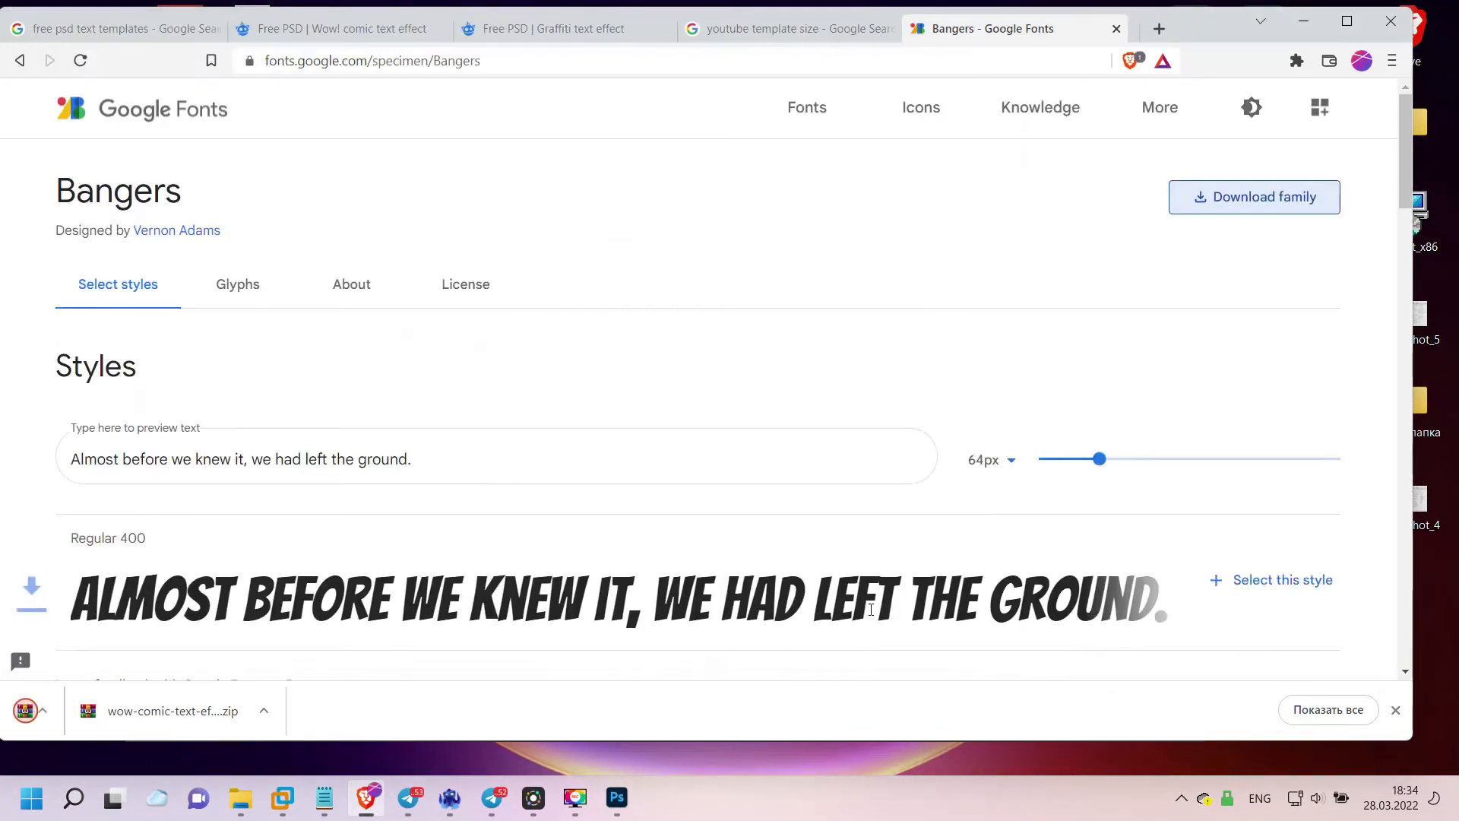
- Install Bangers-Regular.ttf from the downloaded archive, close the font preview and archive, and return to Photoshop
left_click(144, 710)
double_click(93, 380)
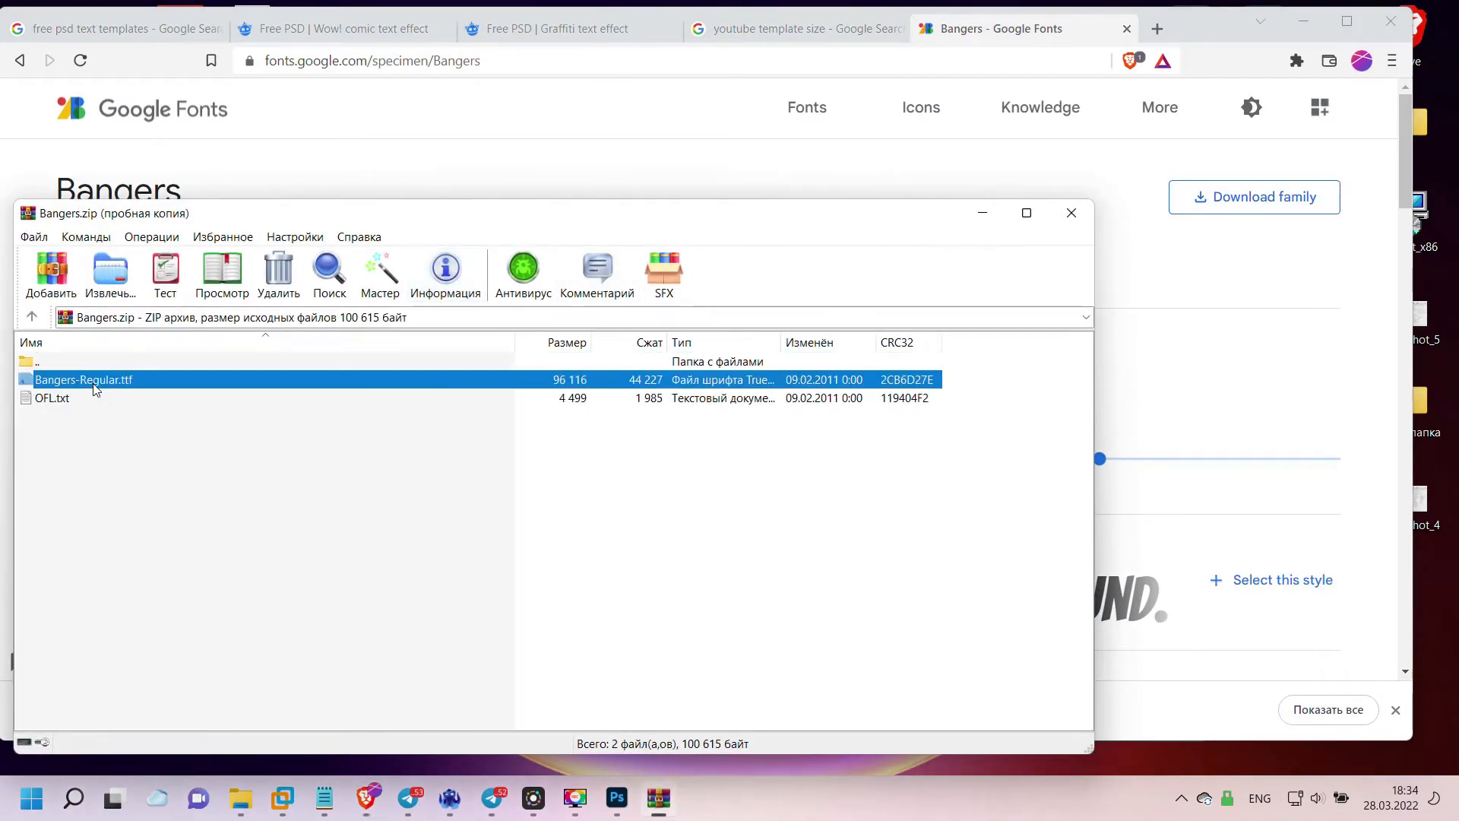
left_click(278, 224)
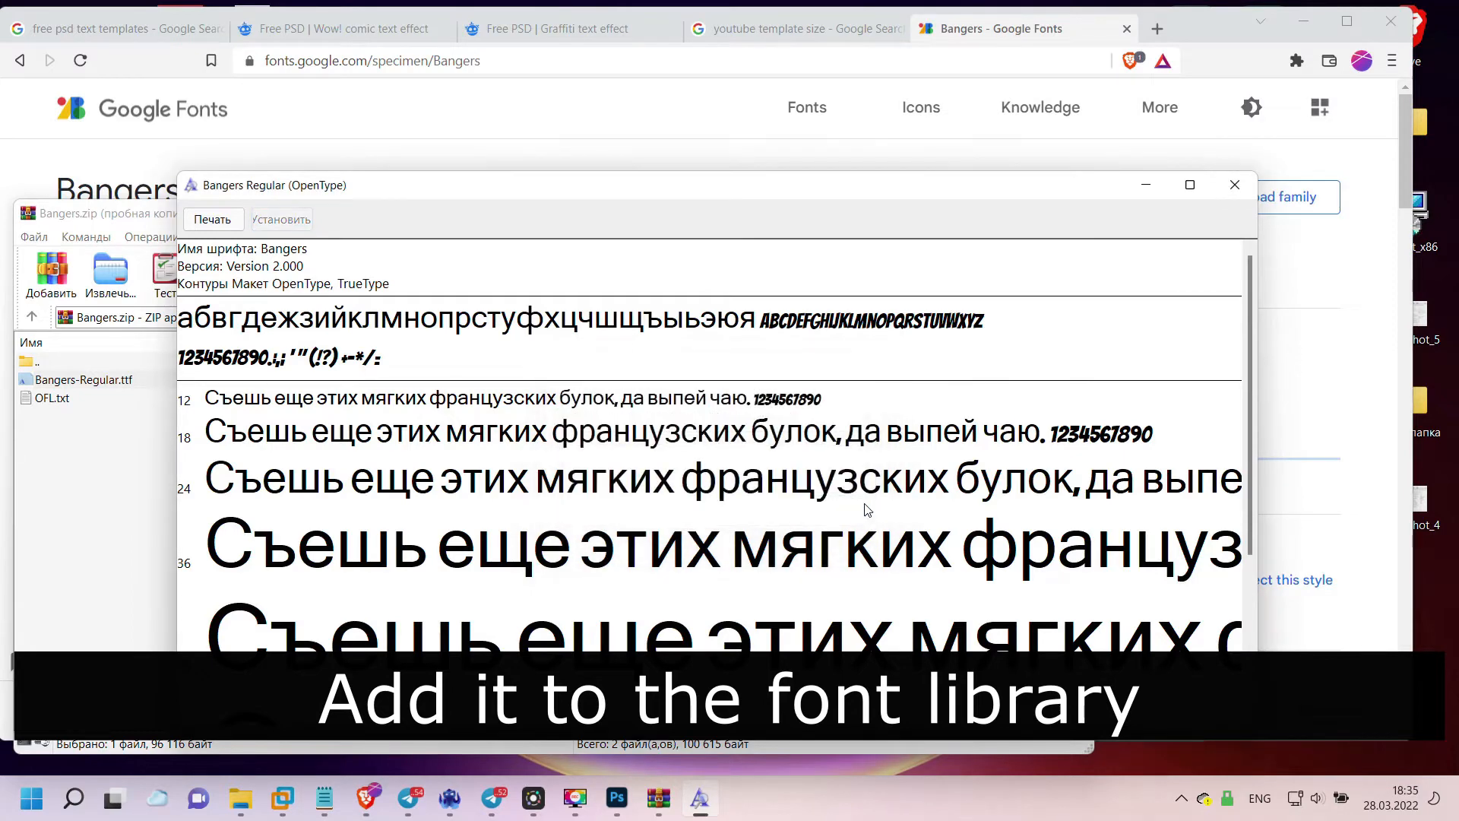
left_click(1235, 184)
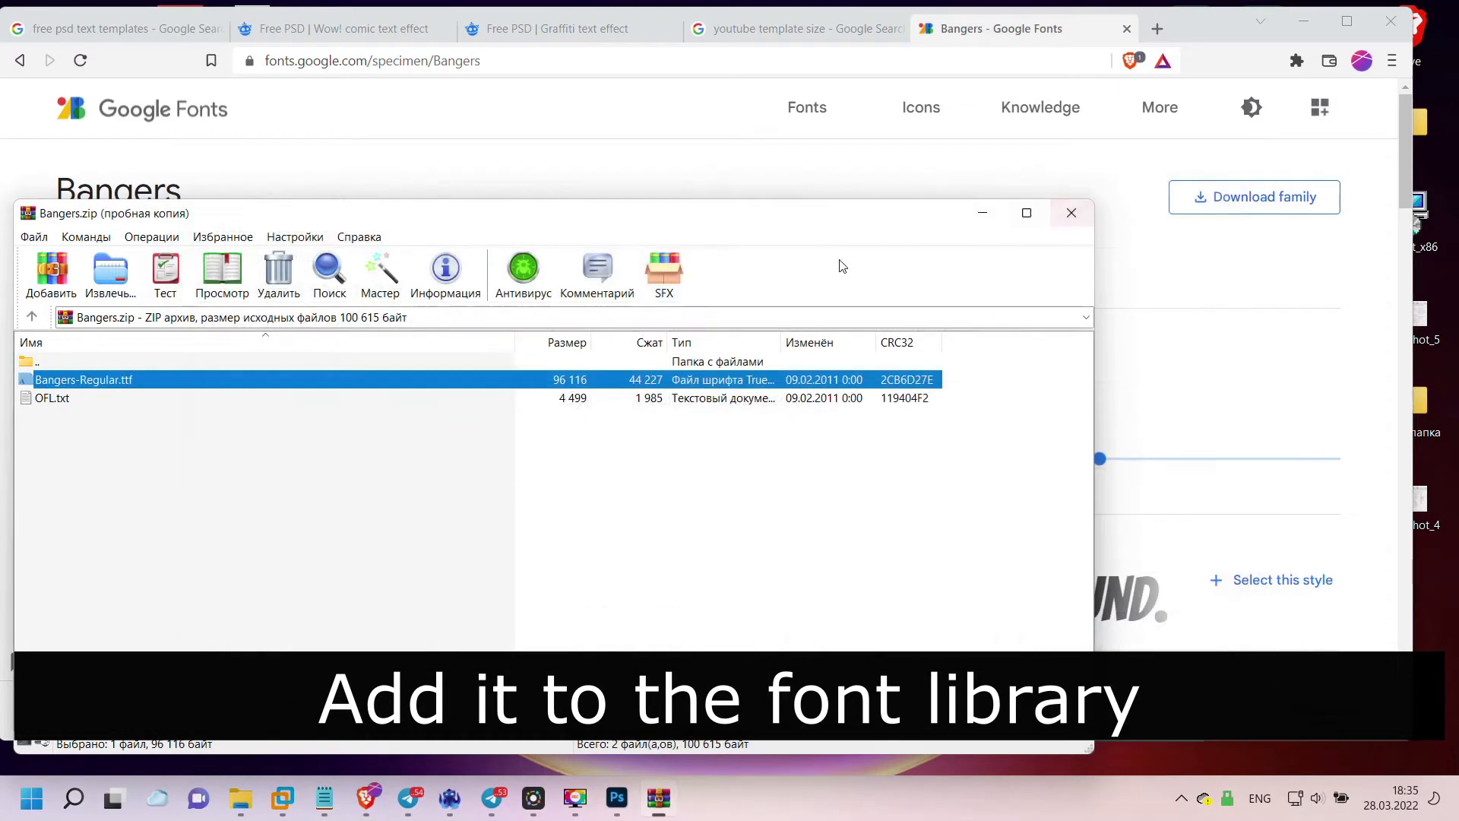
left_click(1083, 220)
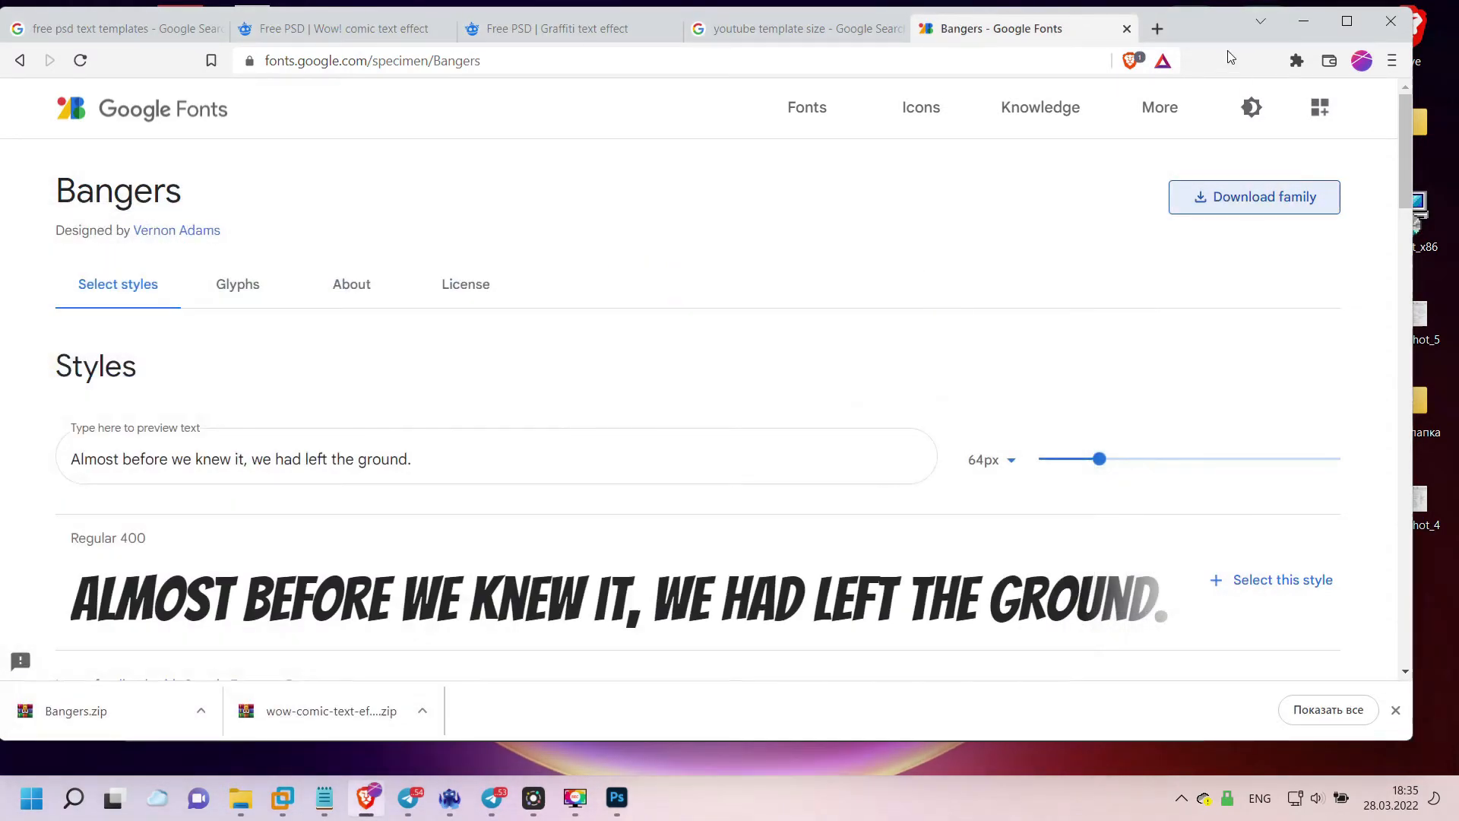
left_click(1284, 23)
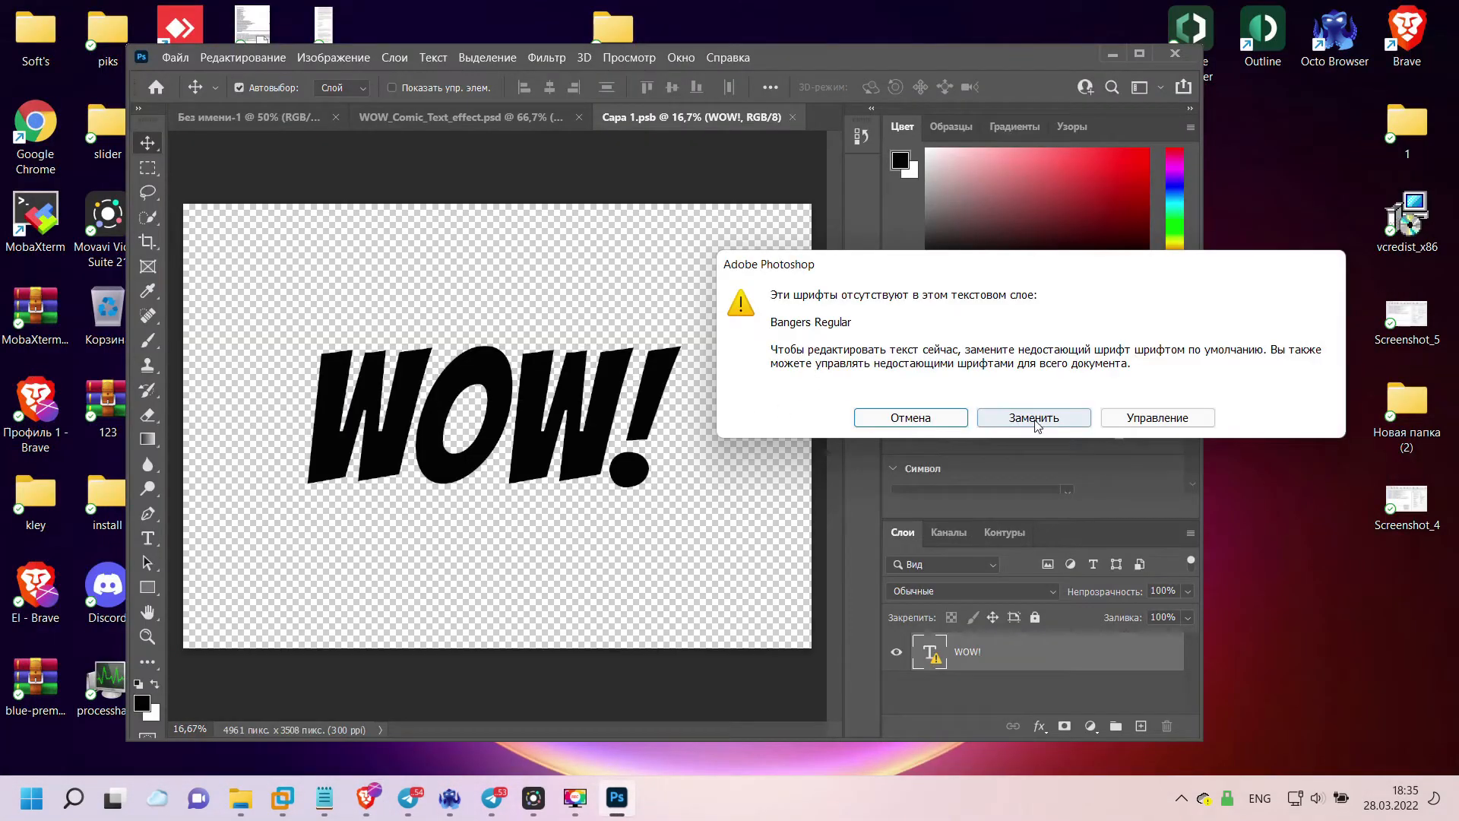
- Dismiss the missing-font alert and replace the WOW! text with "How To" on two lines
left_click(911, 418)
left_click(1034, 699)
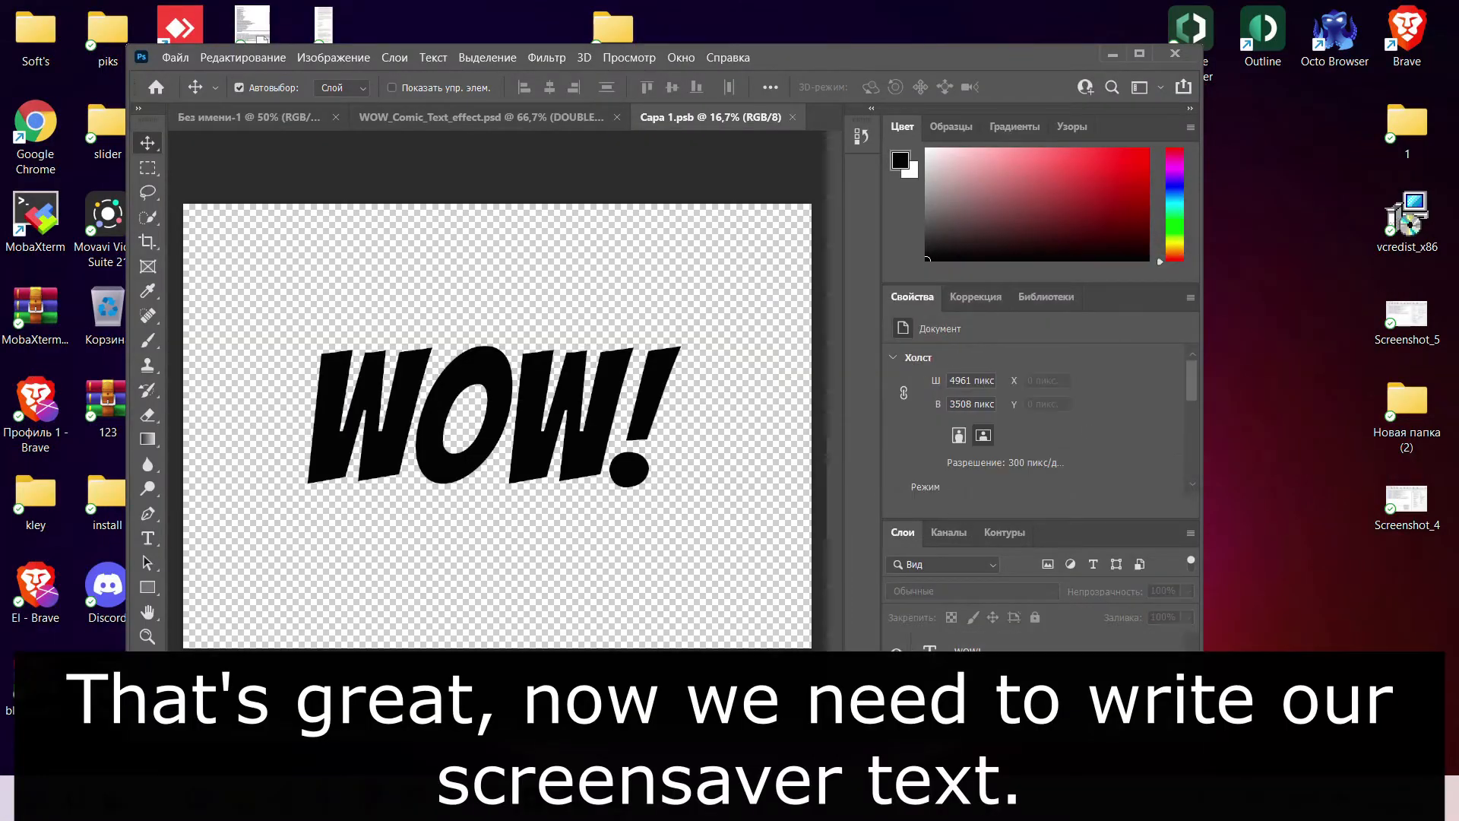
double_click(928, 660)
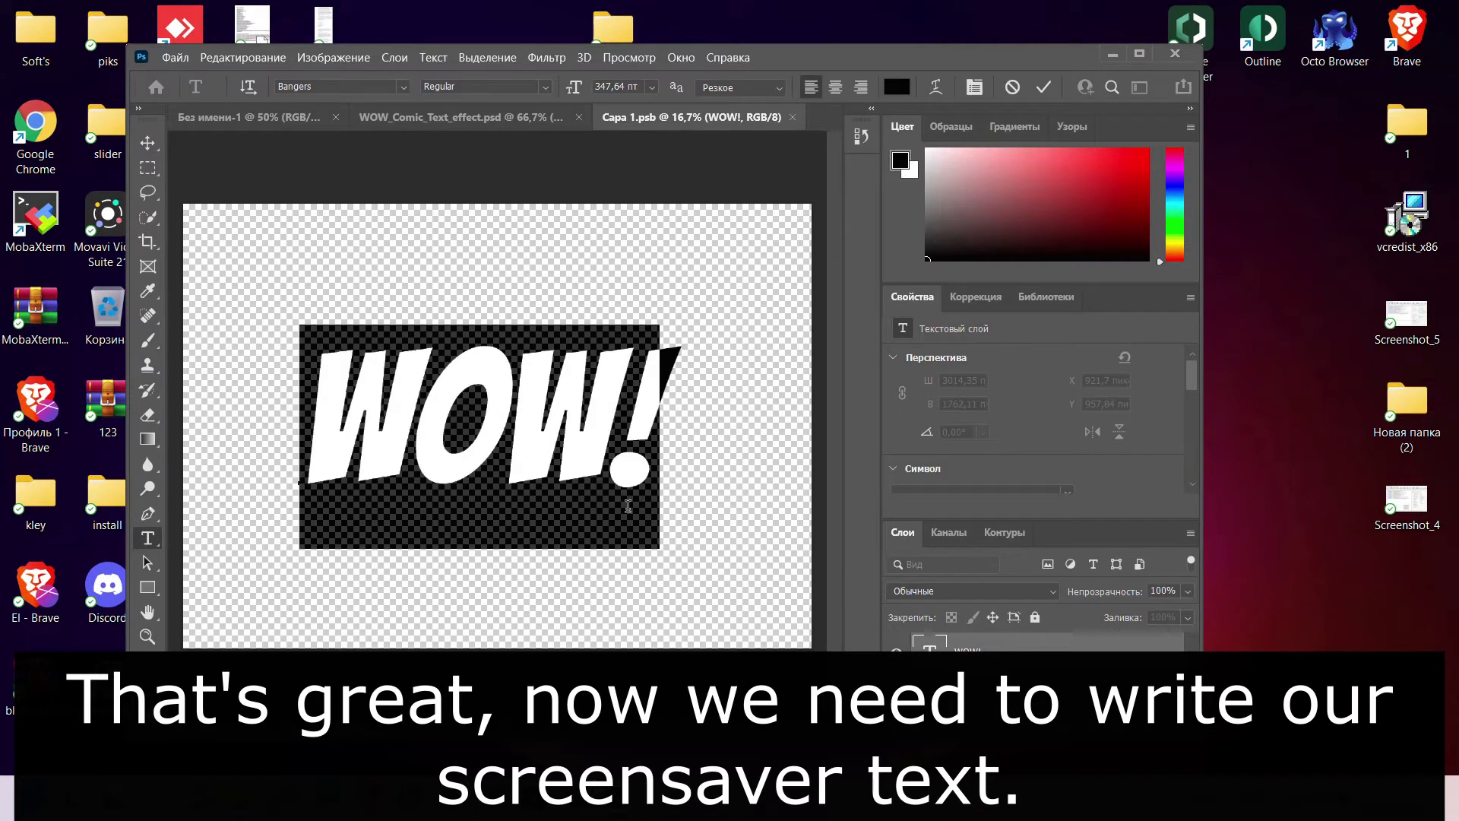
type("HOW ")
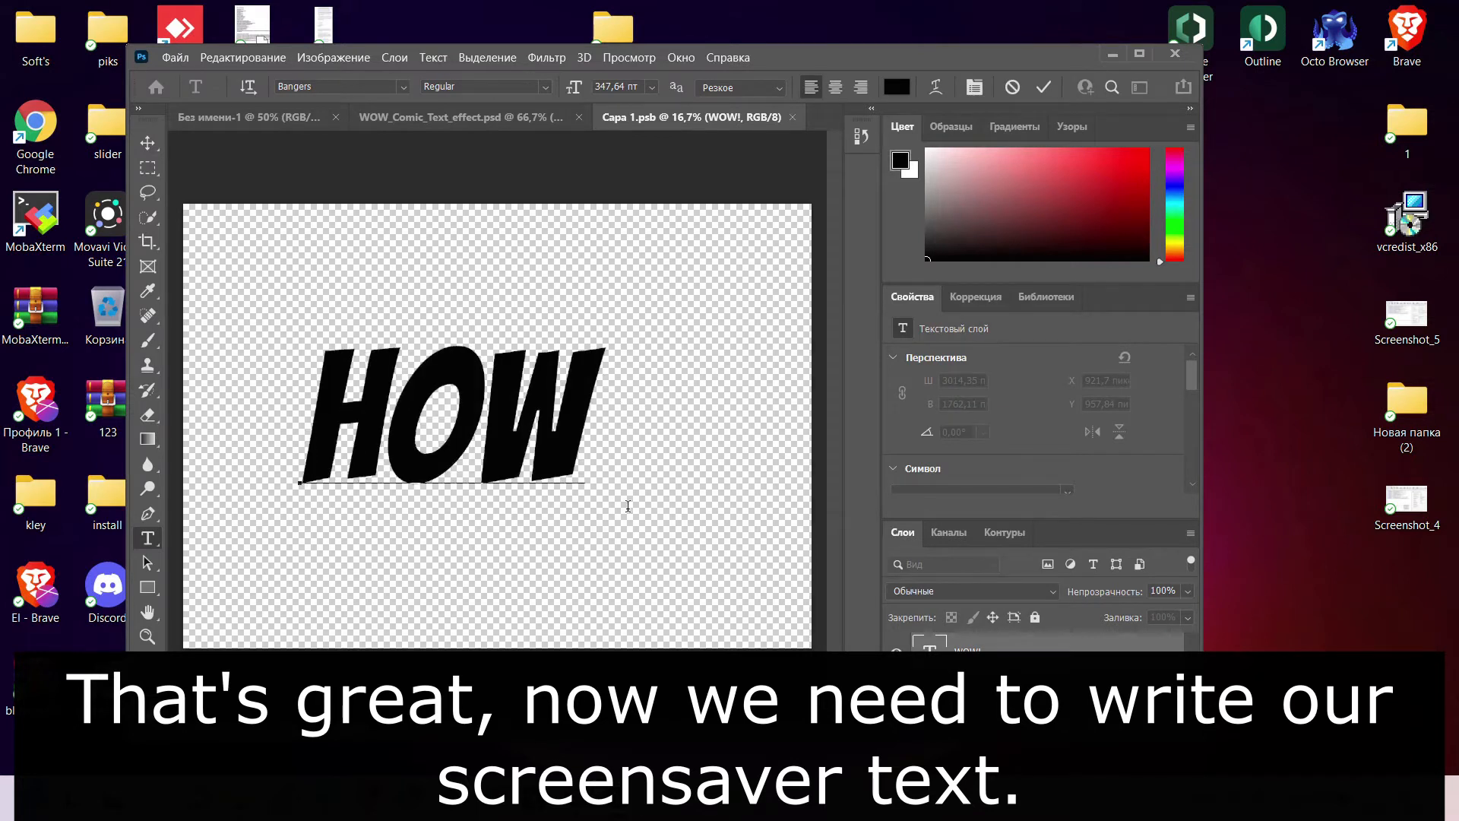
type("TO")
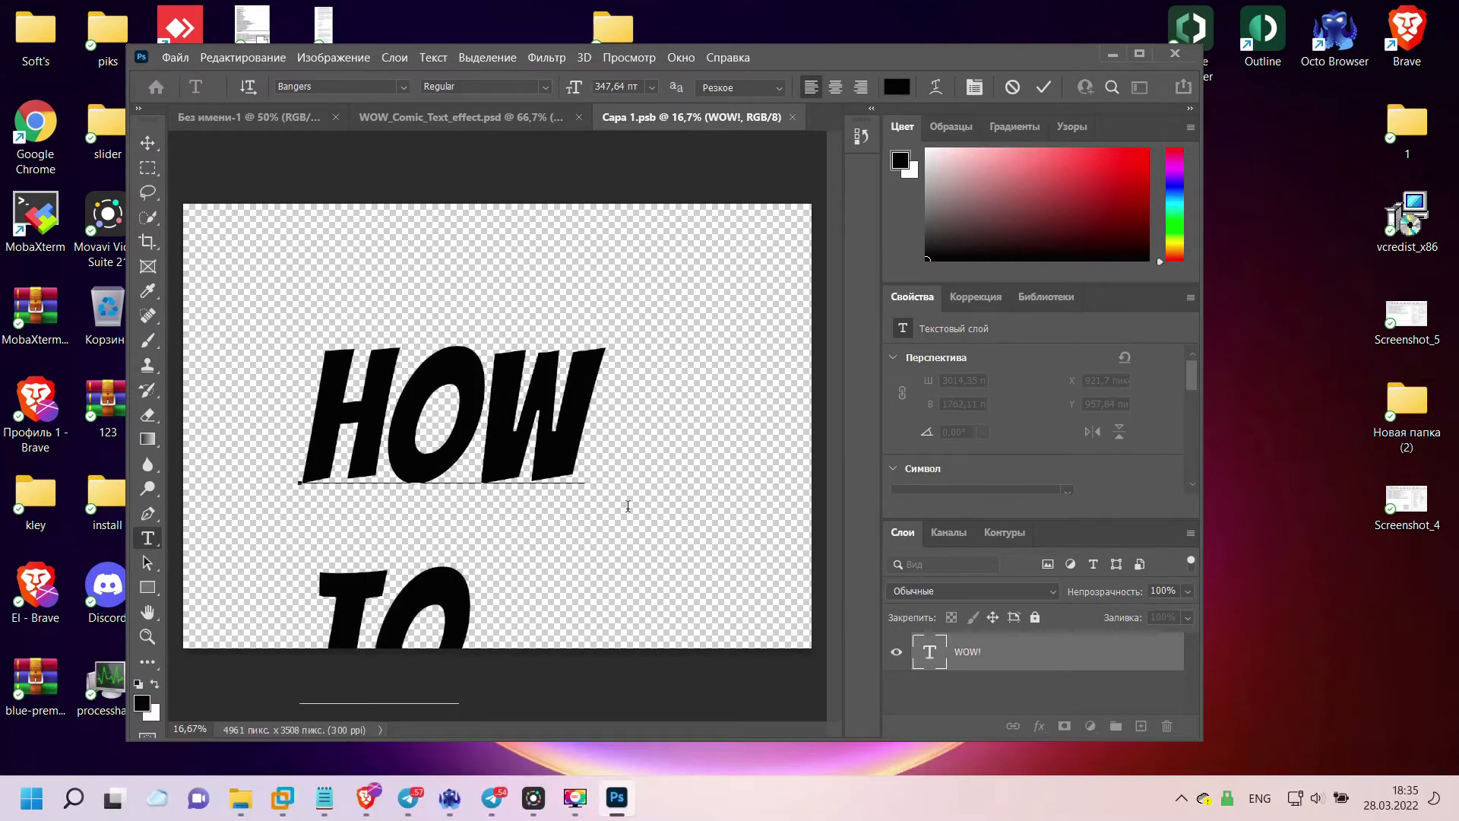
- Move the How To text to the canvas's upper-left corner and tighten its leading to 261 pt
left_click(148, 142)
left_click_drag(360, 392, 255, 256)
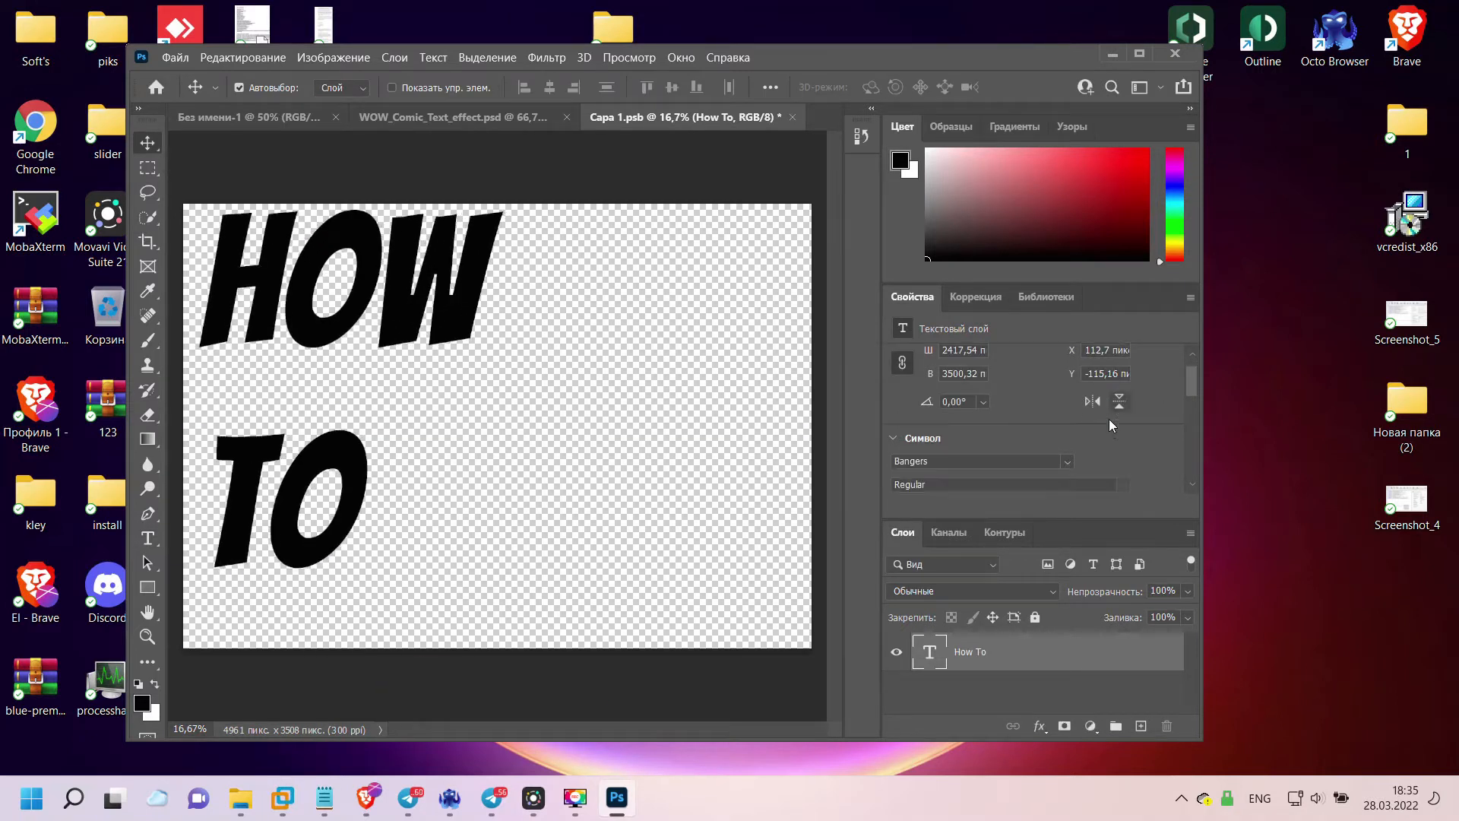
scroll(1119, 440, "down", 3)
mouse_move(1063, 429)
left_mouse_down()
mouse_move(1079, 445)
mouse_move(1145, 441)
mouse_move(1019, 425)
mouse_move(1064, 424)
left_mouse_up()
- Extend the text with "Make" after "To" and "Youtube" on a third line
double_click(342, 391)
left_click(415, 417)
type("MAKE")
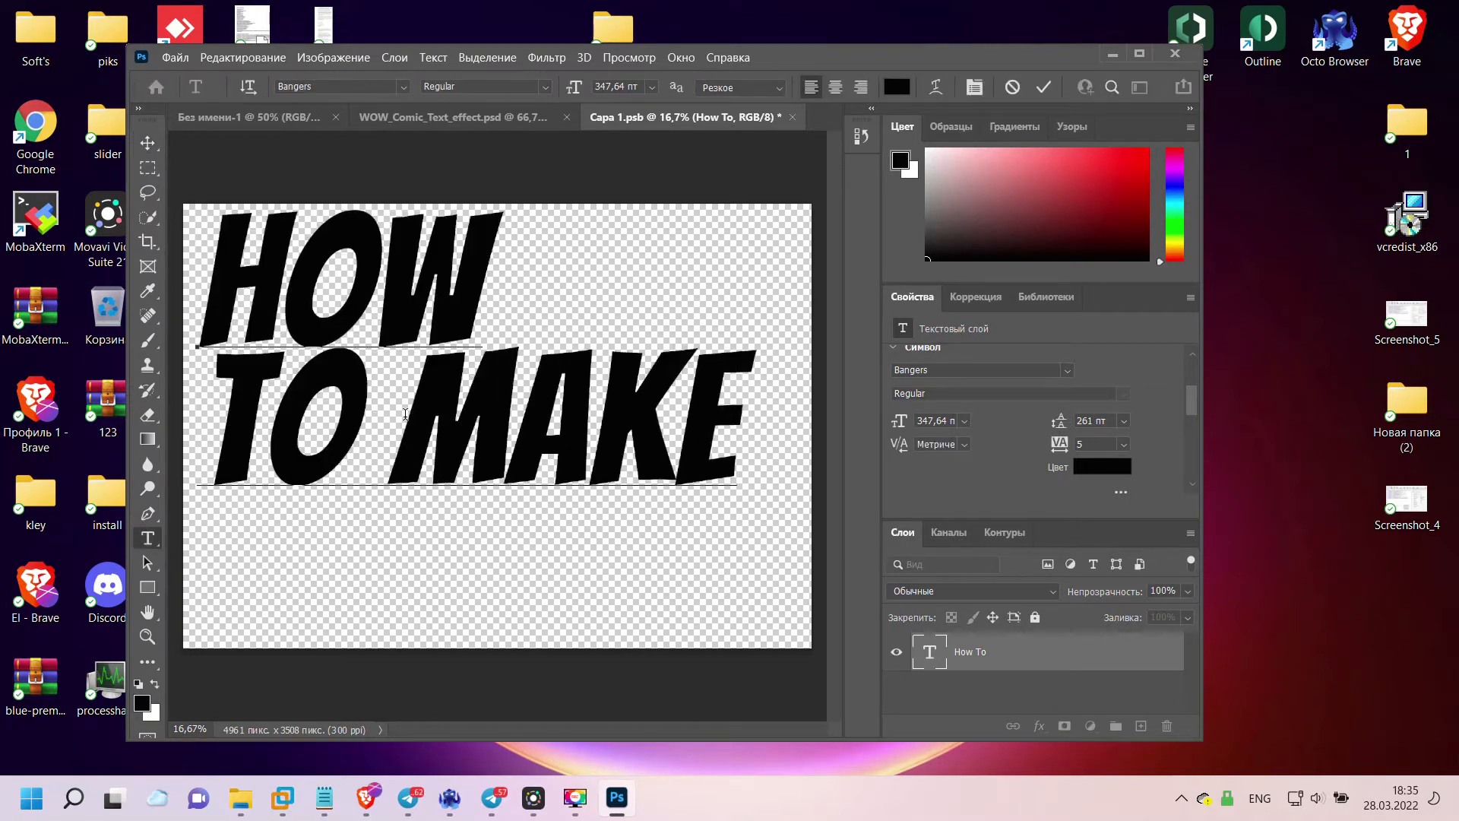
key("Return")
type("YOUTUBE")
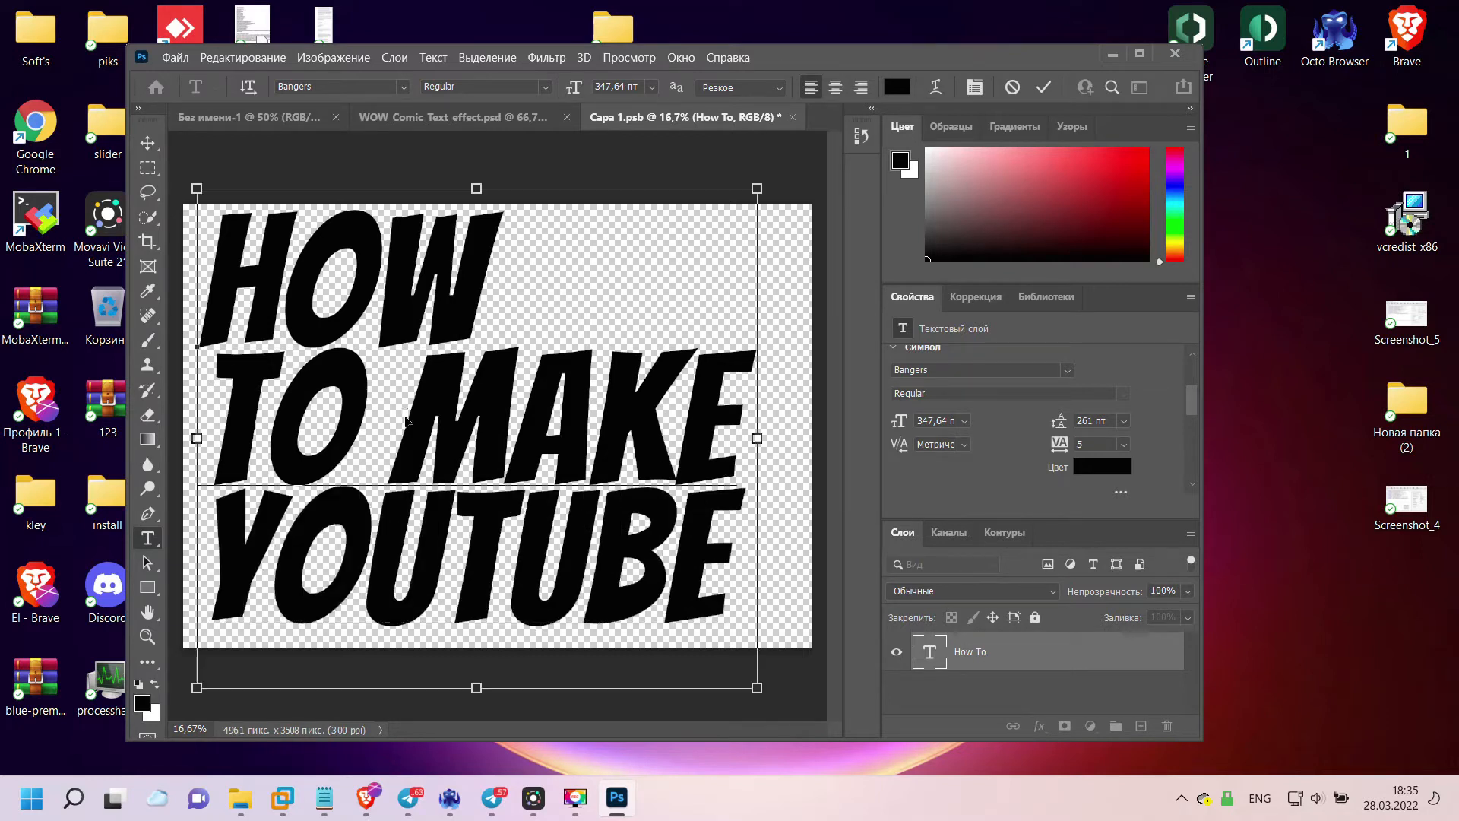
- Set the font size of the entire three-line text to 250 pt
key("ctrl+a")
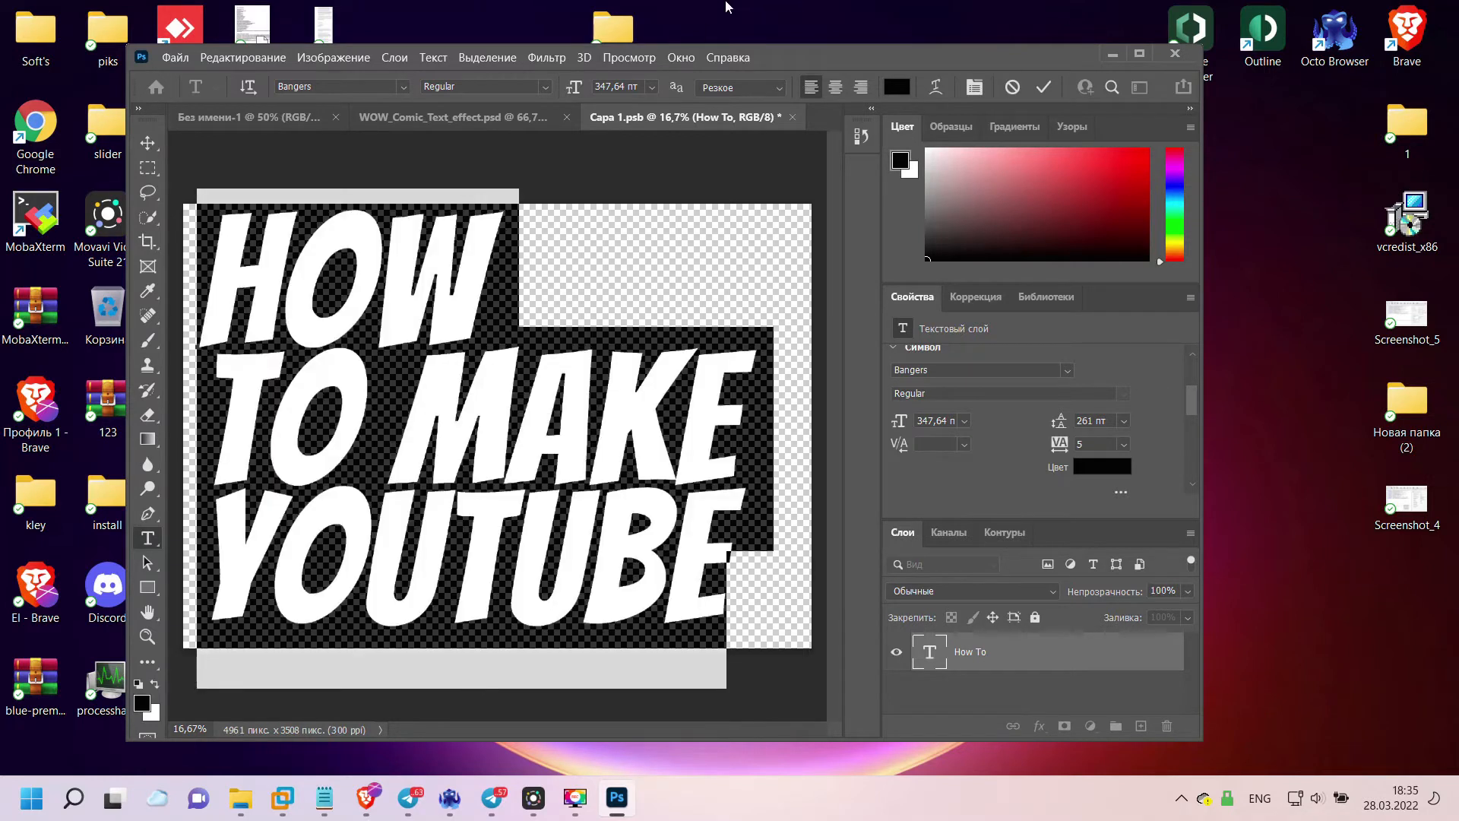
left_click(623, 87)
type("250")
key("Return")
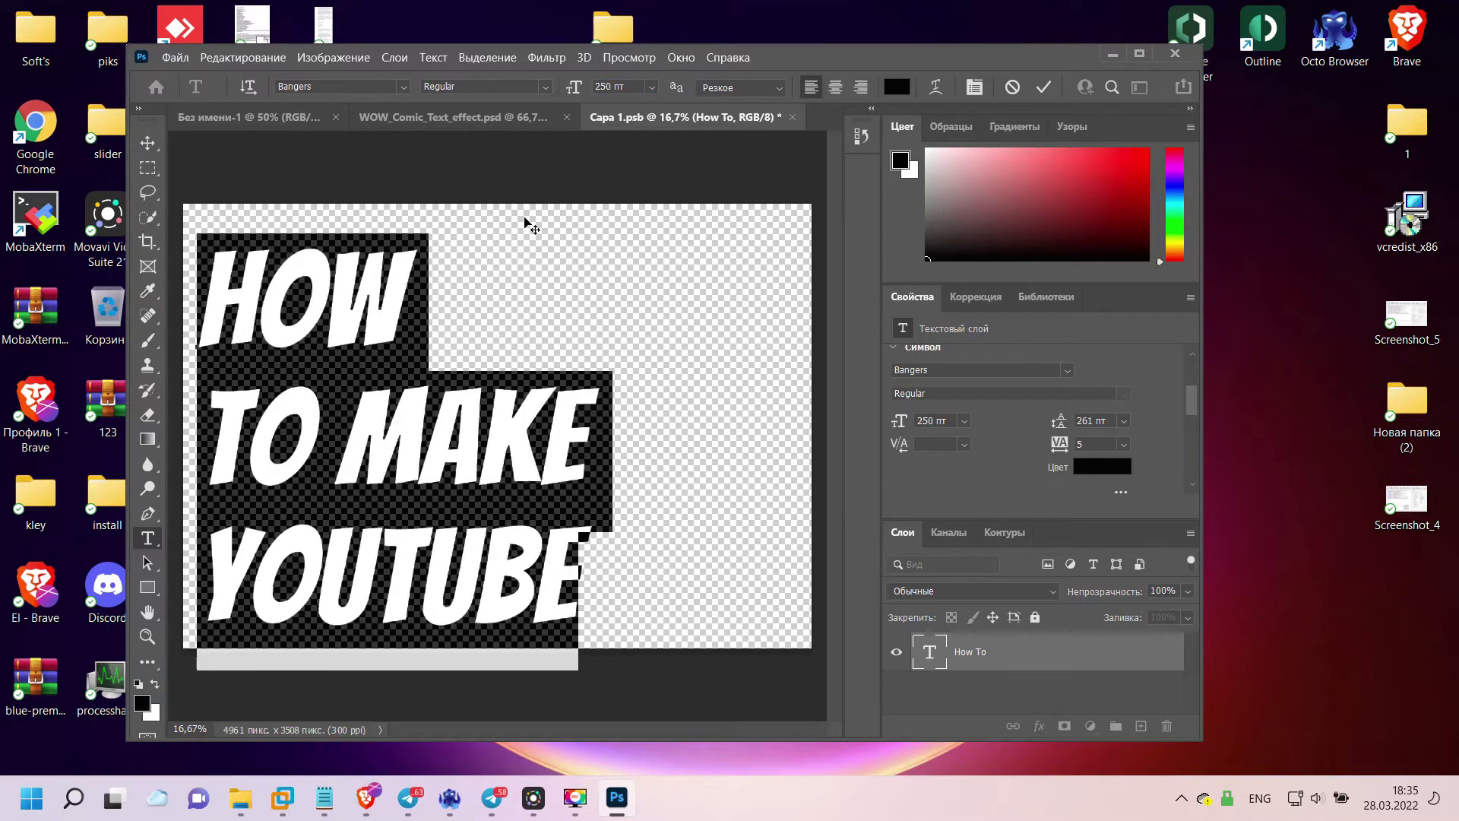
- Reduce the leading of all three text lines to 183 pt and shift the text block slightly up and left
left_click(655, 487)
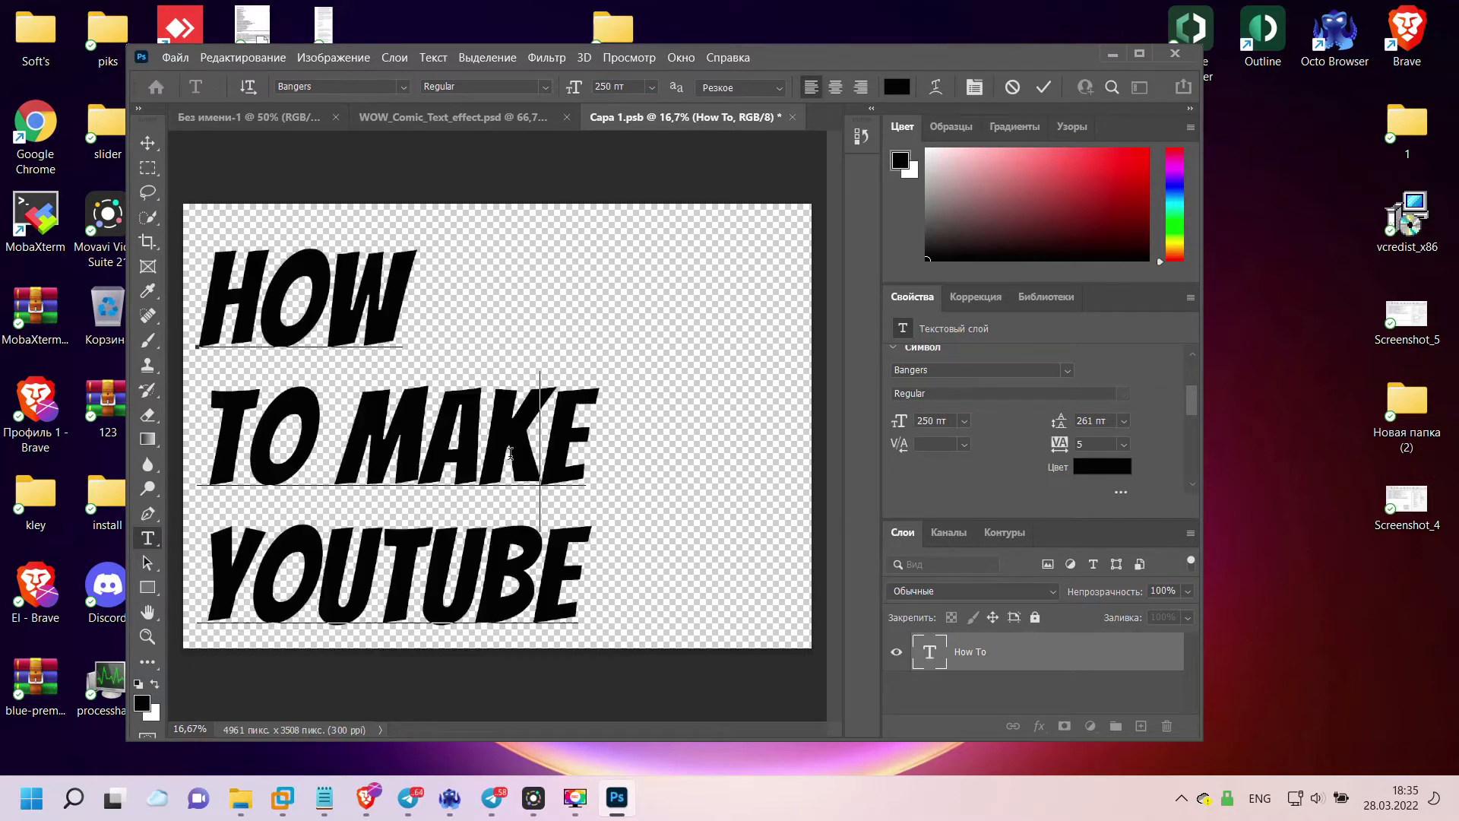
key("ctrl+a")
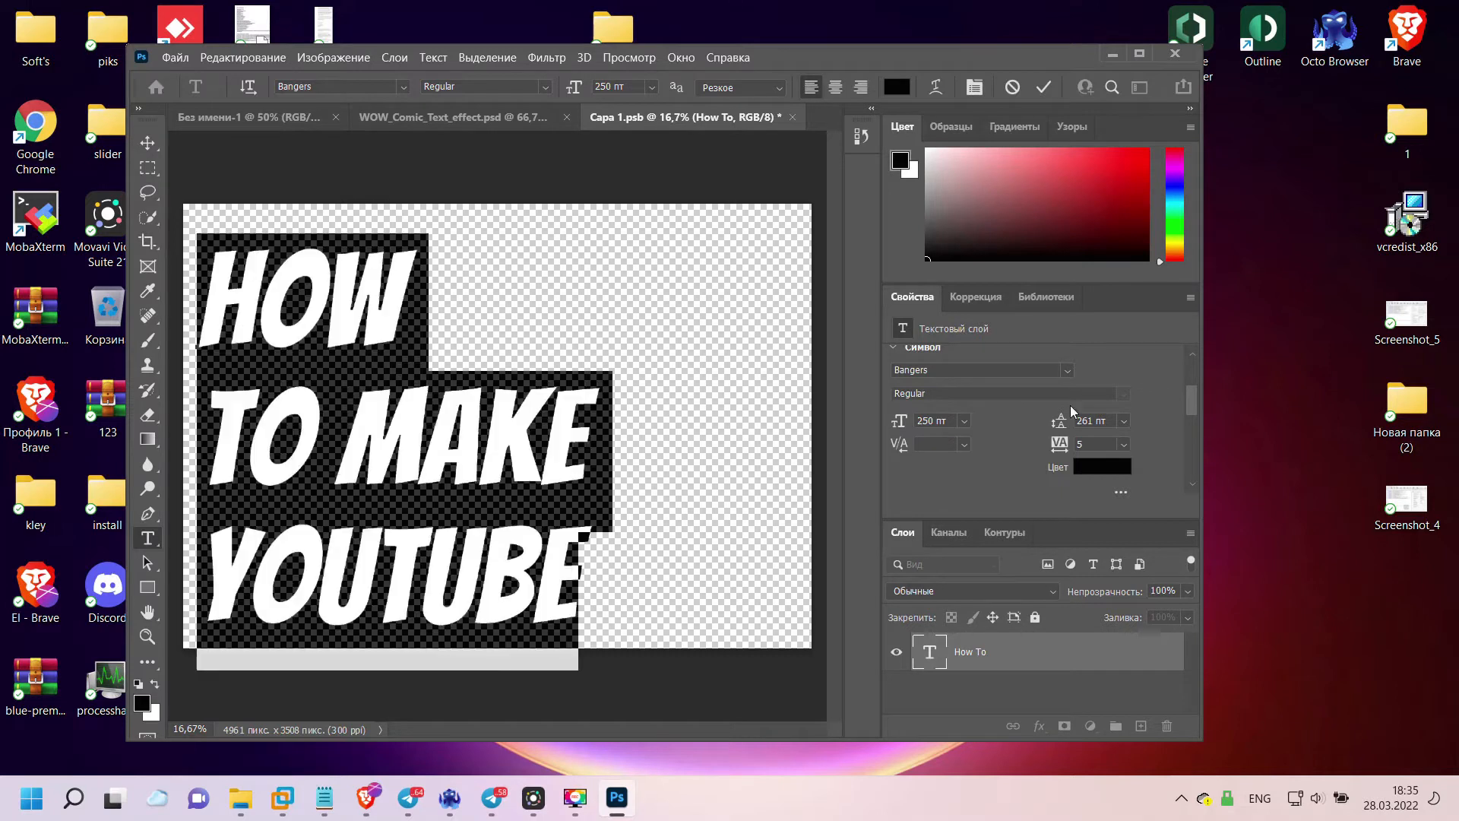
left_click(582, 356)
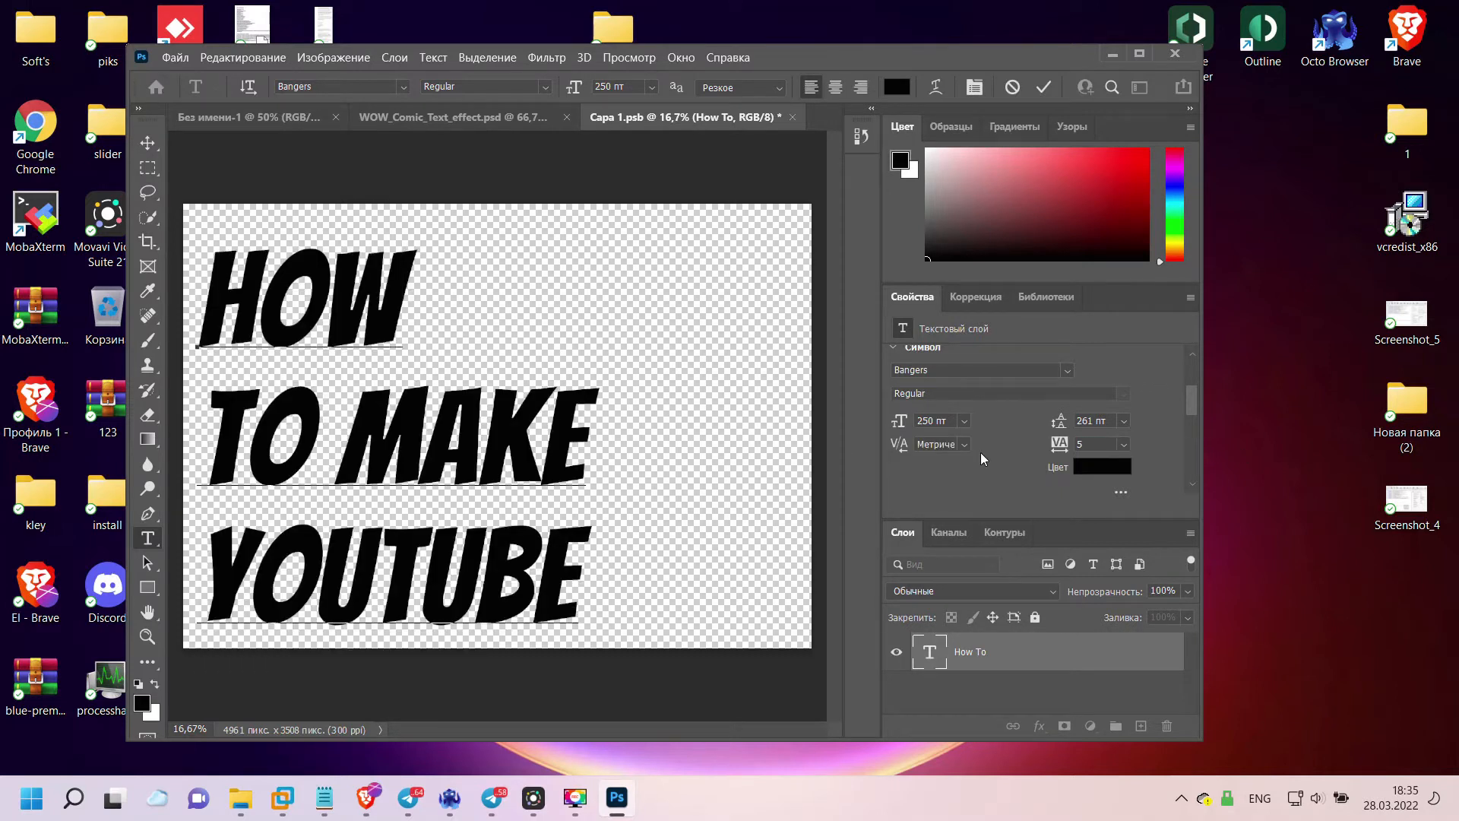
left_click_drag(1066, 424, 1046, 422)
key("ctrl+a")
left_click_drag(1070, 422, 936, 421)
mouse_move(1059, 420)
left_mouse_down()
mouse_move(1088, 420)
mouse_move(1073, 428)
left_mouse_up()
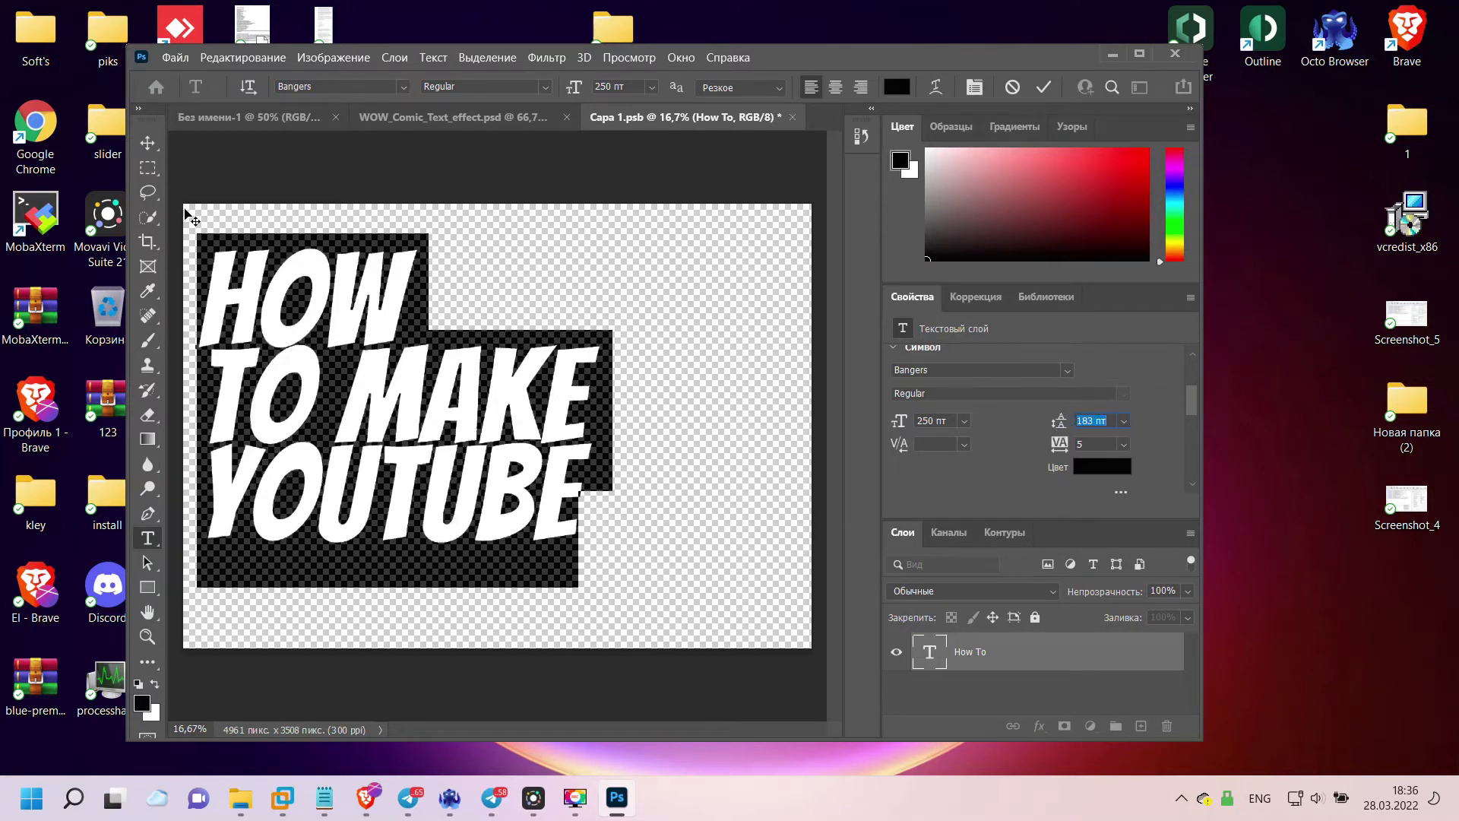
left_click(148, 142)
left_click_drag(323, 302, 317, 276)
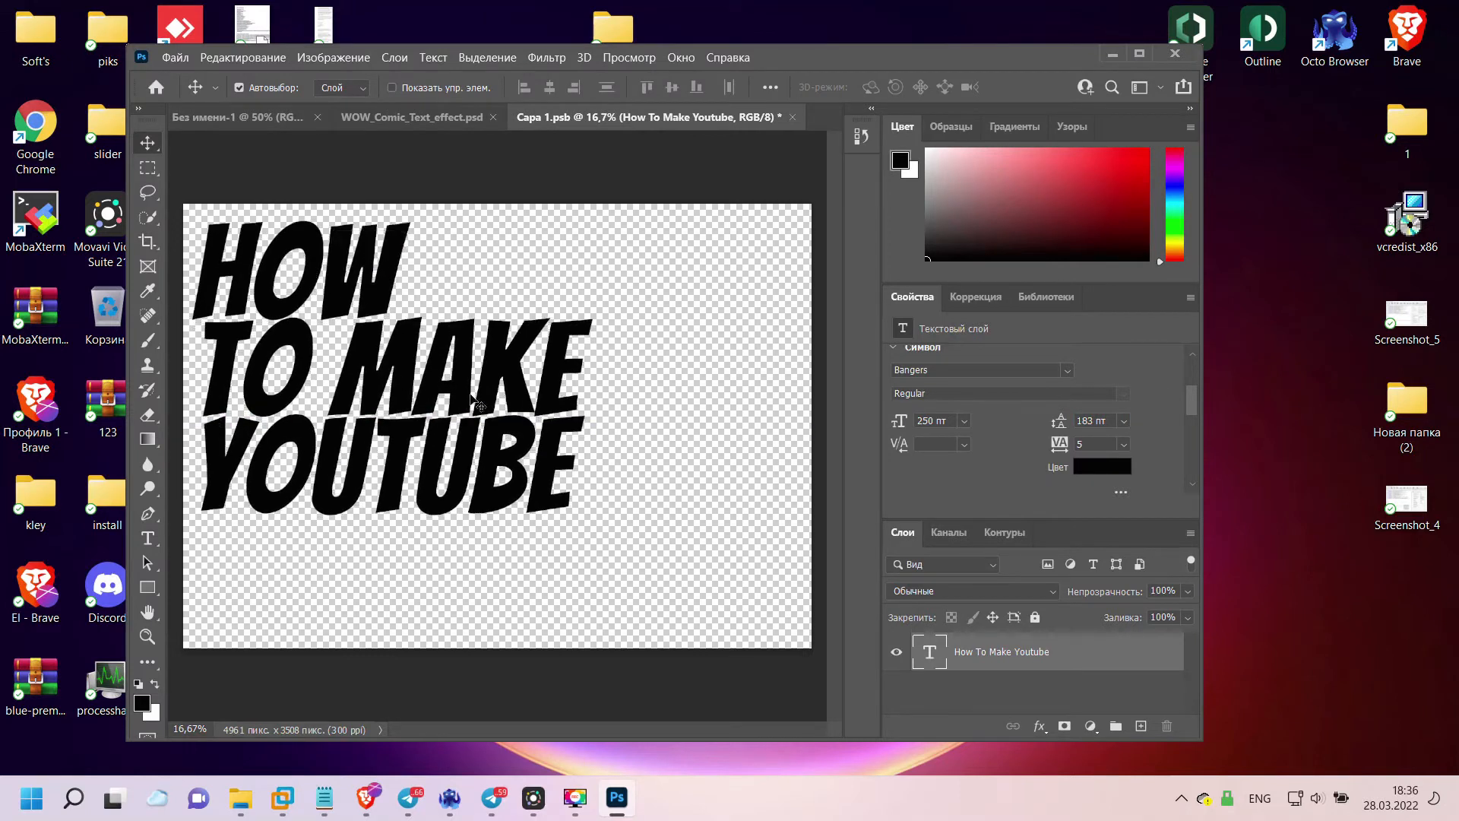
- Replace "Youtube" on the third text line with "Template for"
double_click(471, 450)
left_click(570, 532)
left_click_drag(570, 532, 81, 427)
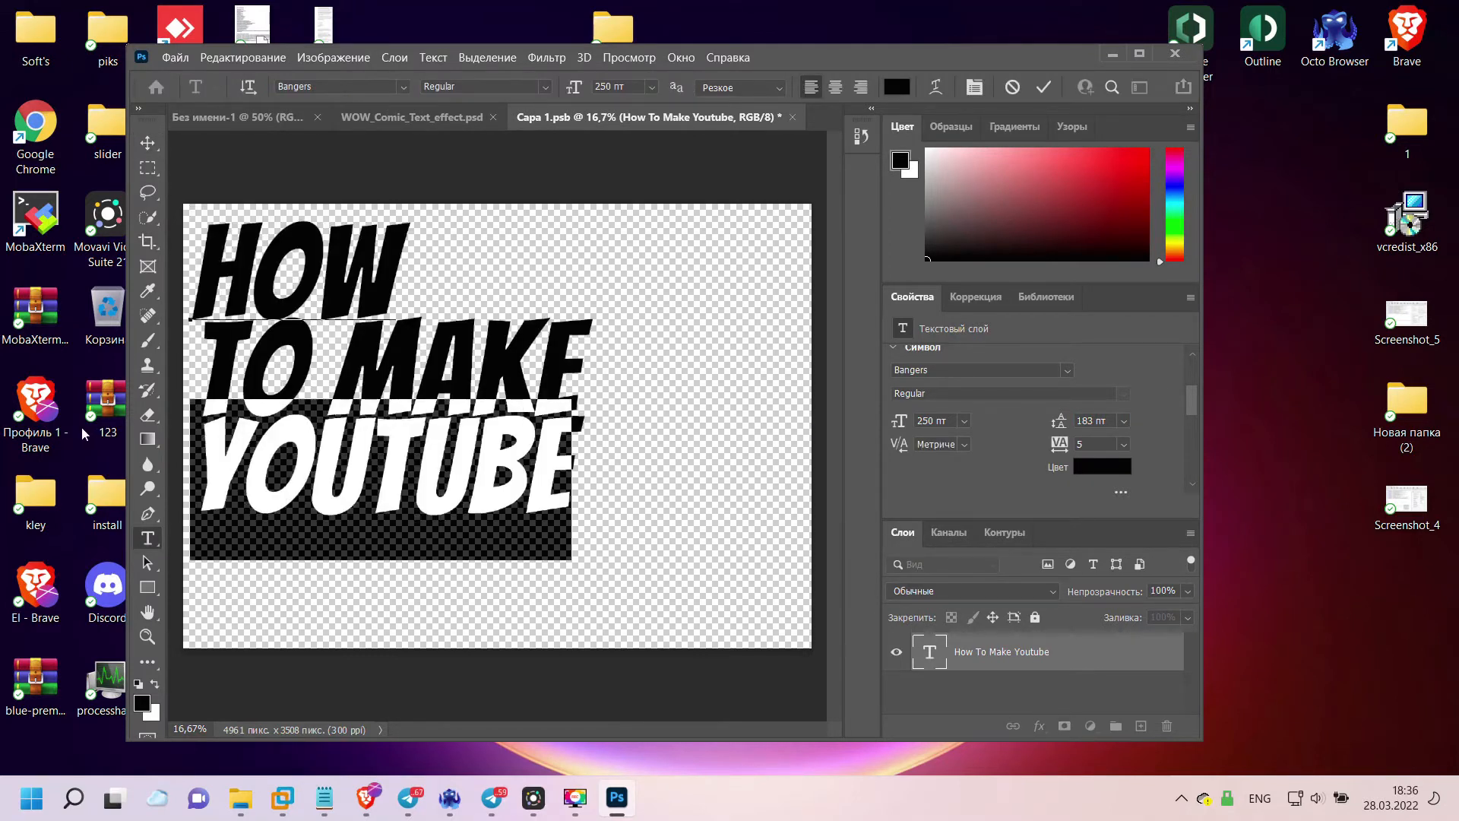
type("TAM")
key("BackSpace")
key("BackSpace")
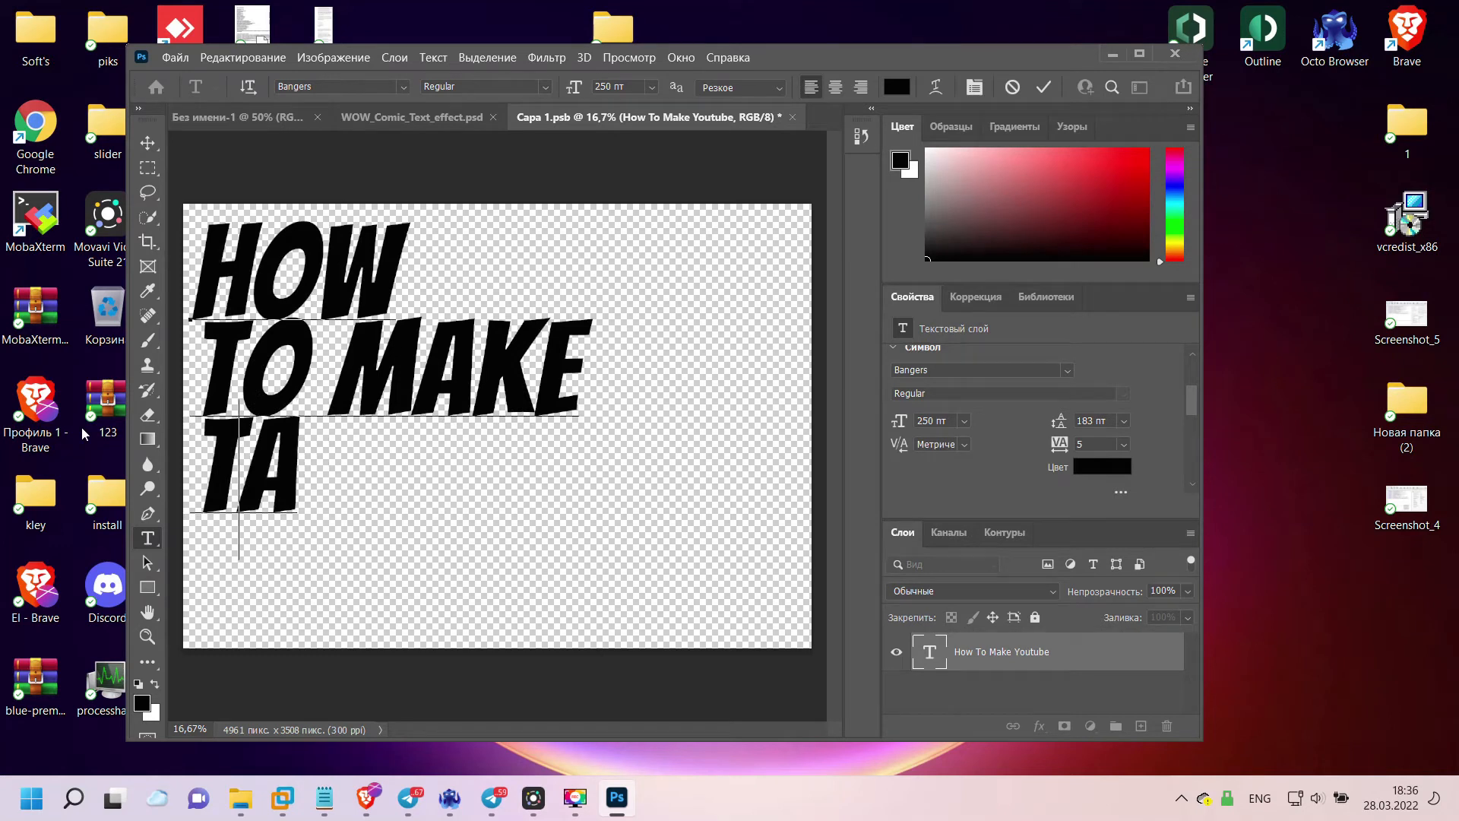
type("EMPLATE")
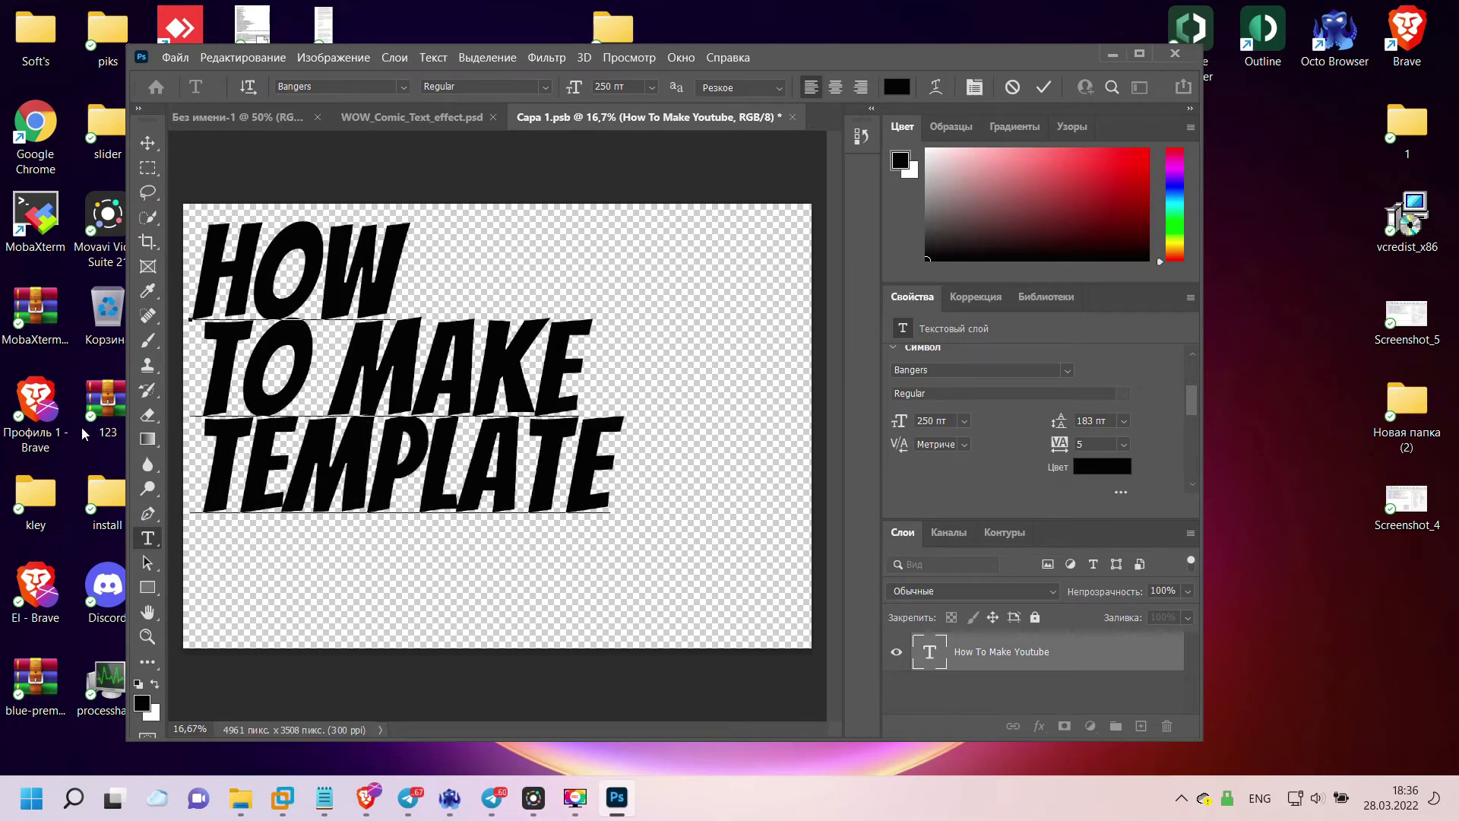
type(" G")
key("BackSpace")
type("FOR")
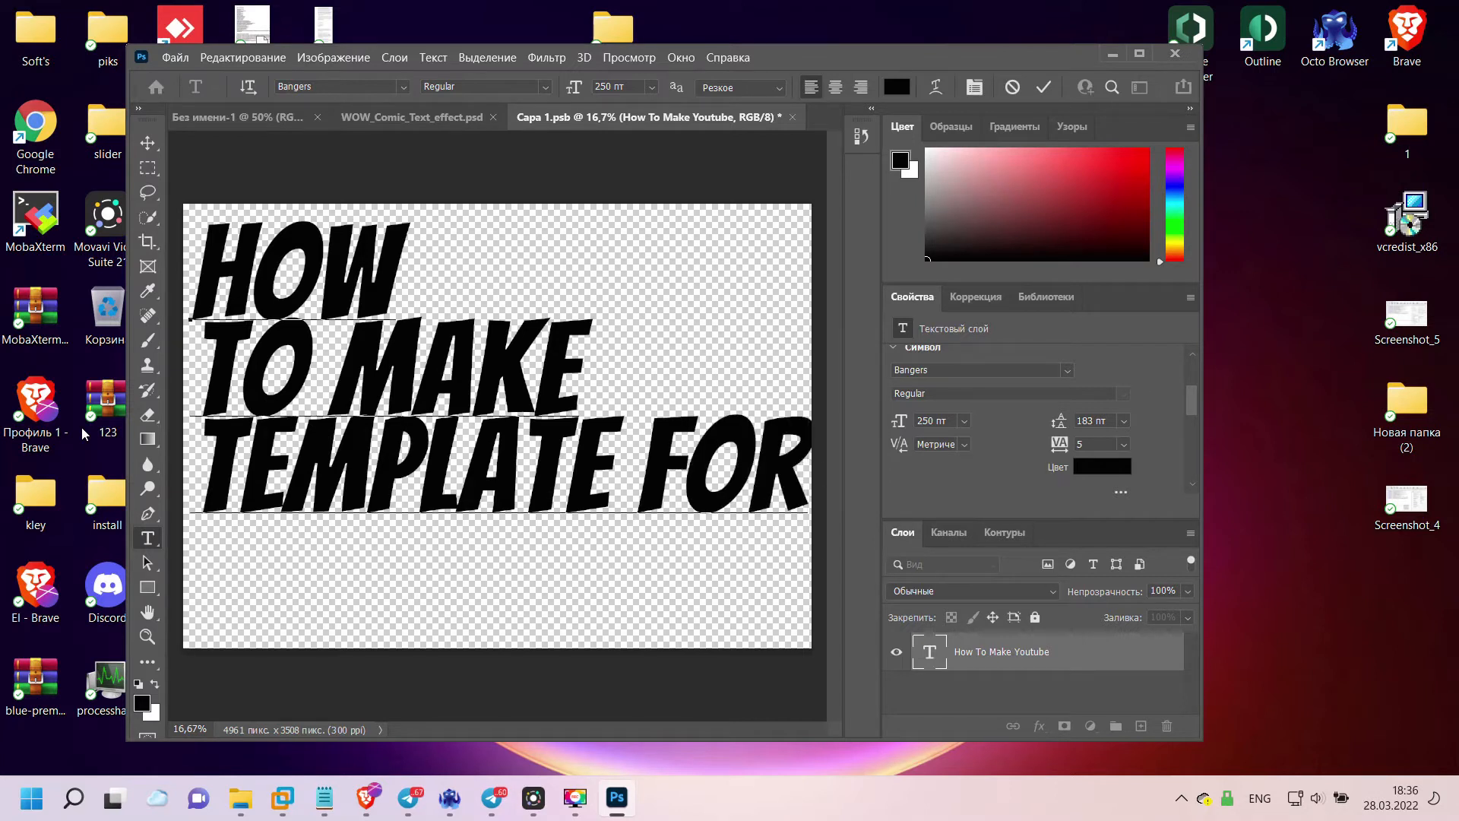
- Add a fourth text line reading "youtube Video" below "Template for"
key("Return")
type("TO")
key("BackSpace")
key("BackSpace")
type("YPO")
key("BackSpace")
key("BackSpace")
type("OUTUBE")
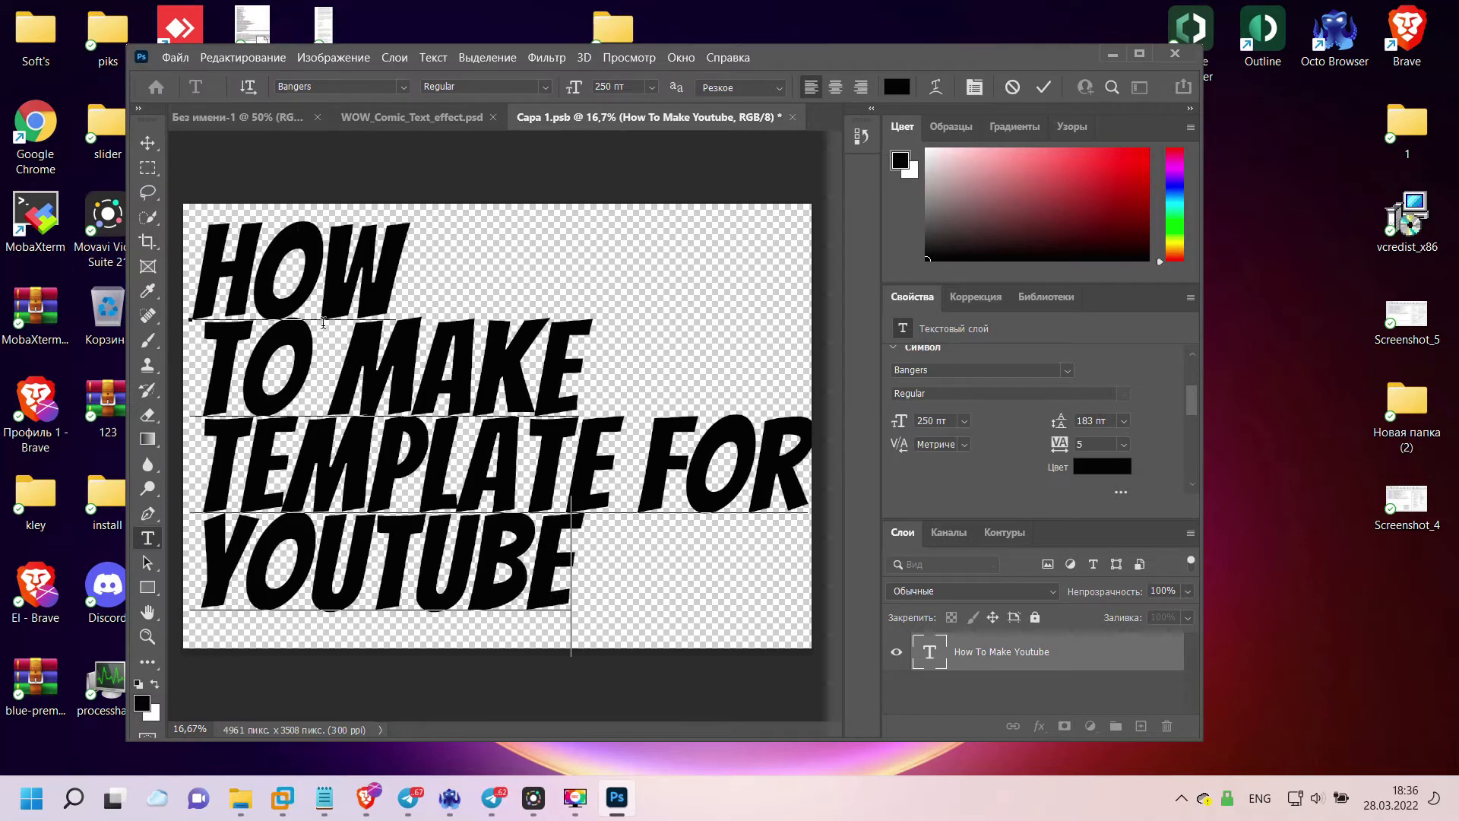
type(" VIDEO")
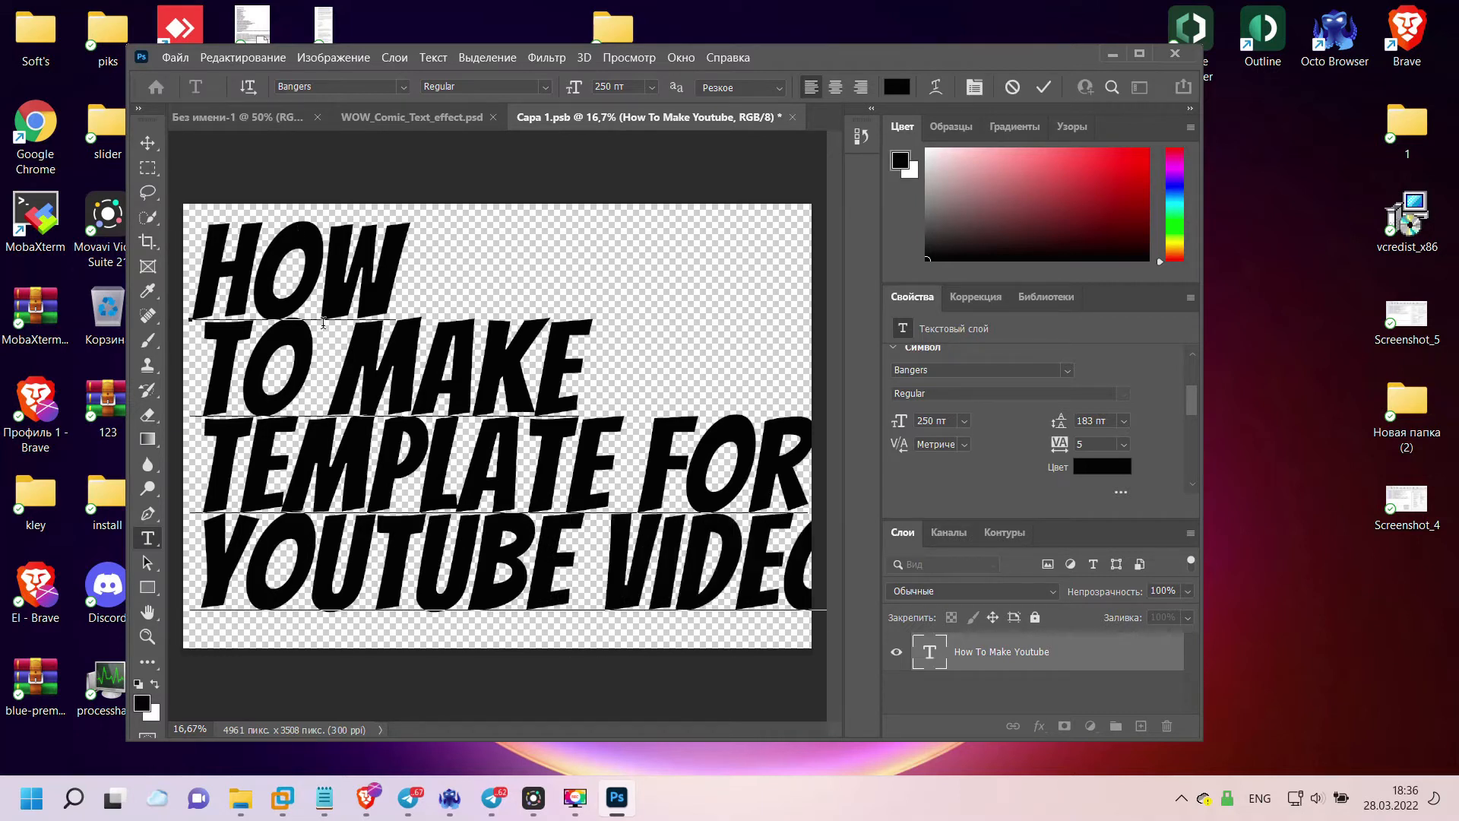
- Set the font size of all four text lines to 200 pt
key("ctrl+a")
double_click(608, 86)
type("200")
key("Return")
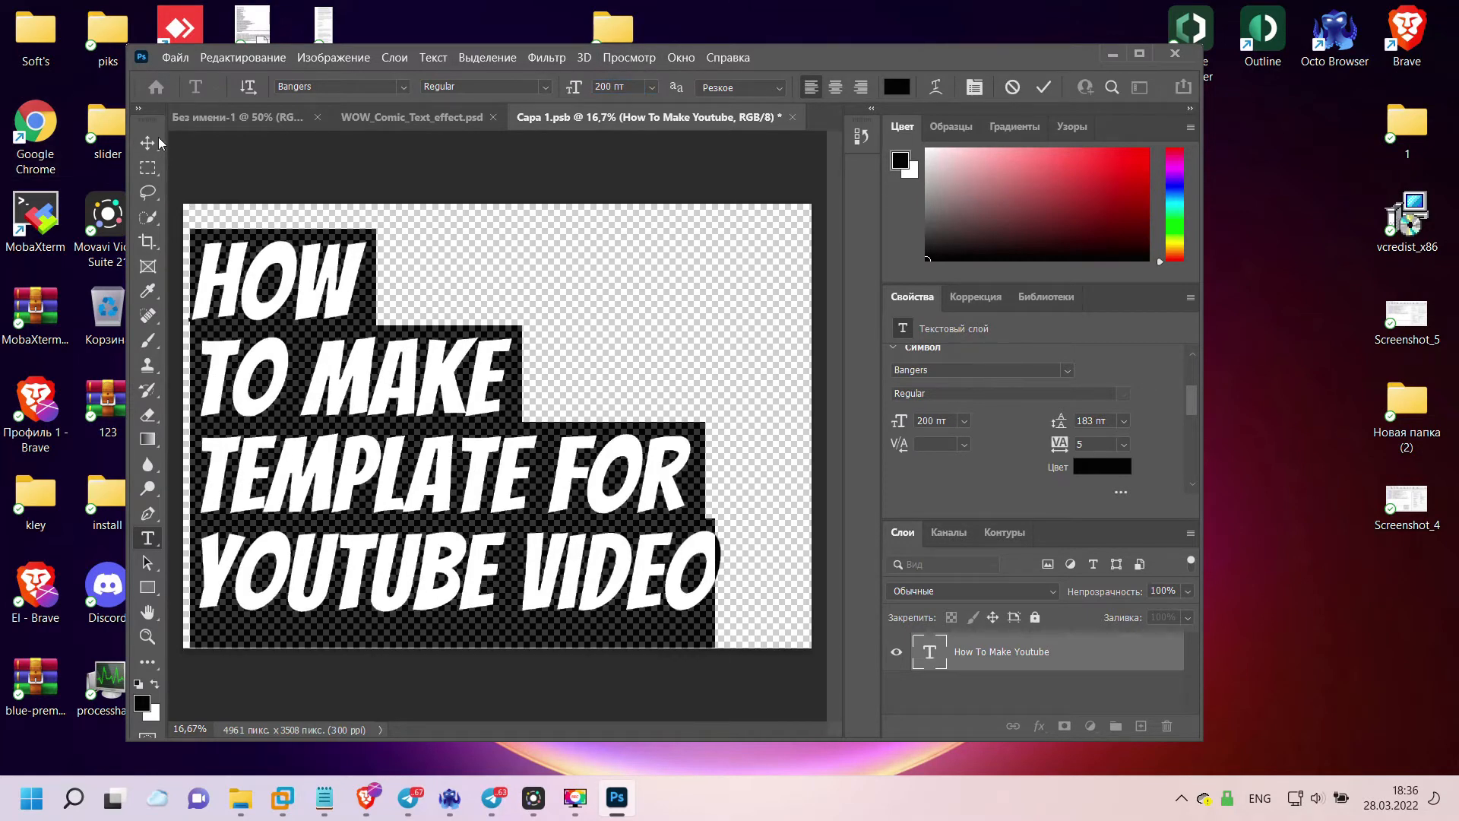
- Shift the four-line text block slightly up, and close the smart object with its changes saved
left_click(146, 144)
left_click_drag(350, 391, 348, 378)
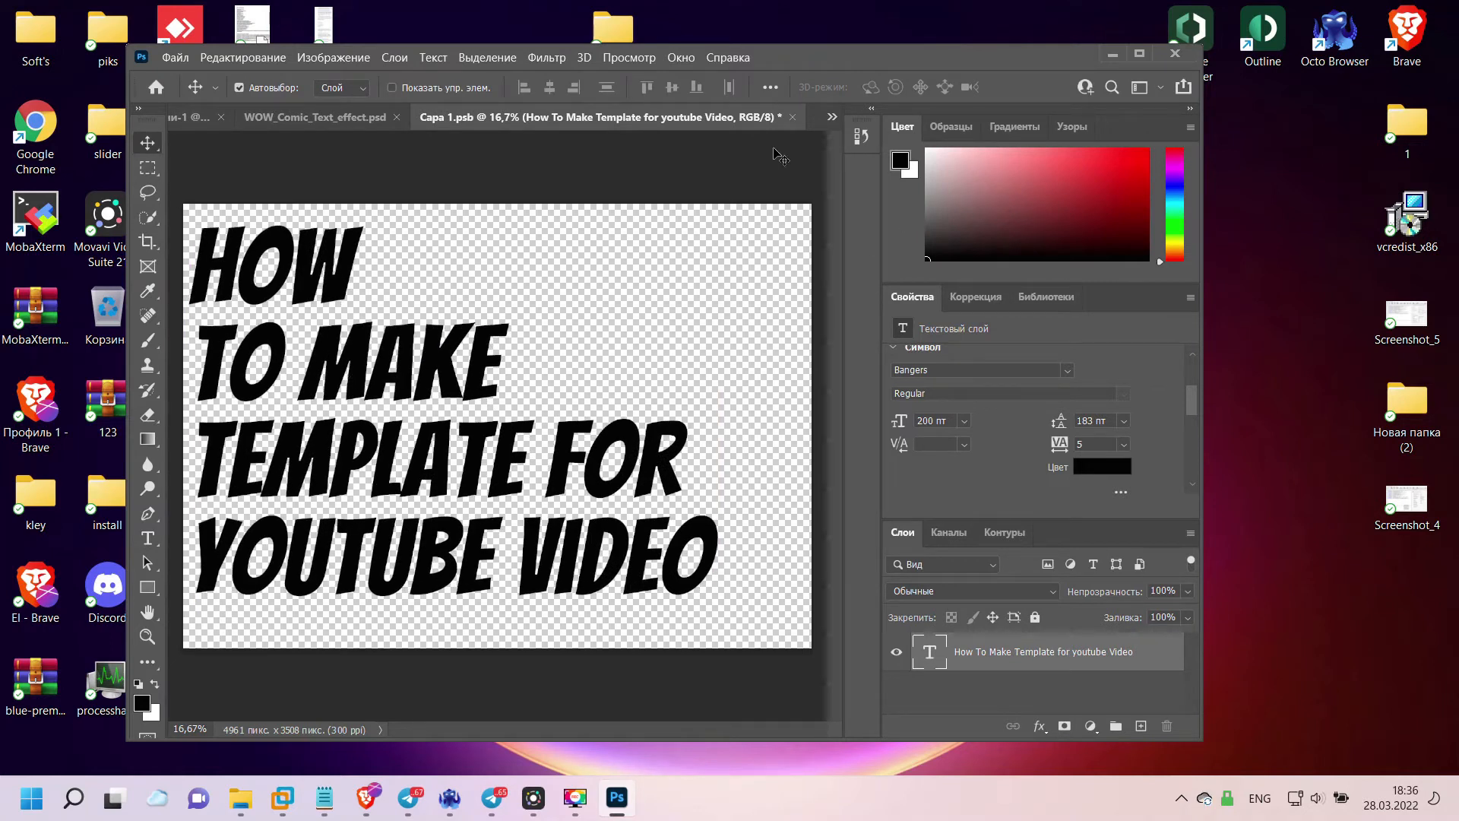
left_click(792, 118)
left_click(830, 340)
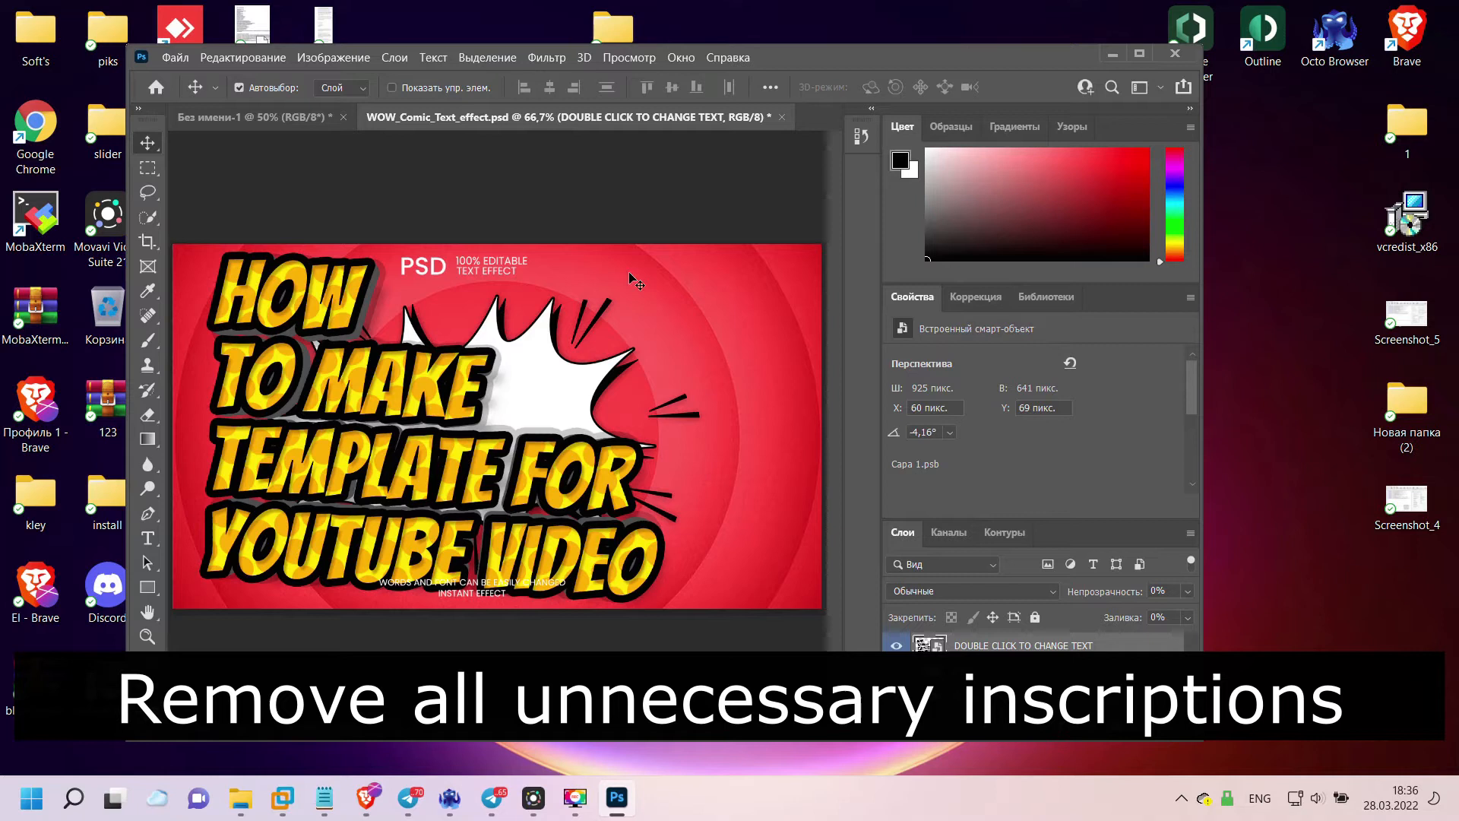
- Delete the layer in the Text group that holds the small "PSD 100% editable text effect" inscriptions
left_click(429, 266)
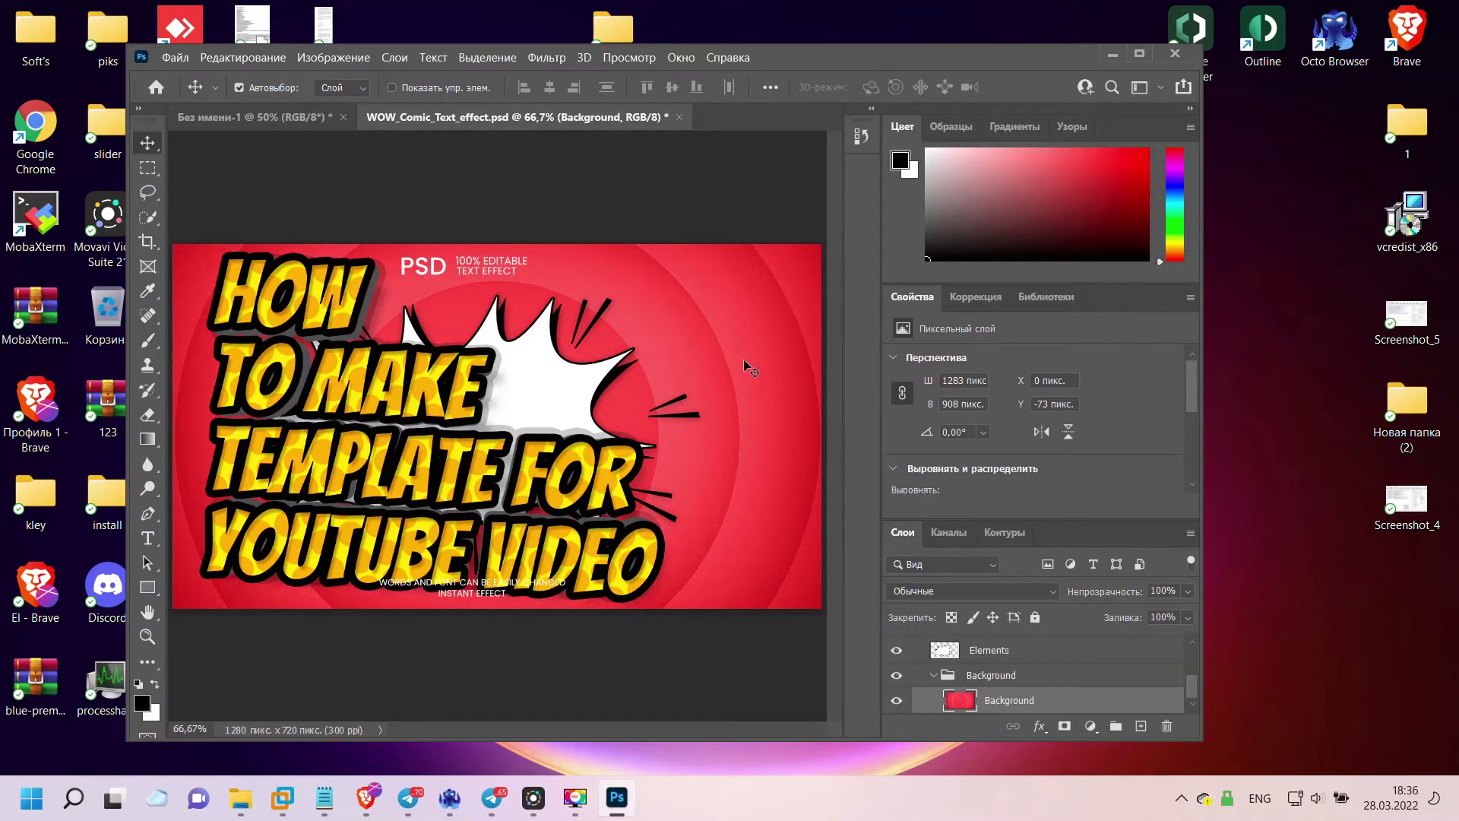
scroll(1027, 674, "up", 5)
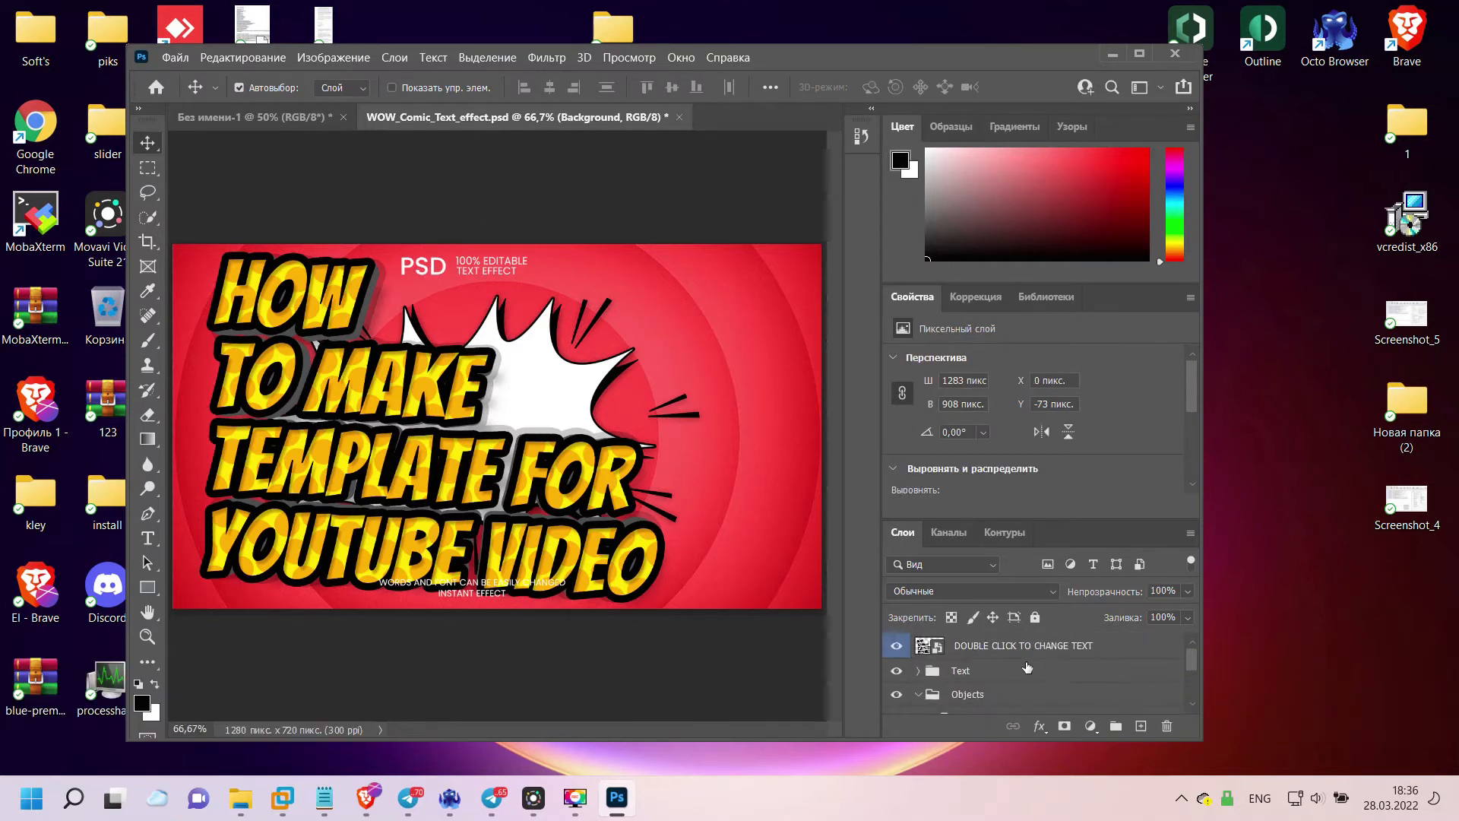
left_click(921, 673)
left_click(917, 671)
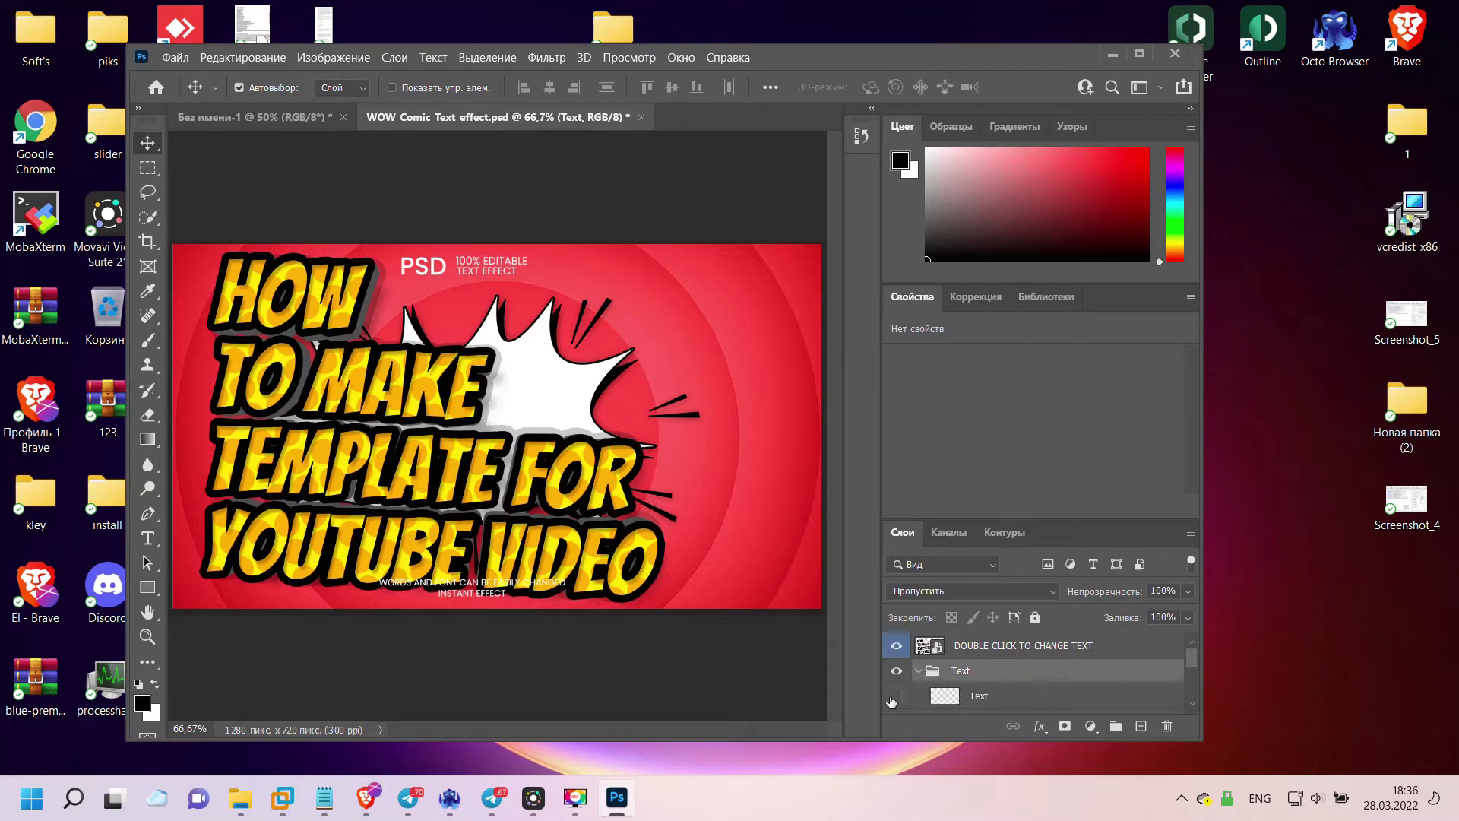
left_click(1007, 699)
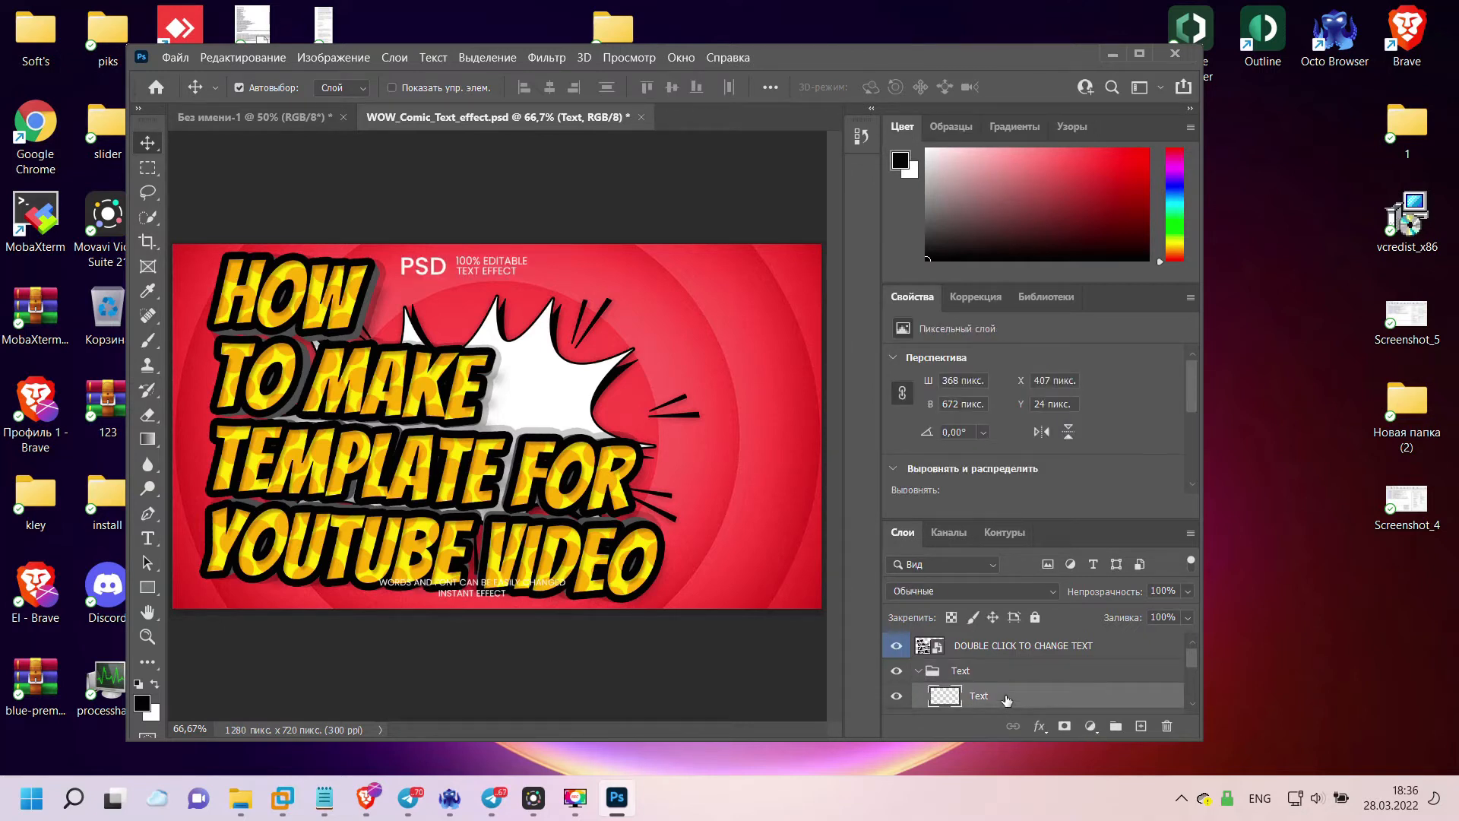
key("Delete")
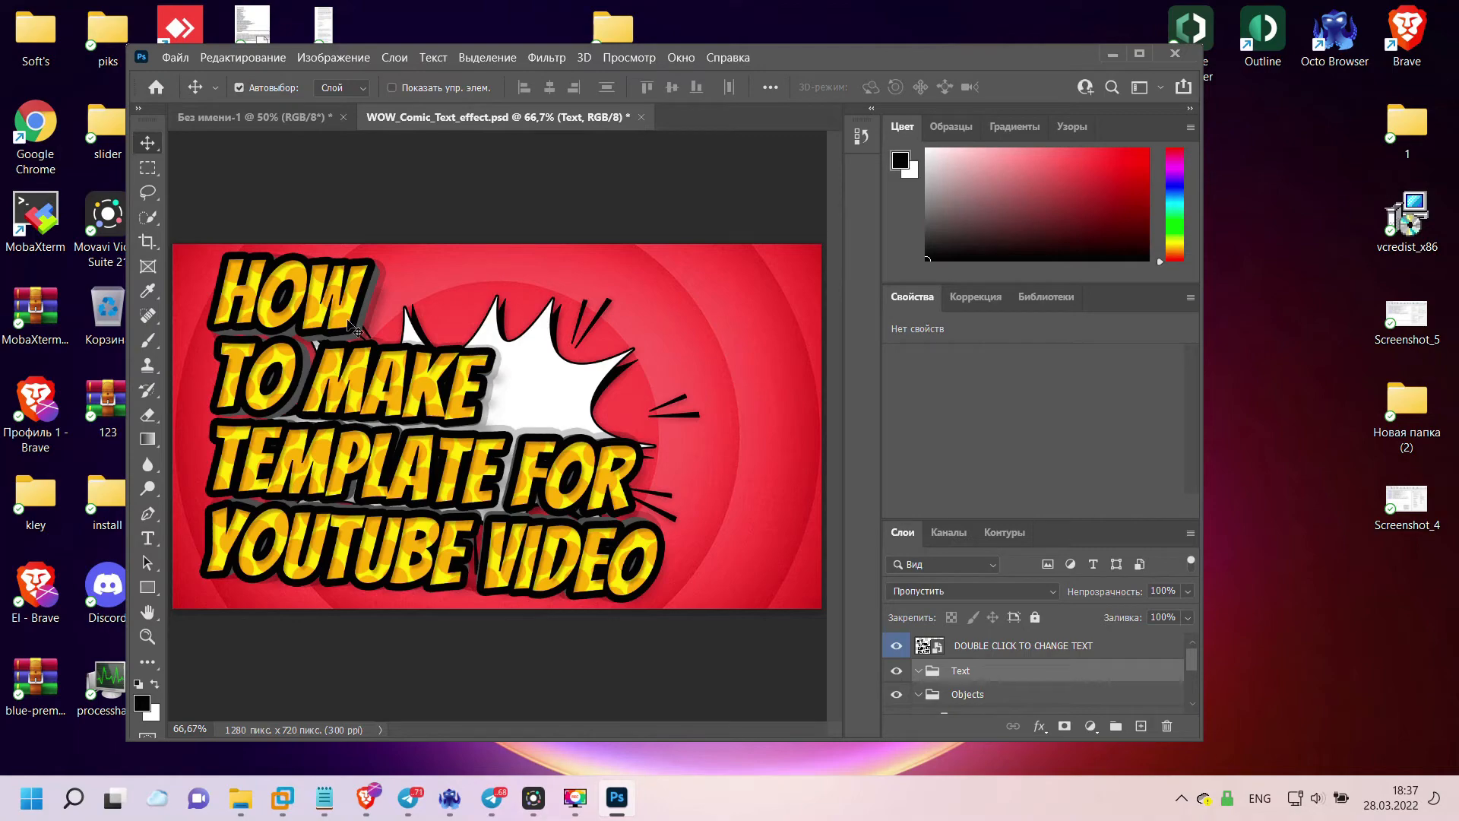
- Switch to the Brave browser and search Google for "Photoshop png" in a new tab
left_click(366, 797)
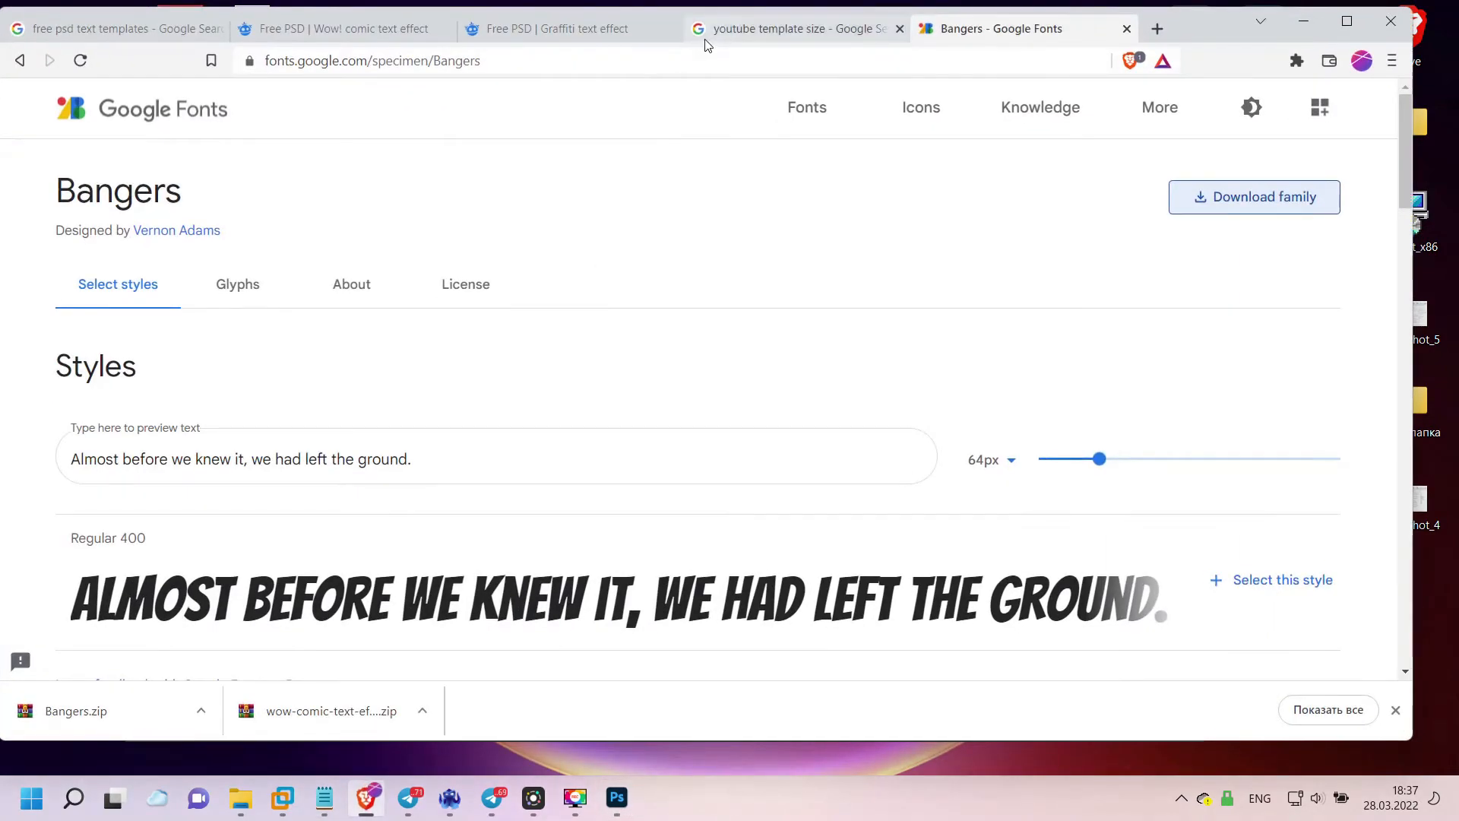
left_click(1157, 29)
type("Ph")
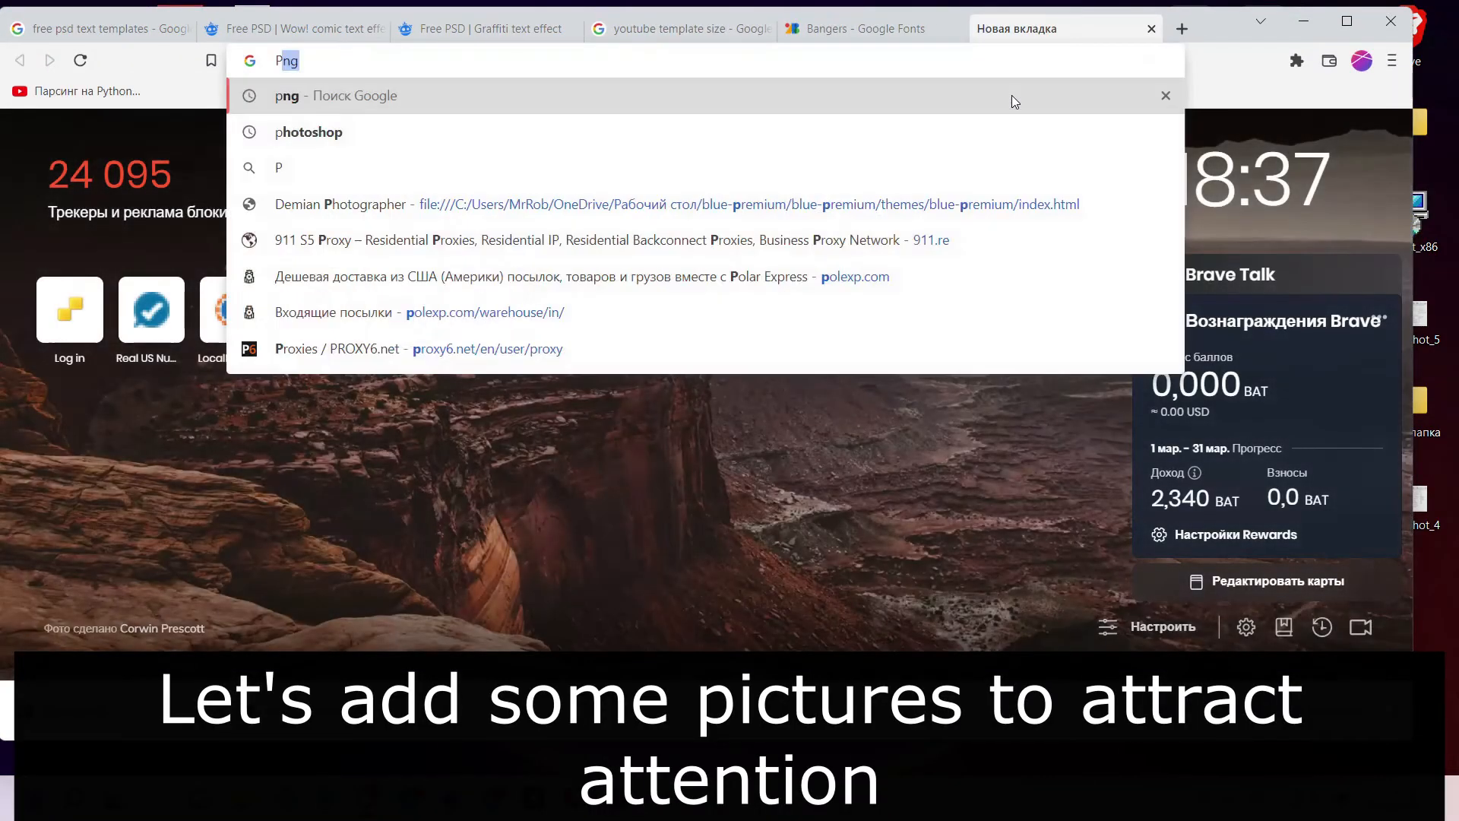
key("BackSpace")
key("BackSpace")
type("hotoshop")
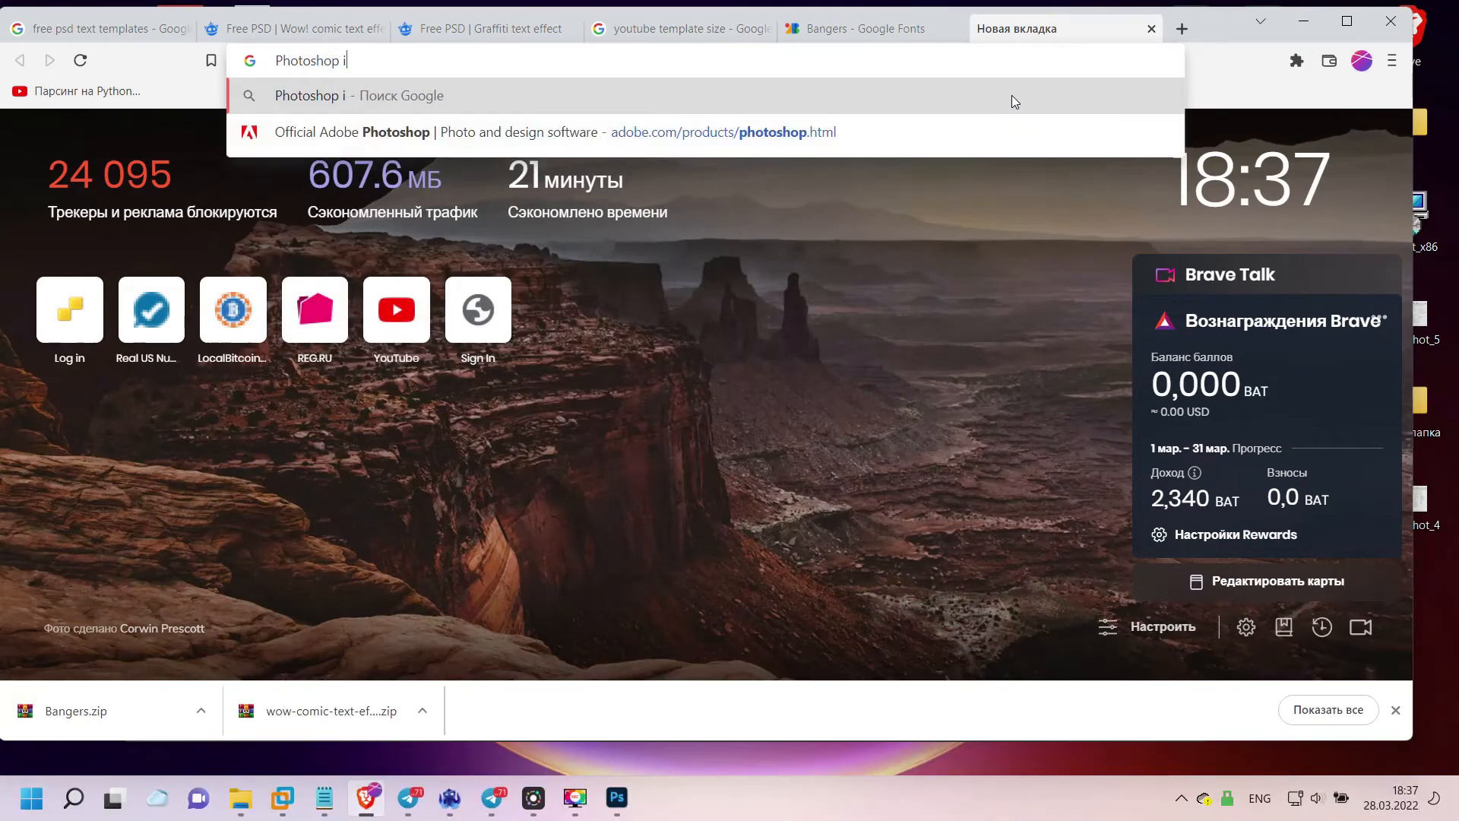
type(" png")
key("Return")
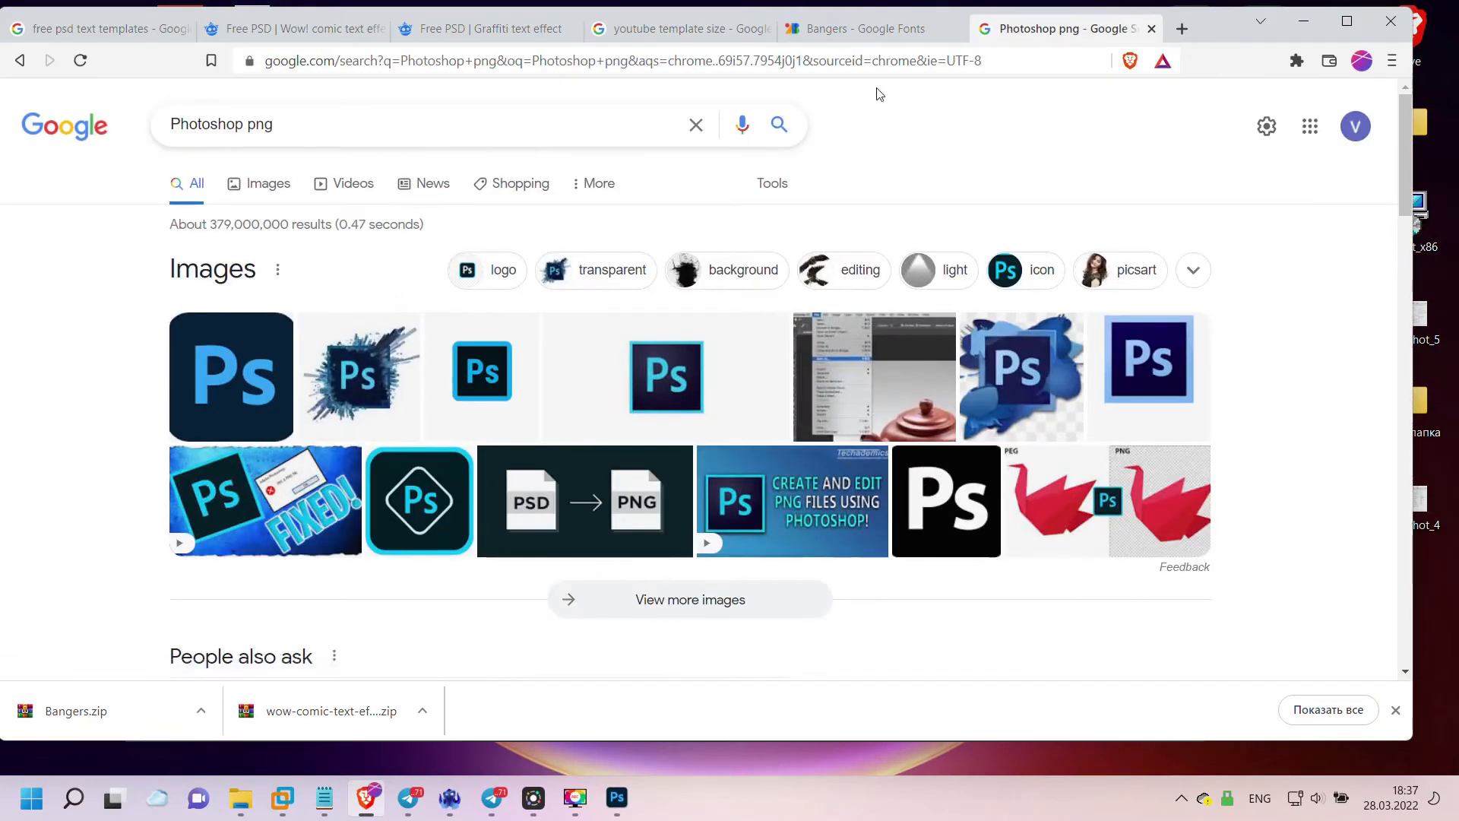
- Refine the search to "Photoshop logo png" and preview the first logo result from the image results in a new tab
left_click(246, 128)
type("logo")
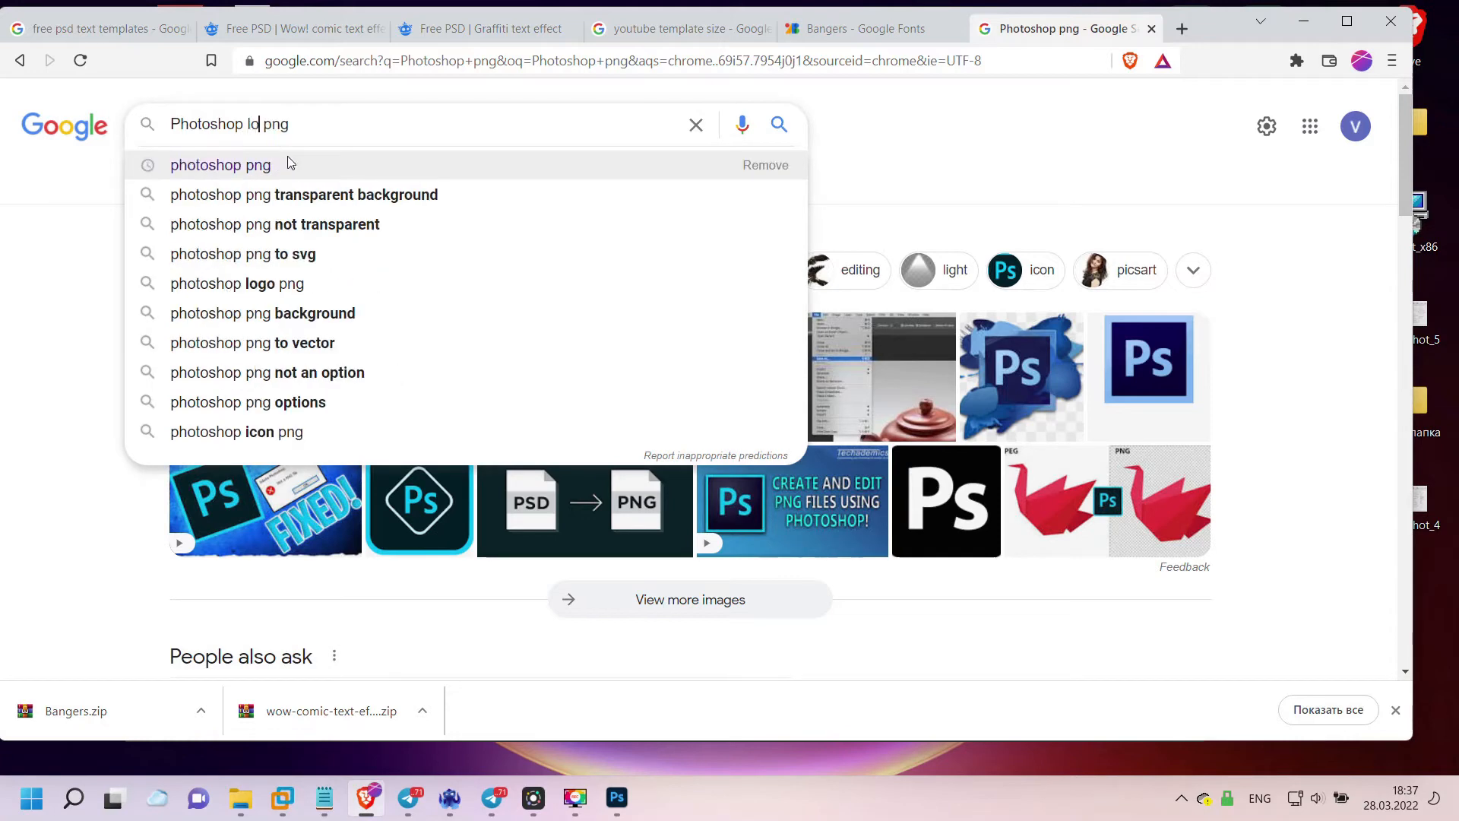
key("Return")
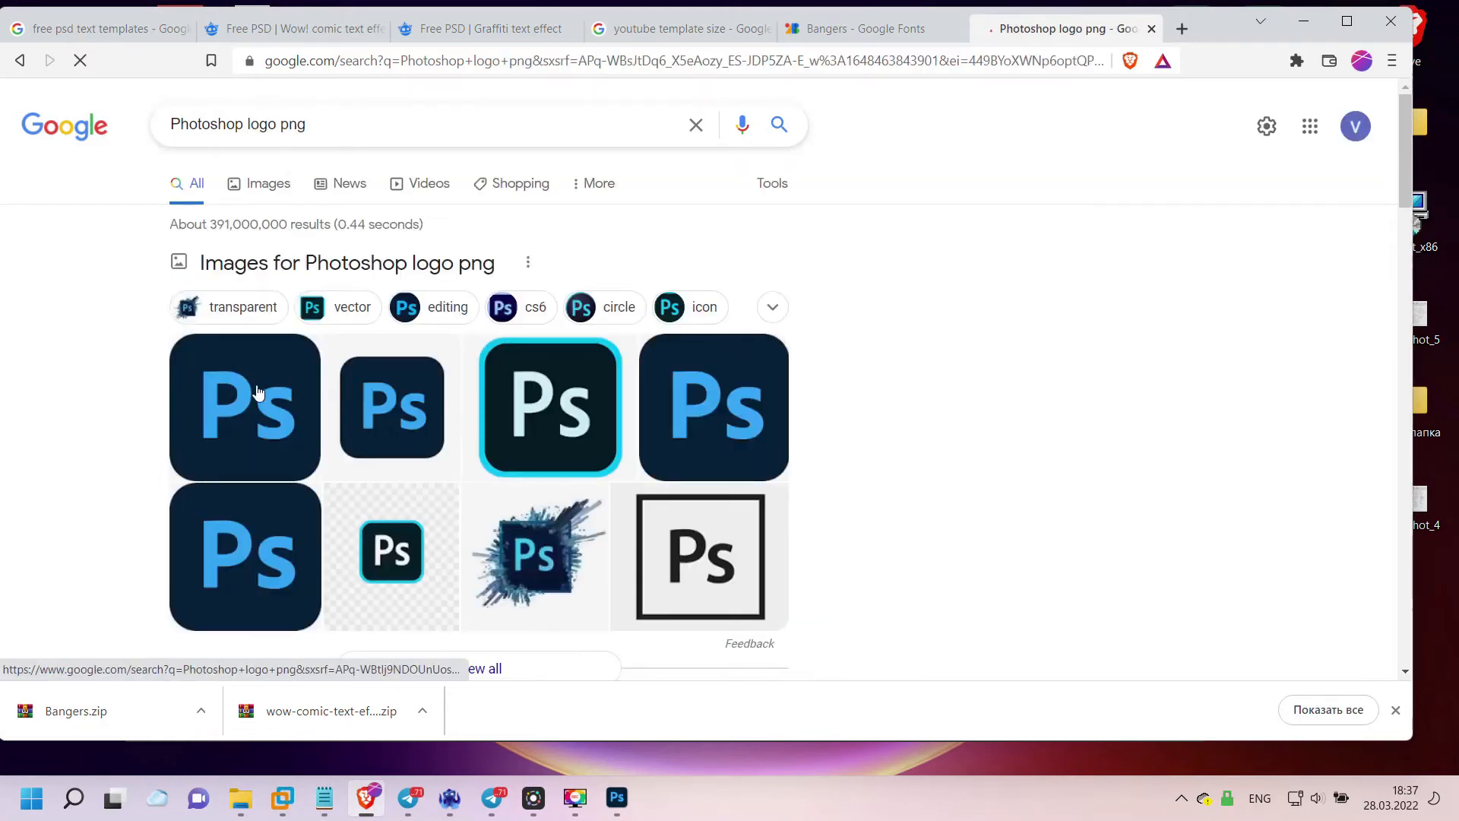
right_click(256, 387)
left_click(449, 404)
left_click(1072, 29)
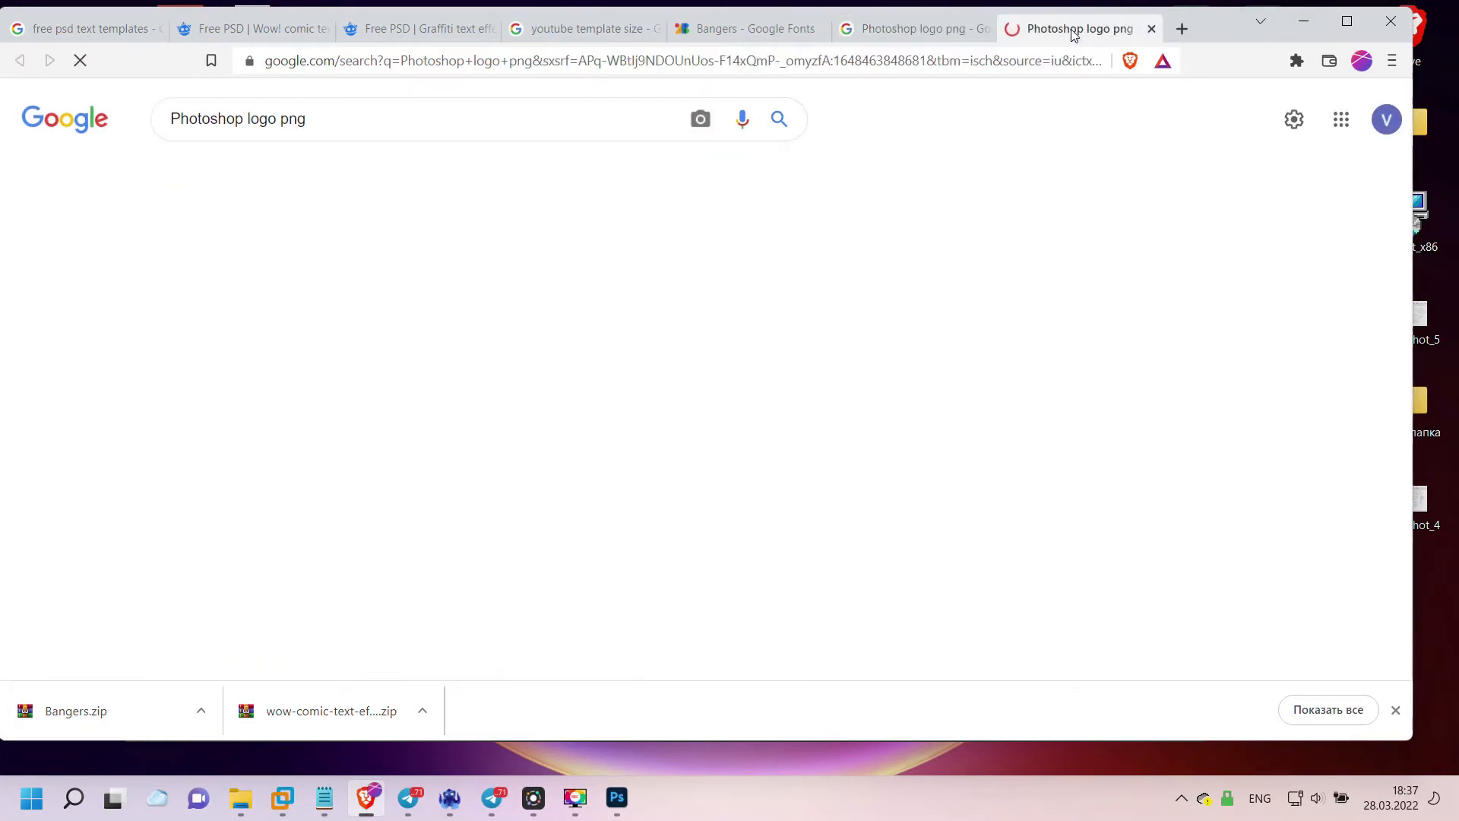
left_click(183, 362)
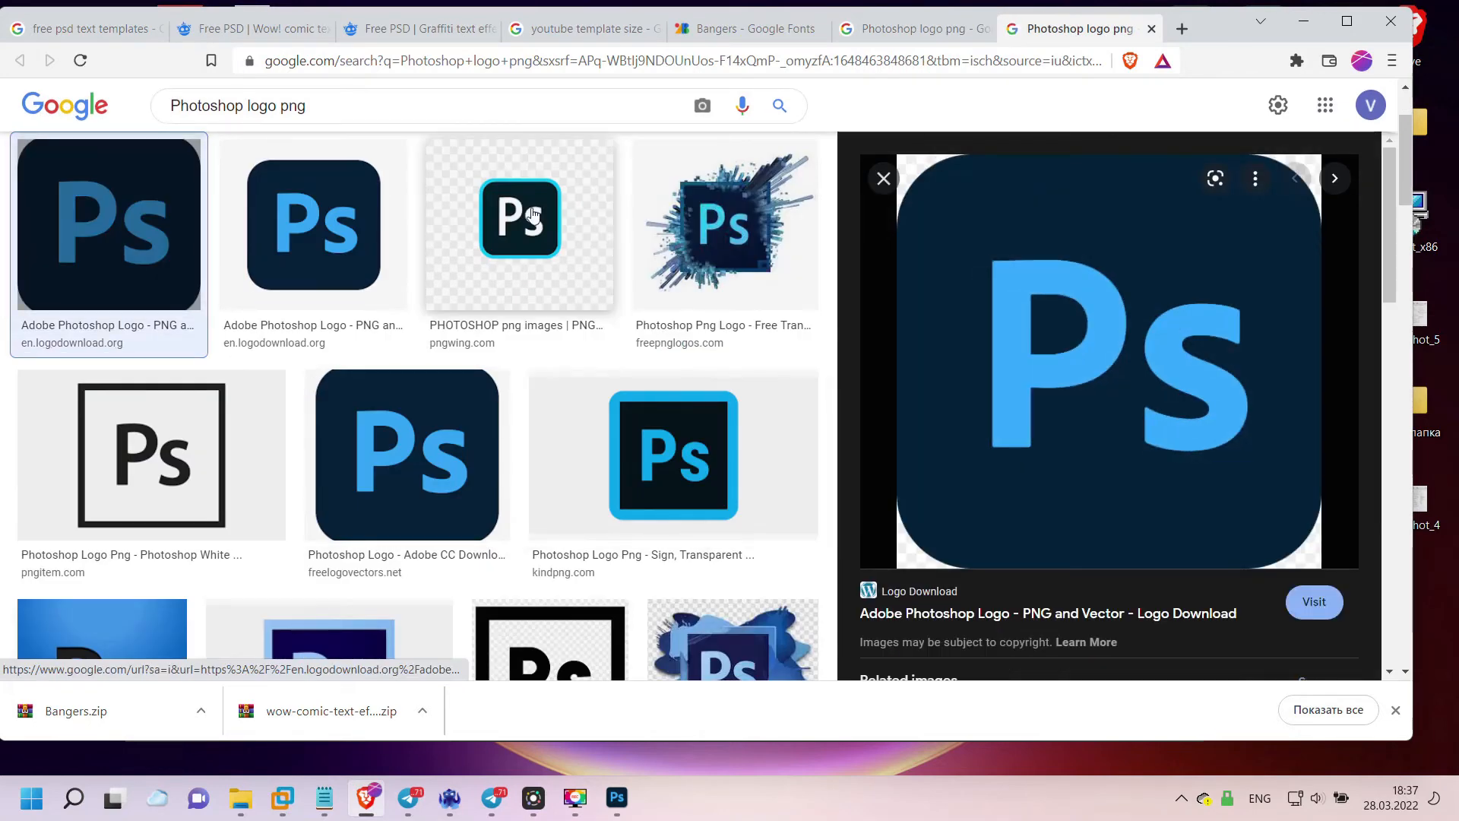
- Look through the logo results, choose the first Adobe Photoshop logo and open its full-size image in a new tab
scroll(1045, 400, "down", 3)
scroll(1036, 310, "up", 3)
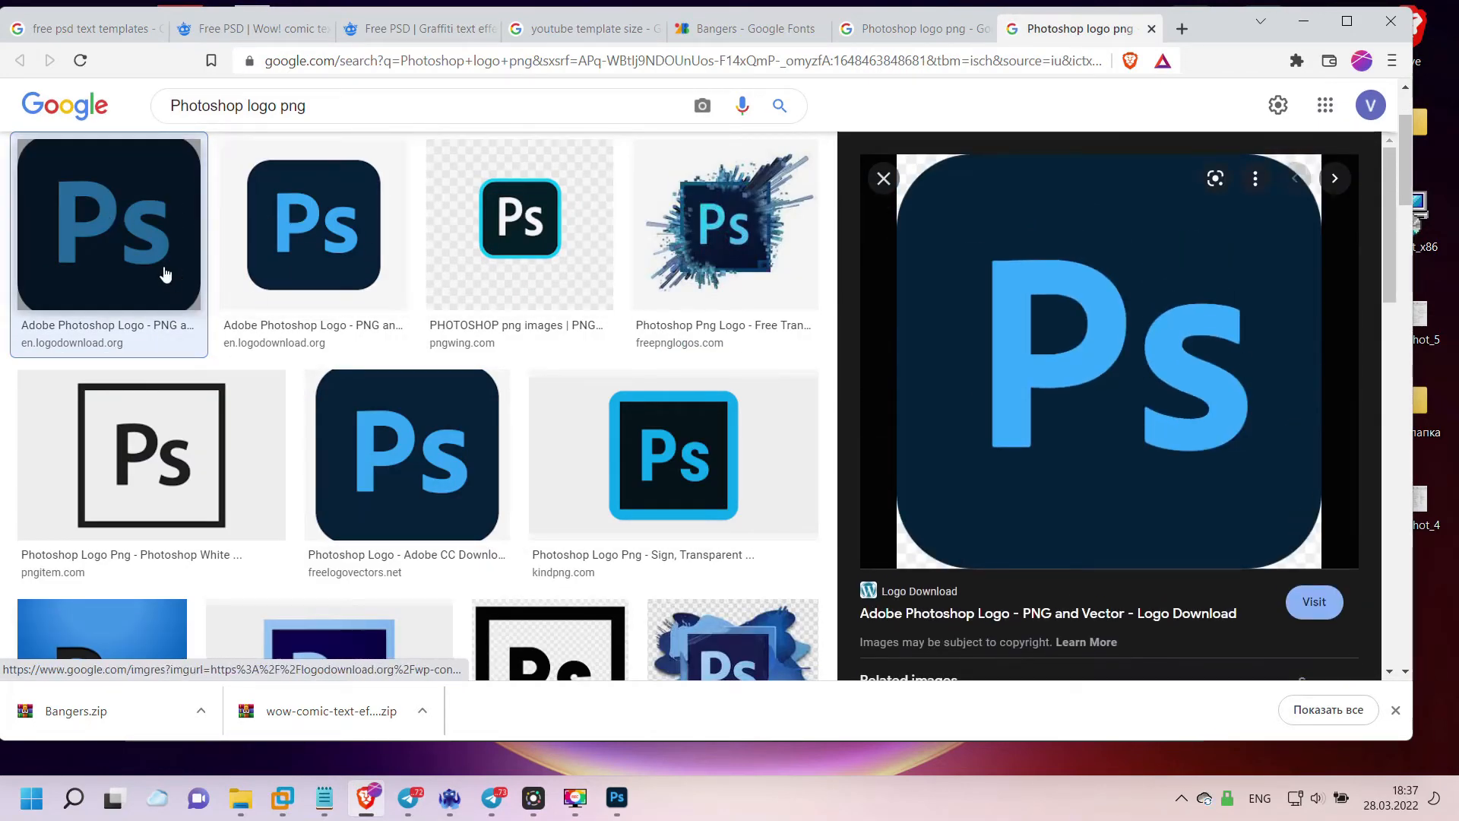
scroll(367, 300, "down", 3)
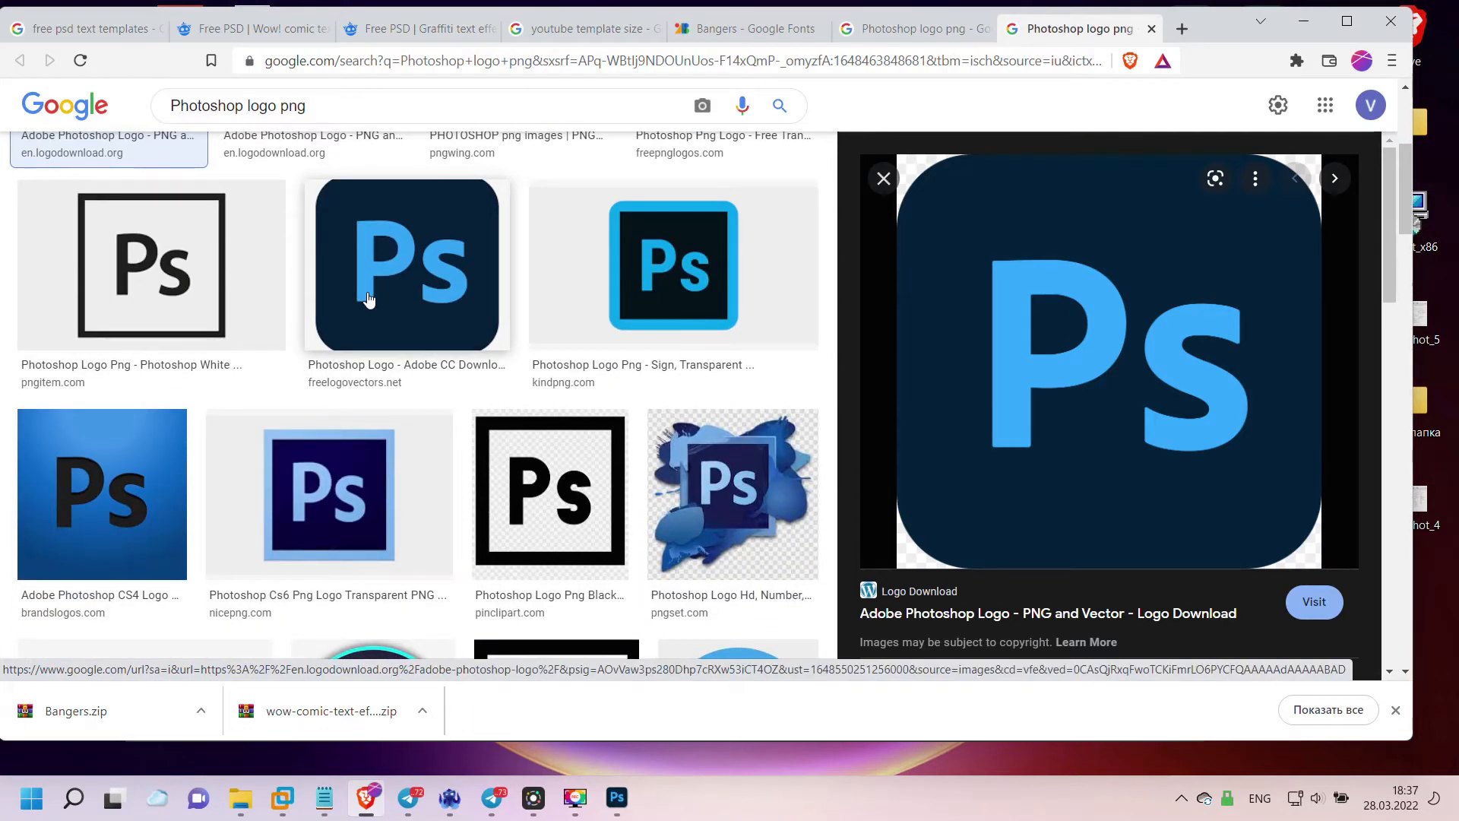
scroll(367, 300, "up", 4)
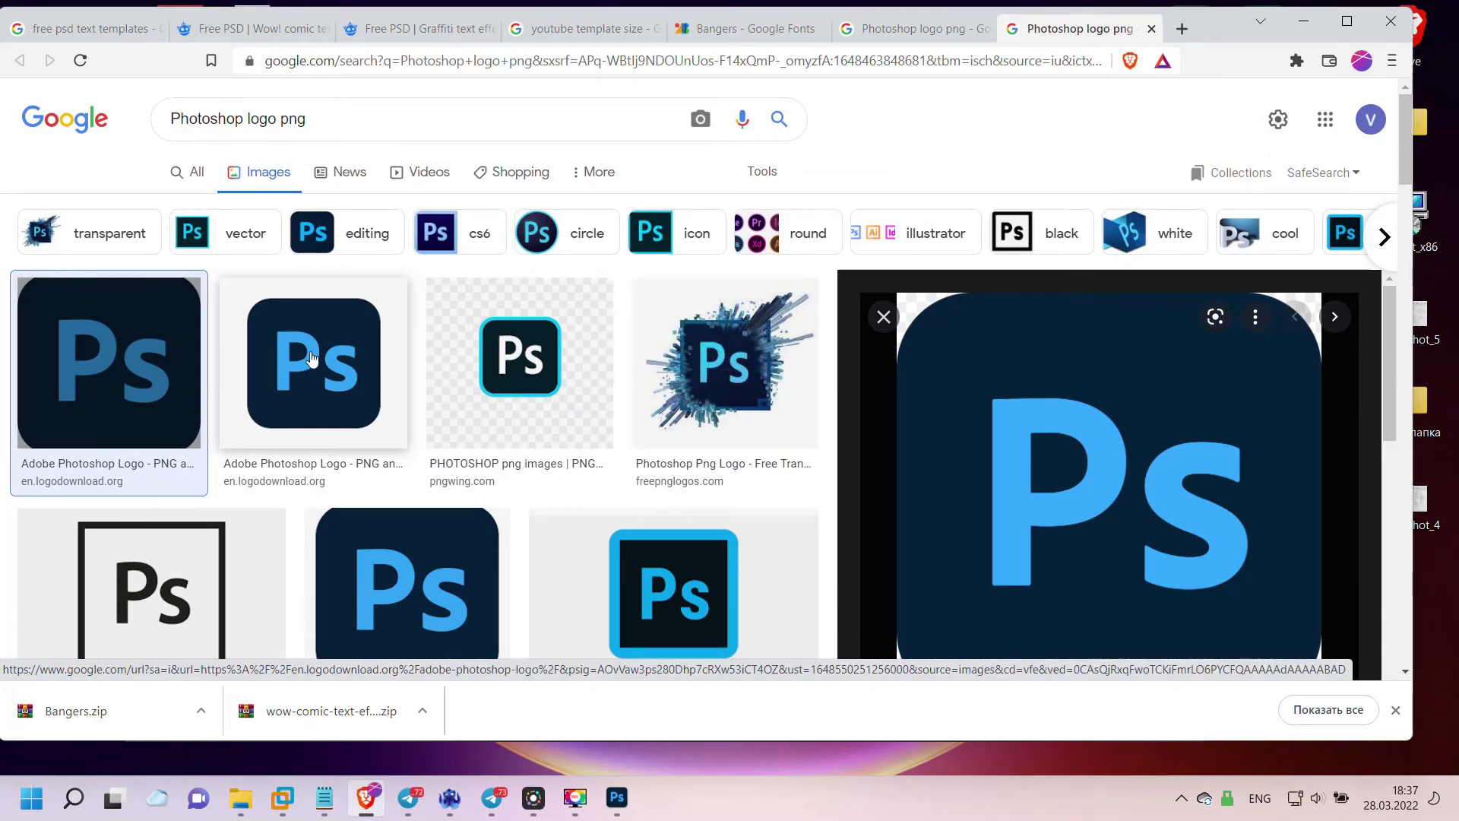
scroll(311, 359, "down", 2)
left_click(180, 277)
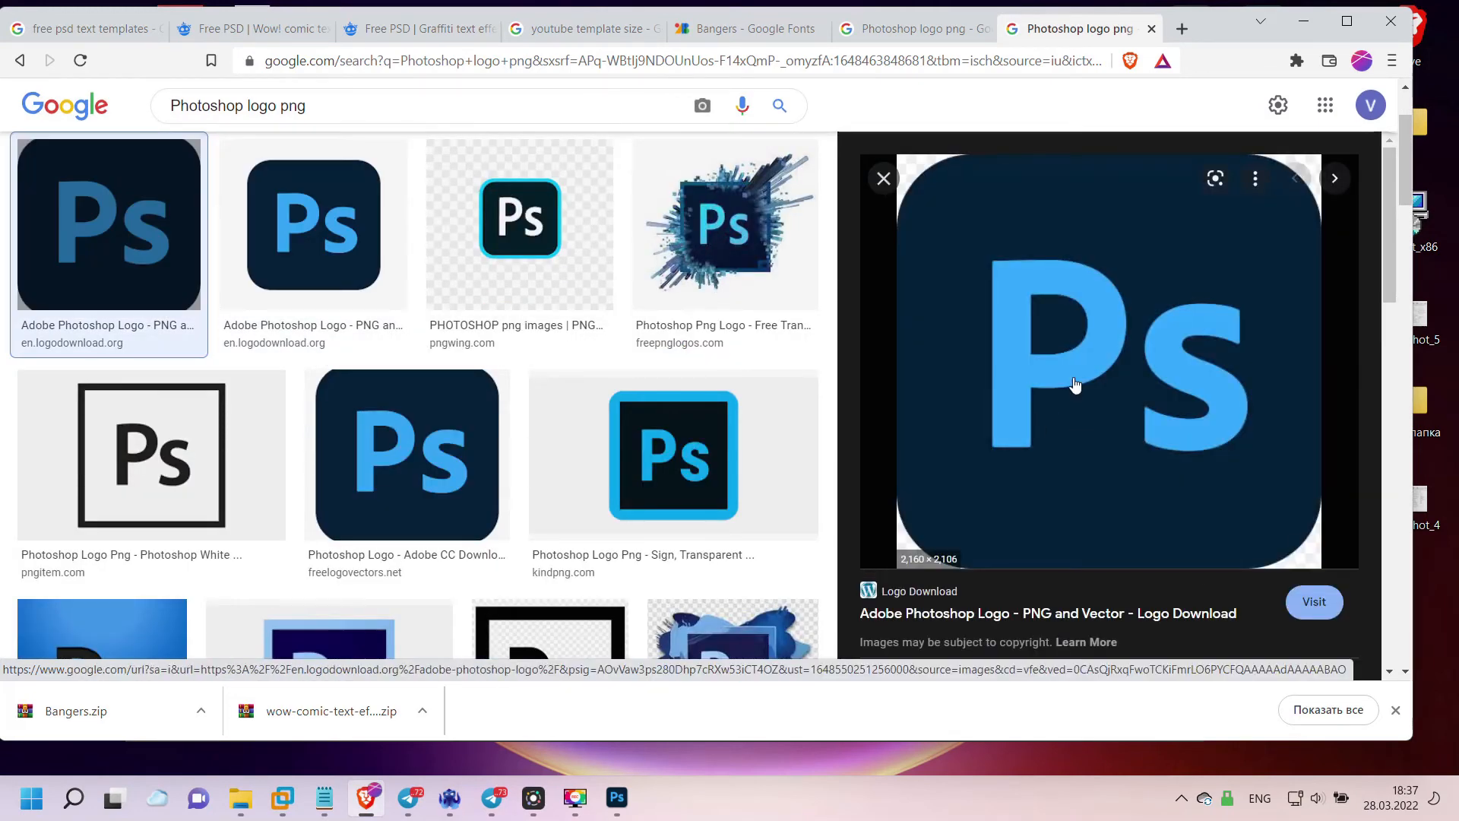
right_click(1073, 378)
left_click(1196, 578)
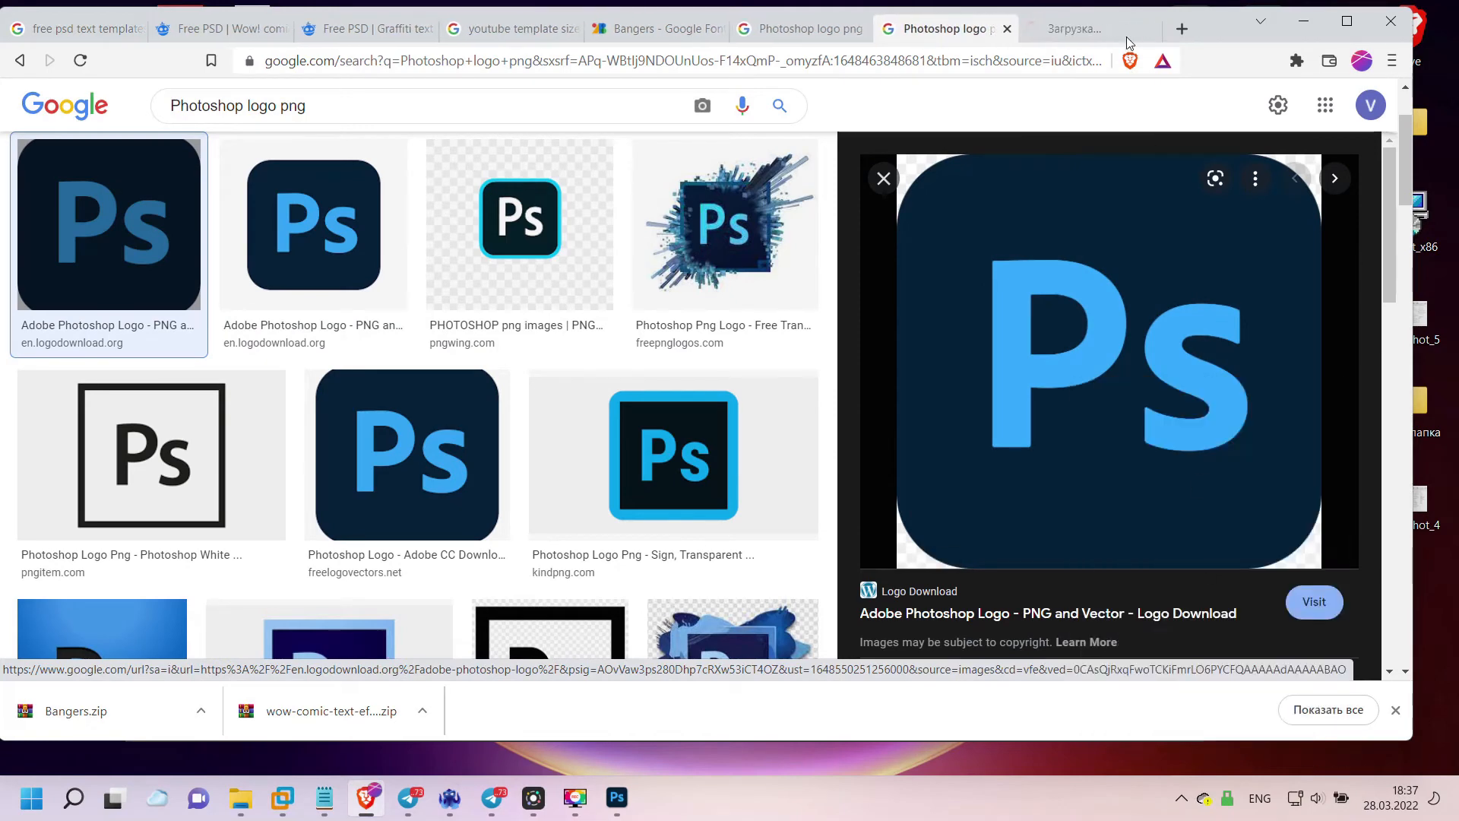
left_click(1094, 28)
- Save the full-size logo image to the desktop as the PNG file adobe-photoshop-logo-1
left_click(638, 327)
right_click(642, 330)
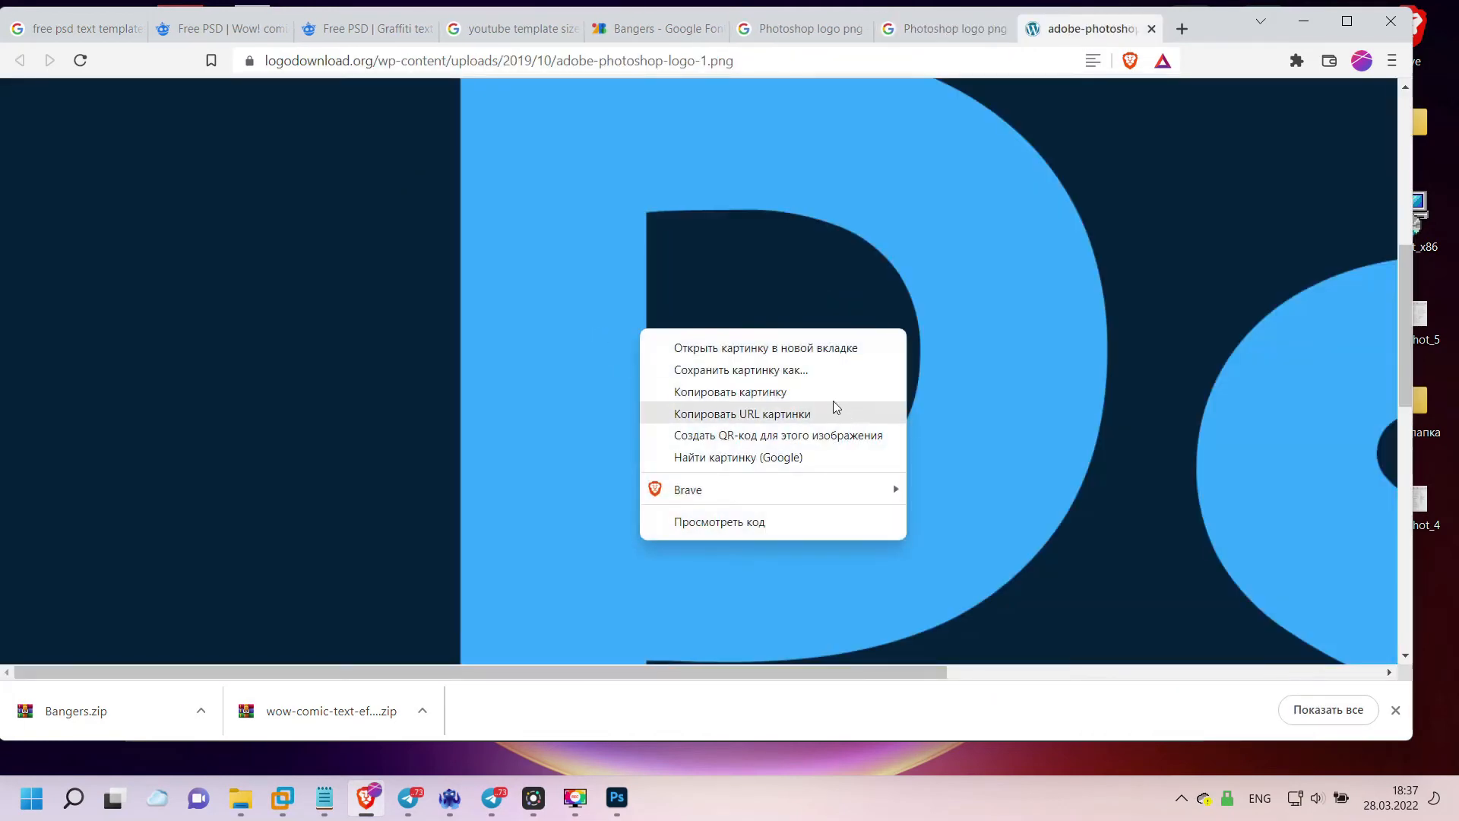
left_click(801, 370)
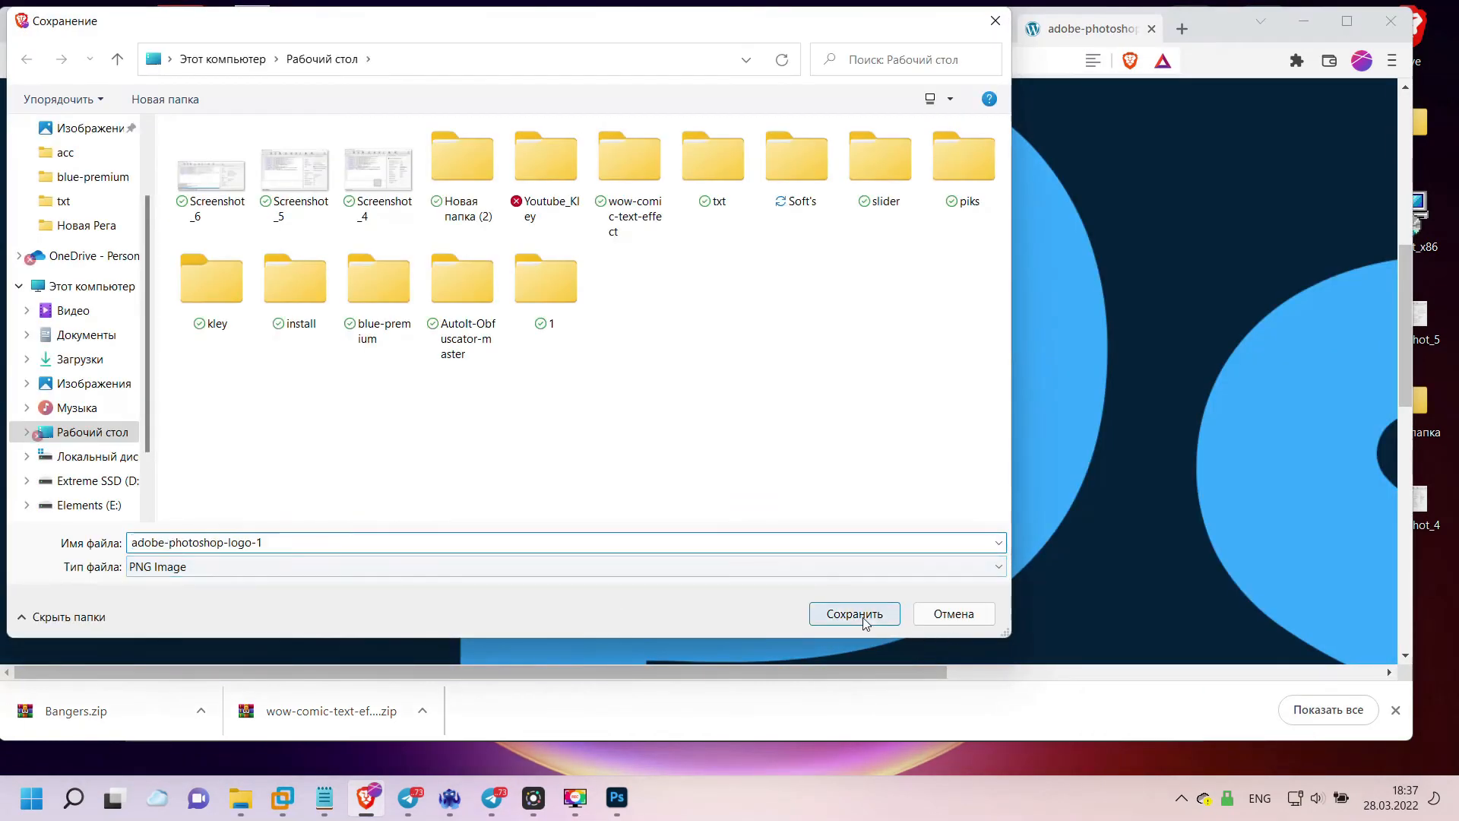
left_click(854, 614)
- Return to Photoshop and place the adobe-photoshop-logo-1 image from the desktop into the comic text document
left_click(1346, 21)
left_click(1152, 140)
left_click_drag(867, 58, 1103, 56)
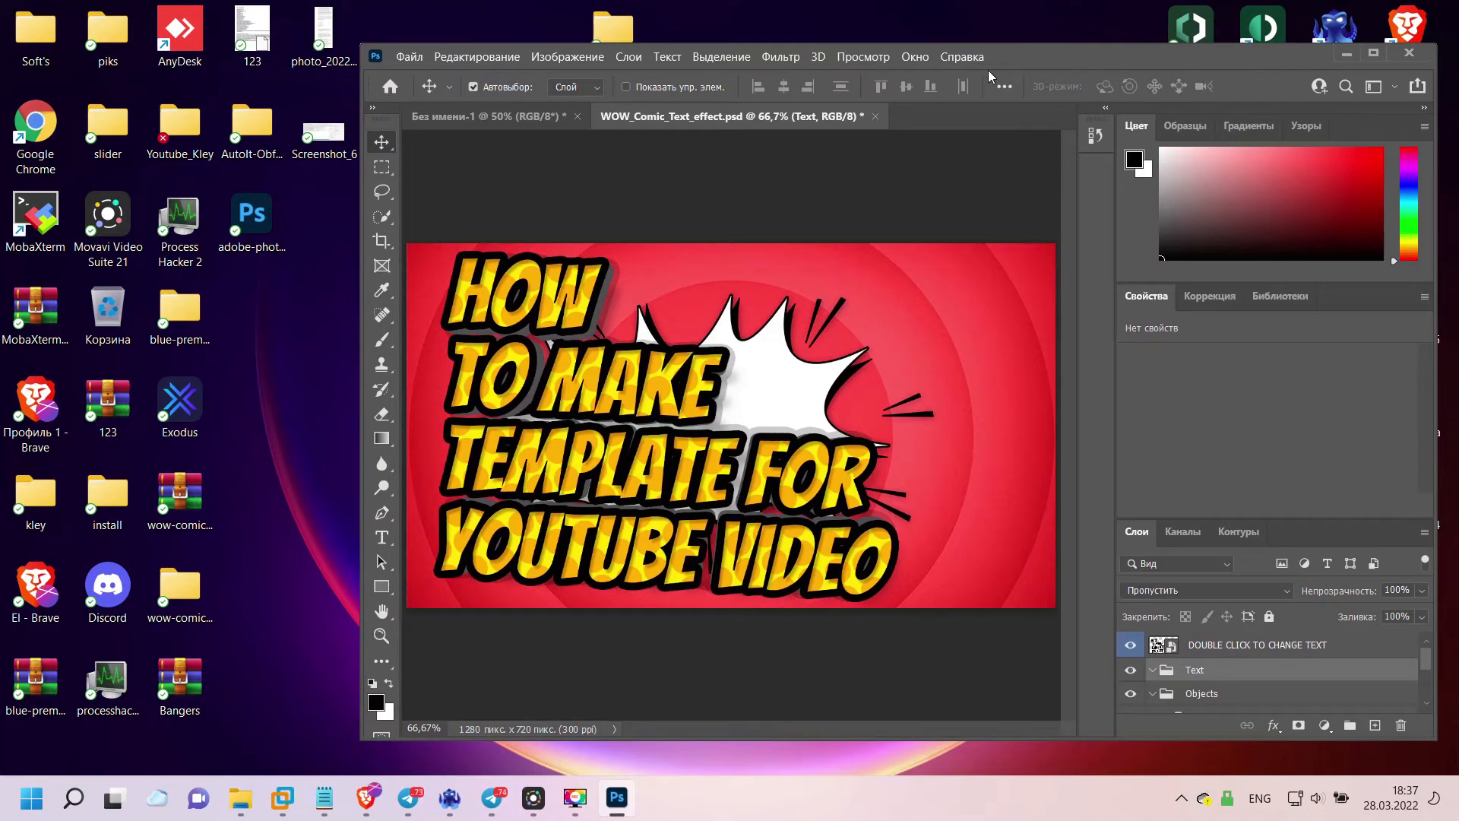
left_click(271, 237)
left_click_drag(279, 228, 908, 353)
- Move the placed Photoshop logo to the canvas's right side and scale it proportionally to about 36%
left_click_drag(709, 410, 854, 409)
left_click_drag(1108, 59, 859, 48)
left_click_drag(707, 344, 706, 341)
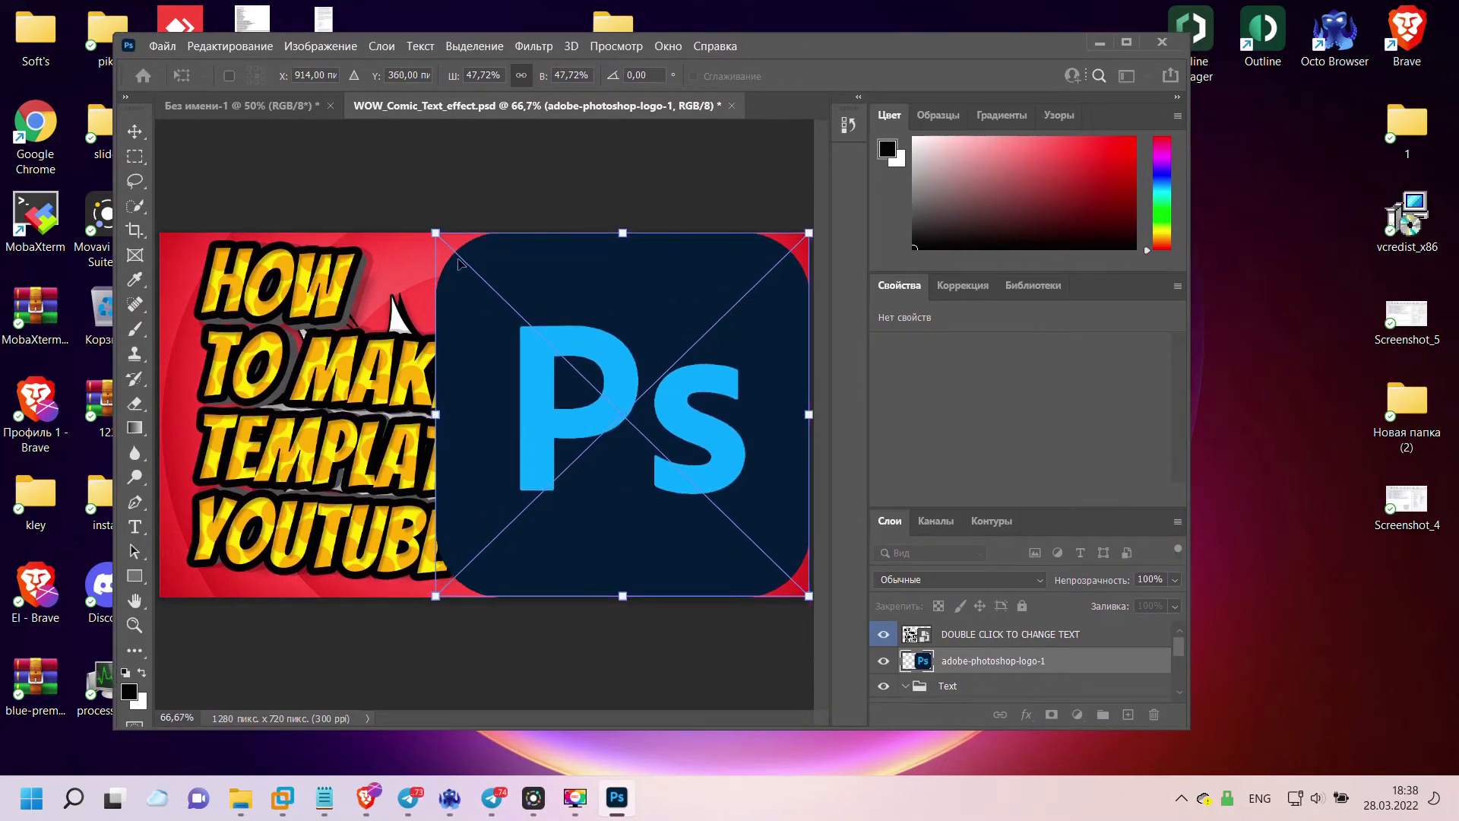
left_click_drag(438, 235, 529, 325)
mouse_move(605, 411)
left_mouse_down()
mouse_move(649, 320)
mouse_move(625, 401)
left_mouse_up()
- Move the Photoshop logo layer into the Background group, directly above the red Background layer
scroll(1051, 598, "down", 1)
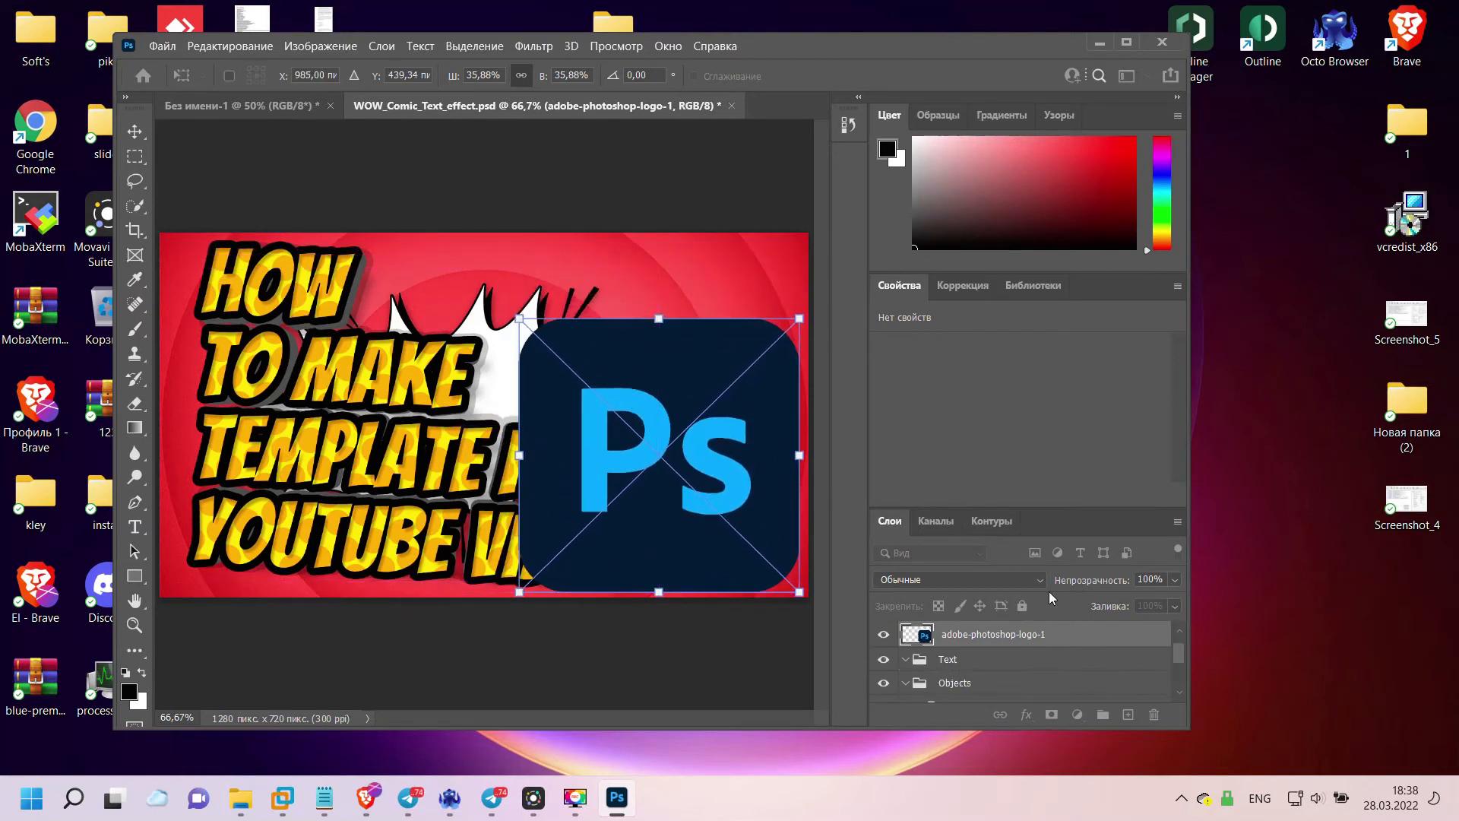
left_click_drag(996, 637, 1024, 664)
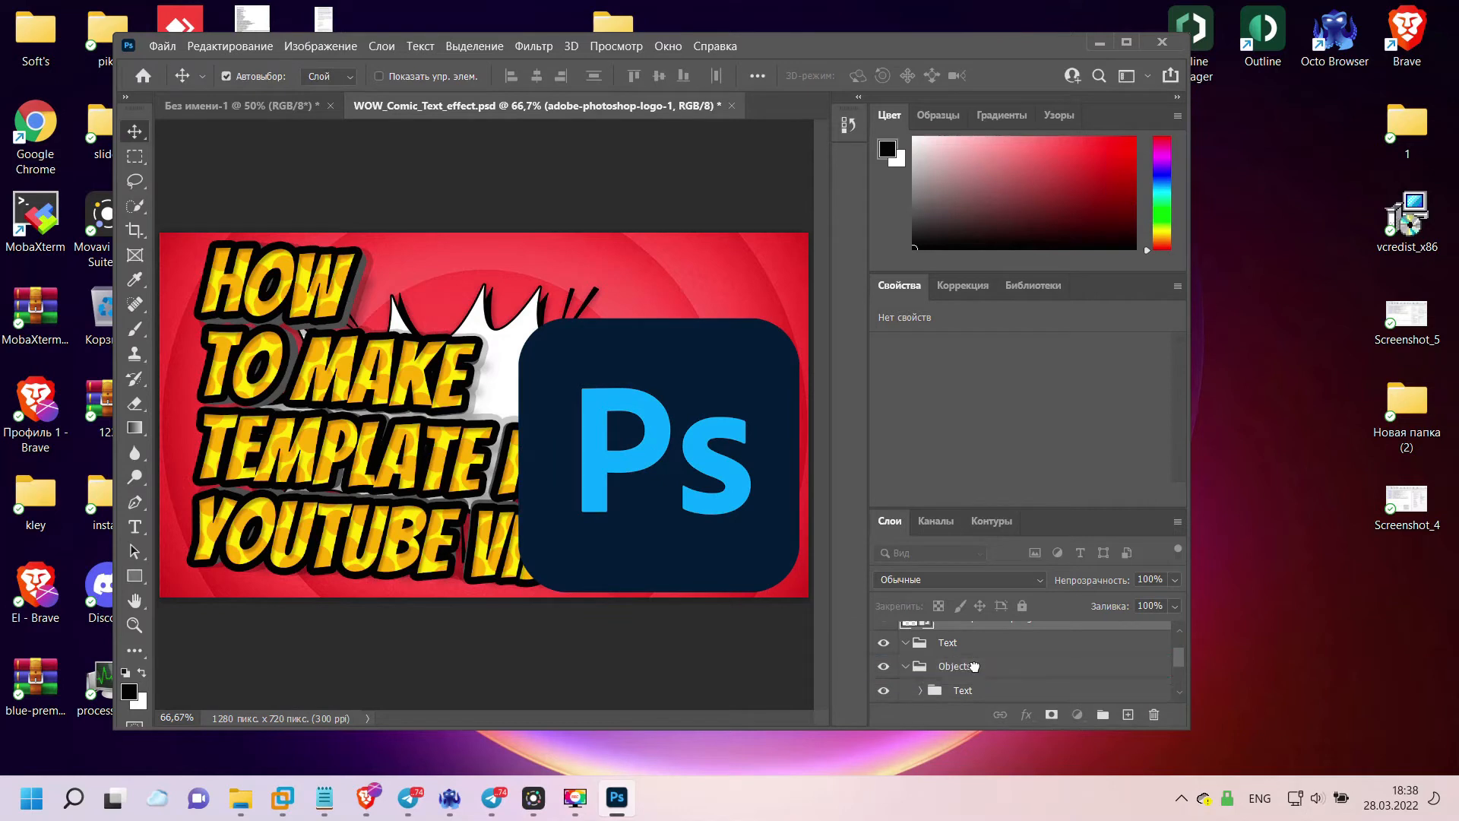
scroll(1018, 649, "down", 3)
left_click_drag(998, 645, 986, 683)
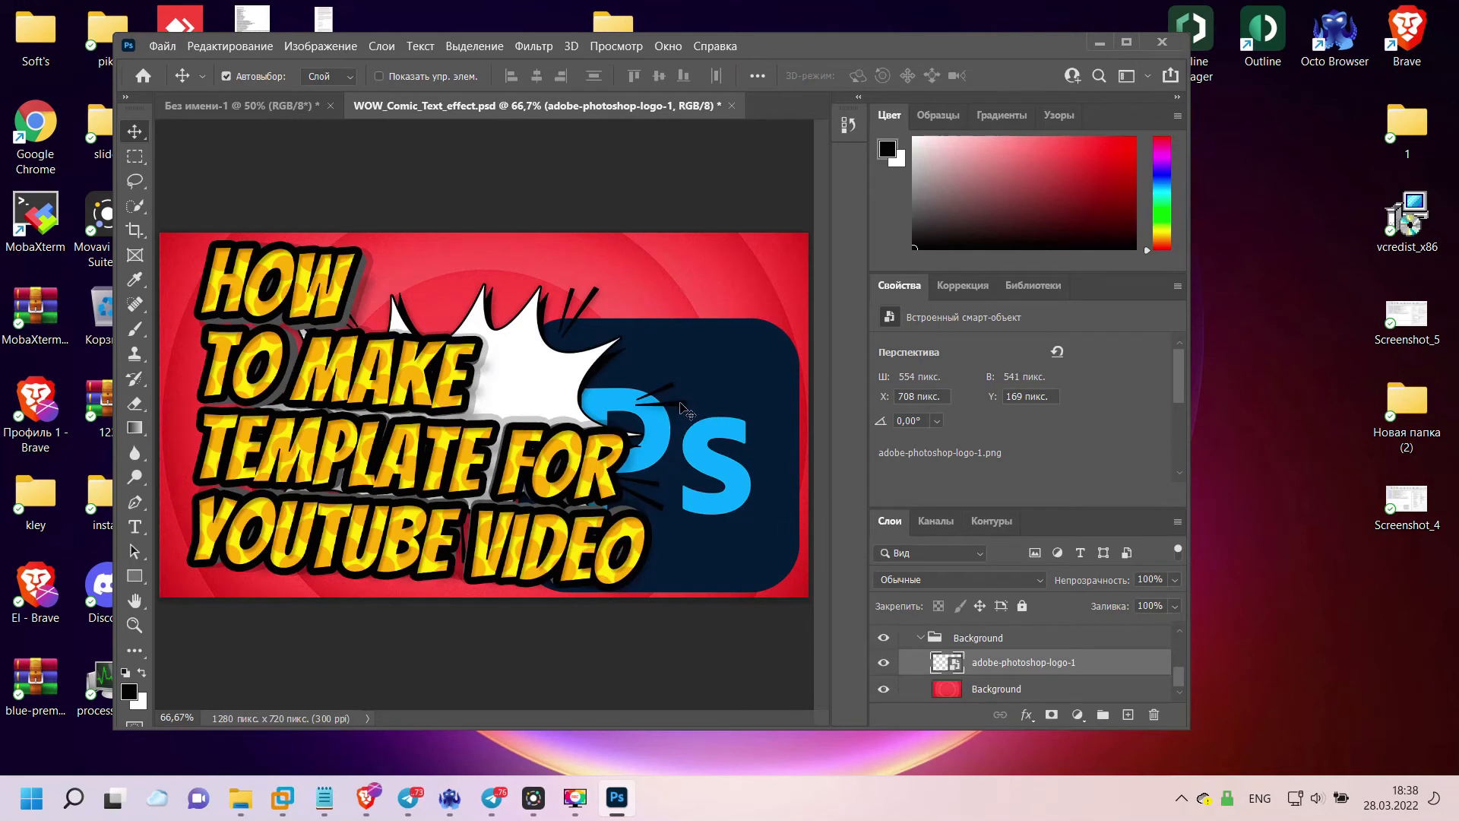
- Move the adobe-photoshop-logo-1 layer out of the Background group, between the Text group and the Elements layer
left_click(686, 411)
scroll(998, 663, "up", 3)
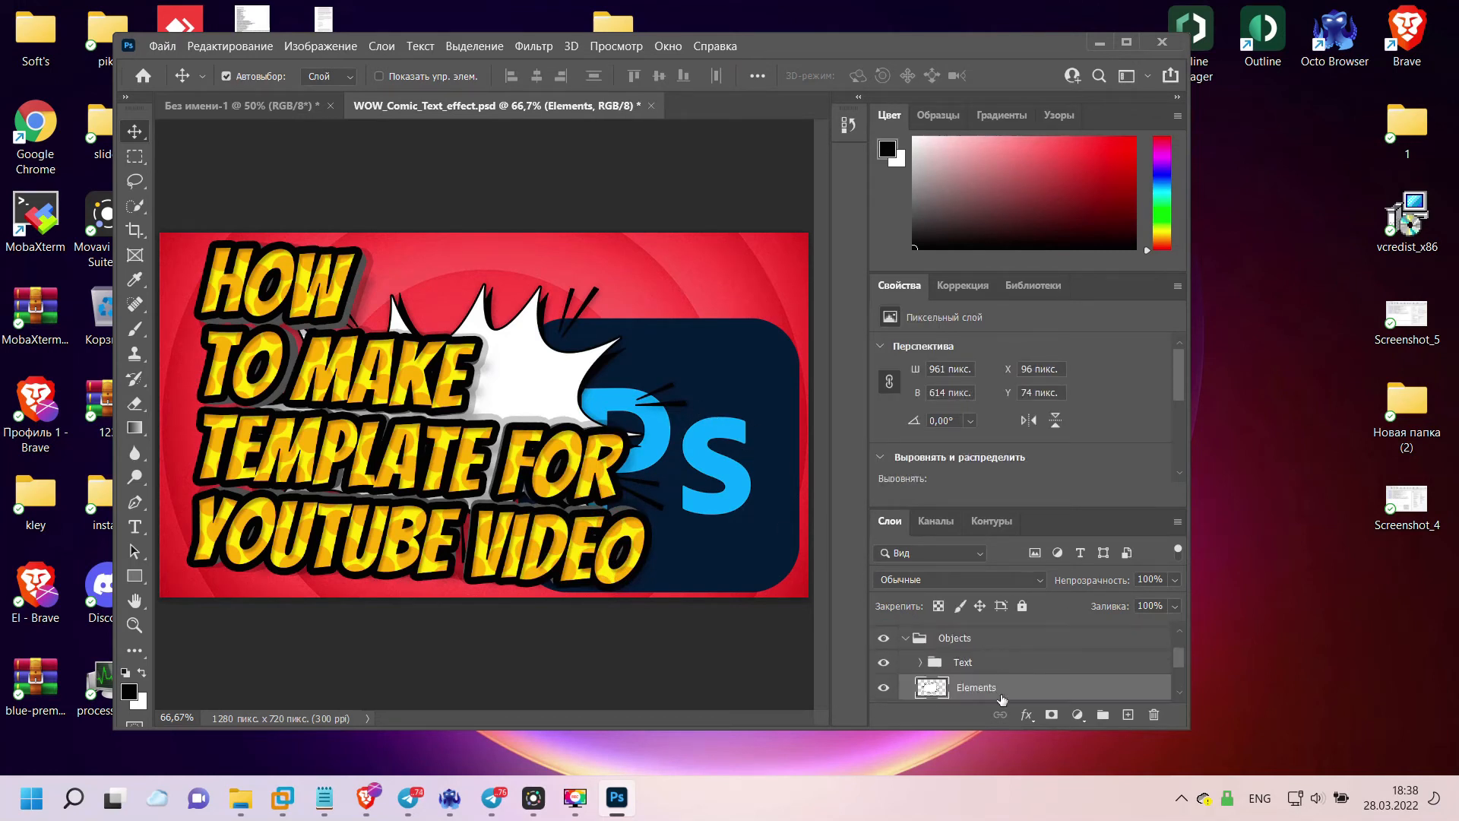
scroll(1003, 693, "down", 1)
scroll(1021, 688, "down", 1)
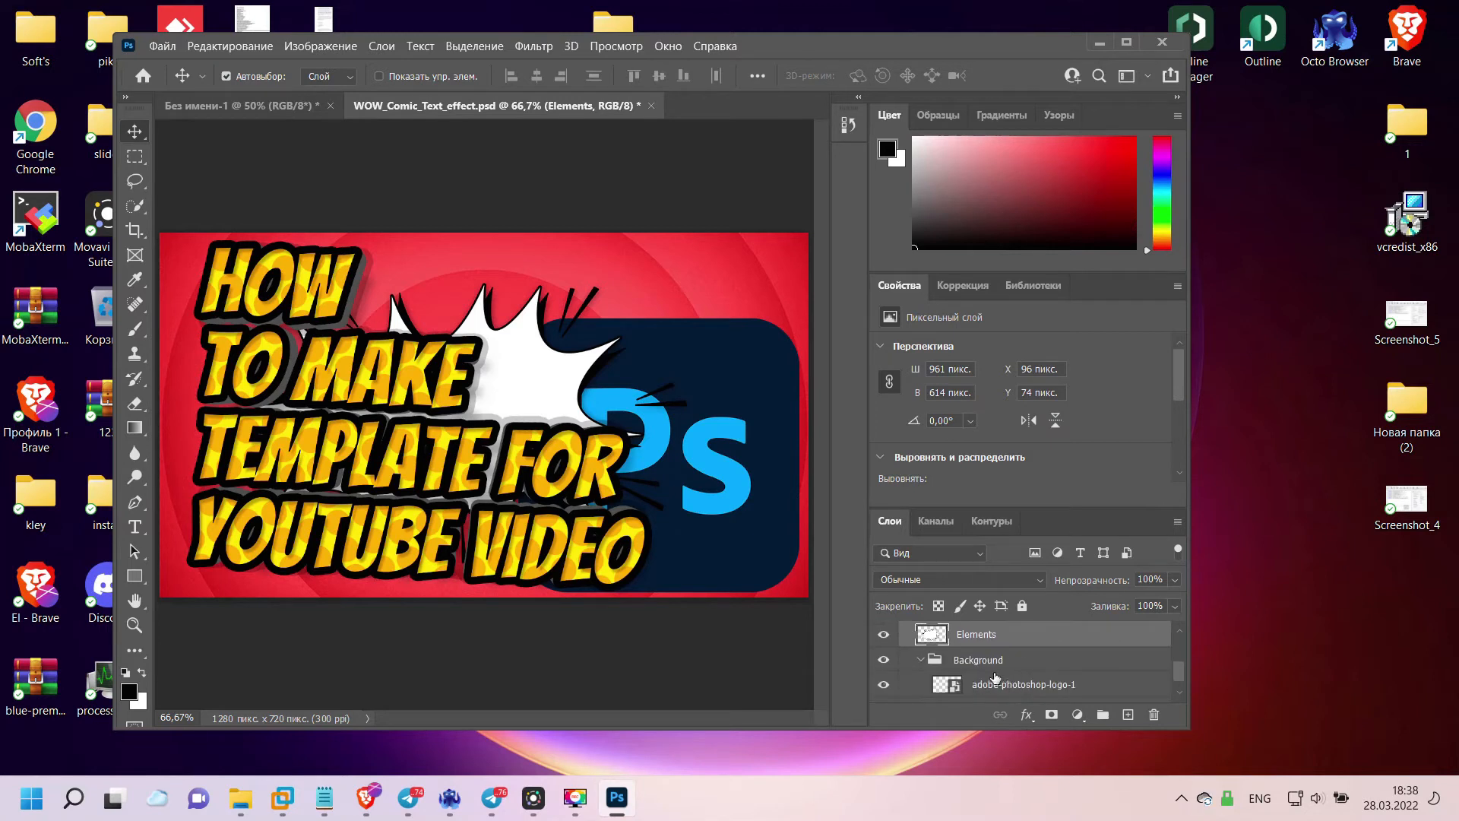
left_click(885, 640)
scroll(1027, 662, "down", 1)
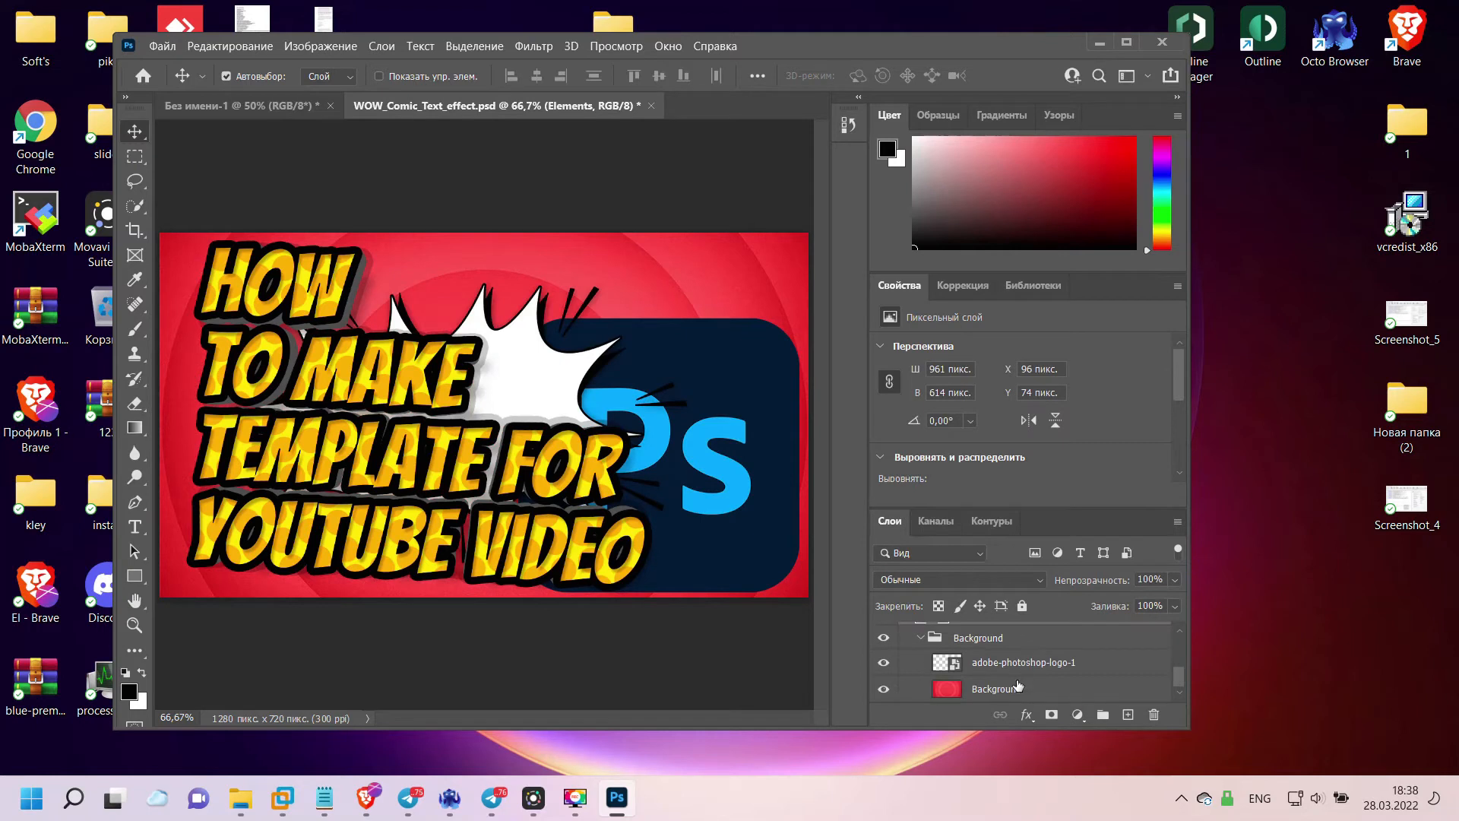
double_click(1015, 662)
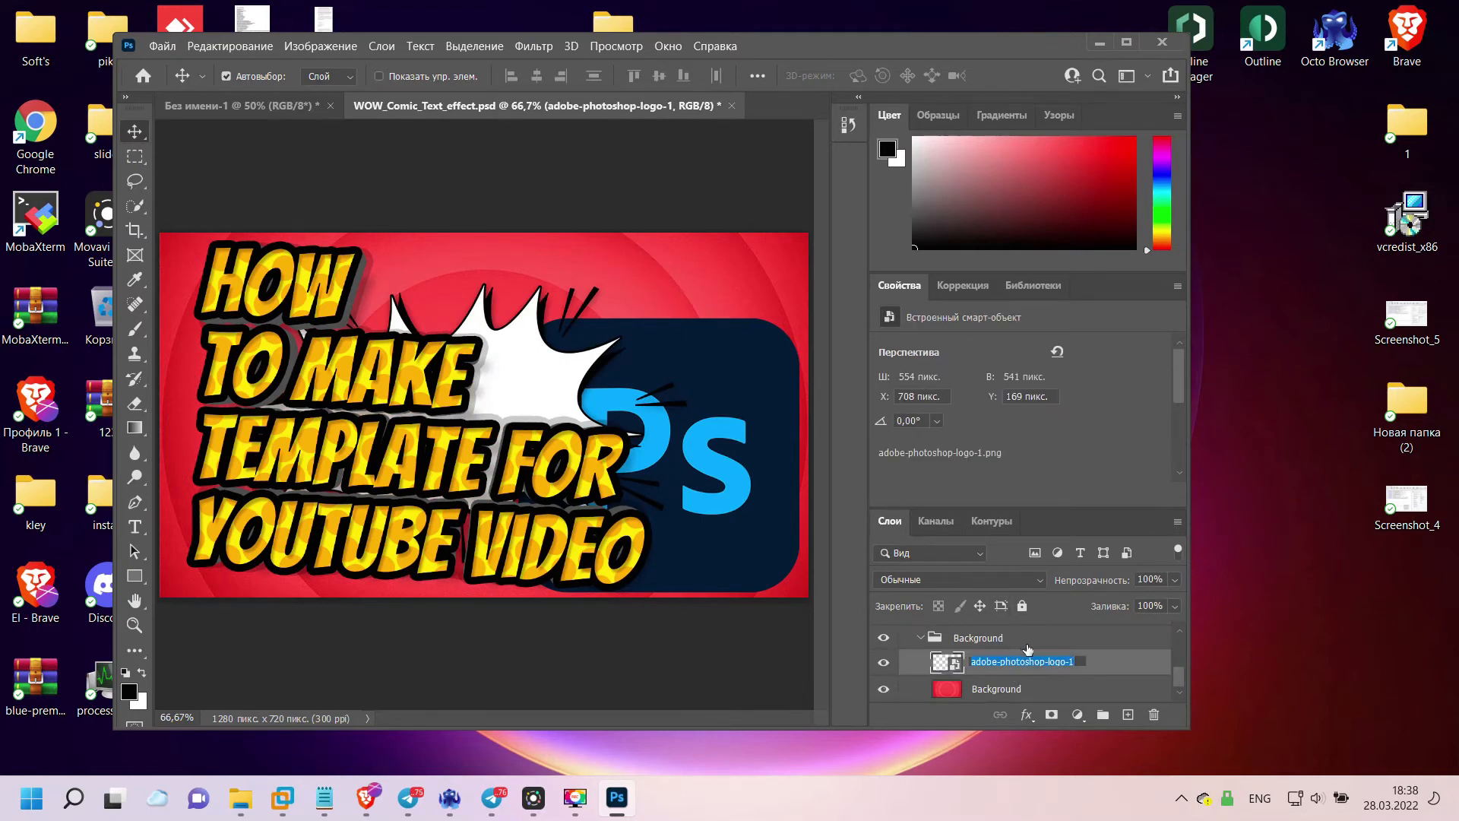
left_click_drag(1123, 671, 1003, 647)
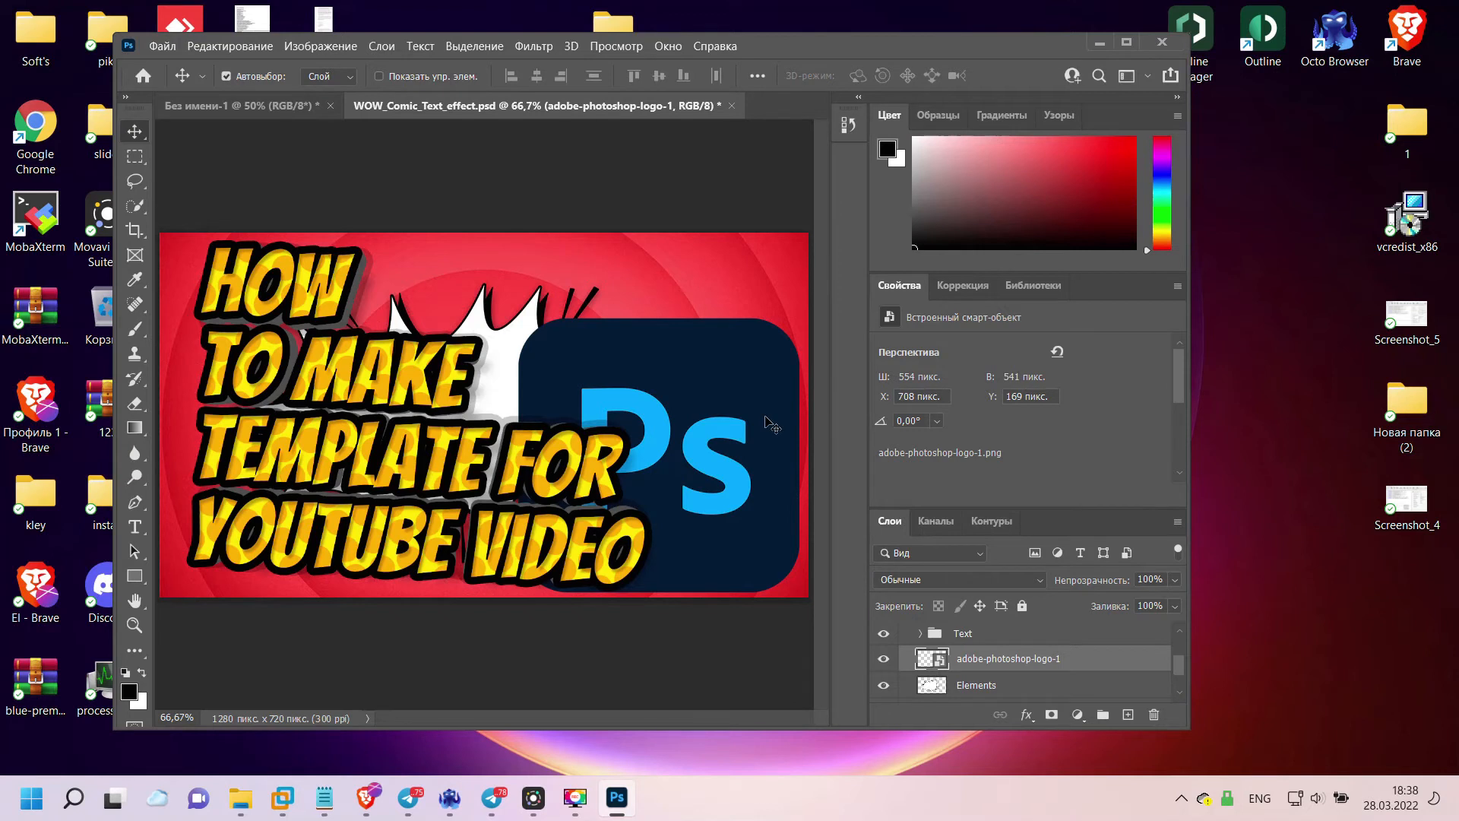
- Scale the Photoshop logo proportionally to about 22% and place it in the canvas's upper-right corner
key("ctrl")
key("ctrl+t")
left_click_drag(517, 317, 619, 424)
left_click_drag(706, 439, 714, 285)
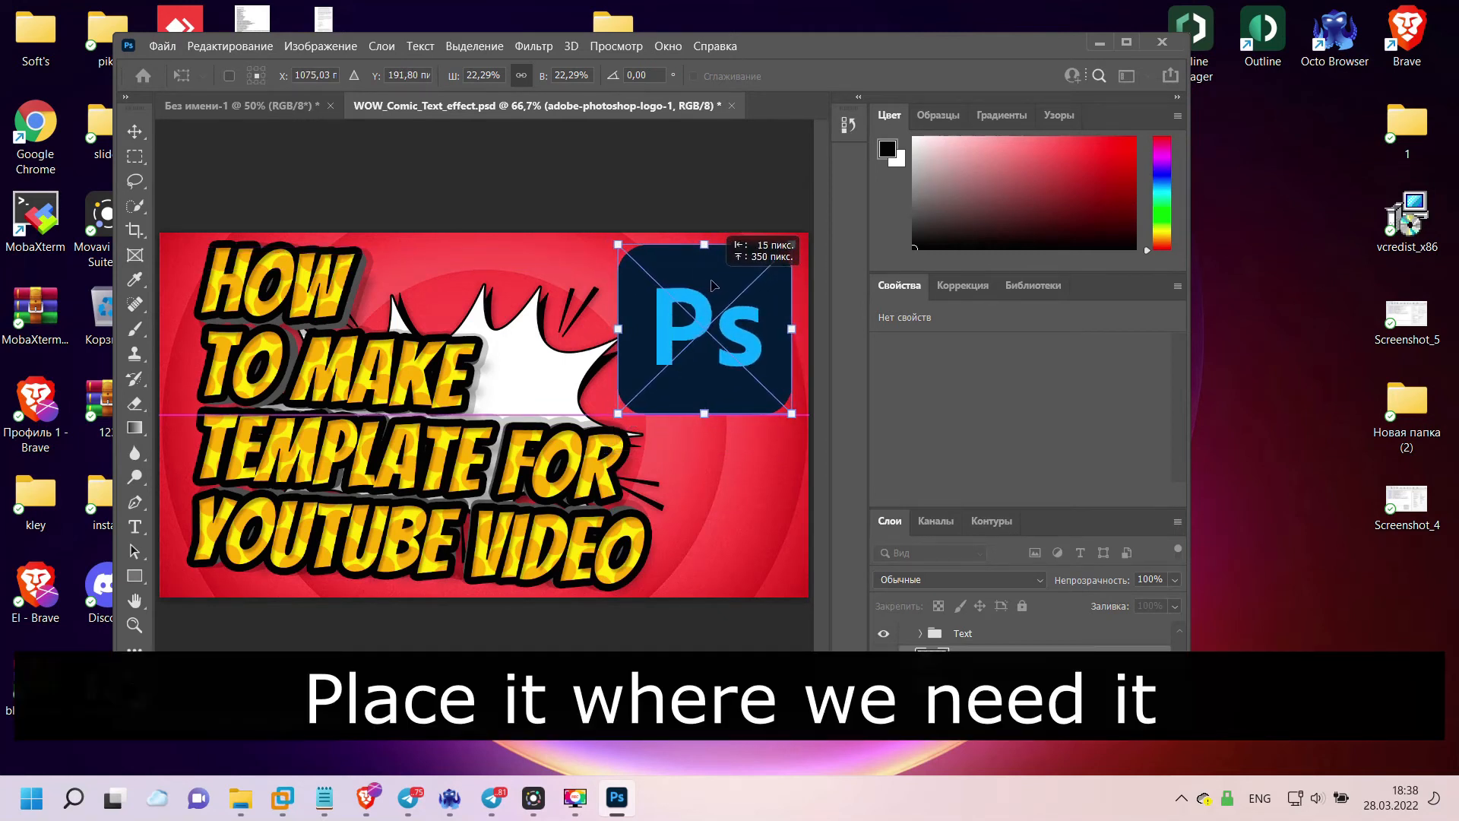
left_click_drag(713, 285, 714, 286)
key("Return")
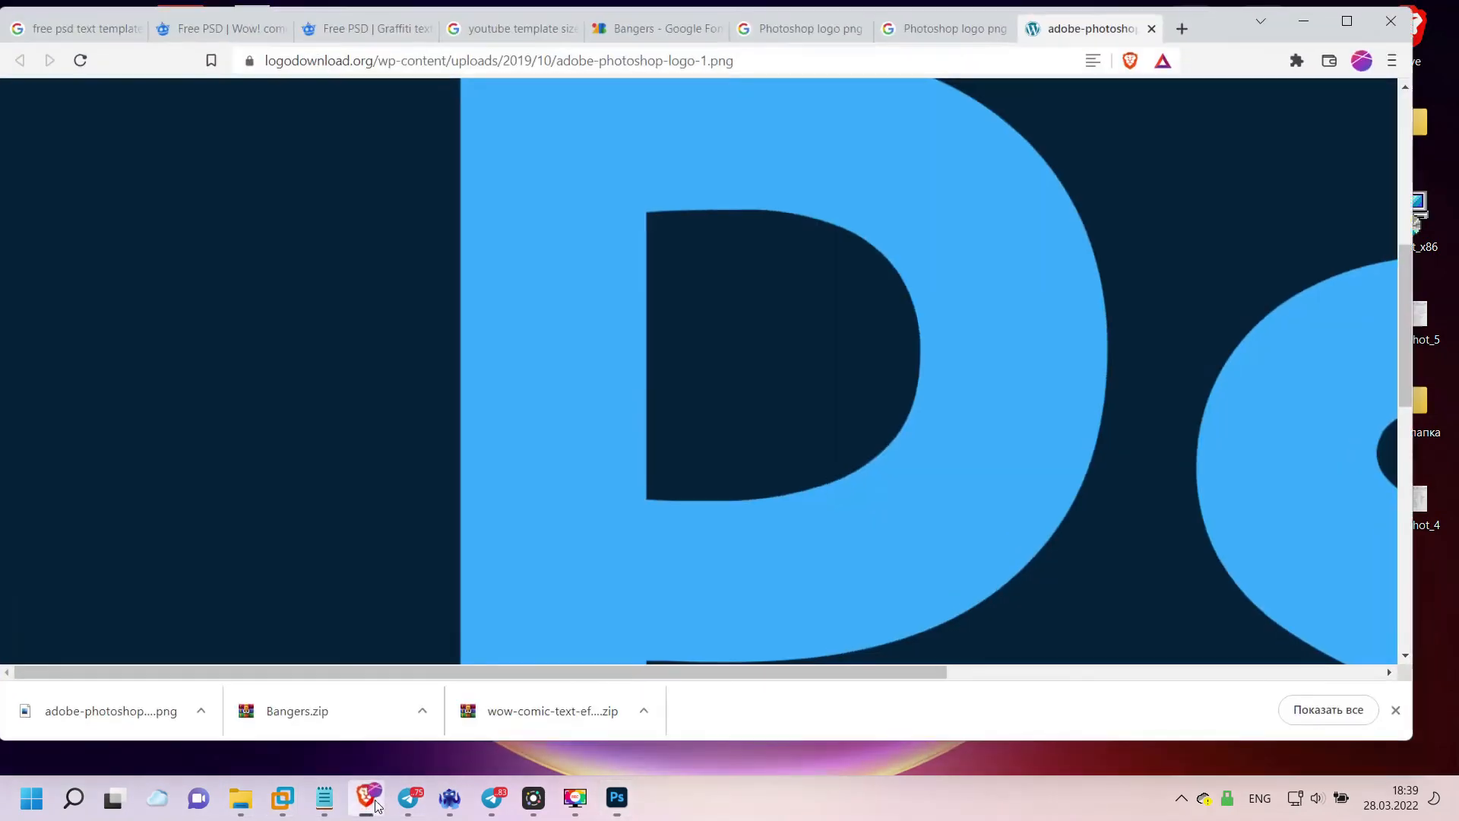
- Switch to the Brave browser and search Google Images for "youtube logo png"
key("alt+Tab")
left_click(683, 362)
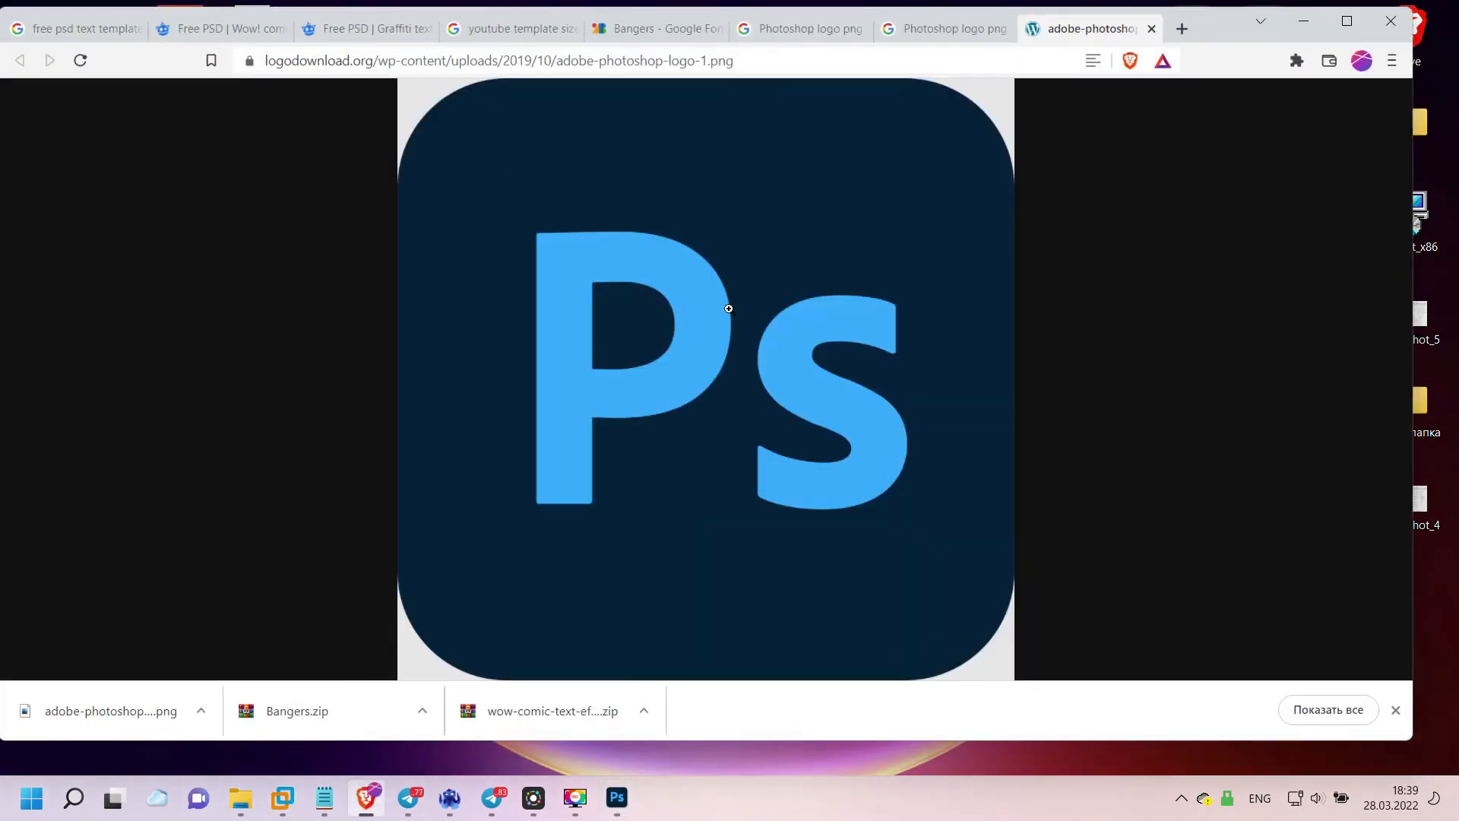
left_click(943, 28)
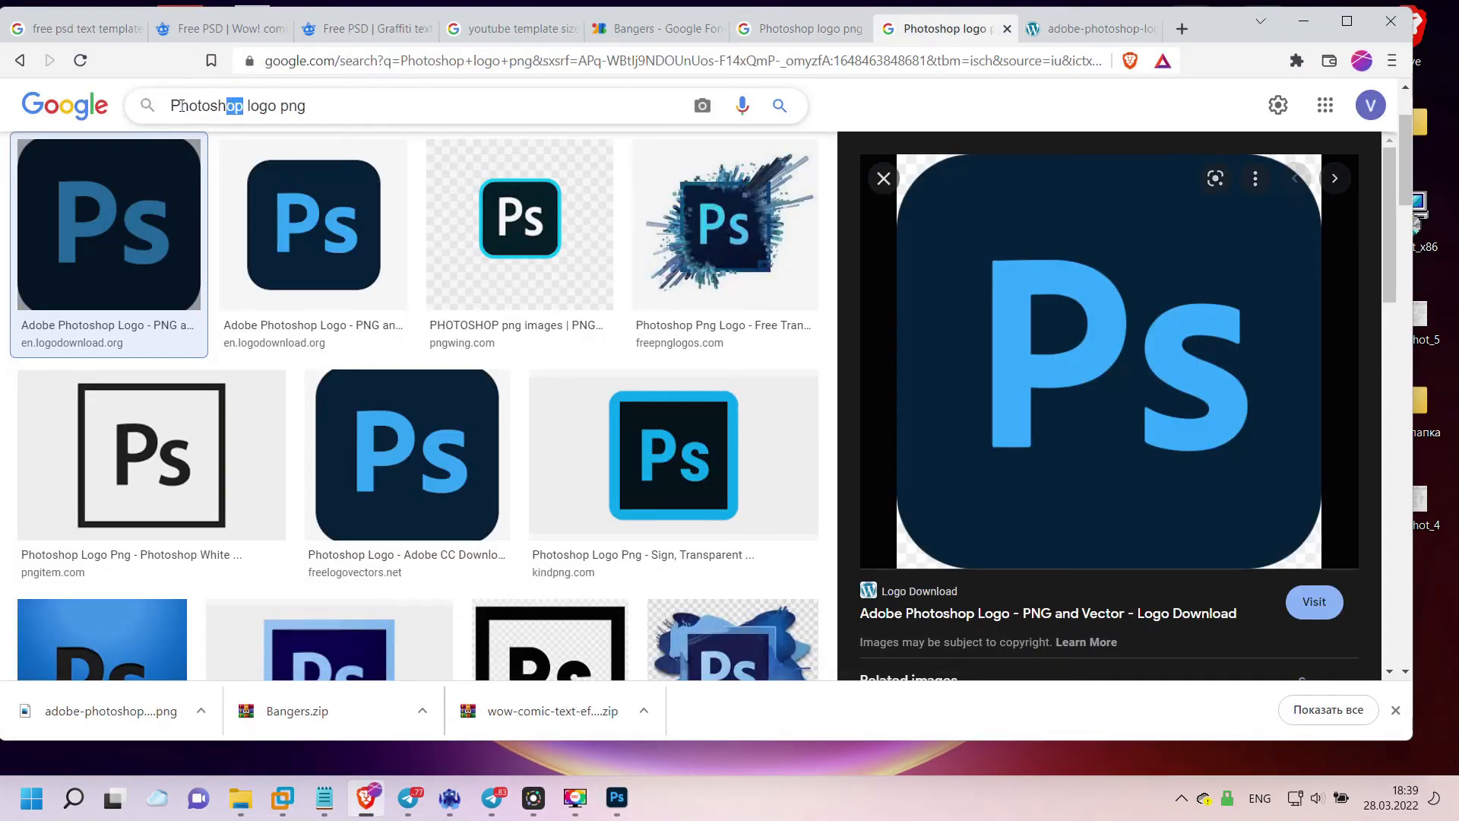
double_click(239, 108)
type("youtube")
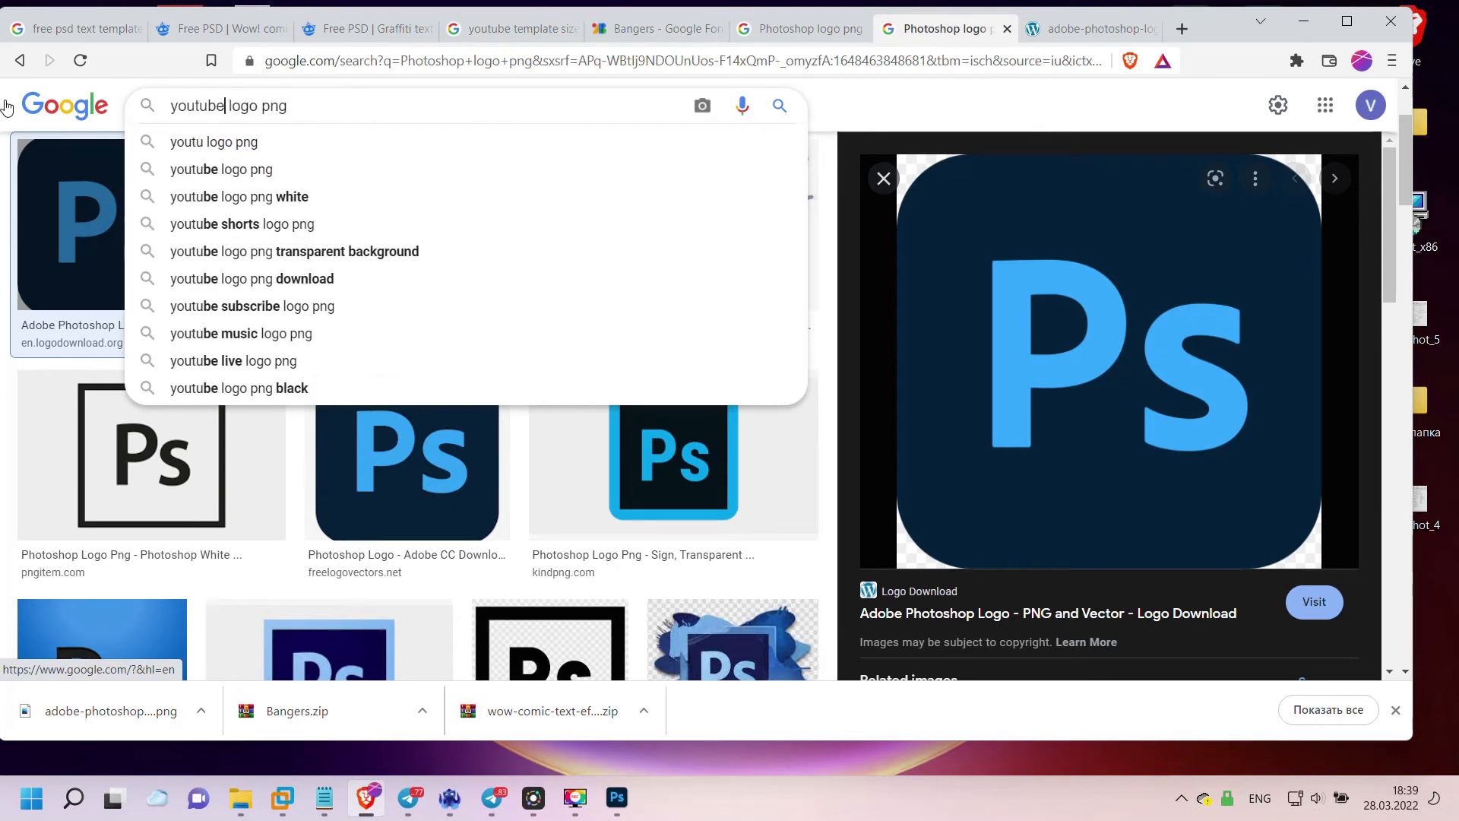
key("Return")
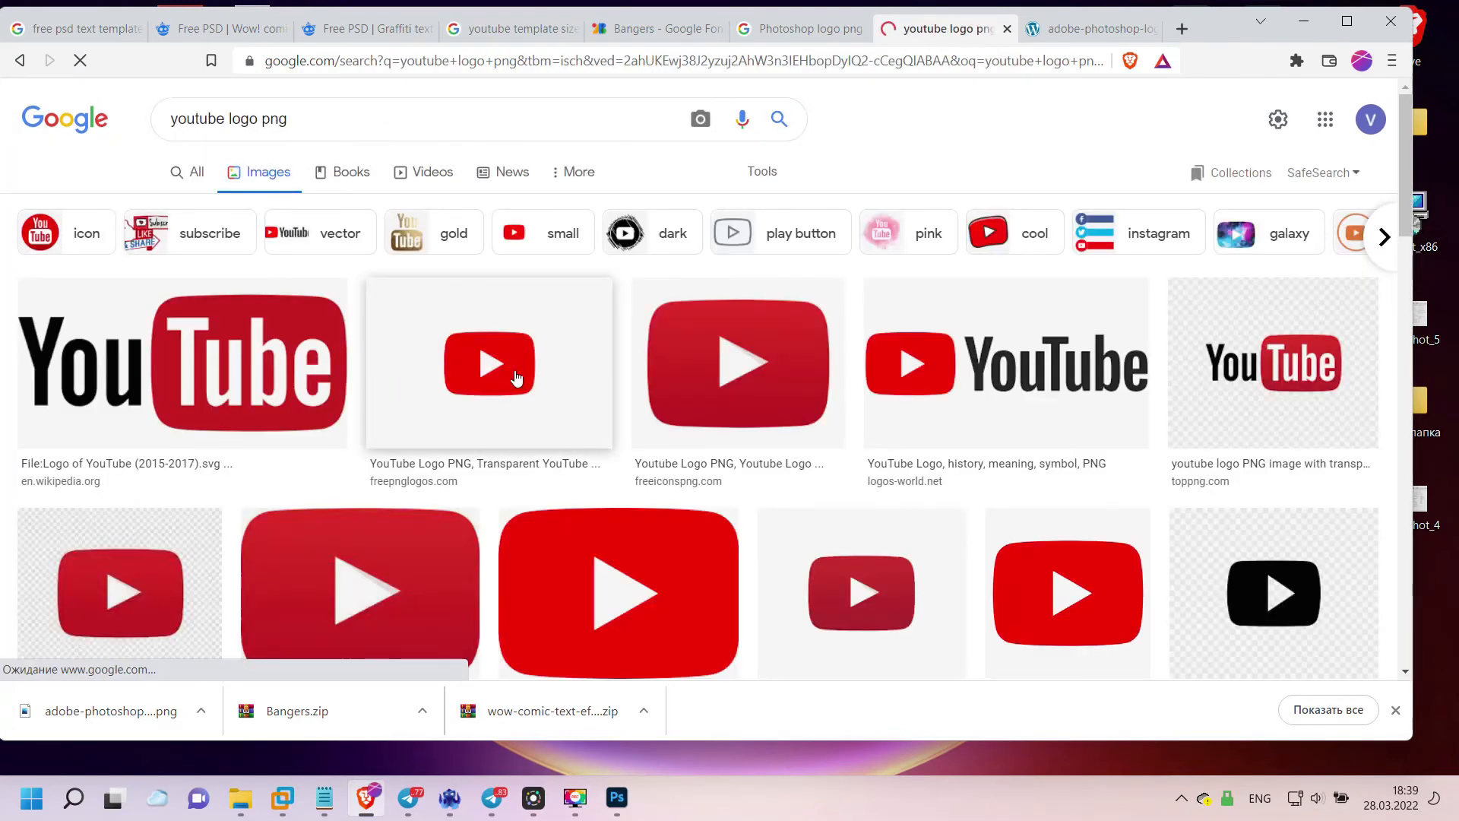
- Open the red play-button logo results from freeiconspng.com and freepnglogos.com in new tabs
right_click(703, 356)
left_click(760, 376)
left_click(1068, 35)
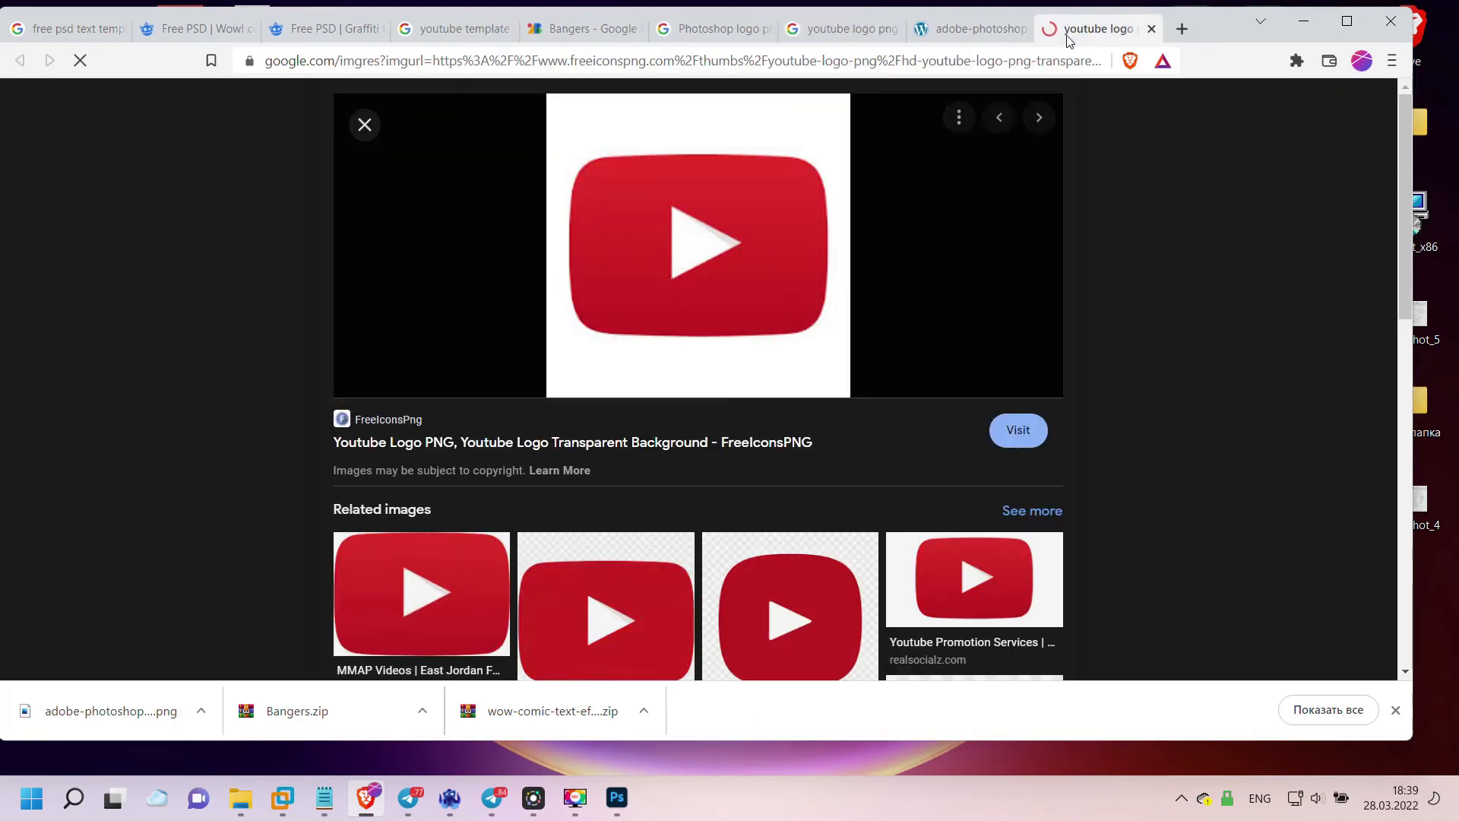
left_click(841, 33)
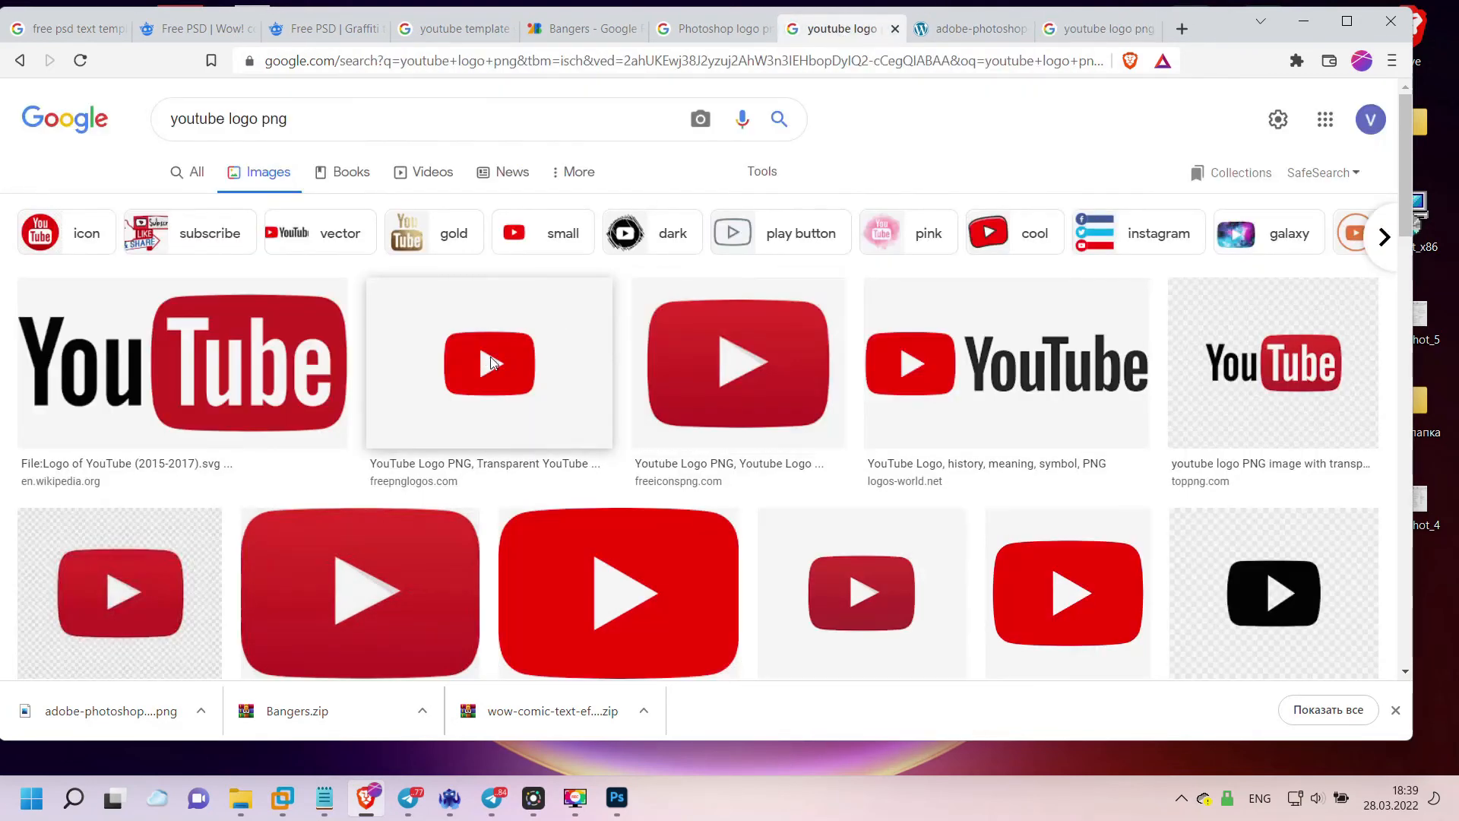
right_click(490, 367)
left_click(532, 376)
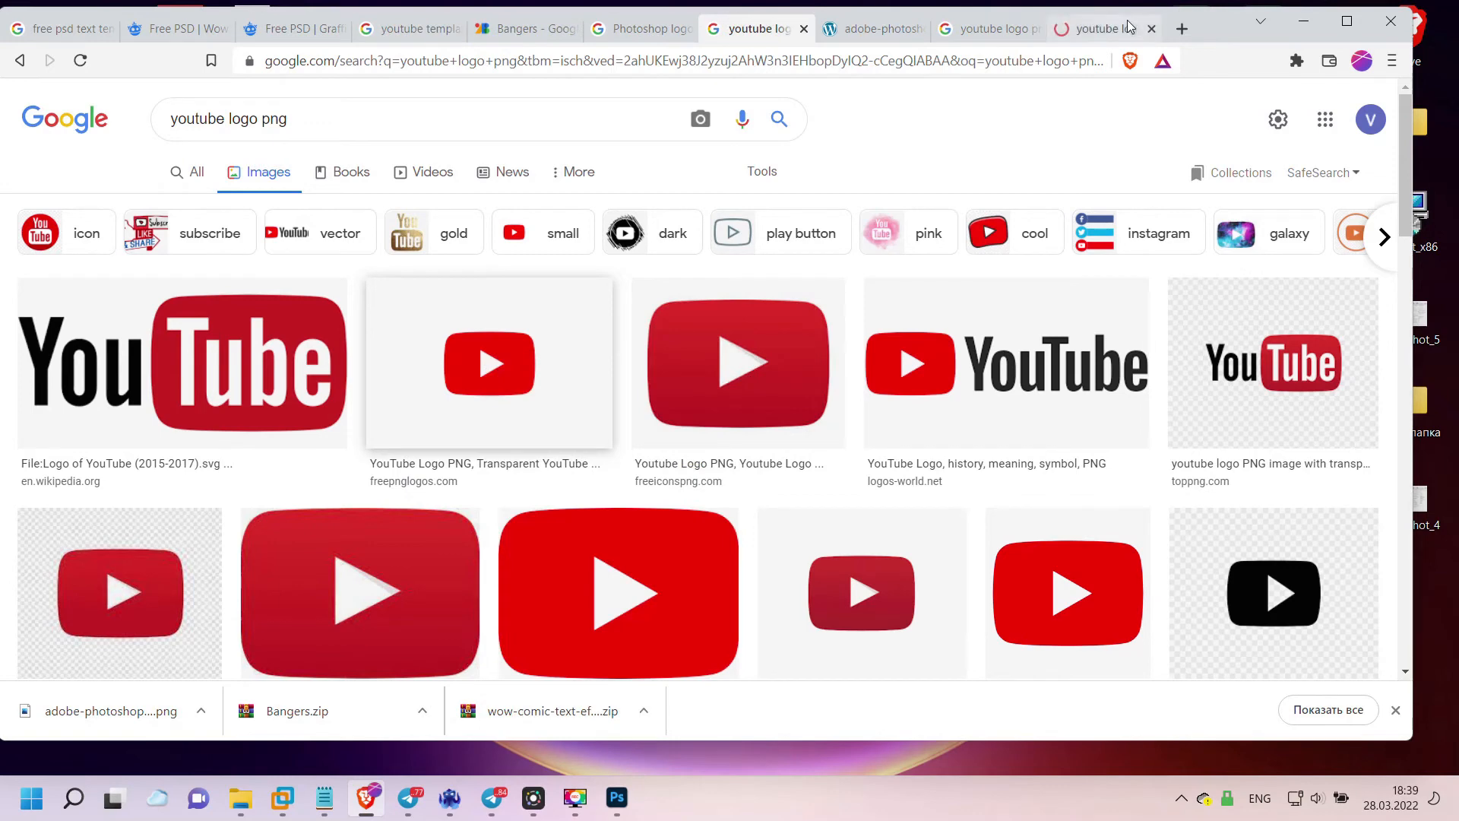
left_click(1103, 29)
- Return to the YouTube logo results and open the Icon Packs red play-button logo in its own tab
left_click(641, 29)
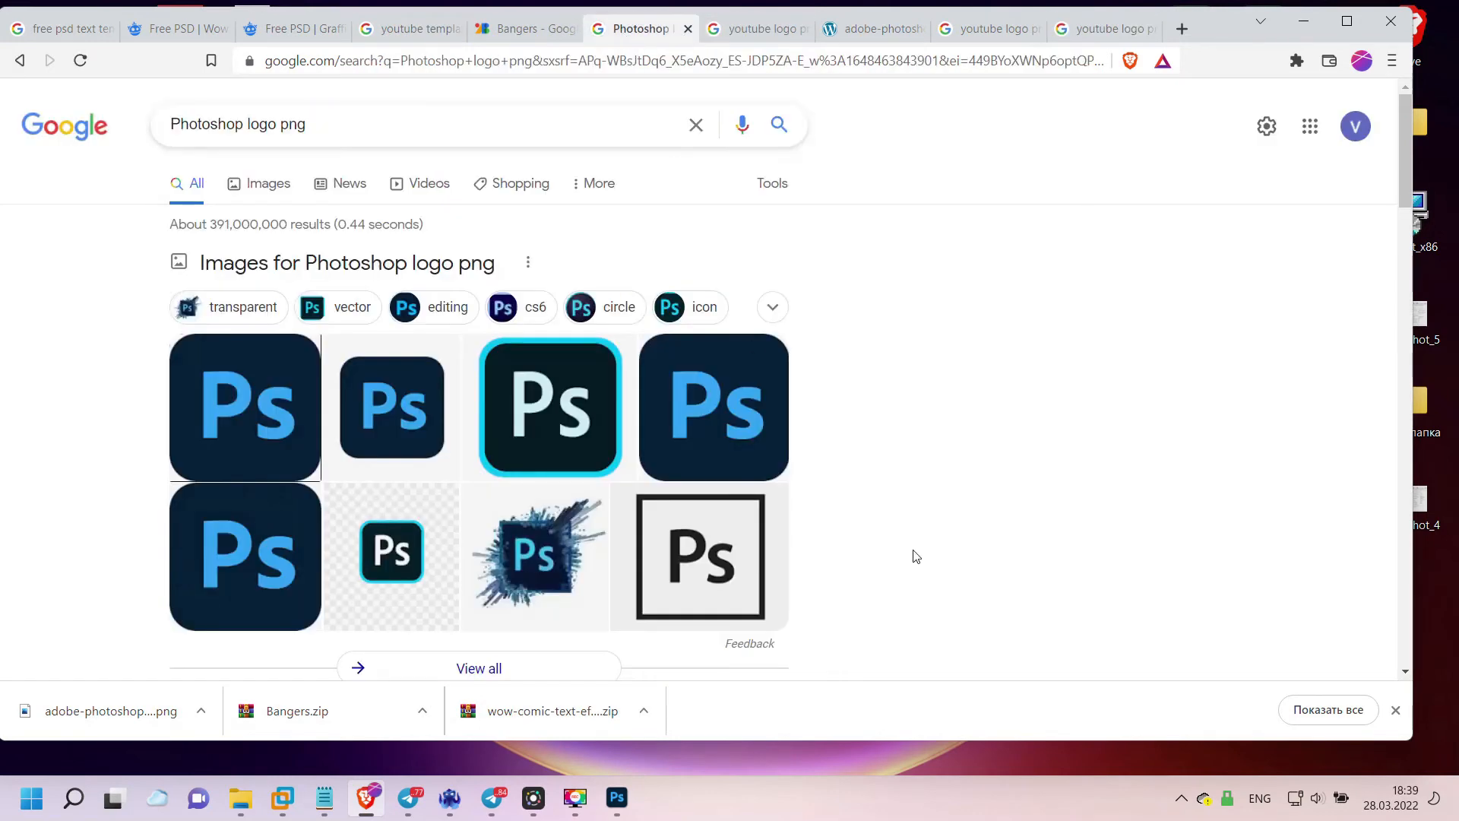
left_click(871, 29)
left_click(1006, 32)
left_click(781, 31)
right_click(1060, 608)
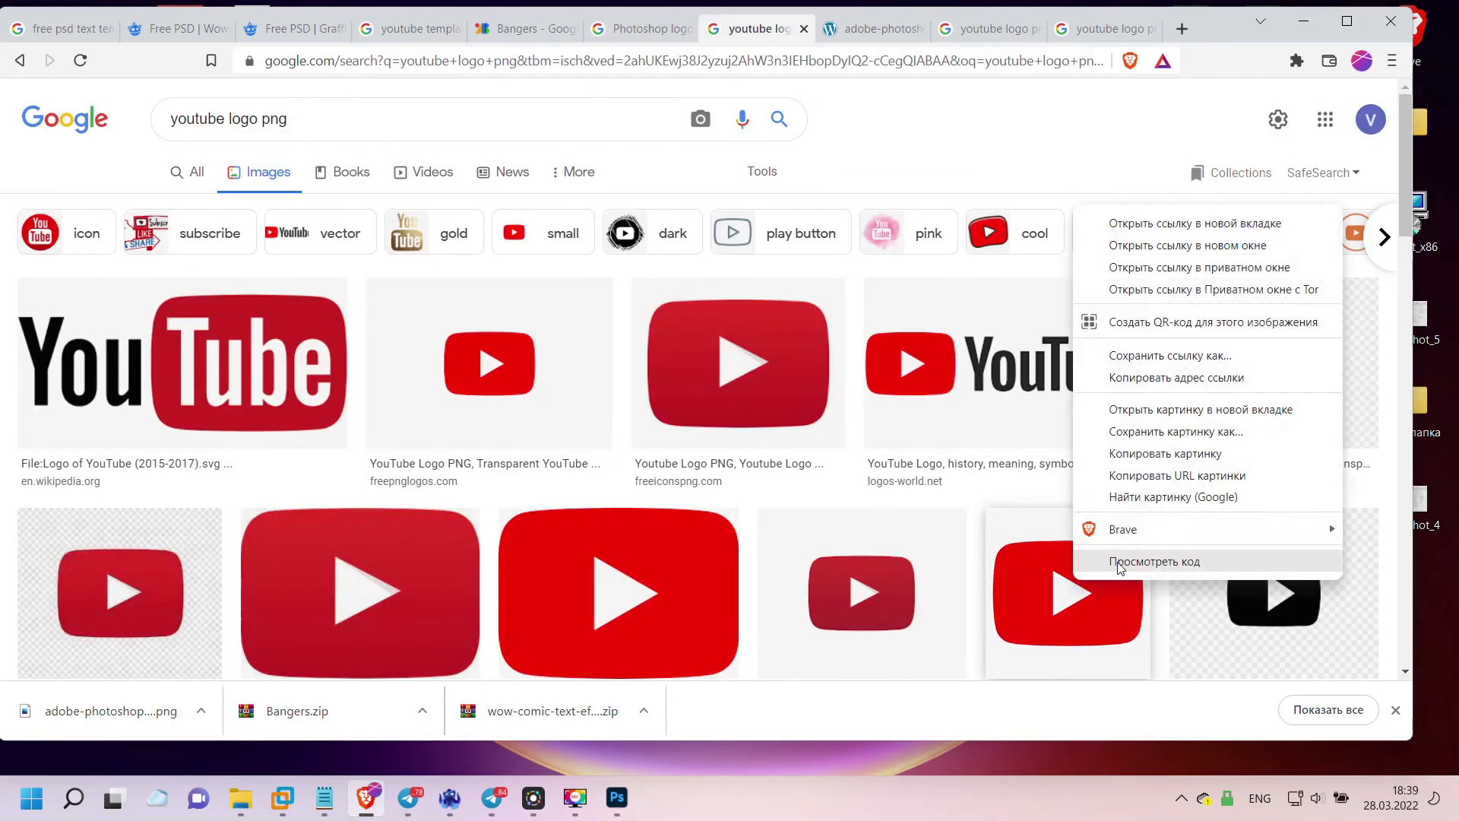
left_click(1125, 221)
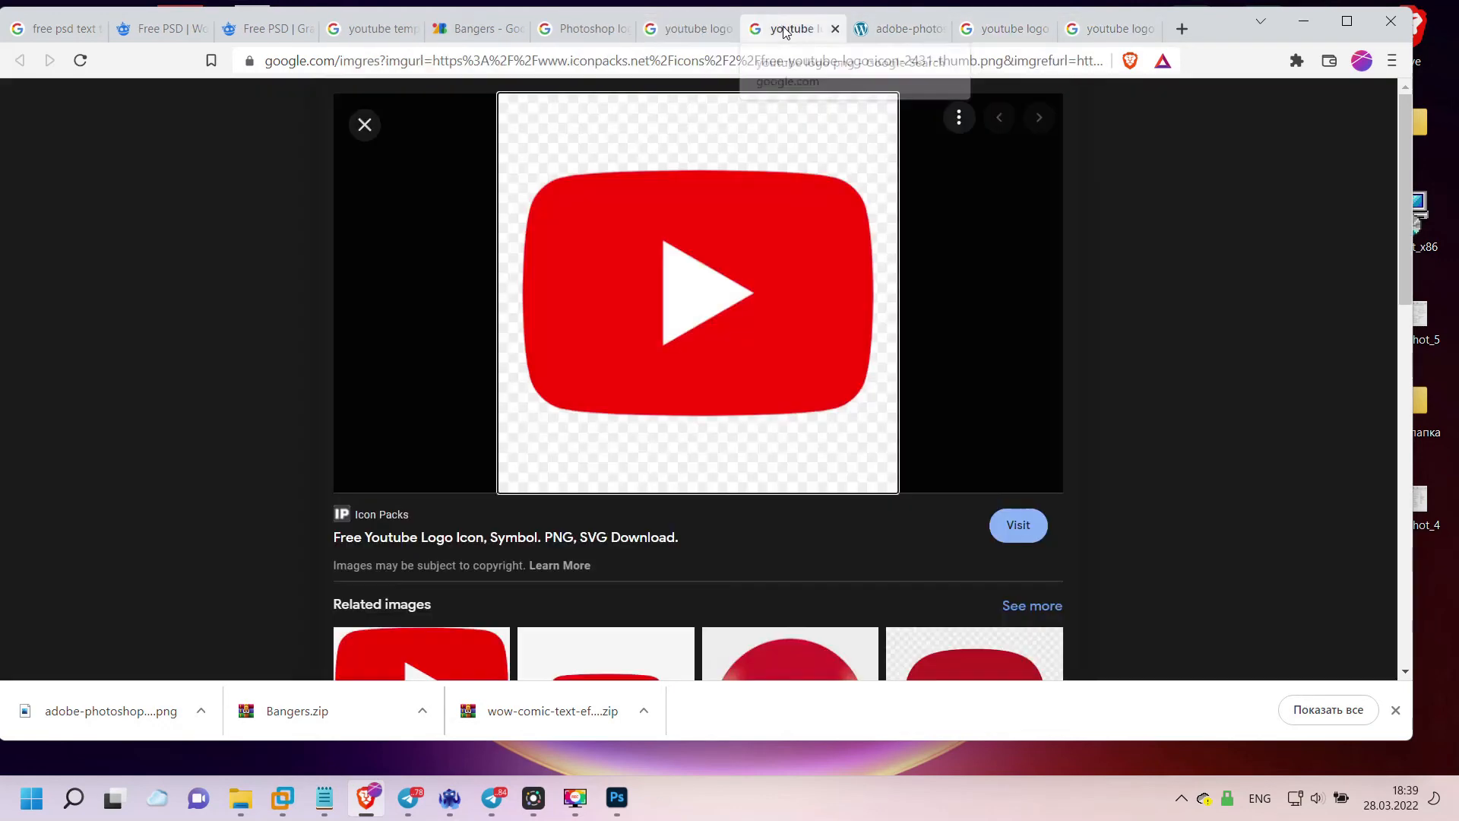
left_click(787, 31)
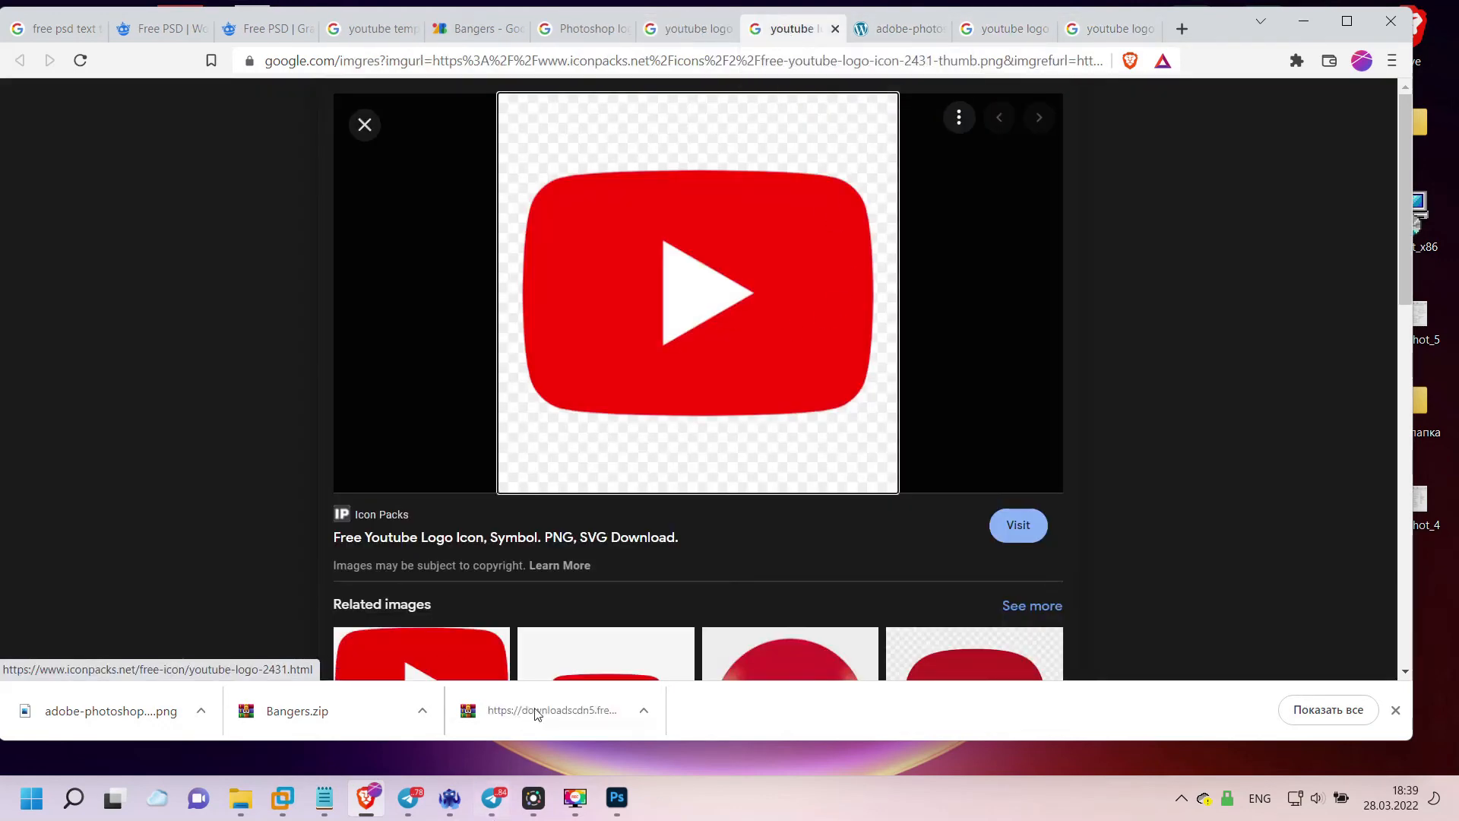
- Examine the related images below the Icon Packs YouTube logo and return to the image search results
scroll(674, 608, "down", 5)
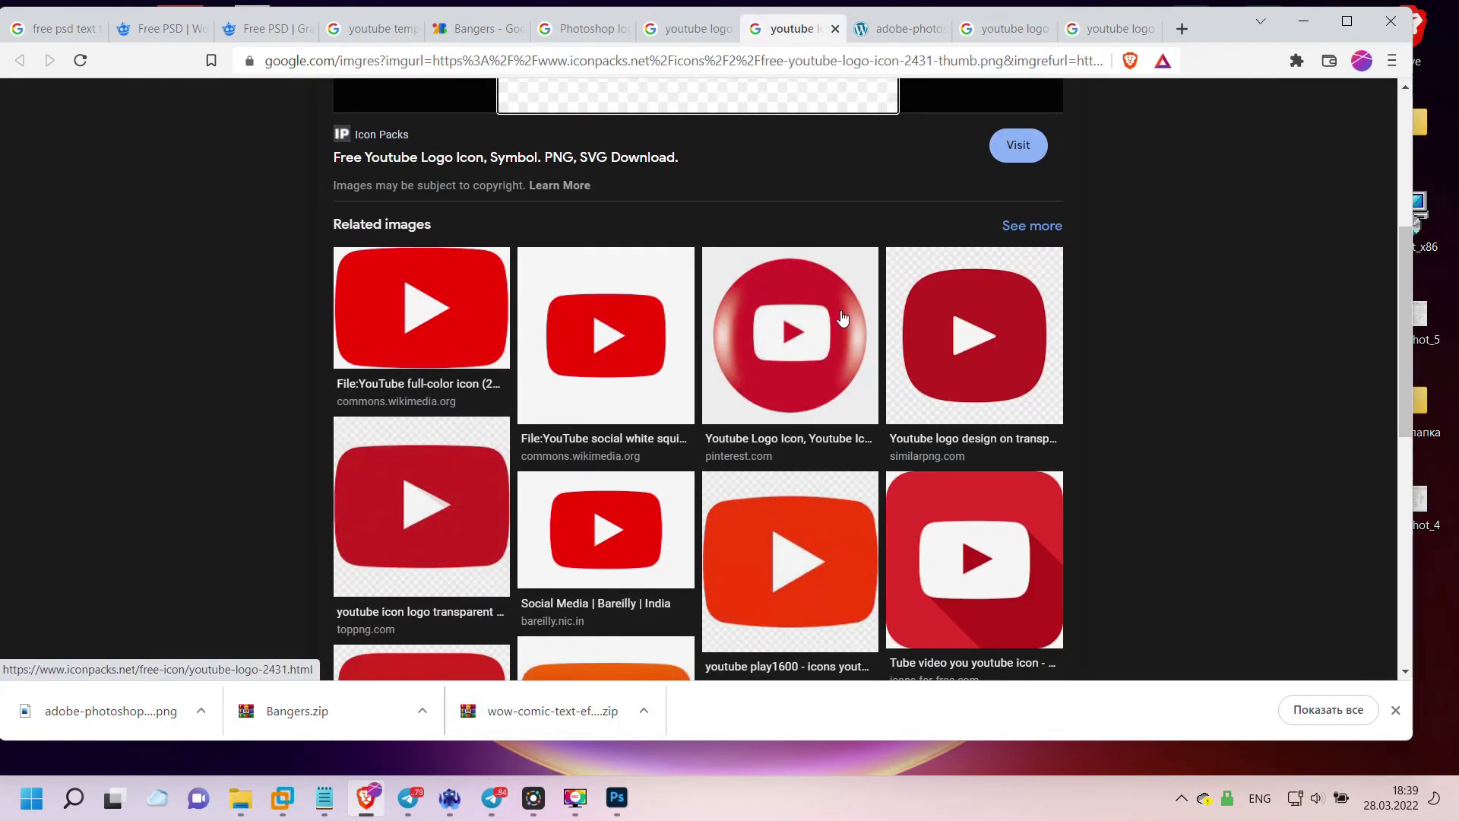
scroll(915, 359, "down", 2)
scroll(915, 359, "down", 2)
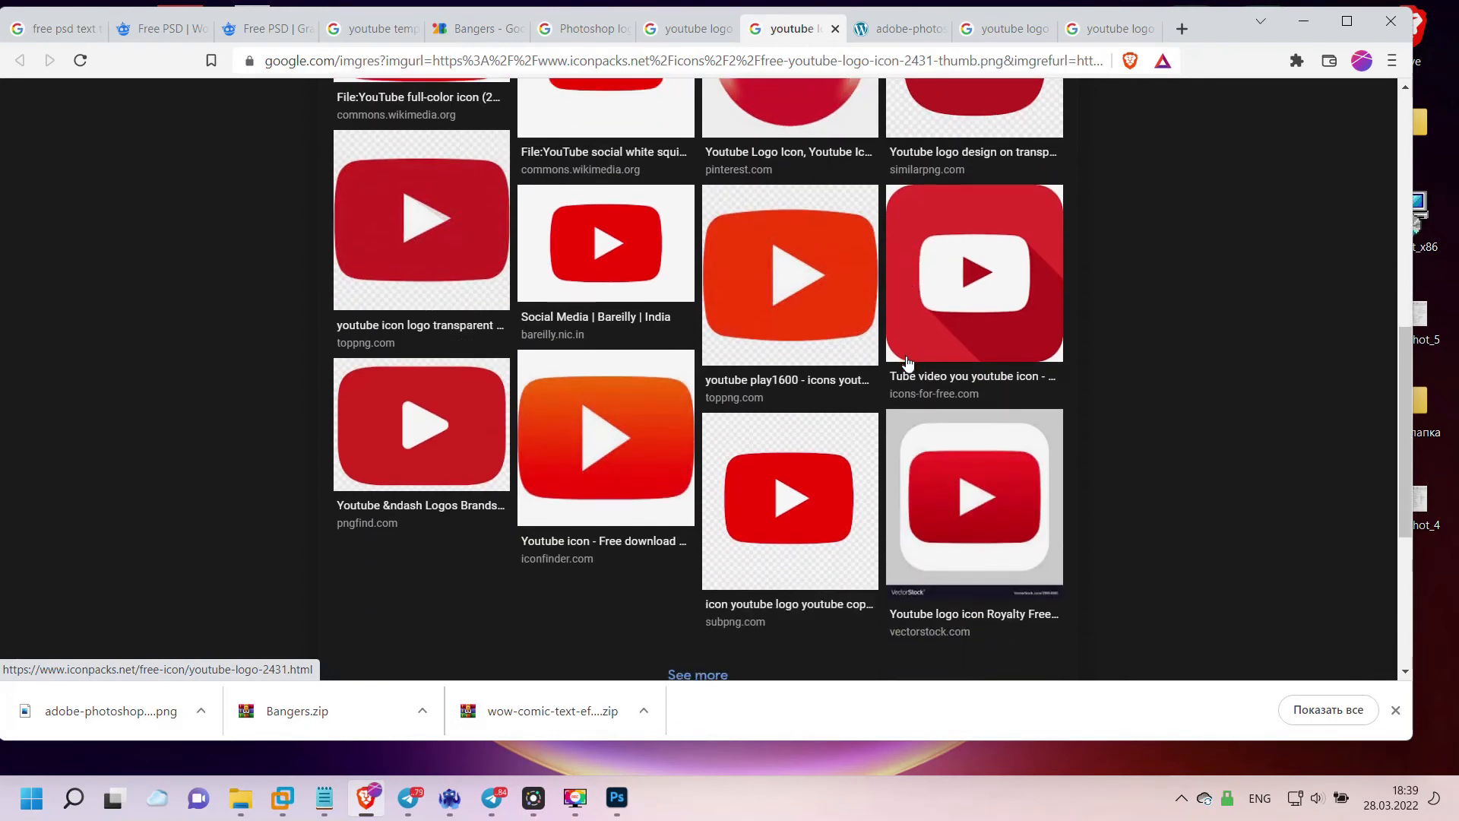
scroll(324, 316, "up", 5)
scroll(470, 522, "up", 3)
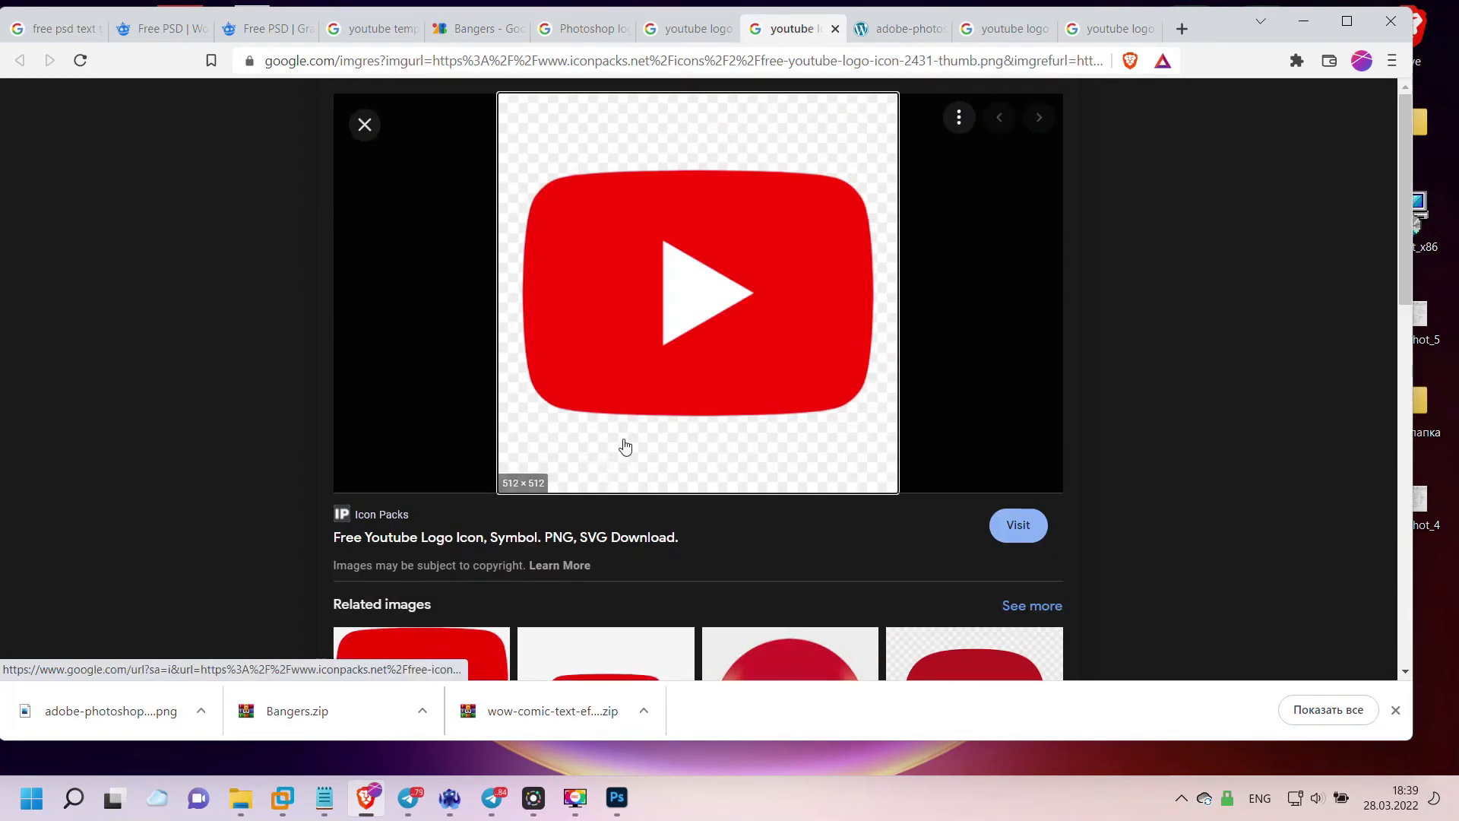
left_click(703, 34)
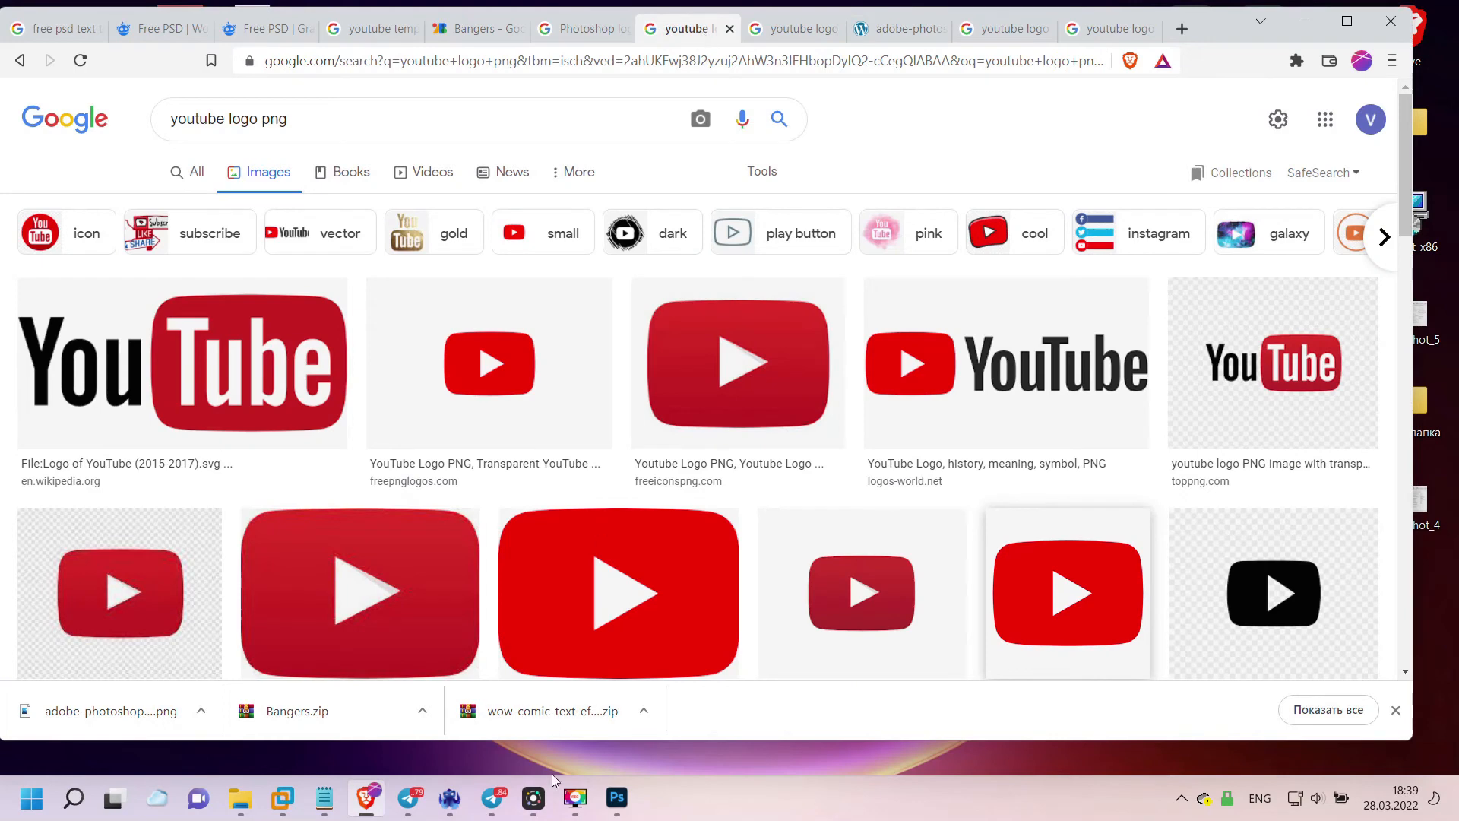
- Switch back to Photoshop and enable a Color Overlay at 68% opacity on the red Background layer
left_click(616, 797)
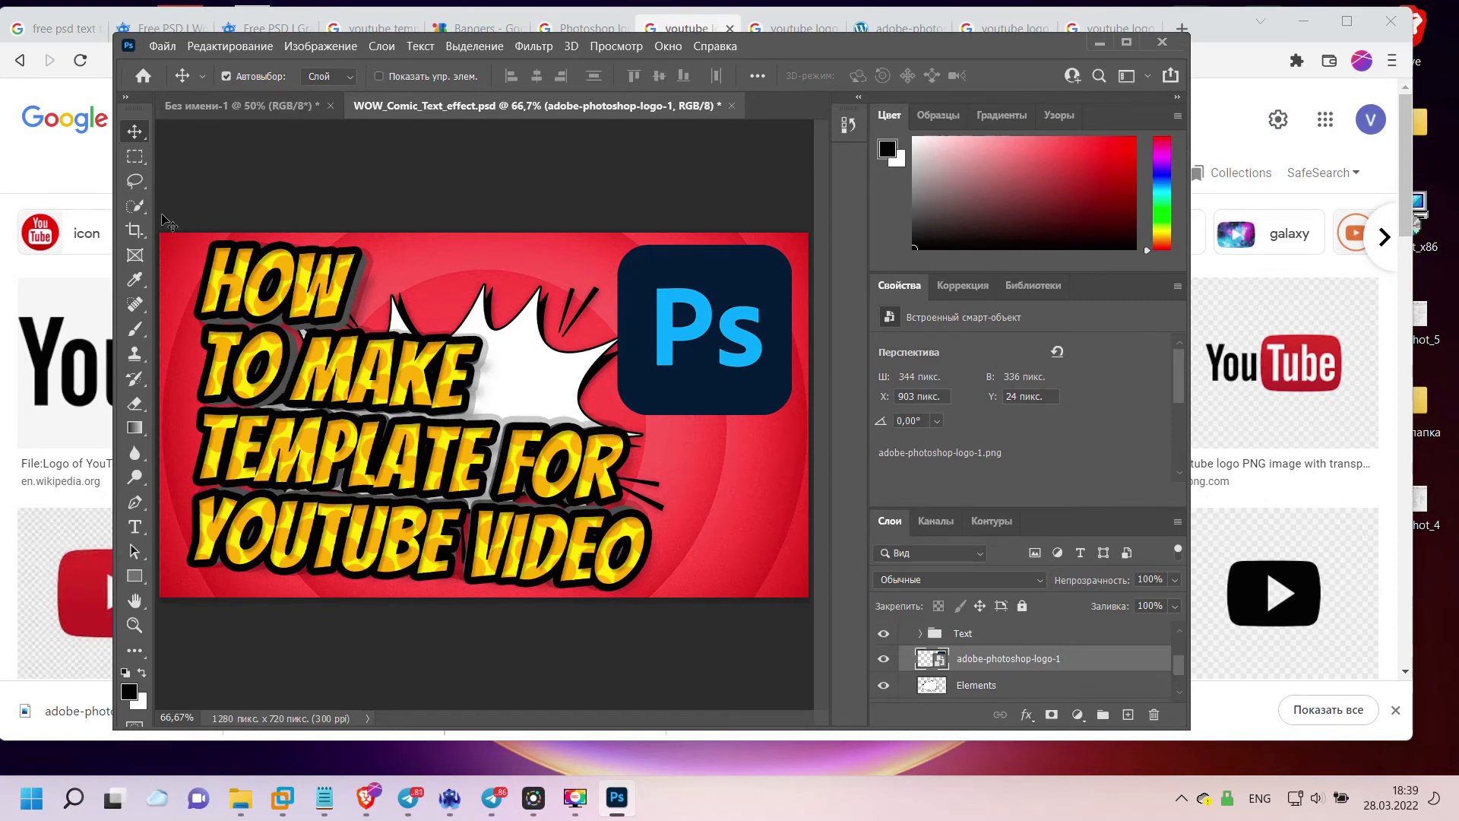
scroll(1009, 631, "down", 2)
scroll(1004, 667, "up", 3)
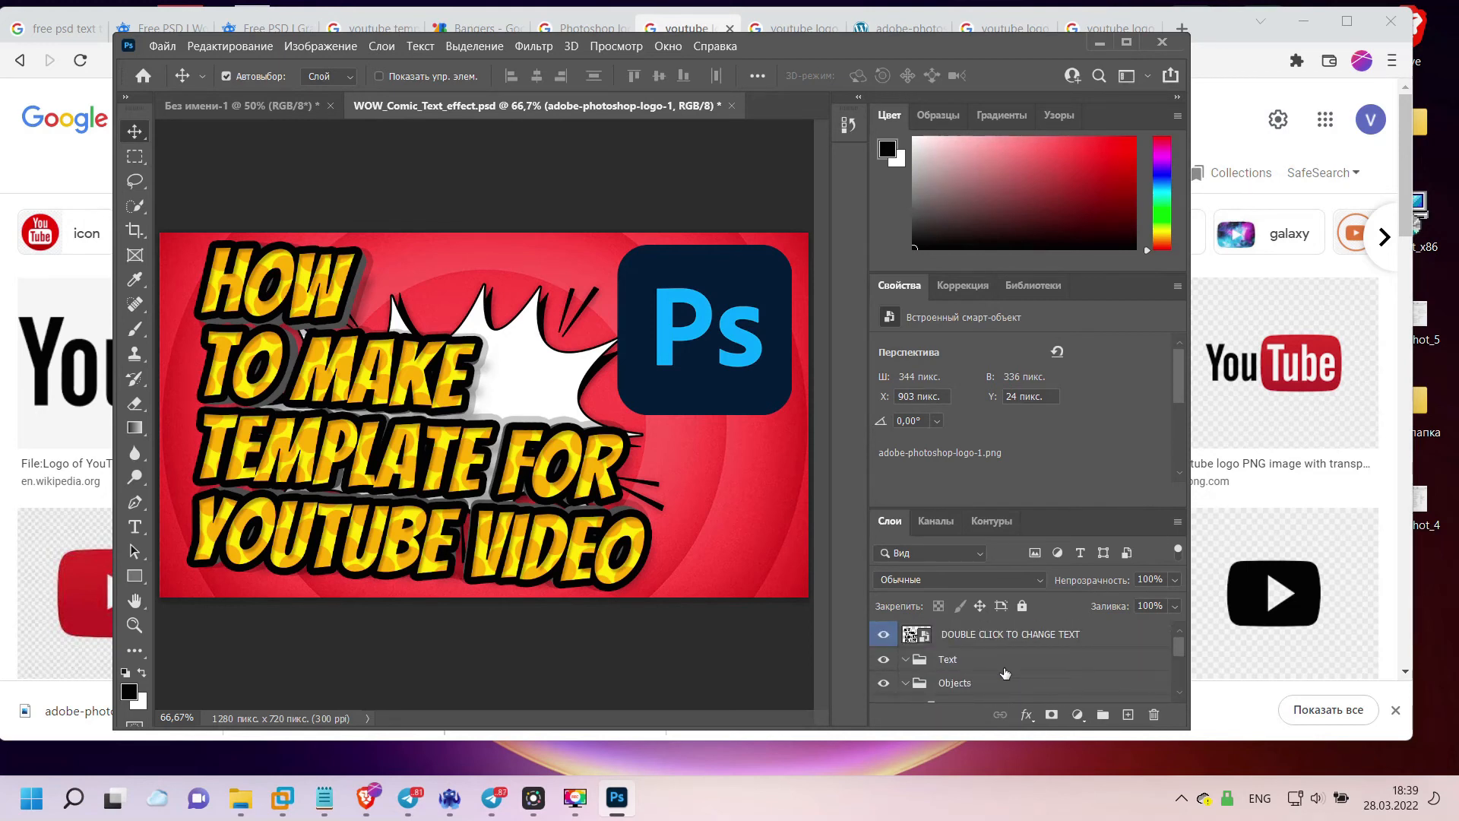
scroll(1003, 671, "down", 3)
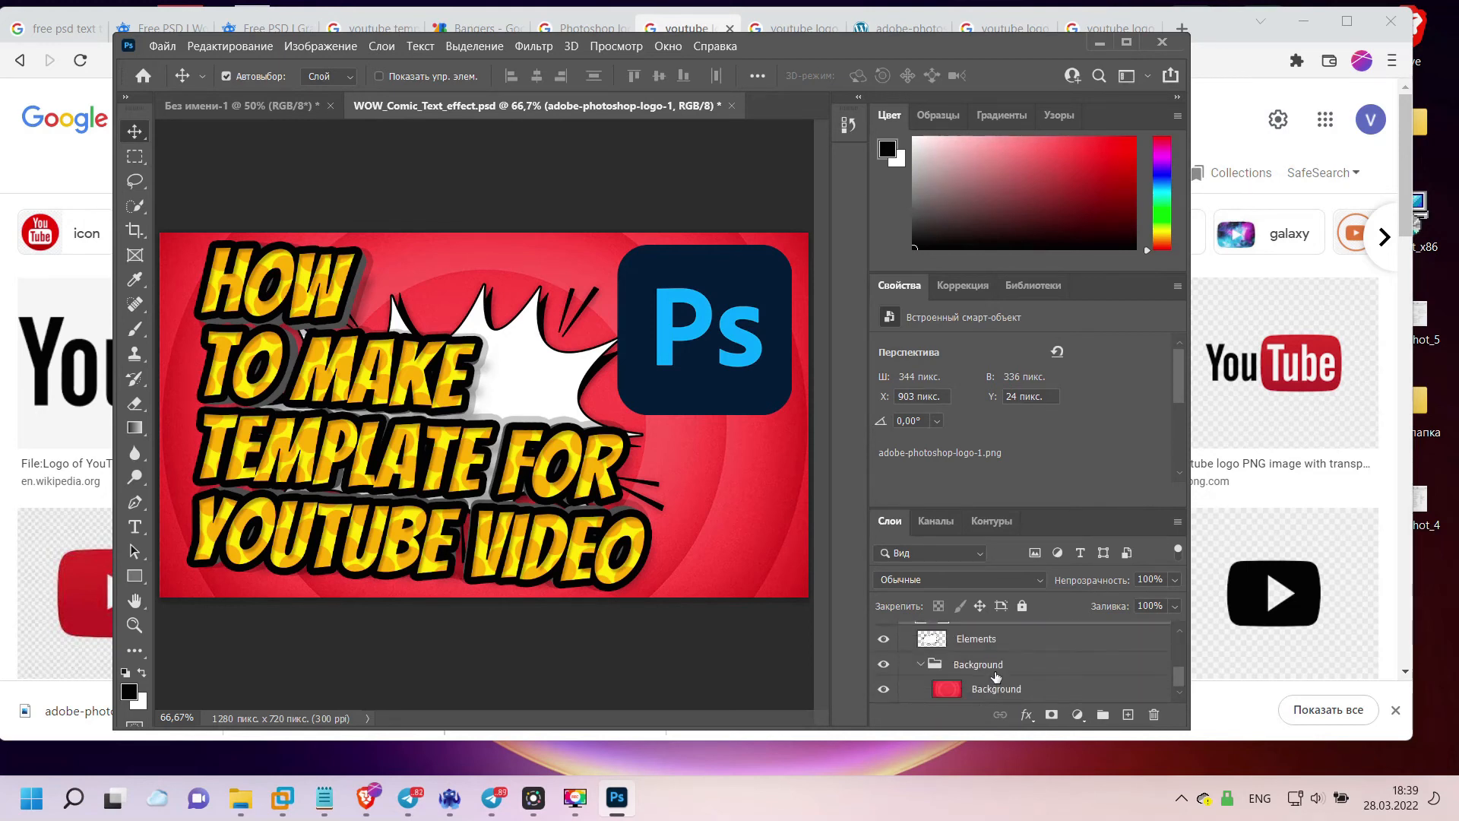
left_click(1004, 690)
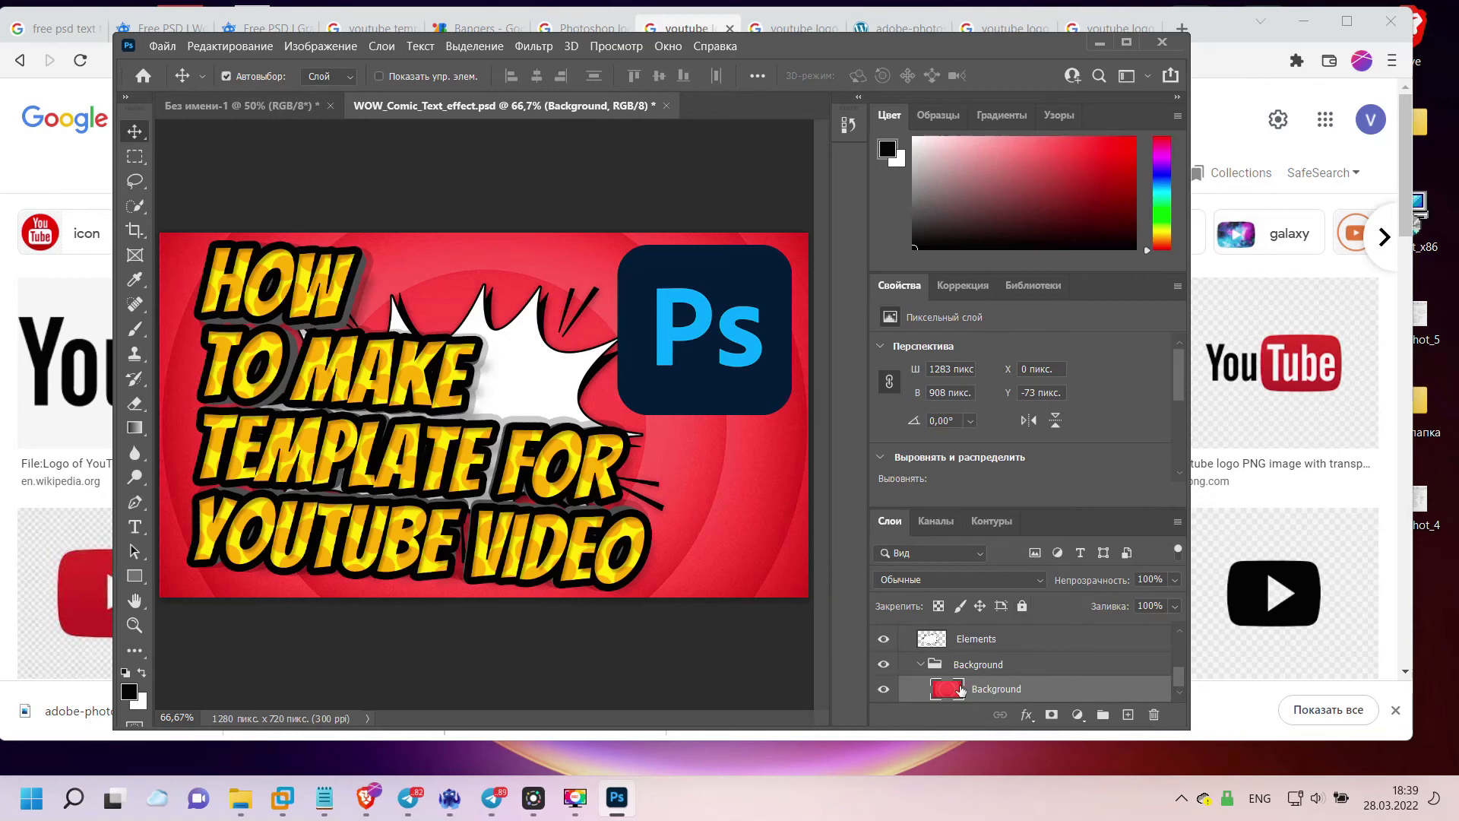
double_click(1060, 690)
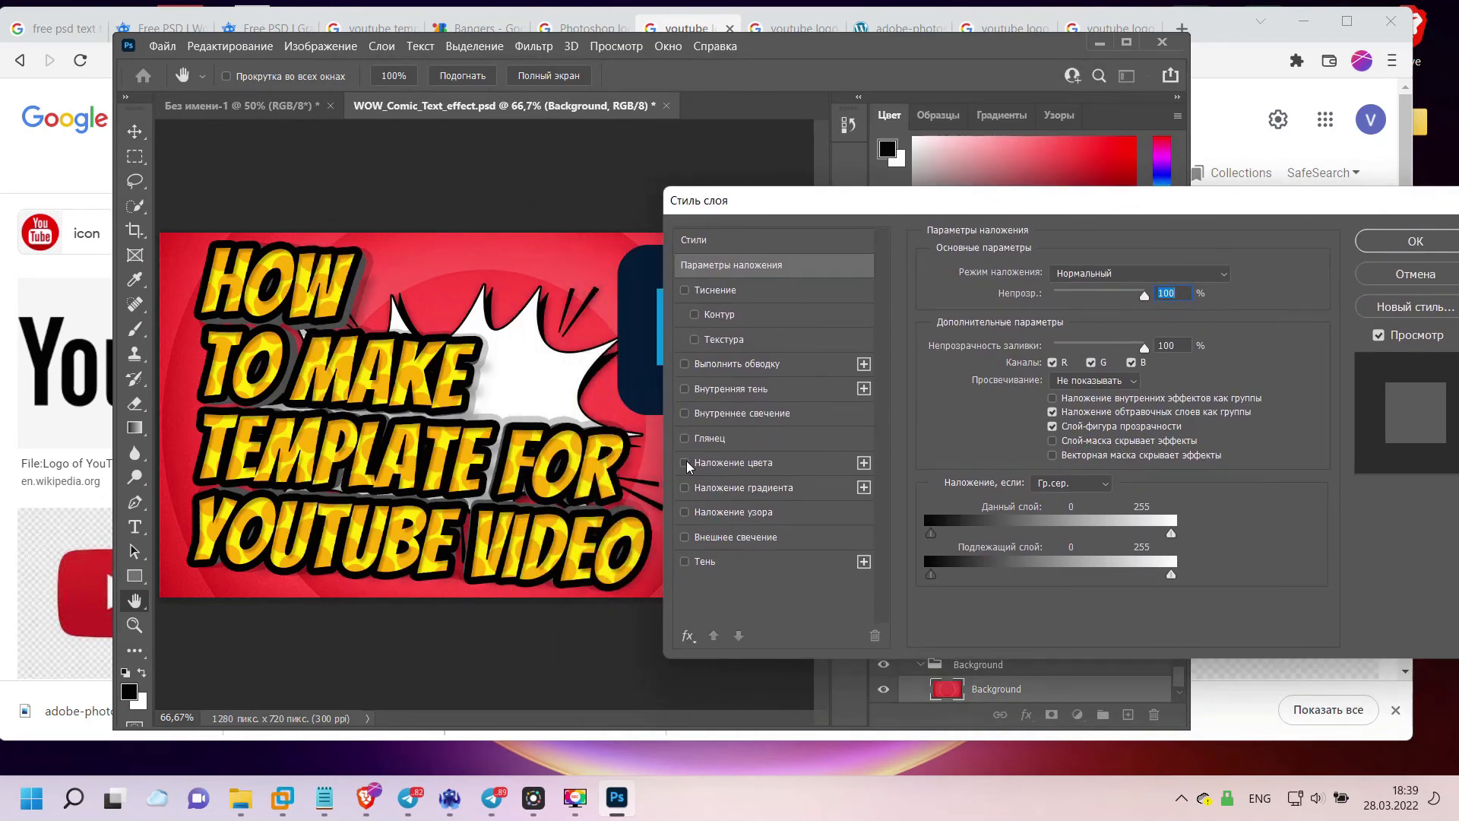
left_click(686, 464)
left_click(1088, 300)
- Try bright red ff1515 as the Background layer's overlay color, then discard the color choice
left_click(1226, 275)
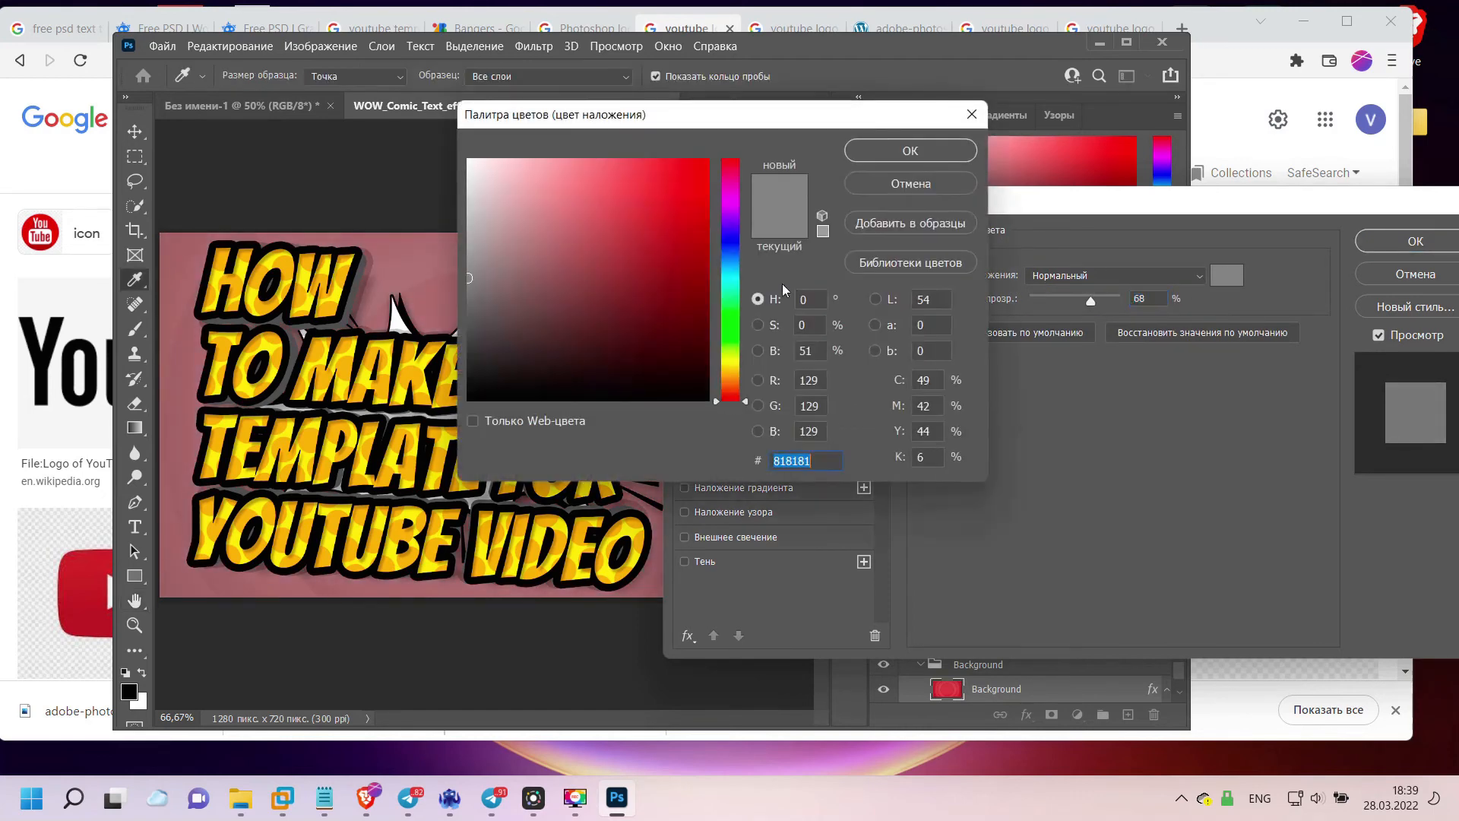
left_click(670, 267)
left_click_drag(668, 114, 956, 189)
left_click(928, 343)
left_click(936, 339)
left_click(958, 245)
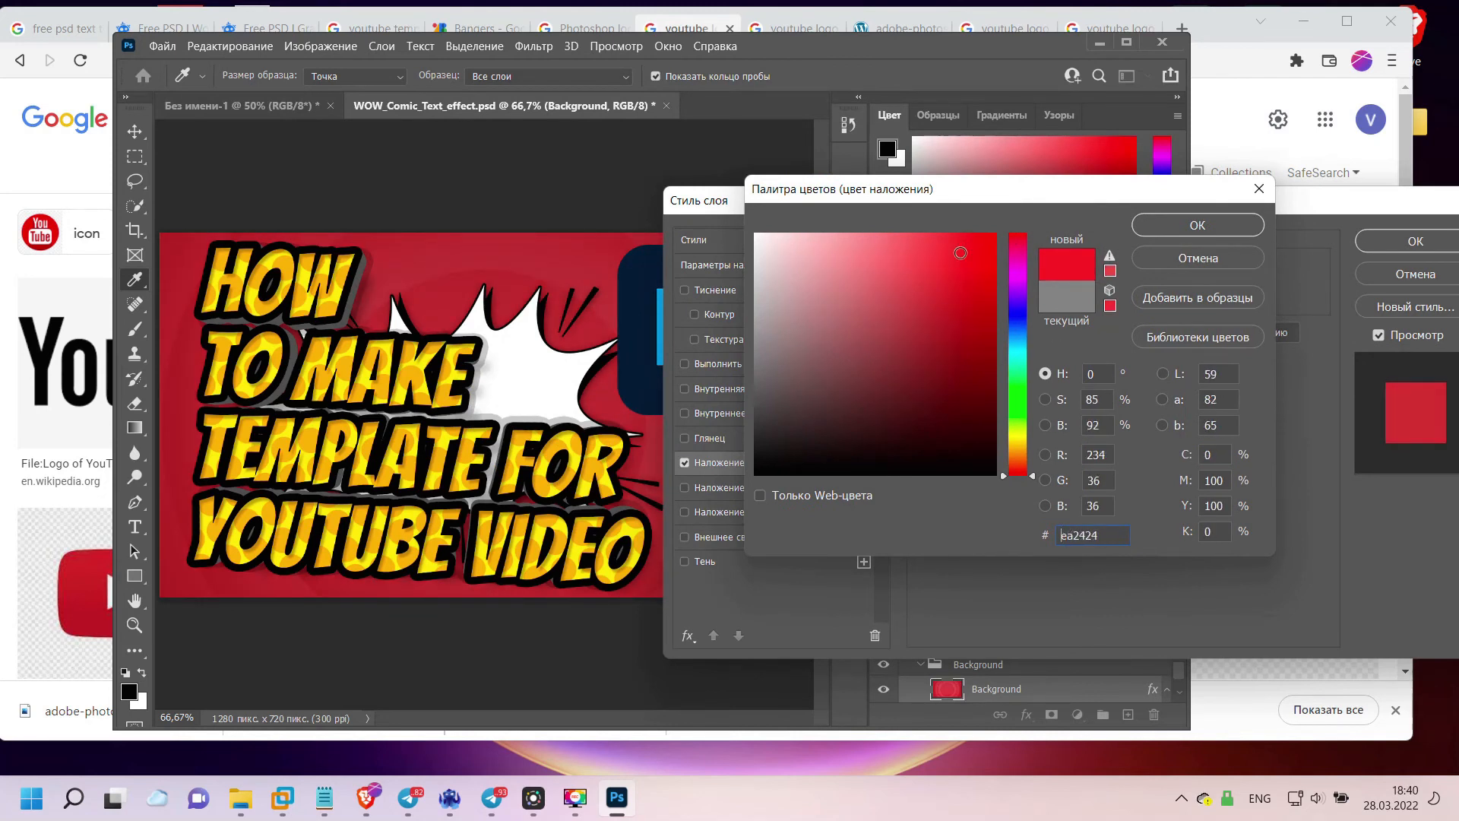
left_click(925, 248)
mouse_move(924, 249)
left_mouse_down()
mouse_move(955, 291)
mouse_move(977, 234)
left_mouse_up()
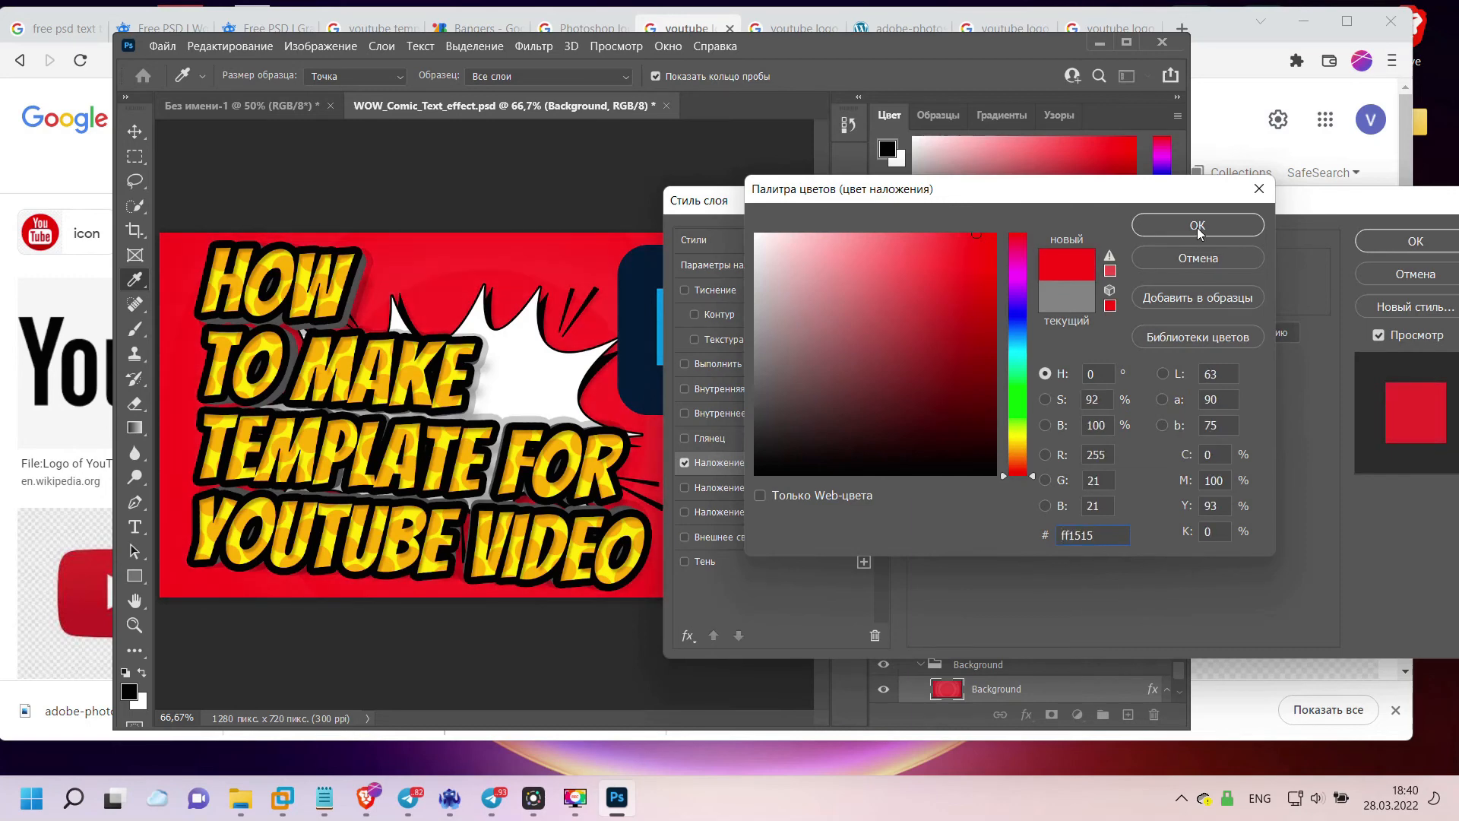
left_click(1181, 258)
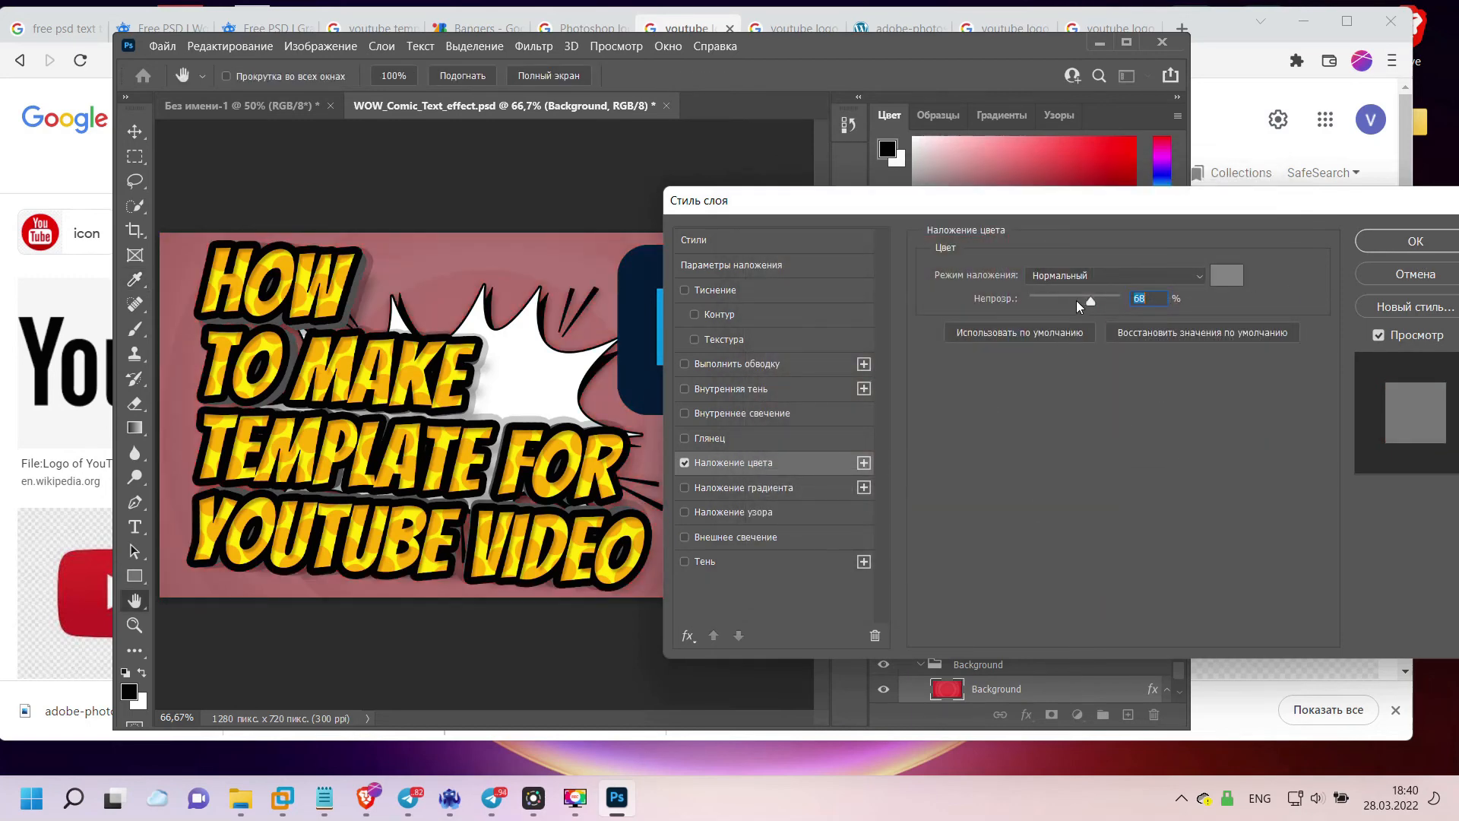
- Lower the Background layer's Color Overlay opacity to 25% and try dark red and teal overlay colors
left_click_drag(1078, 300, 1052, 298)
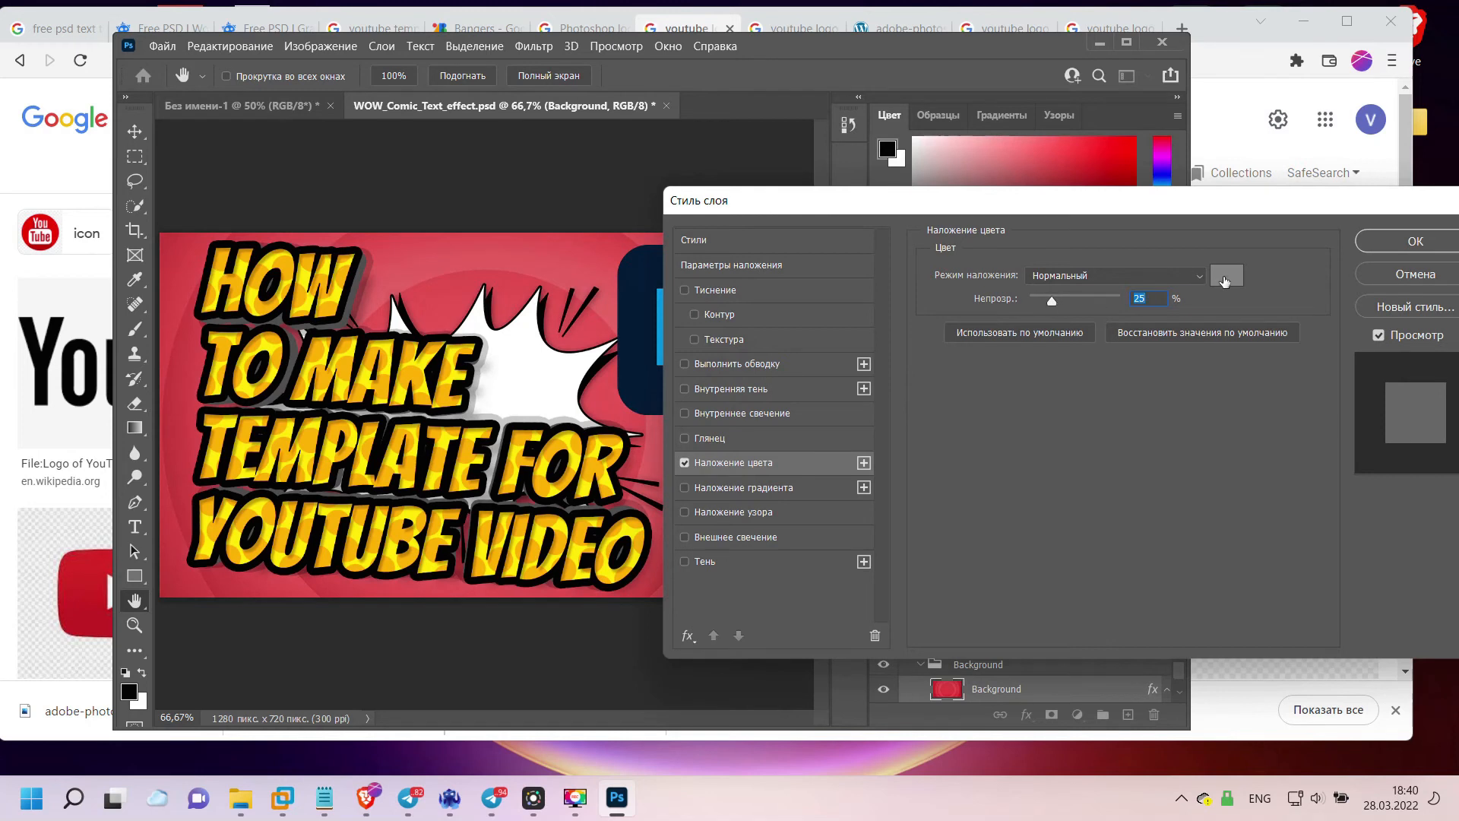
left_click(1225, 281)
left_click(995, 329)
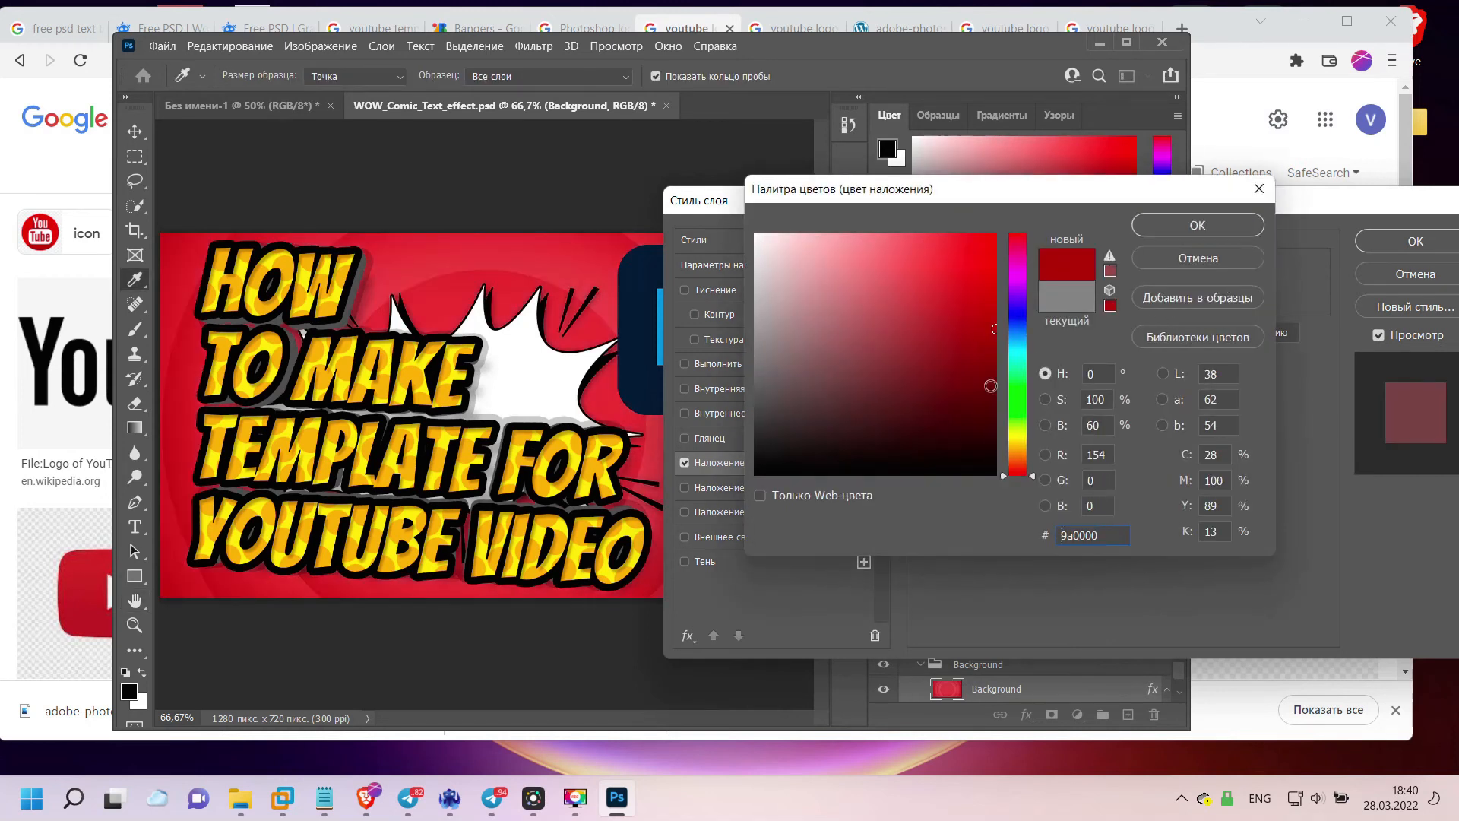
left_click_drag(982, 360, 984, 380)
left_click(994, 352)
mouse_move(981, 333)
left_mouse_down()
mouse_move(972, 237)
mouse_move(995, 318)
left_mouse_up()
left_click(1001, 357)
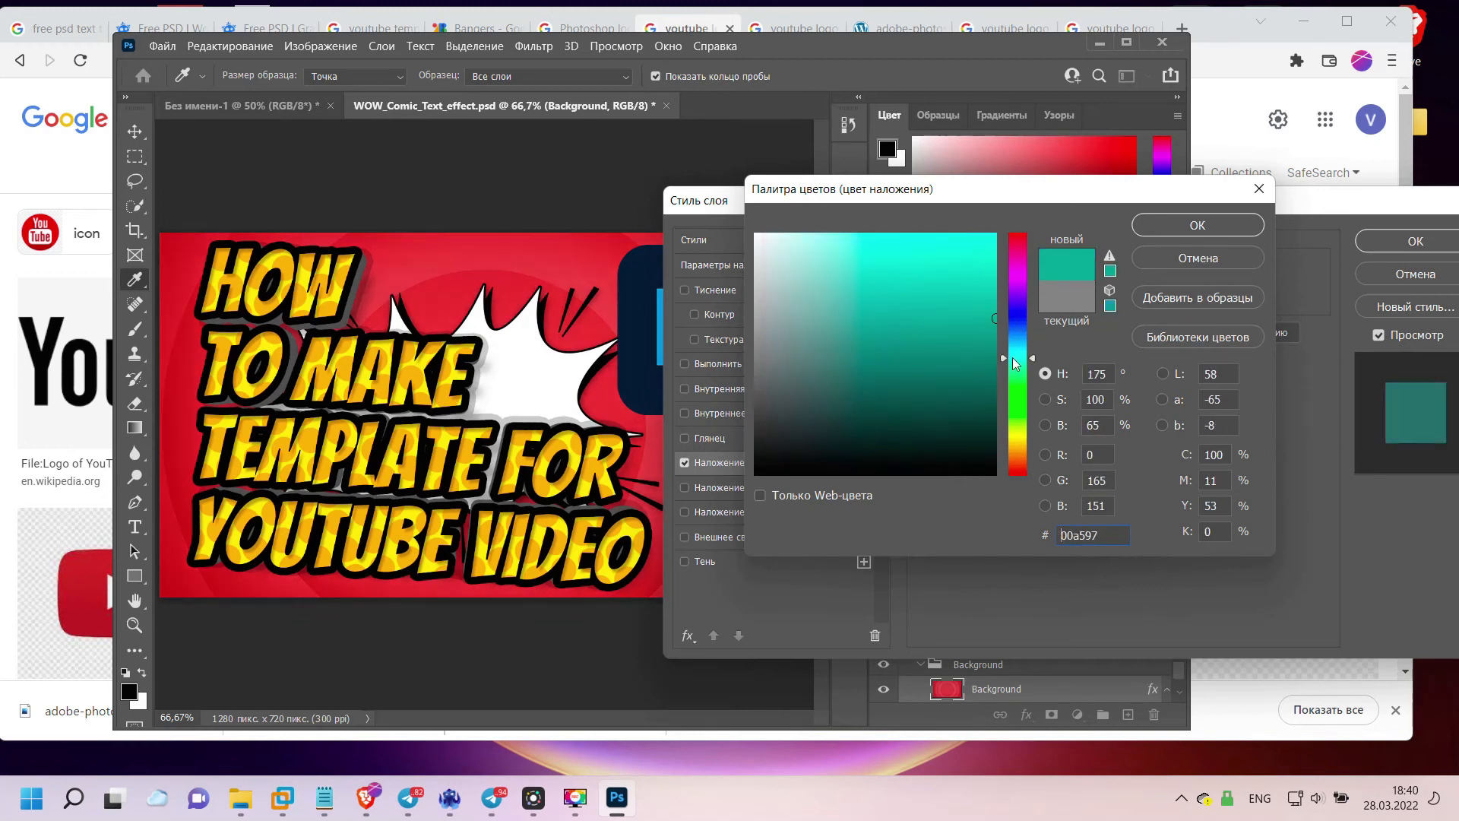
left_click(974, 322)
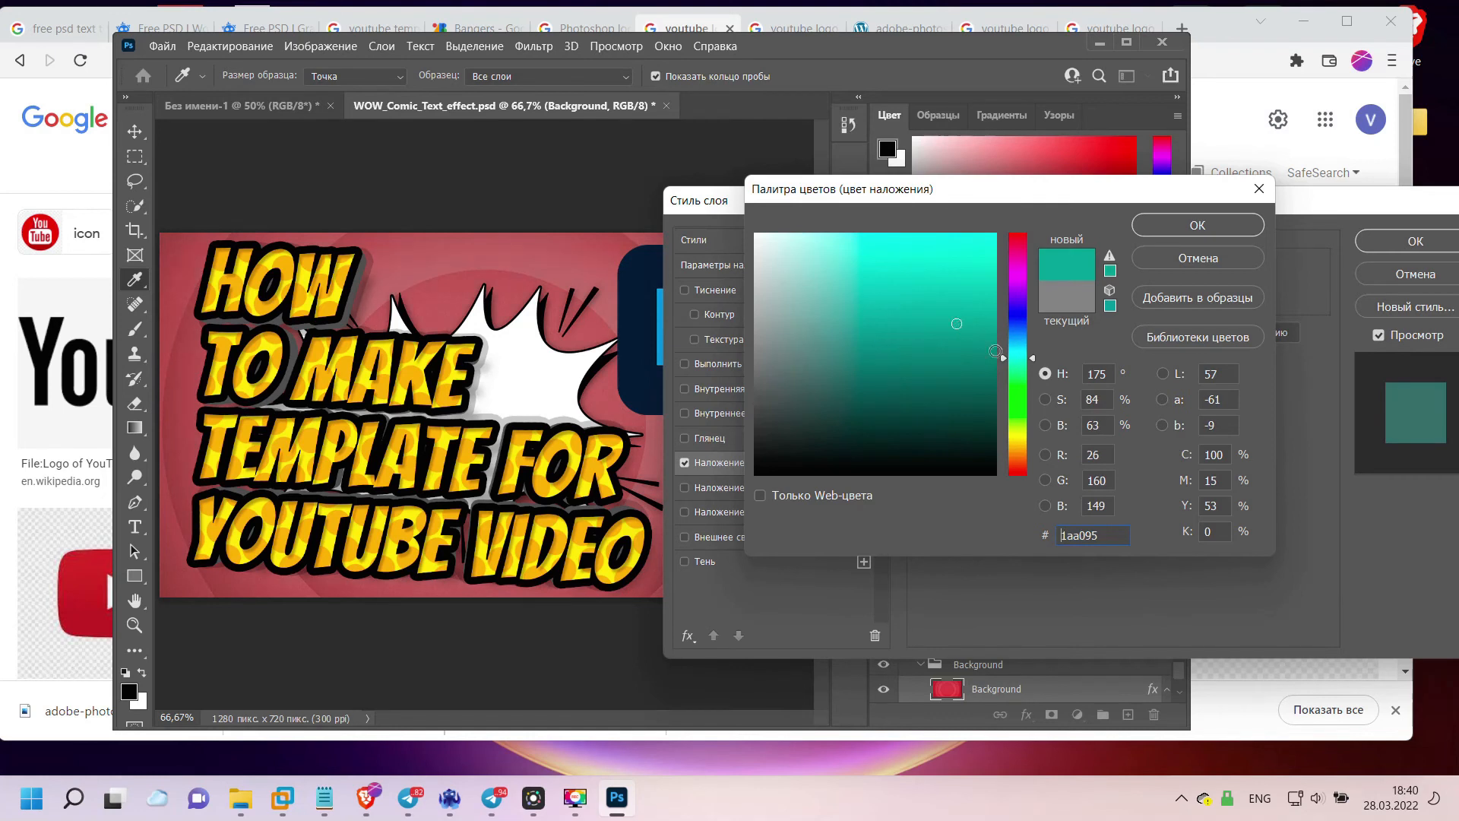
- Set the Background layer's overlay color to dark red ac0e16 and apply the layer style
left_click_drag(1014, 364, 1014, 238)
left_click(965, 316)
mouse_move(964, 316)
left_mouse_down()
mouse_move(959, 301)
mouse_move(1002, 281)
mouse_move(987, 287)
mouse_move(946, 230)
mouse_move(978, 312)
left_mouse_up()
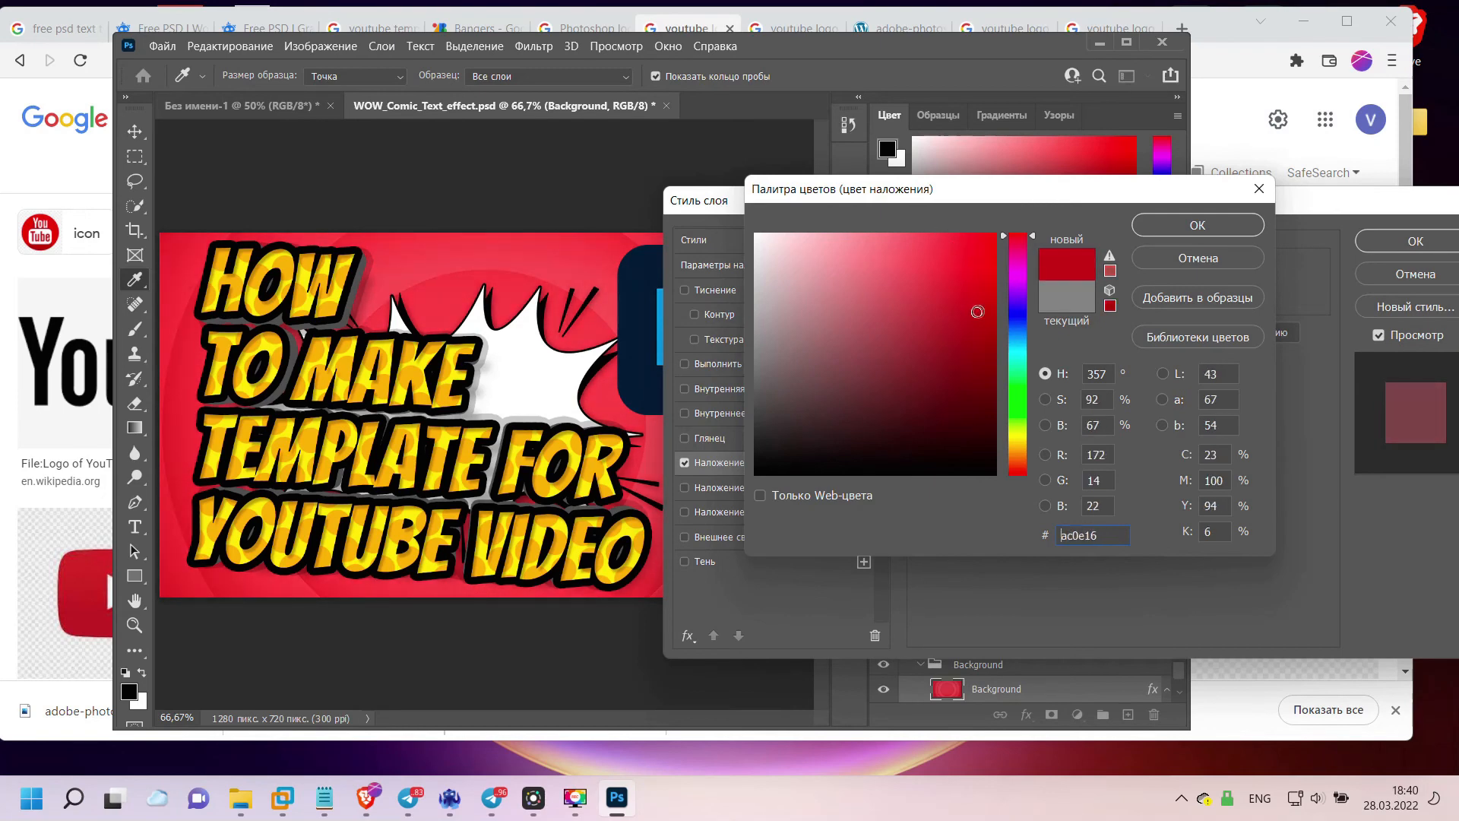
left_click(1170, 230)
left_click_drag(1155, 213, 824, 209)
left_click(1077, 243)
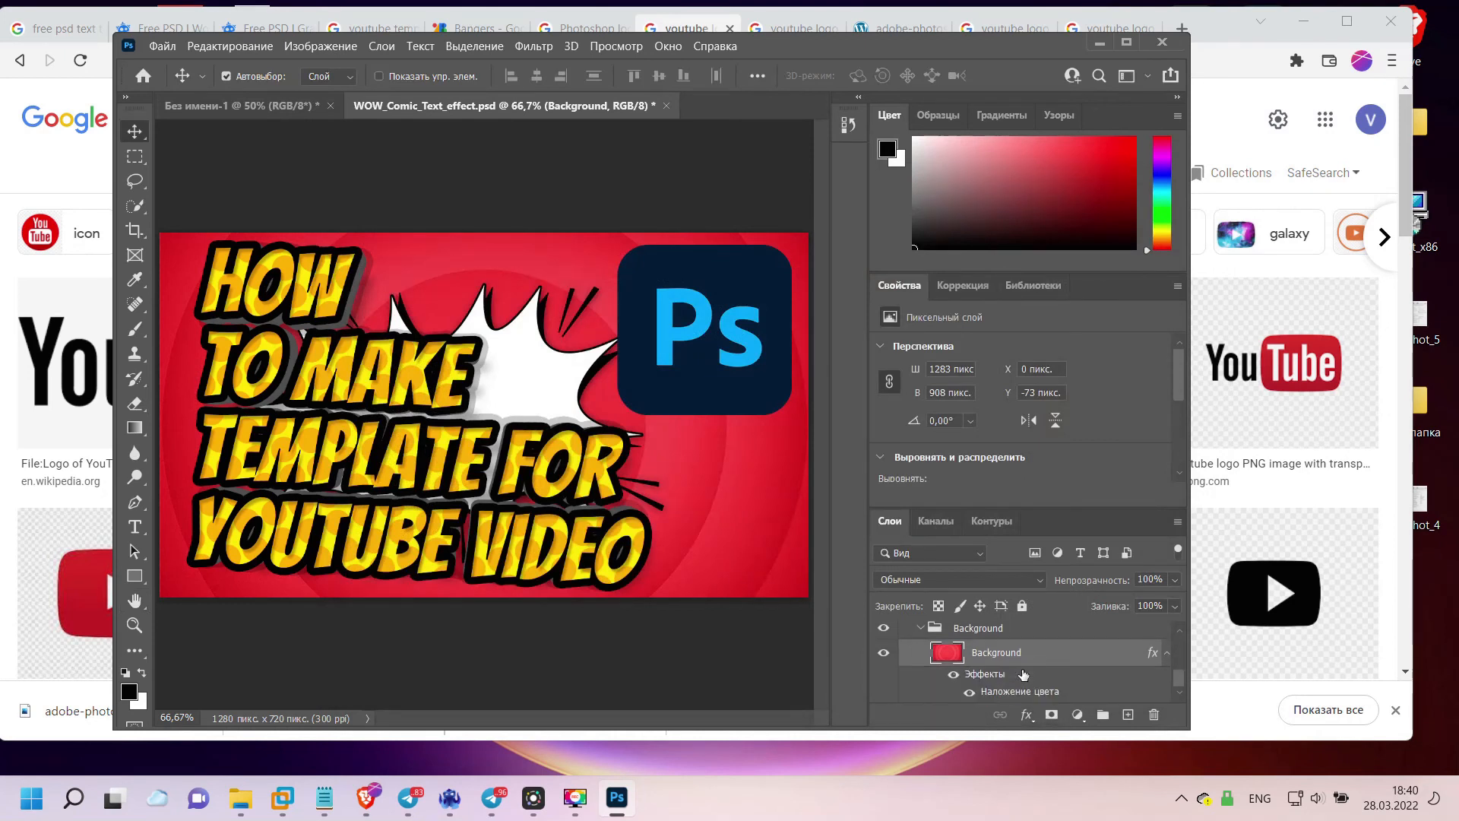
- Apply Bevel & Emboss and a Drop Shadow to the adobe-photoshop-logo-1 layer
scroll(1024, 675, "up", 3)
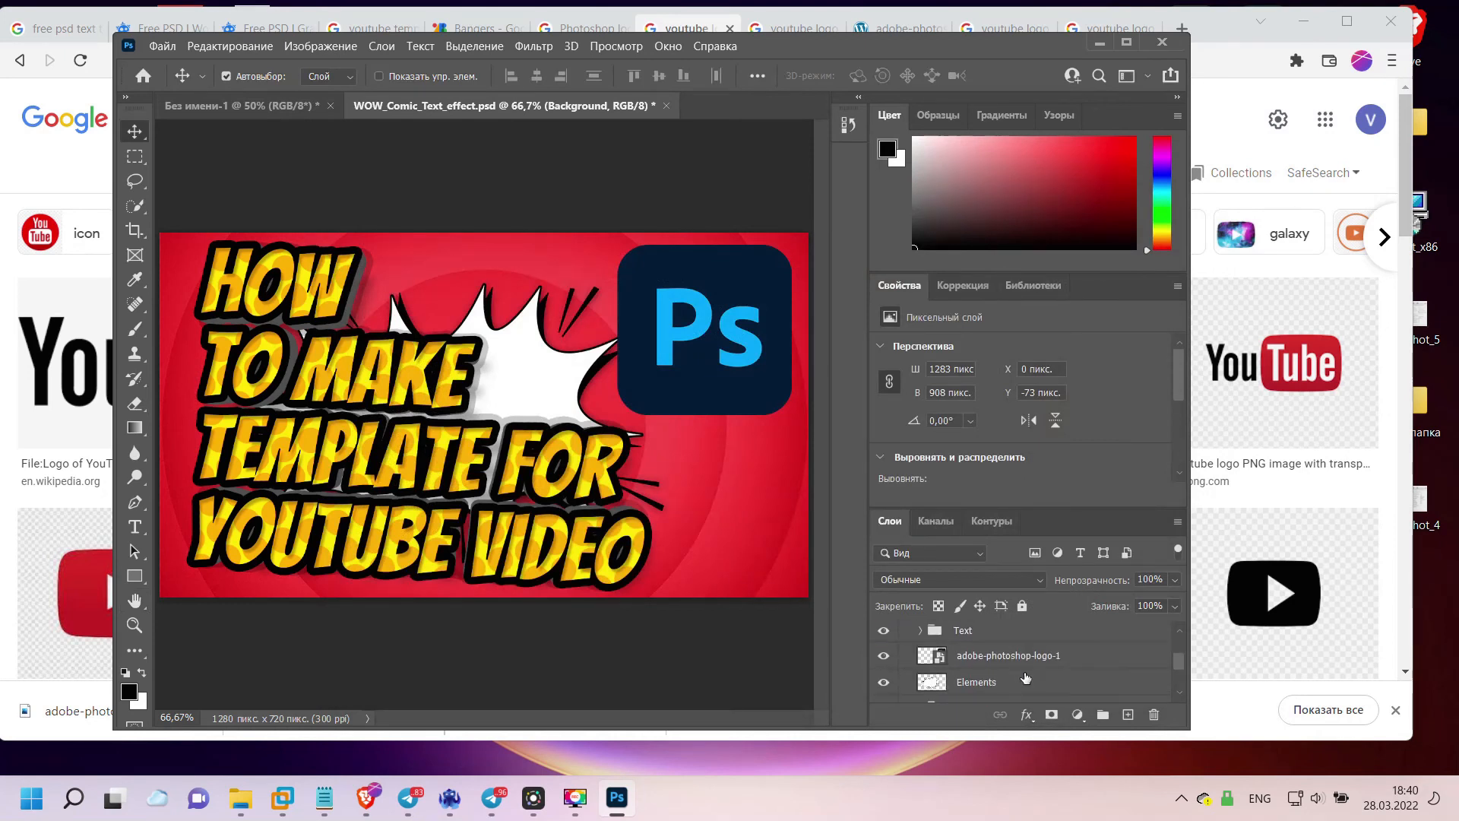
left_click(1010, 658)
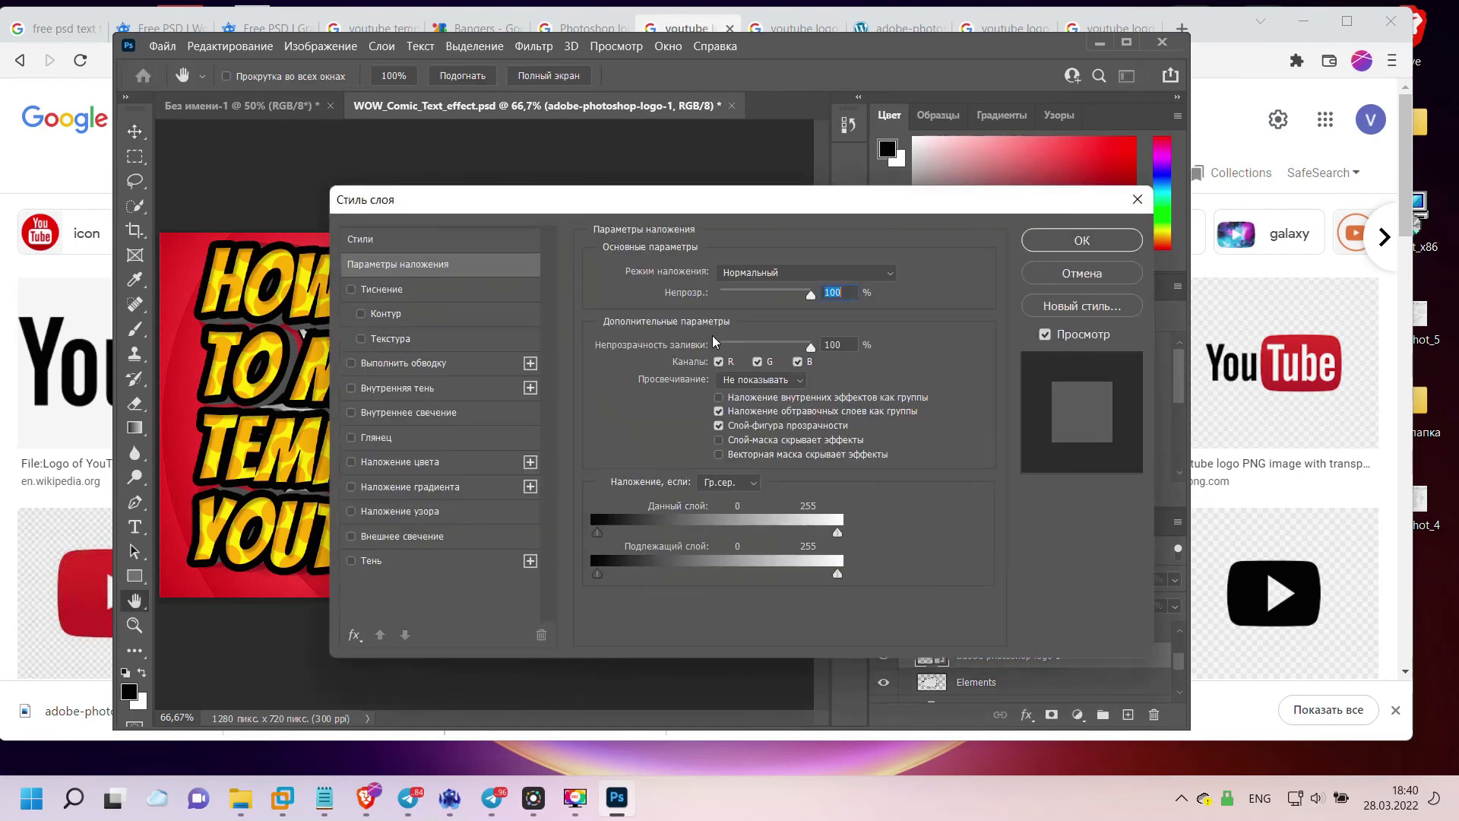
left_click_drag(508, 208, 1008, 269)
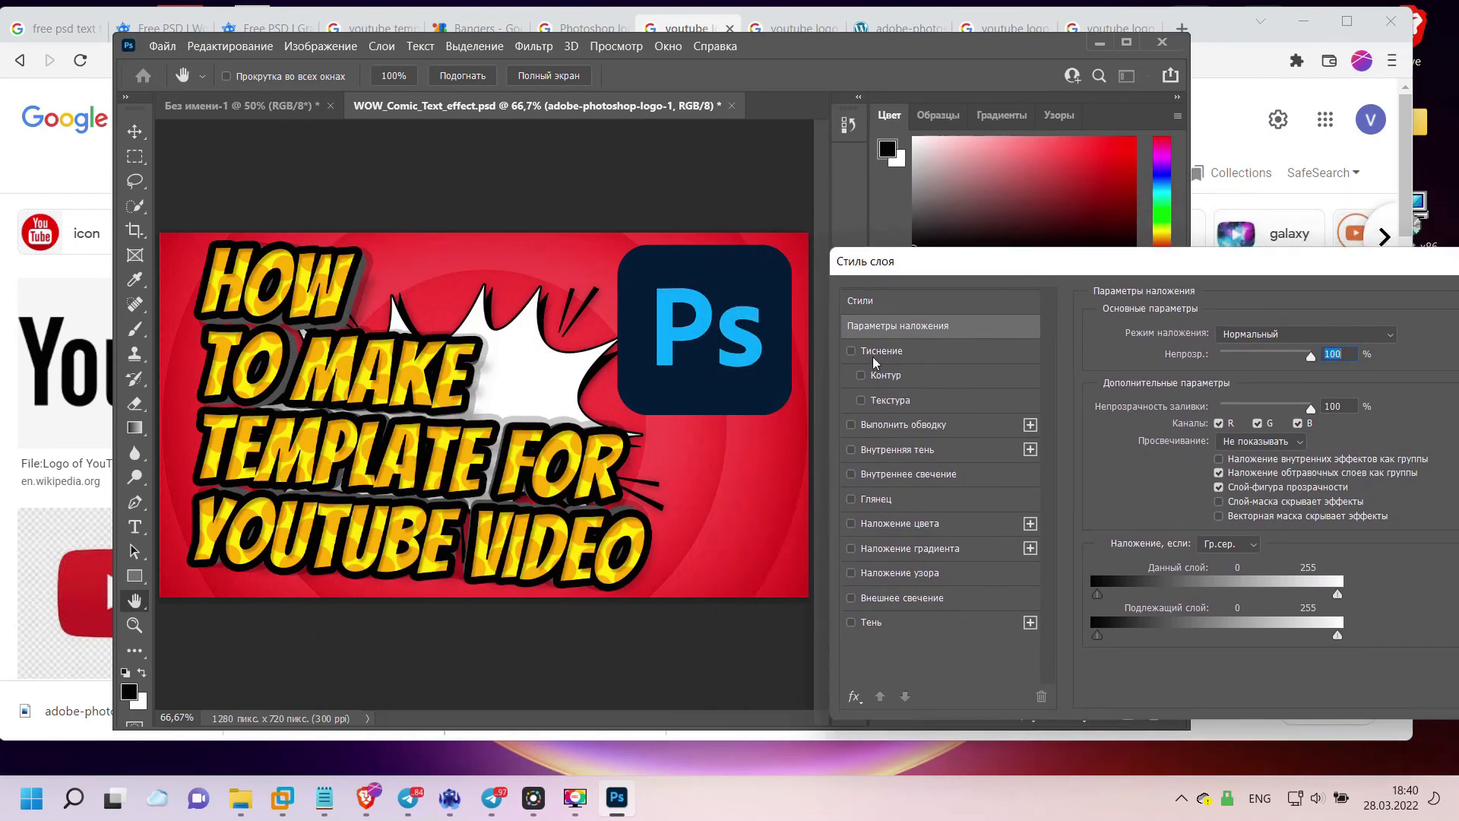
left_click(882, 351)
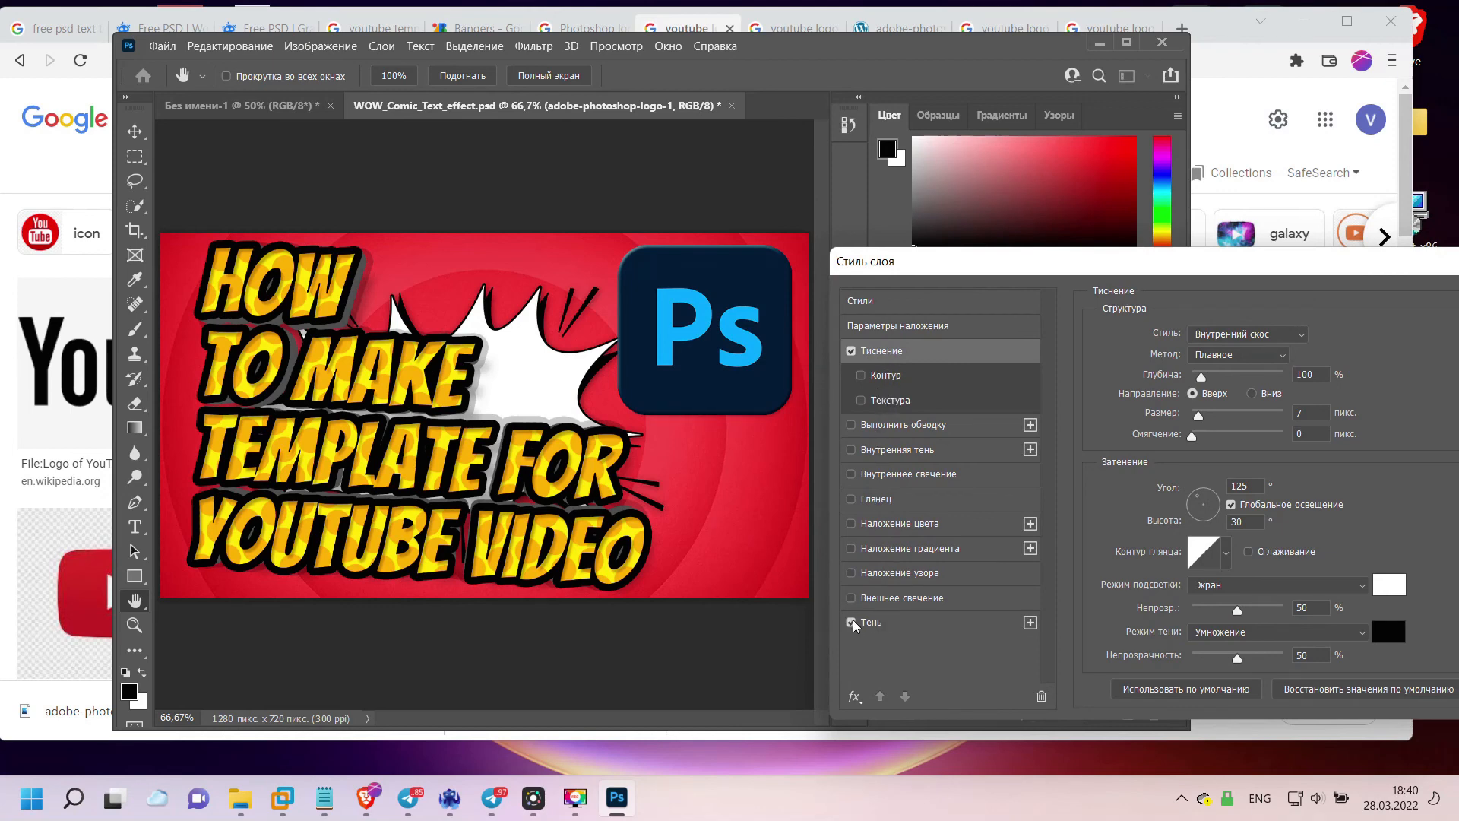
left_click(899, 630)
left_click_drag(1330, 262, 908, 222)
left_click(1164, 254)
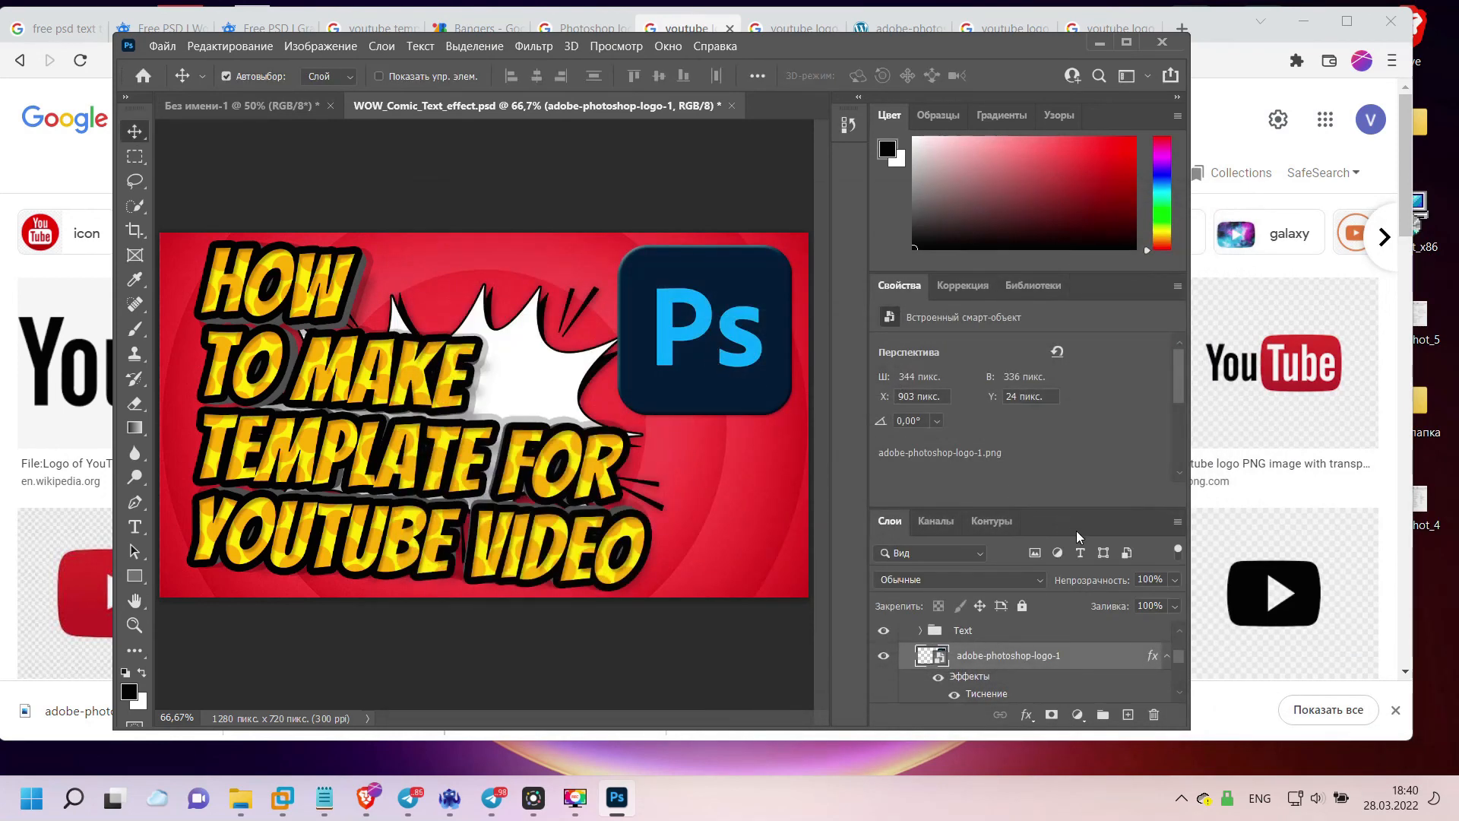
- Save the thumbnail to the Desktop as a JPEG named WOW_Comic_Text_effect, accepting the JPEG options
scroll(988, 661, "up", 5)
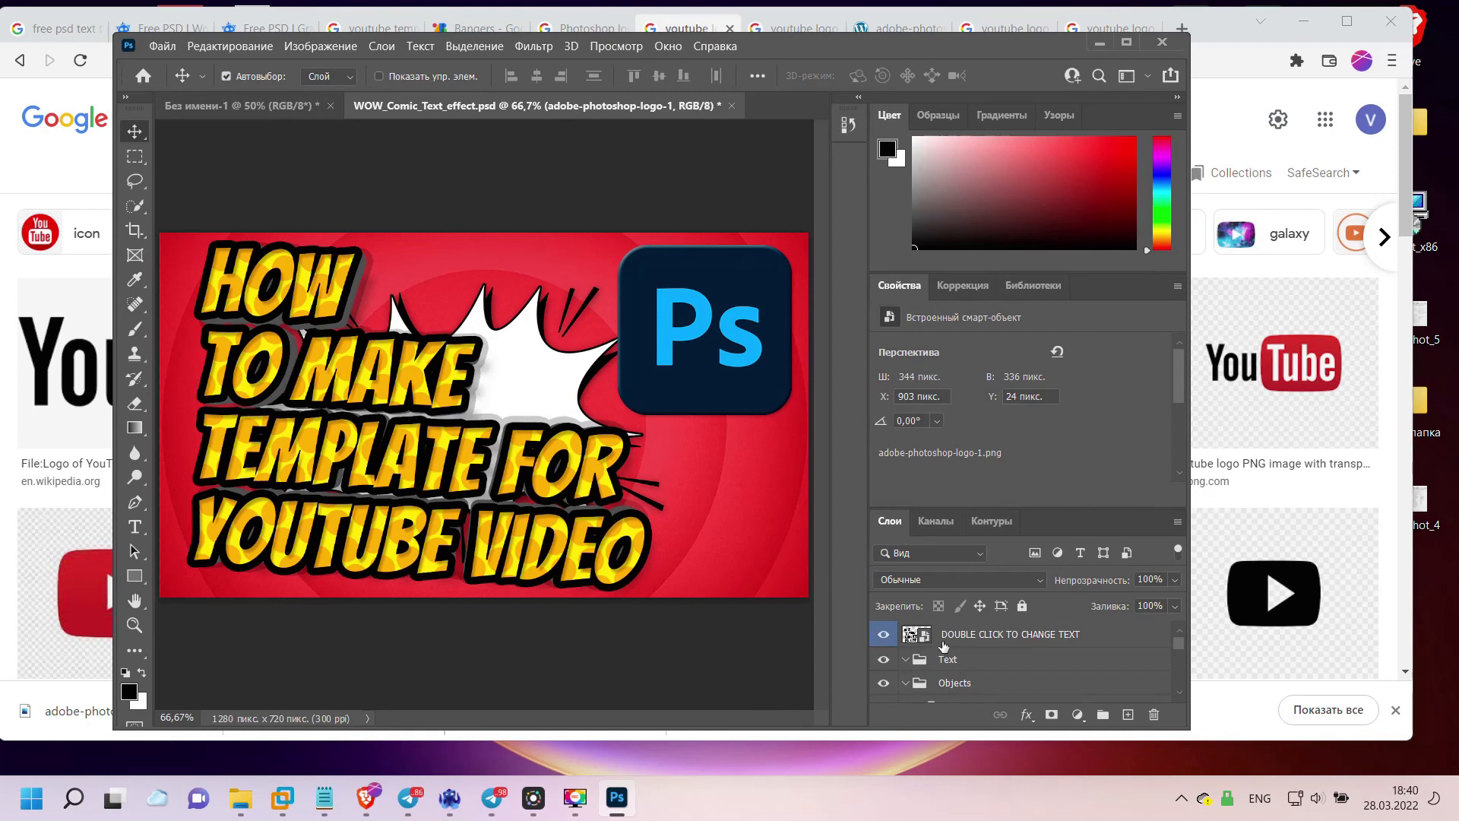
key("ctrl+shift+s")
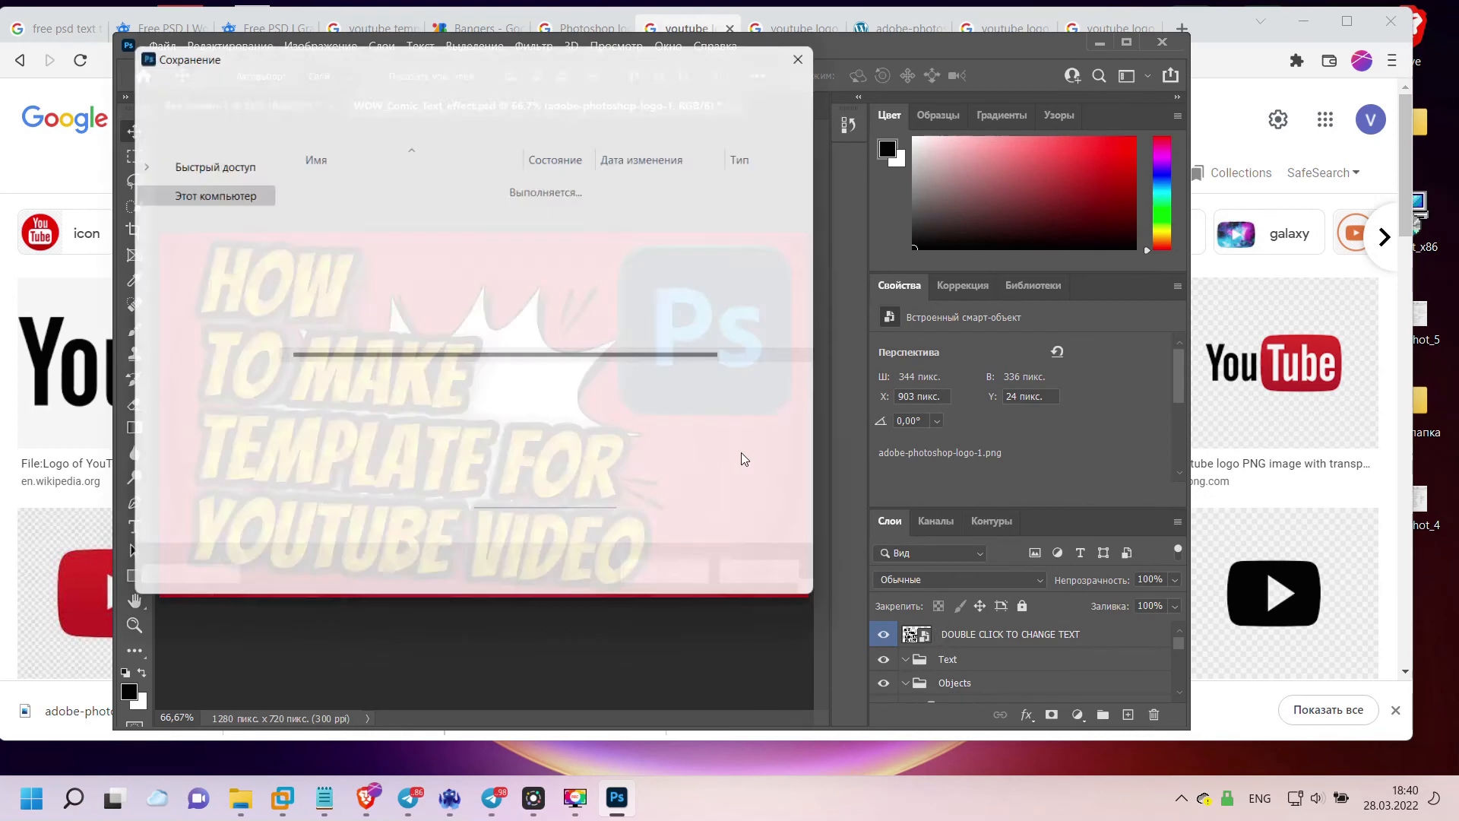
scroll(192, 270, "up", 2)
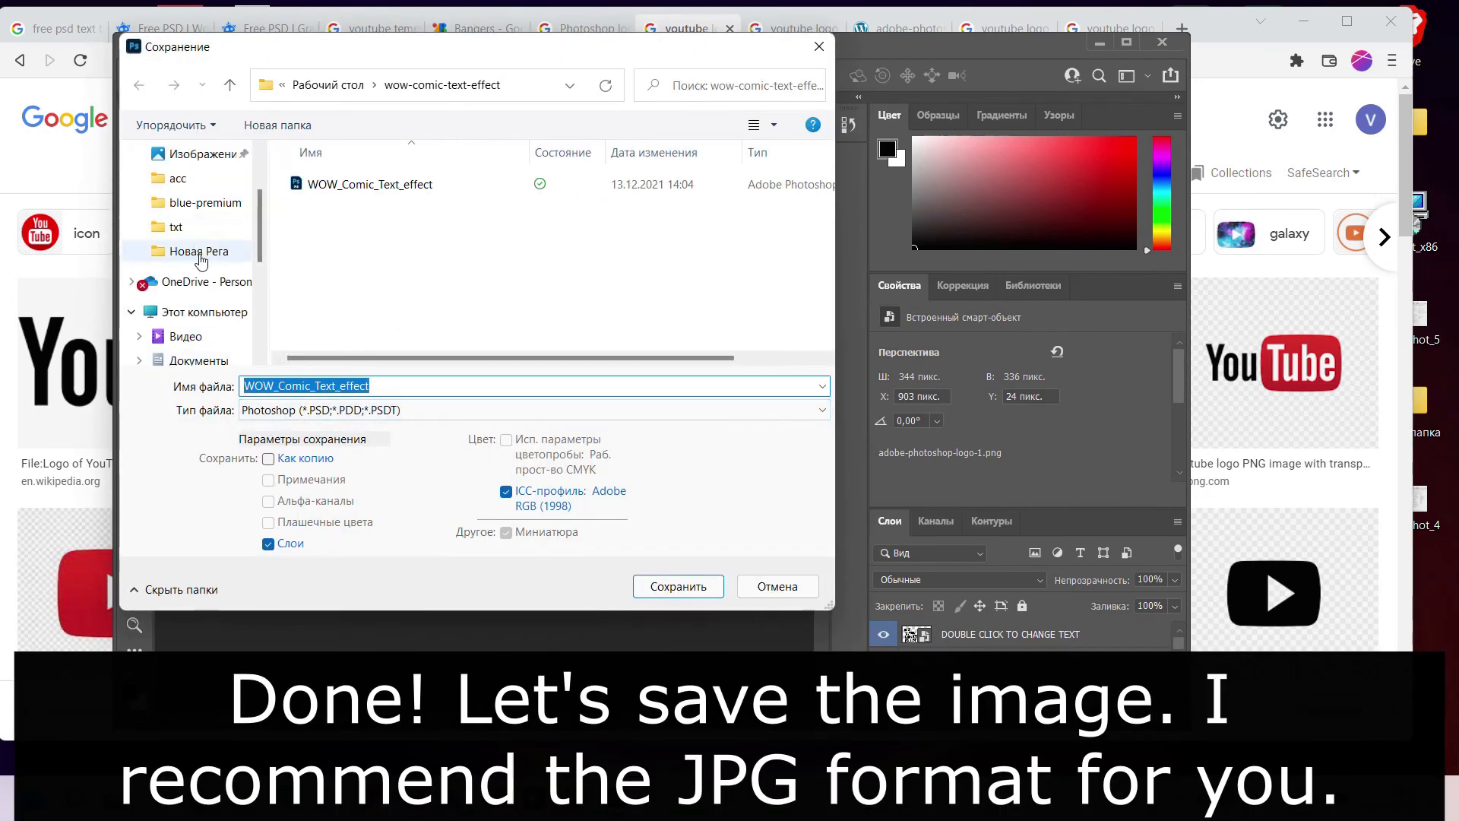
left_click(213, 296)
scroll(221, 287, "up", 2)
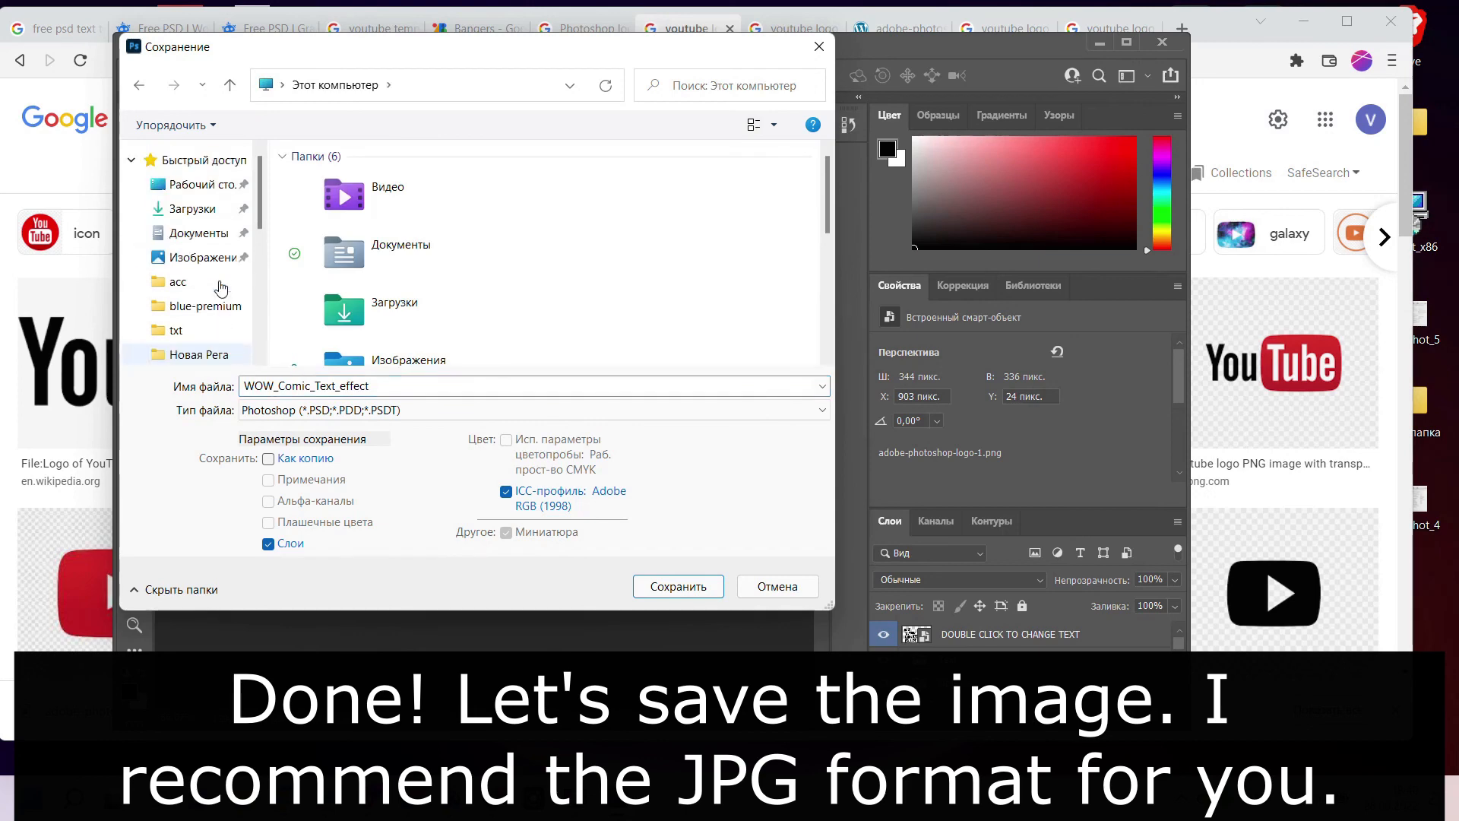
left_click(202, 184)
left_click(415, 415)
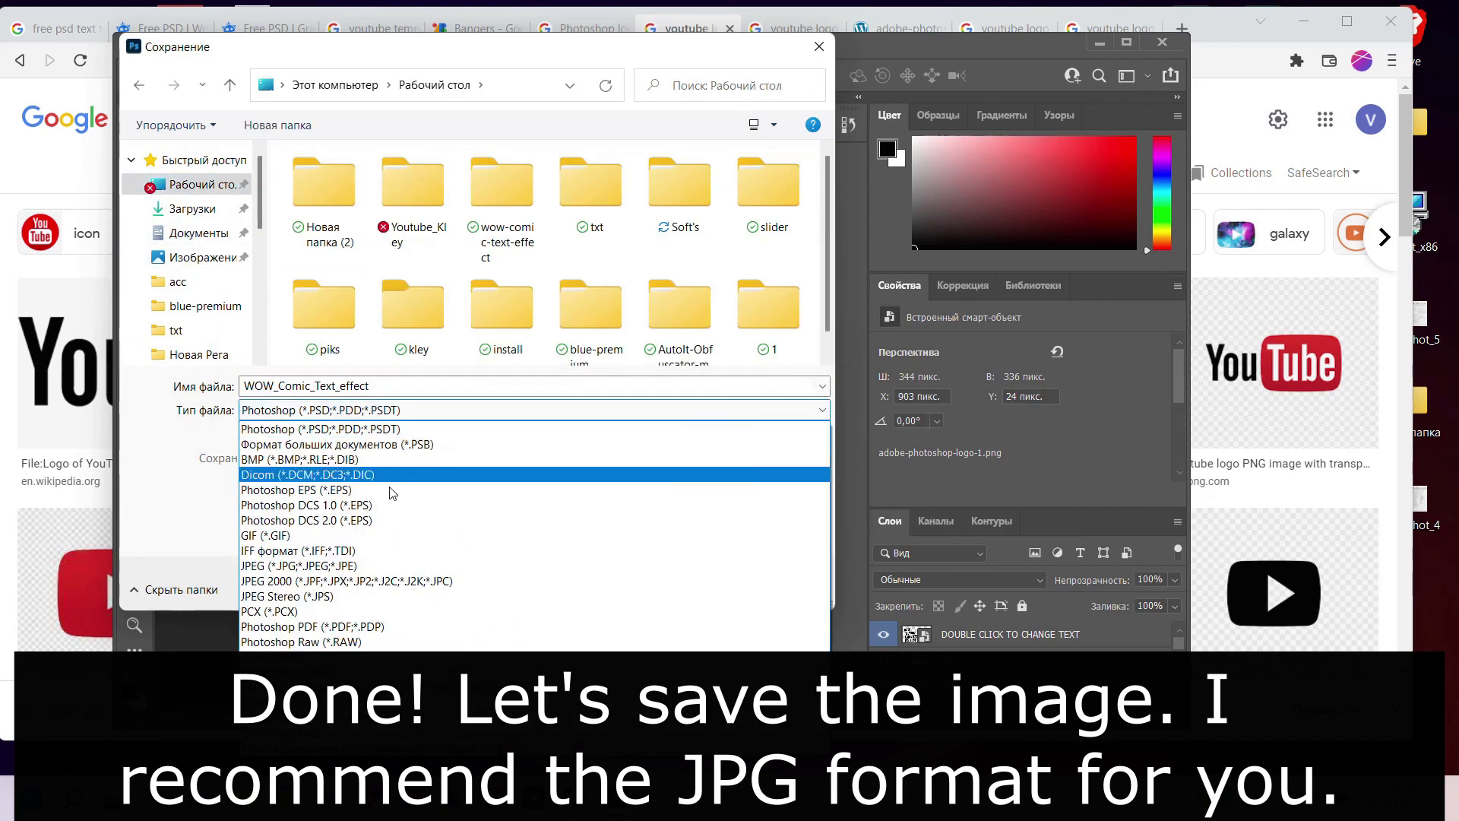
left_click(377, 567)
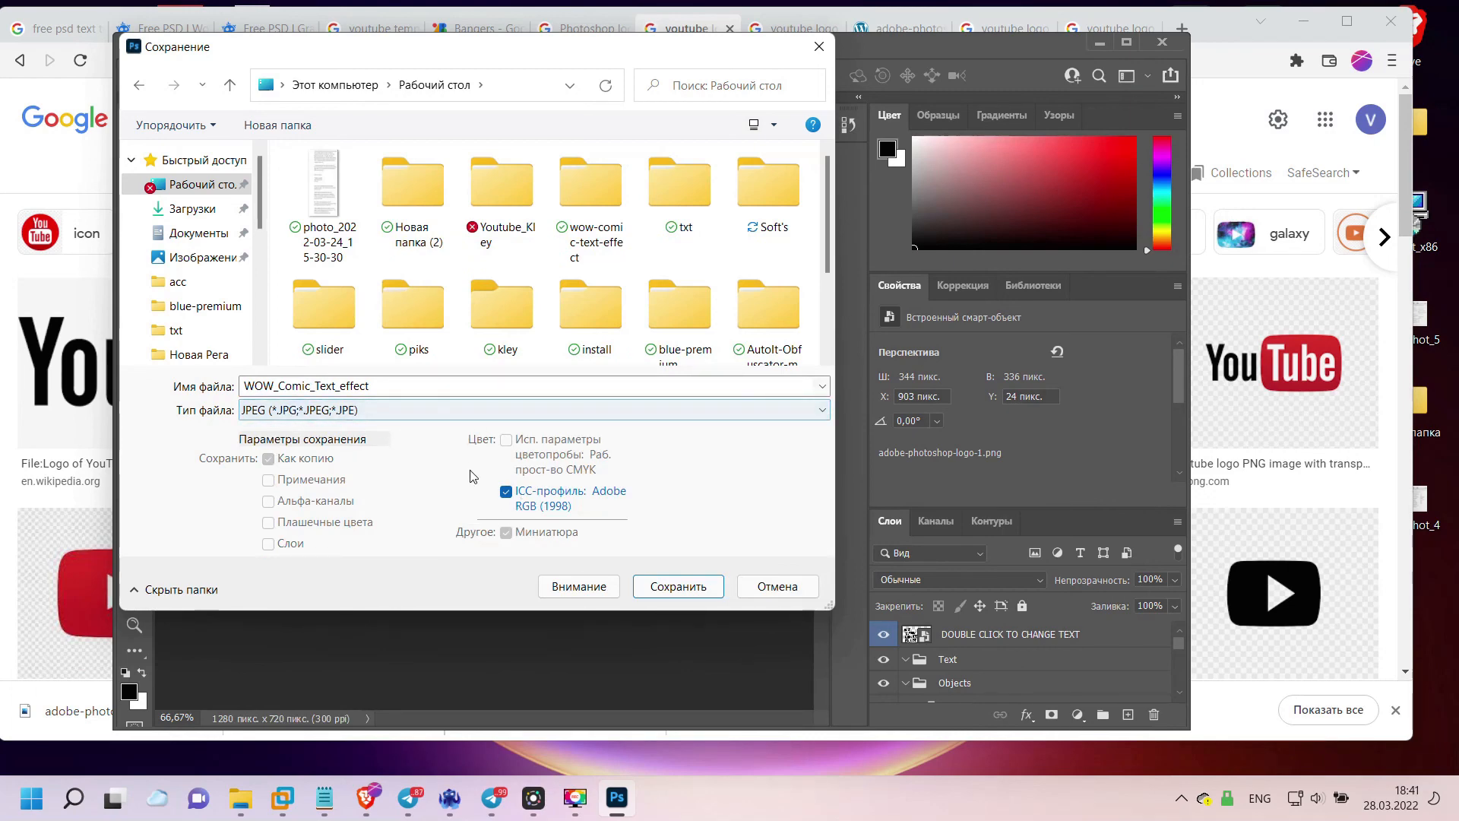
left_click(685, 590)
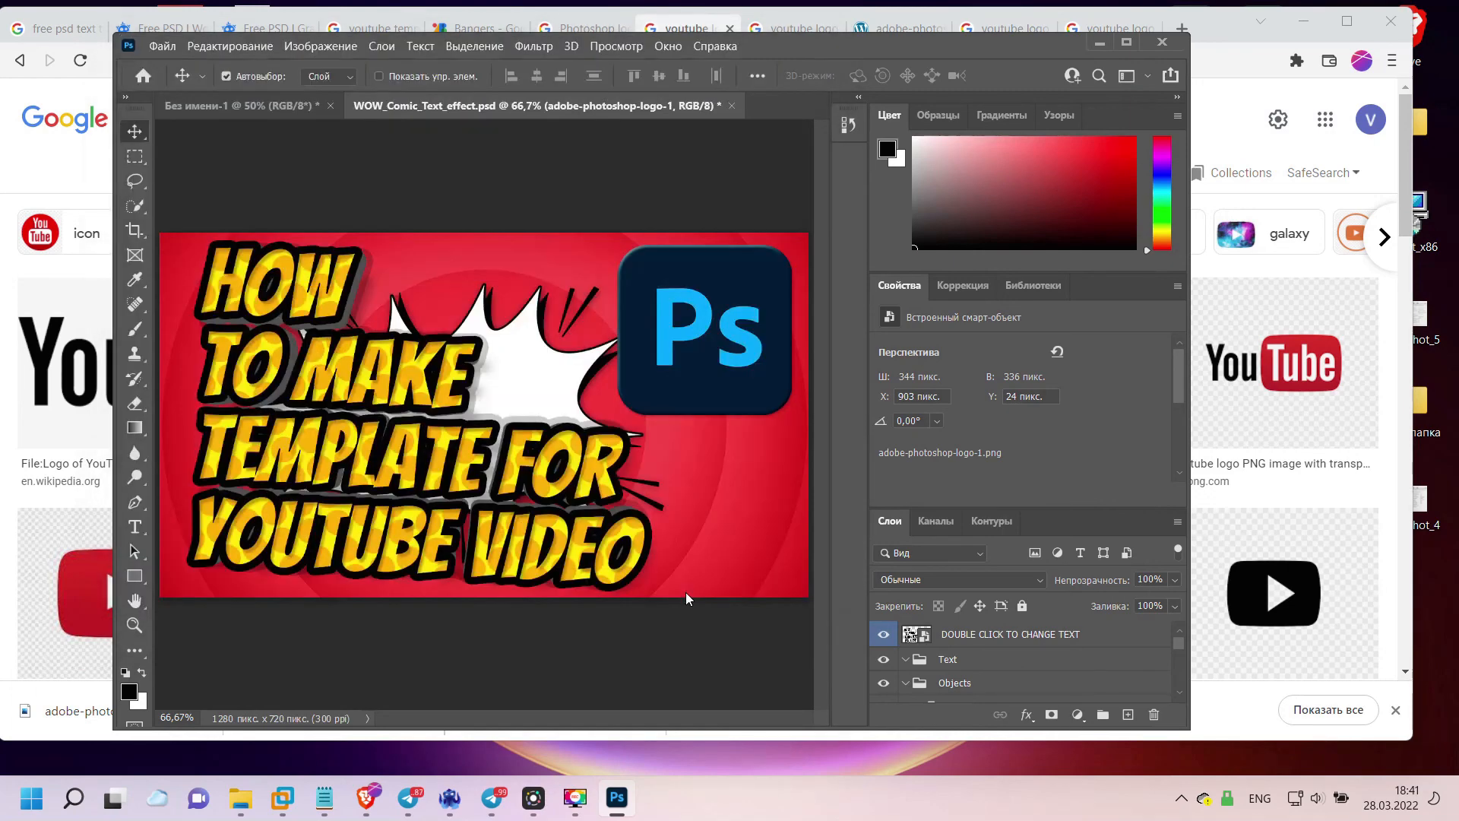
left_click(814, 192)
- Minimize Photoshop and the browser, view the saved WOW_Comic_Text_effect.jpg from the desktop, and close the viewer
left_click(1098, 43)
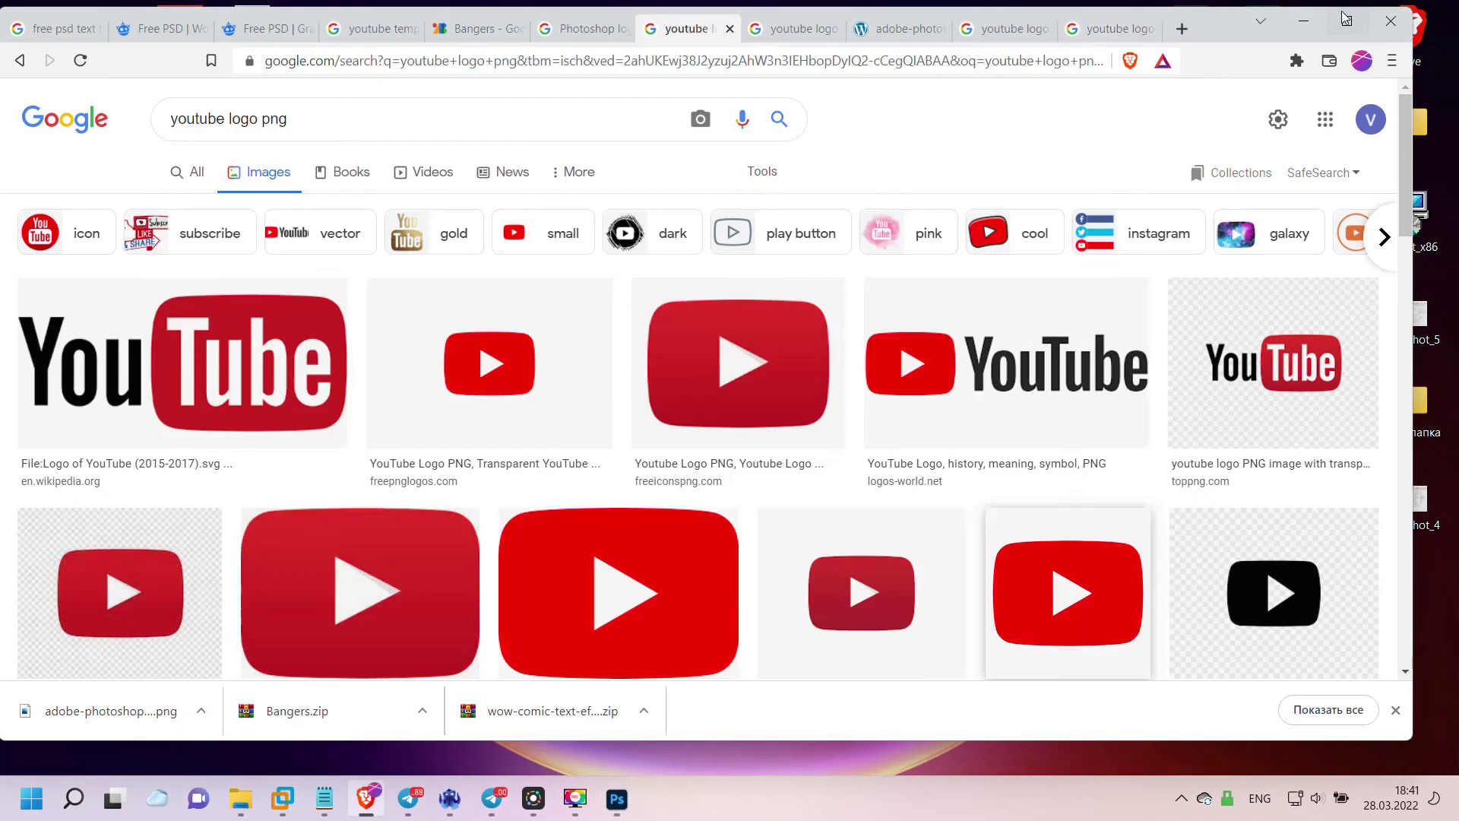
left_click(1209, 43)
double_click(258, 313)
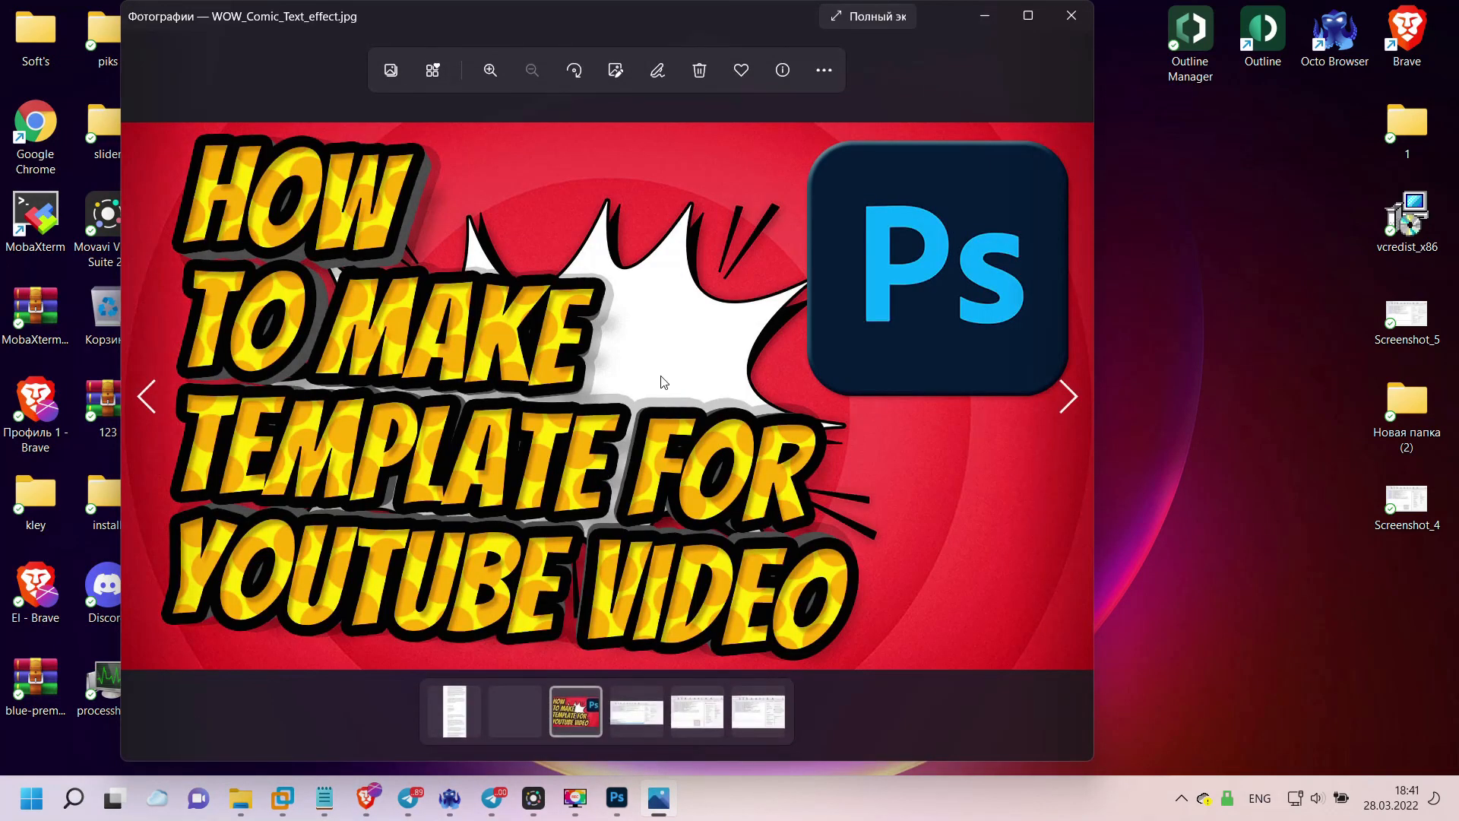
left_click(1071, 15)
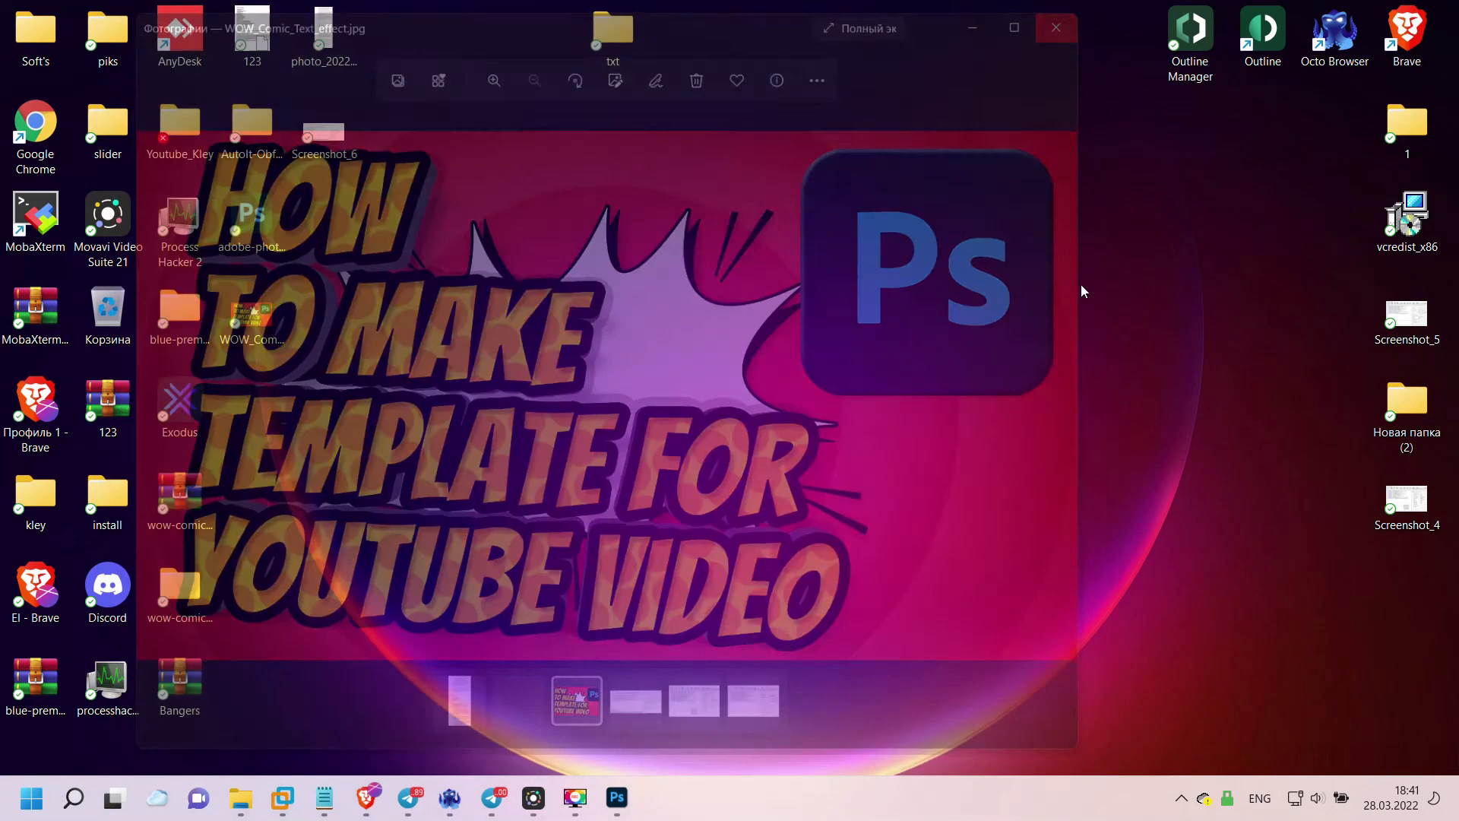